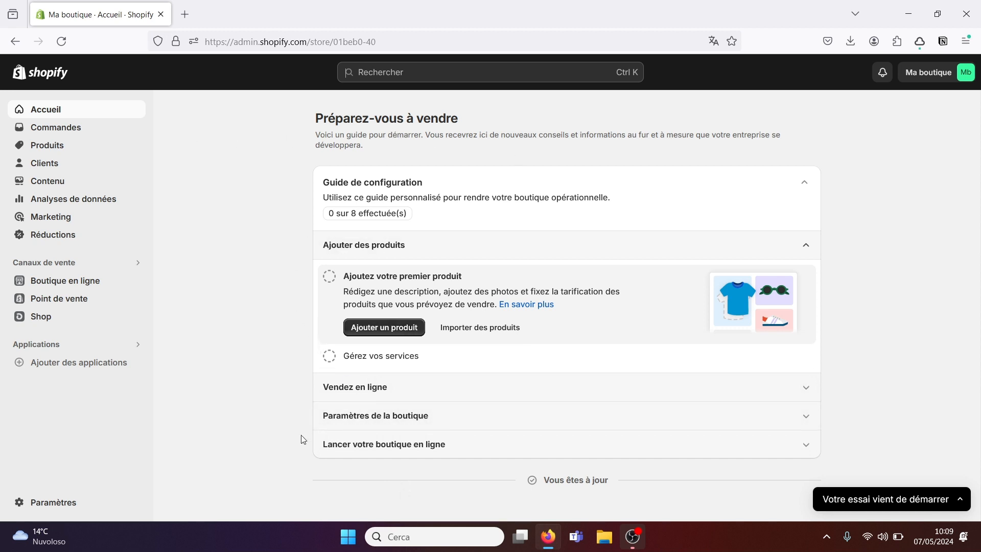
Step: View the Commandes page, then look at the CSV import dialog for products on the Produits page and dismiss it
{"action": "left_click", "coordinate": [50, 132]}
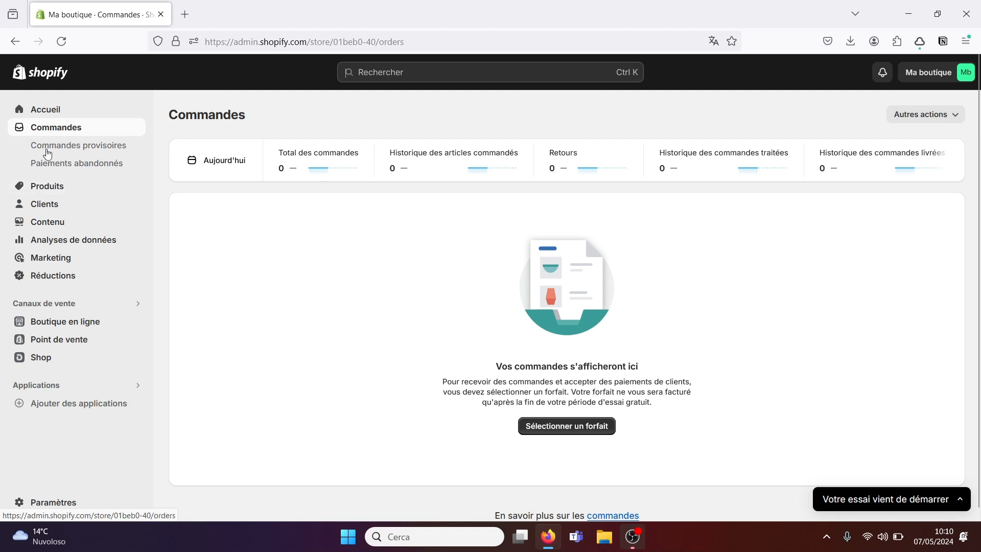
{"action": "left_click", "coordinate": [40, 186]}
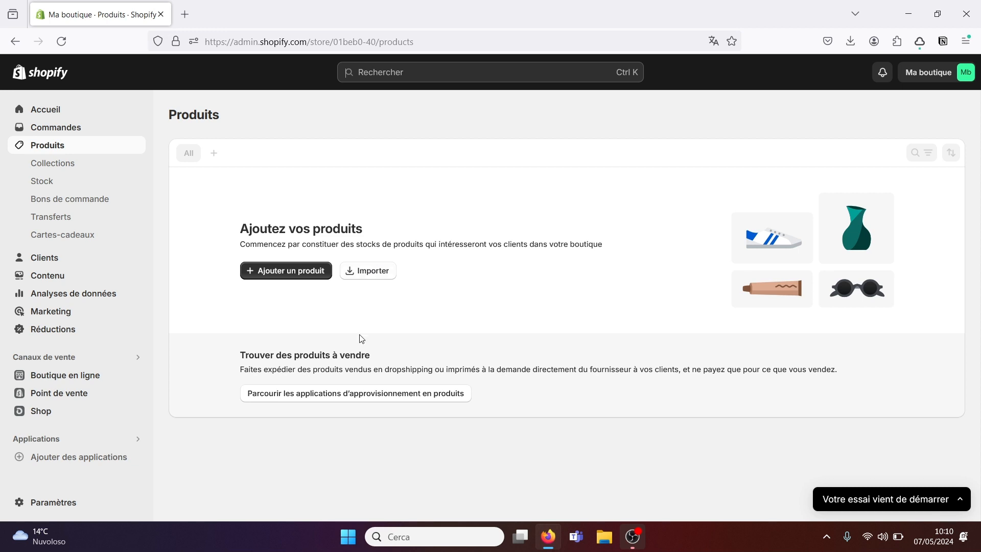
{"action": "left_click", "coordinate": [374, 274]}
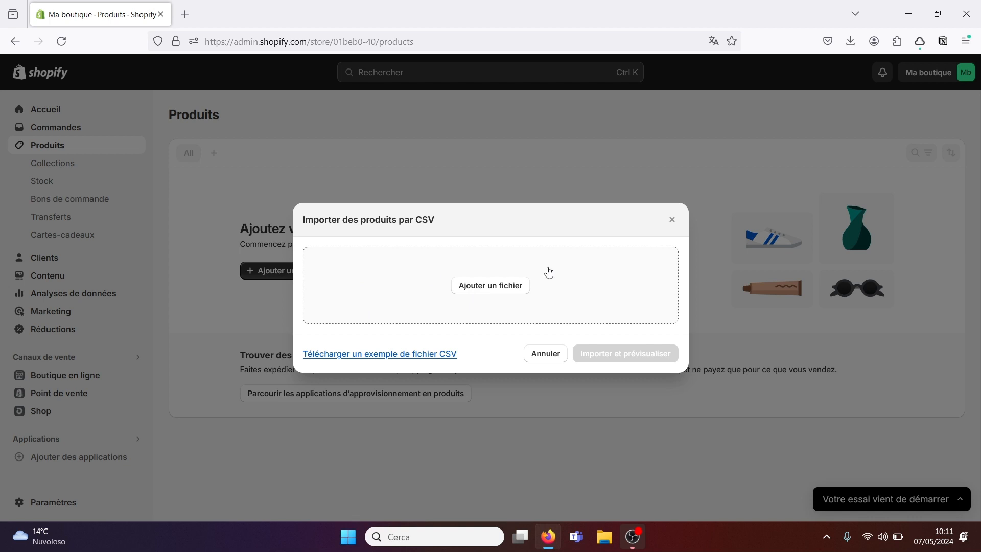
{"action": "left_click", "coordinate": [672, 220]}
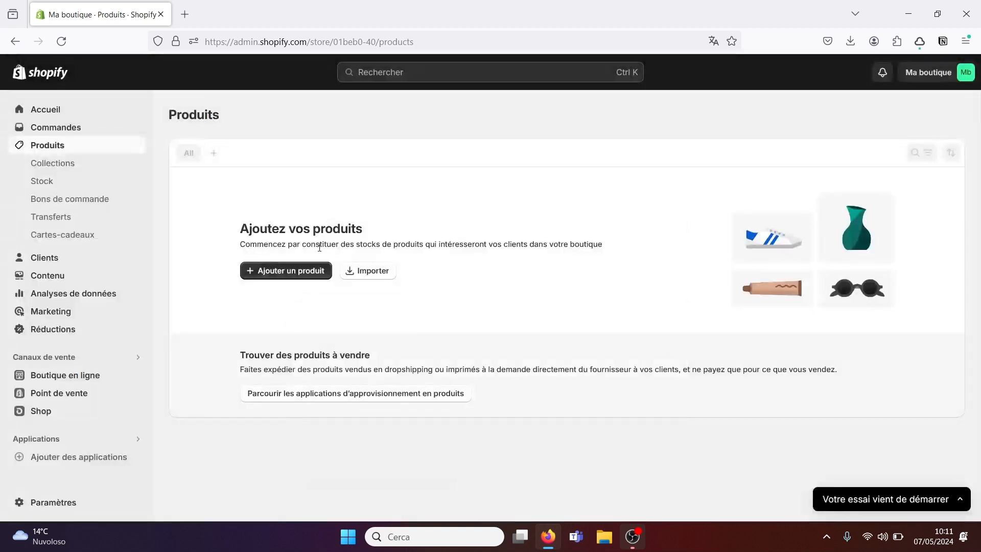
Step: Open a blank new product form and review its sections from title and media through price, stock, shipping, variants and search engine listing
{"action": "left_click", "coordinate": [284, 274]}
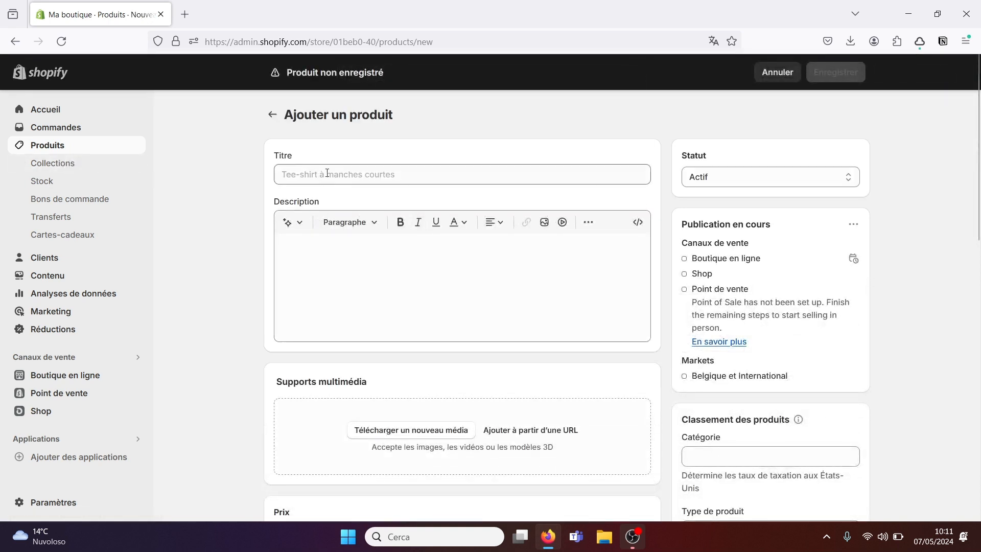
{"action": "scroll", "coordinate": [536, 166], "scroll_direction": "down", "scroll_amount": 1}
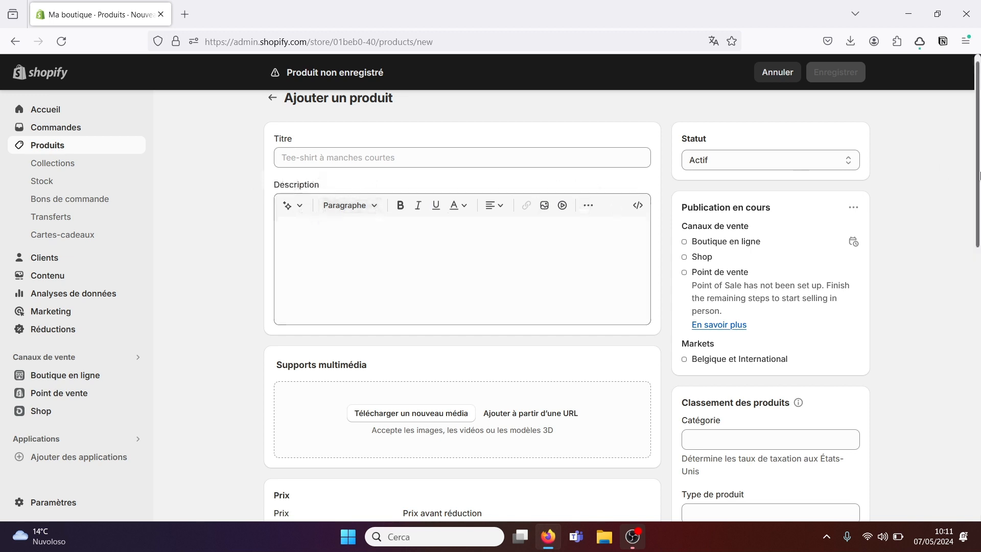
{"action": "scroll", "coordinate": [979, 163], "scroll_direction": "down", "scroll_amount": 3}
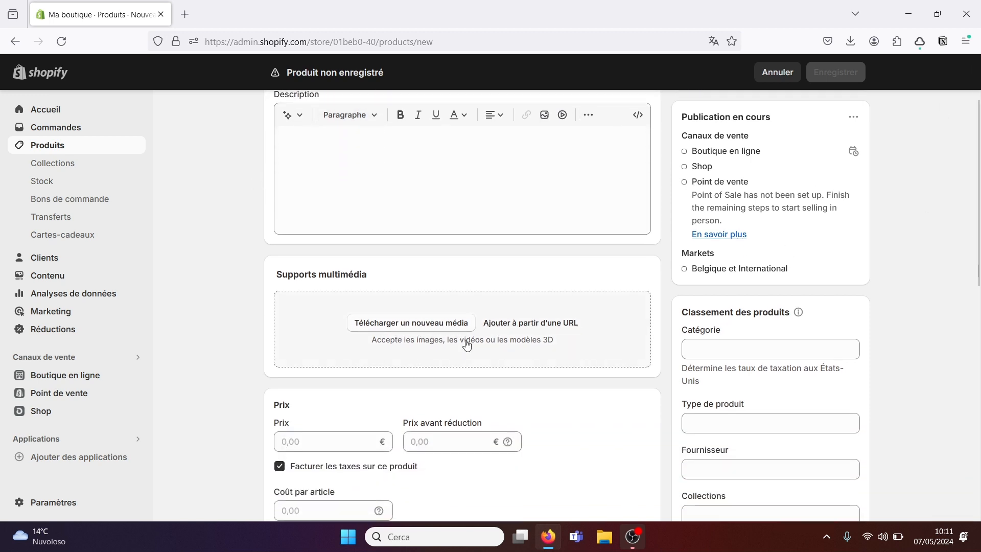
{"action": "scroll", "coordinate": [979, 202], "scroll_direction": "down", "scroll_amount": 6}
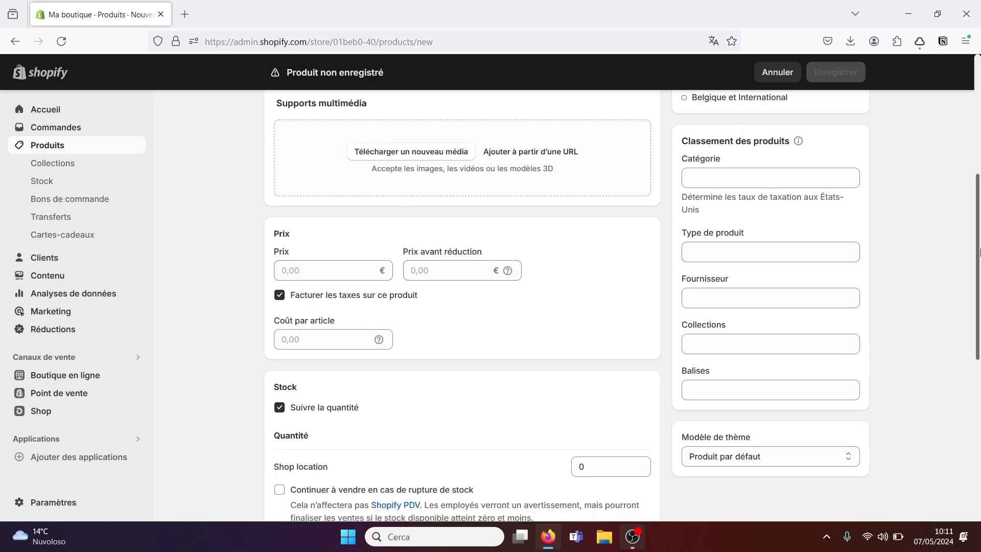
{"action": "scroll", "coordinate": [979, 251], "scroll_direction": "down", "scroll_amount": 5}
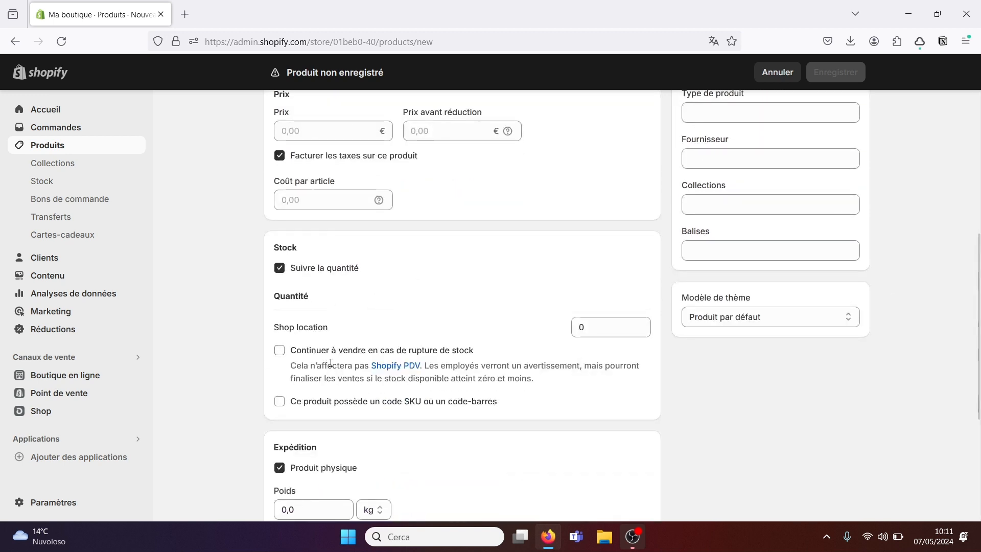
{"action": "scroll", "coordinate": [979, 297], "scroll_direction": "down", "scroll_amount": 6}
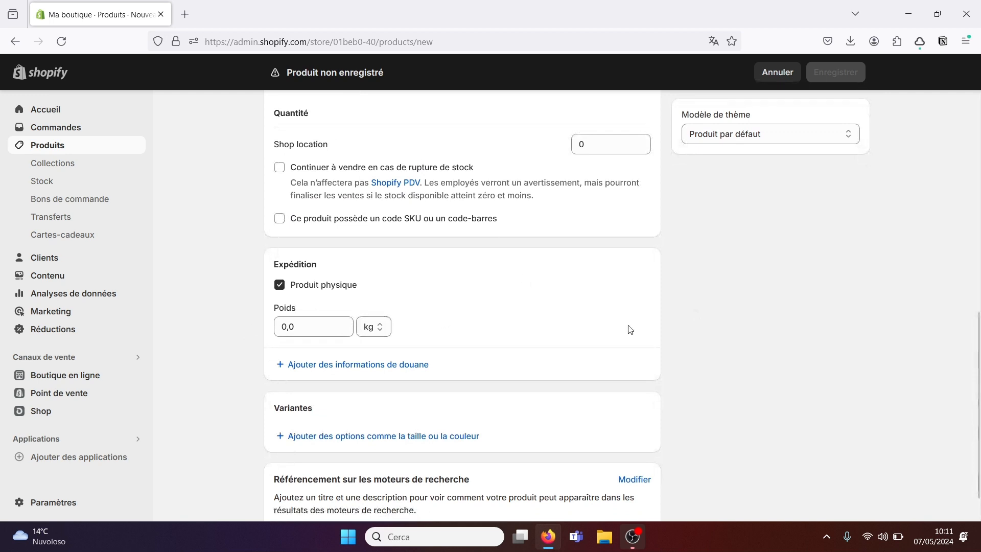
{"action": "scroll", "coordinate": [978, 370], "scroll_direction": "down", "scroll_amount": 2}
{"action": "left_click_drag", "start_coordinate": [979, 371], "coordinate": [978, 58]}
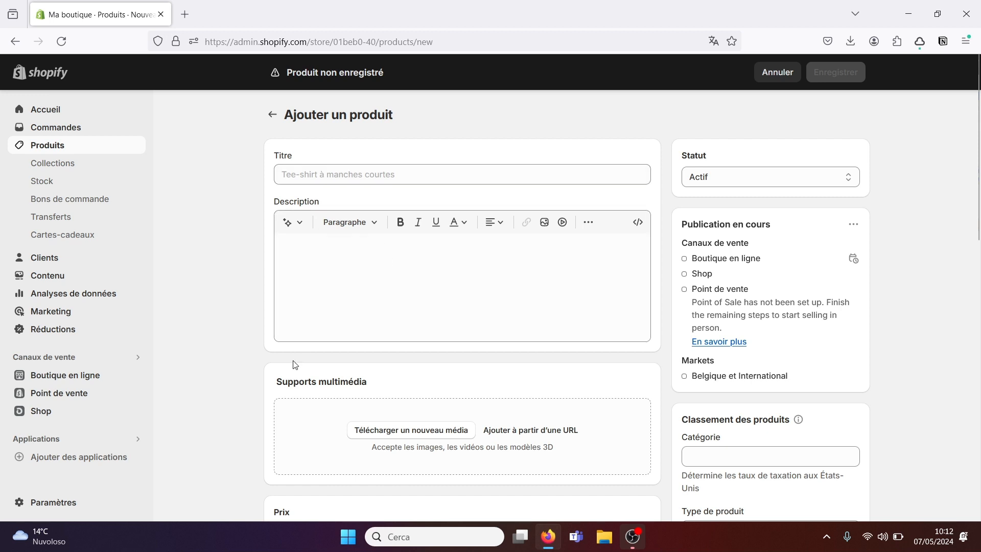
Step: Check the Stock page under Produits, collapse the trial notice covering it, and return to the product list
{"action": "left_click", "coordinate": [55, 182]}
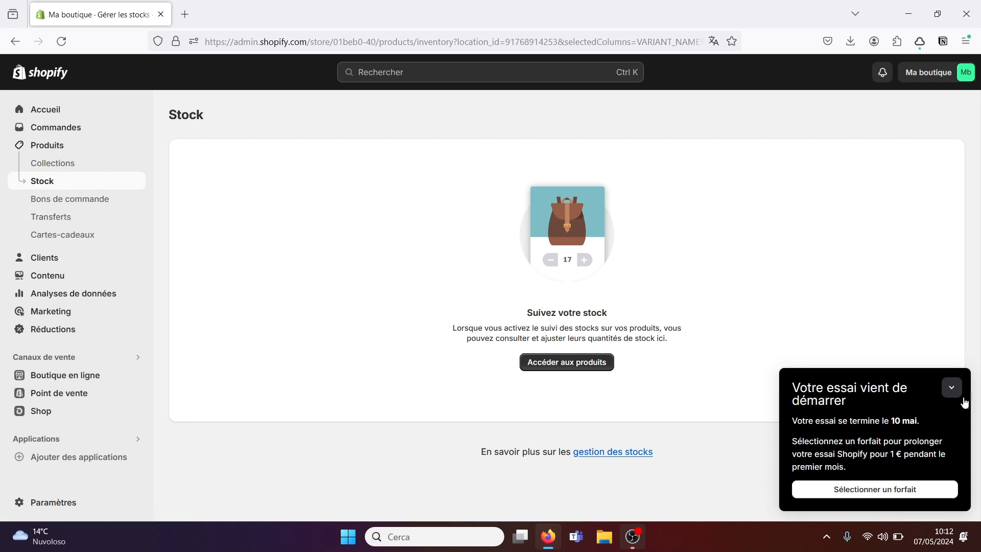
{"action": "left_click", "coordinate": [951, 387]}
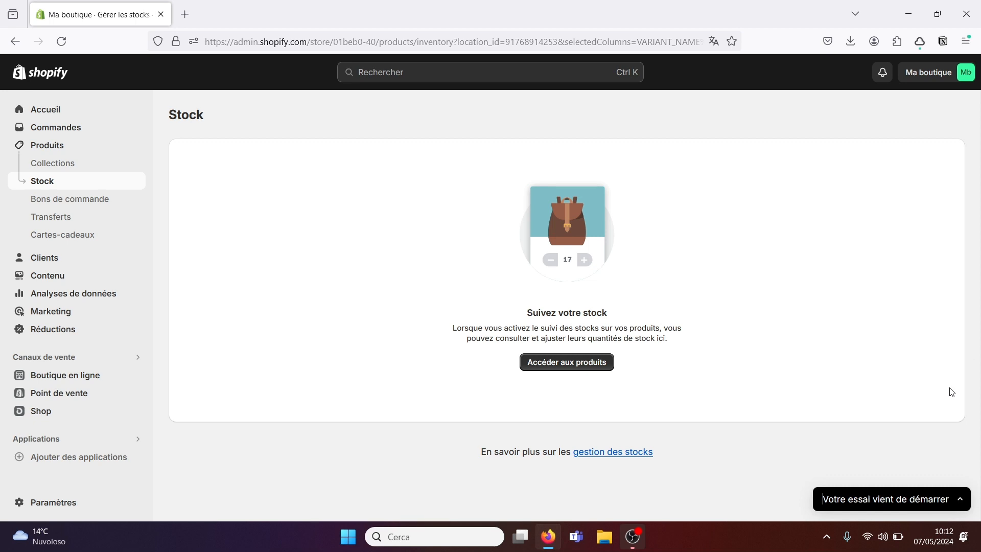
{"action": "left_click", "coordinate": [62, 151]}
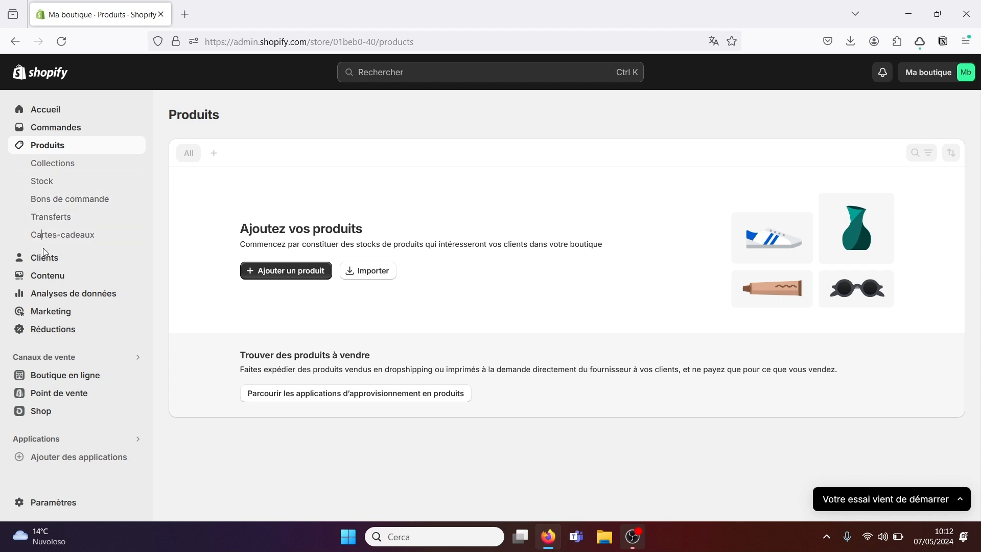
Step: On the Clients page, examine the CSV customer import dialog and the blank new customer form, leaving both without entering anything
{"action": "left_click", "coordinate": [43, 261]}
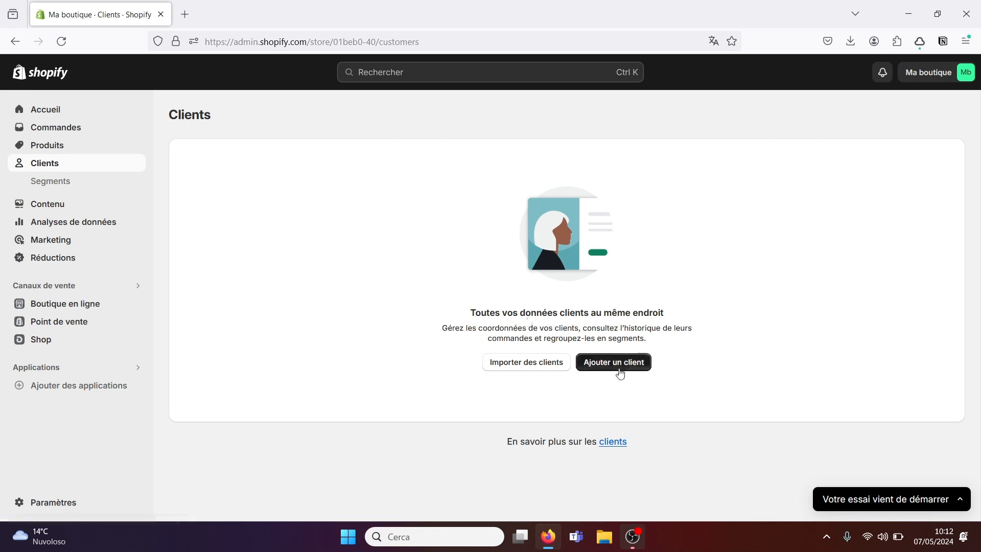
{"action": "left_click", "coordinate": [530, 366]}
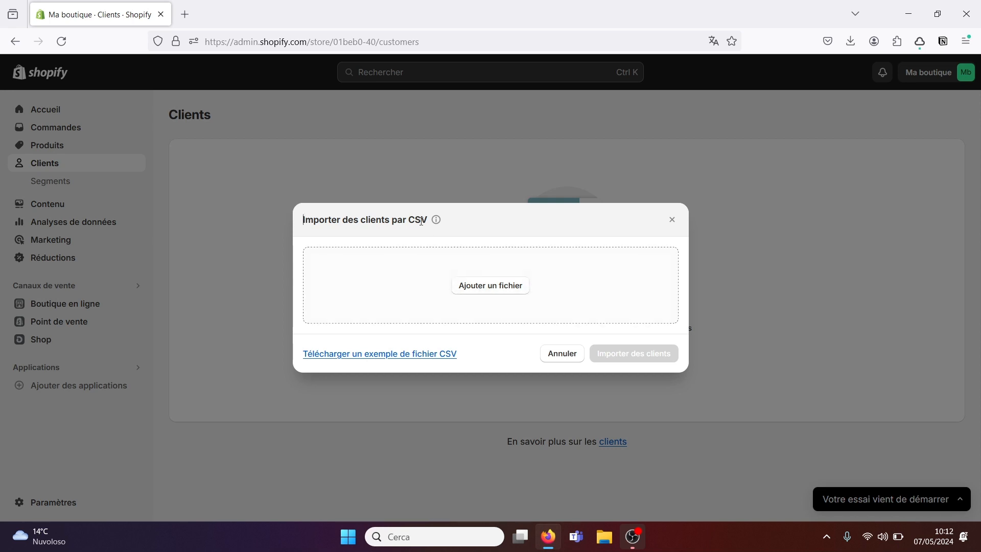
{"action": "left_click", "coordinate": [672, 219]}
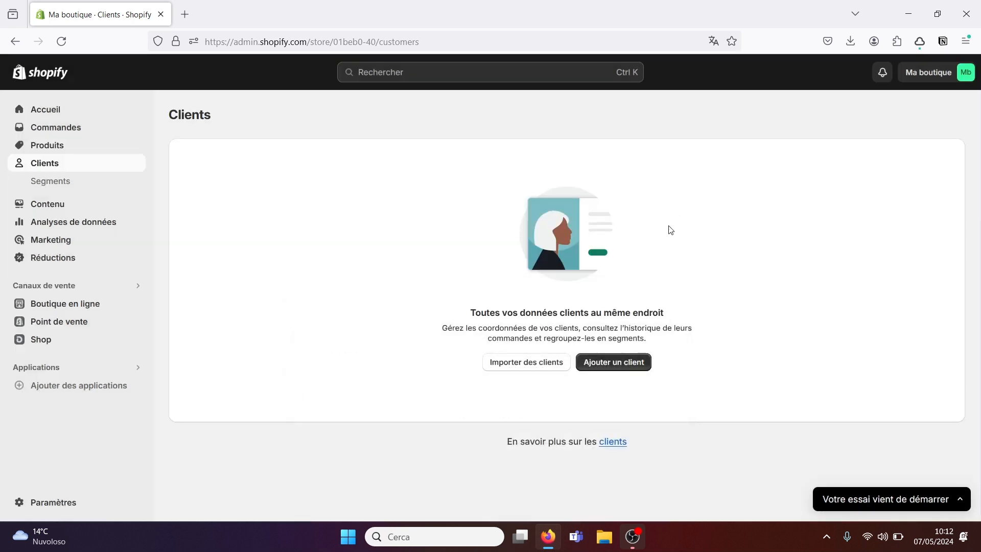
{"action": "left_click", "coordinate": [611, 363]}
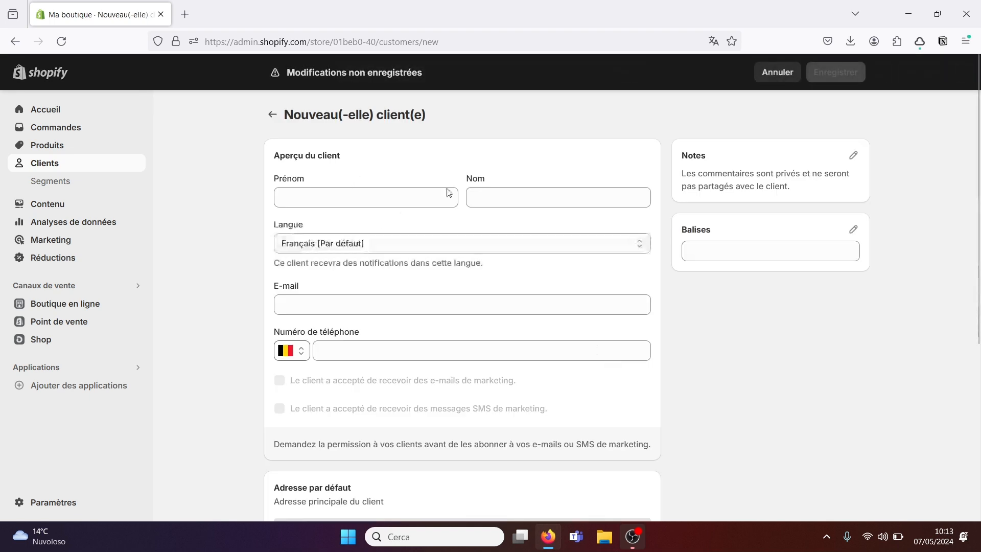
{"action": "left_click_drag", "start_coordinate": [980, 313], "coordinate": [977, 149]}
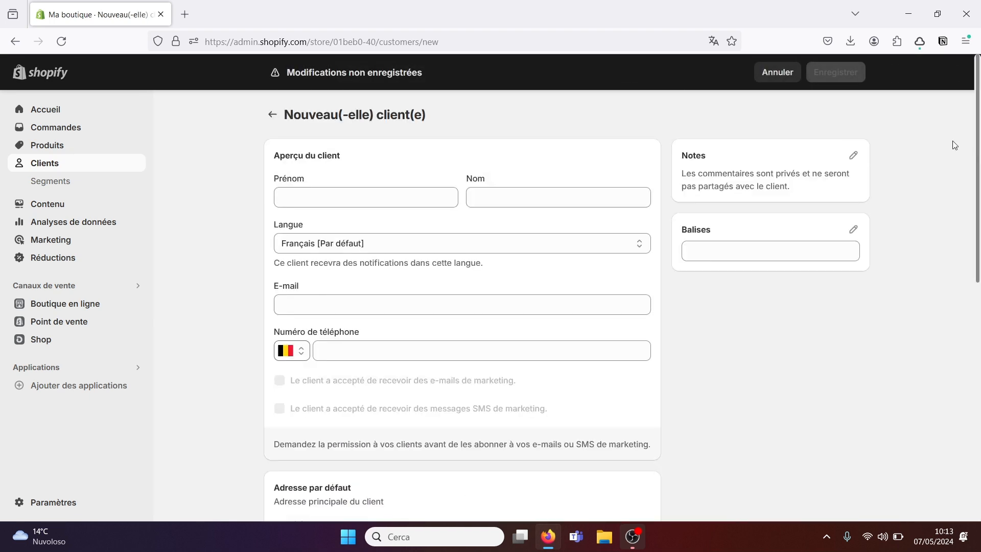
{"action": "left_click", "coordinate": [272, 115]}
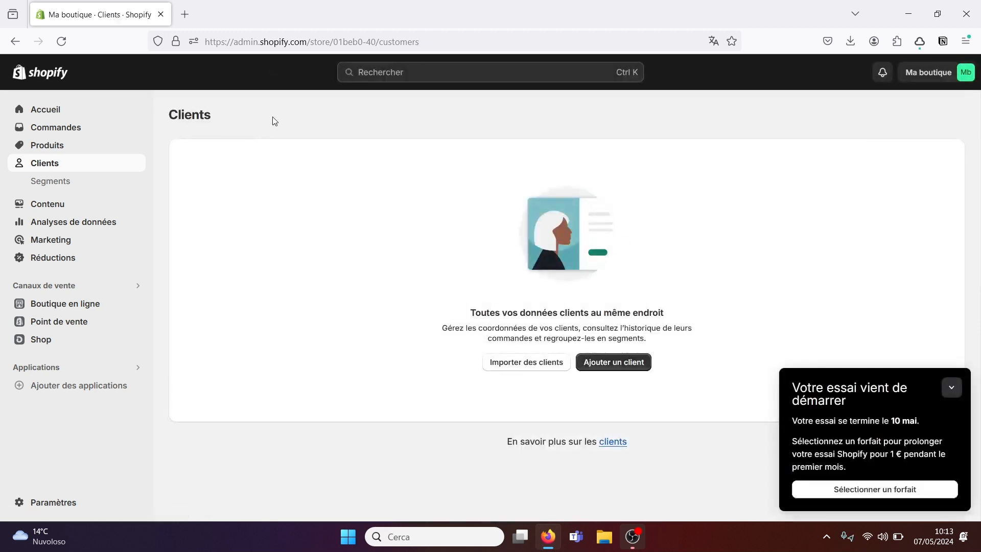
Step: View the Métaobjets content page and the Analyses de données dashboard, collapsing the trial notice that covers the charts
{"action": "left_click", "coordinate": [73, 204]}
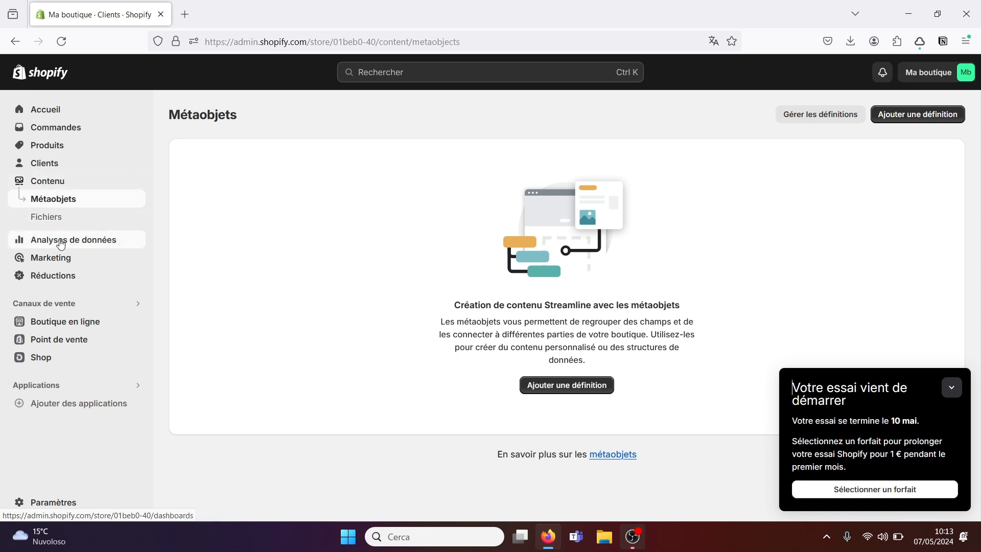
{"action": "left_click", "coordinate": [60, 243]}
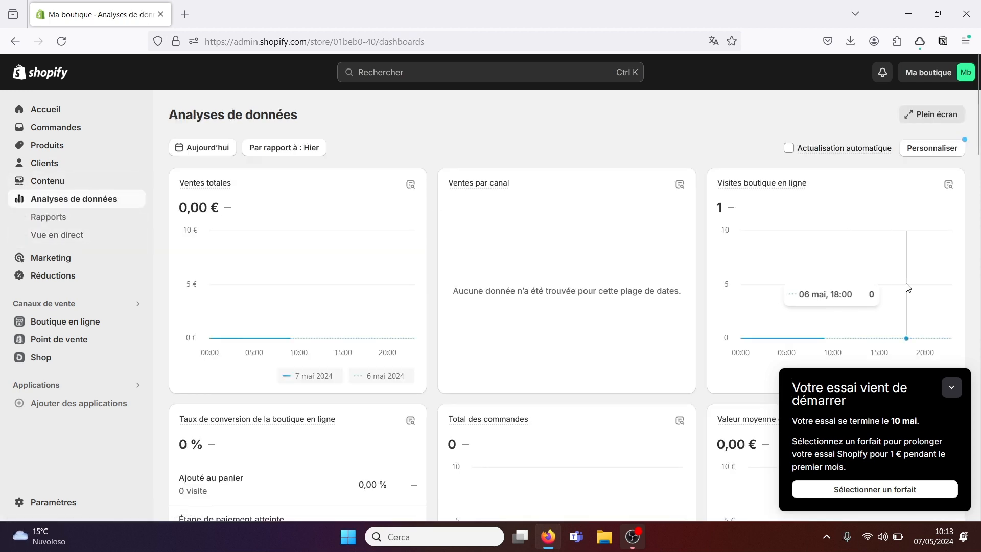
{"action": "left_click", "coordinate": [951, 387]}
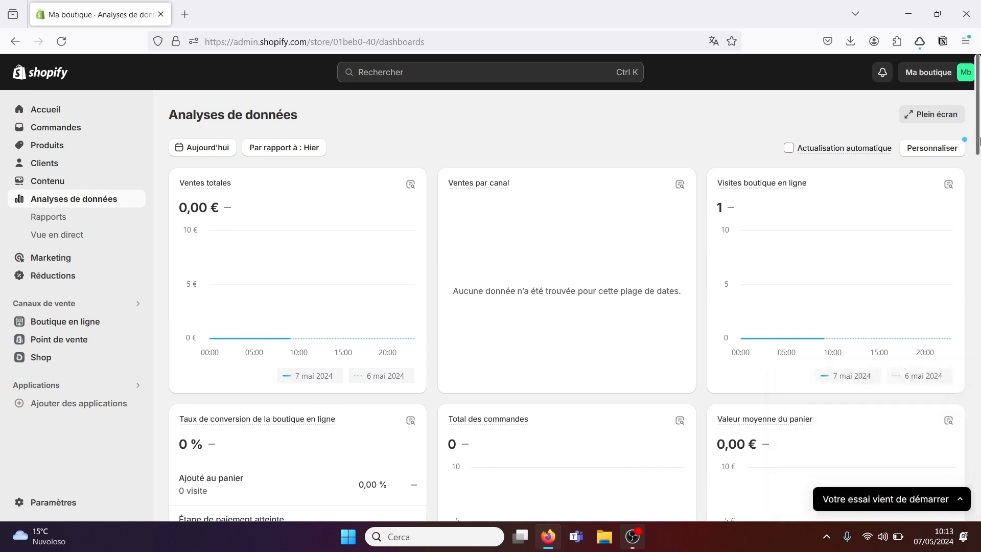
{"action": "left_click_drag", "start_coordinate": [979, 141], "coordinate": [979, 105]}
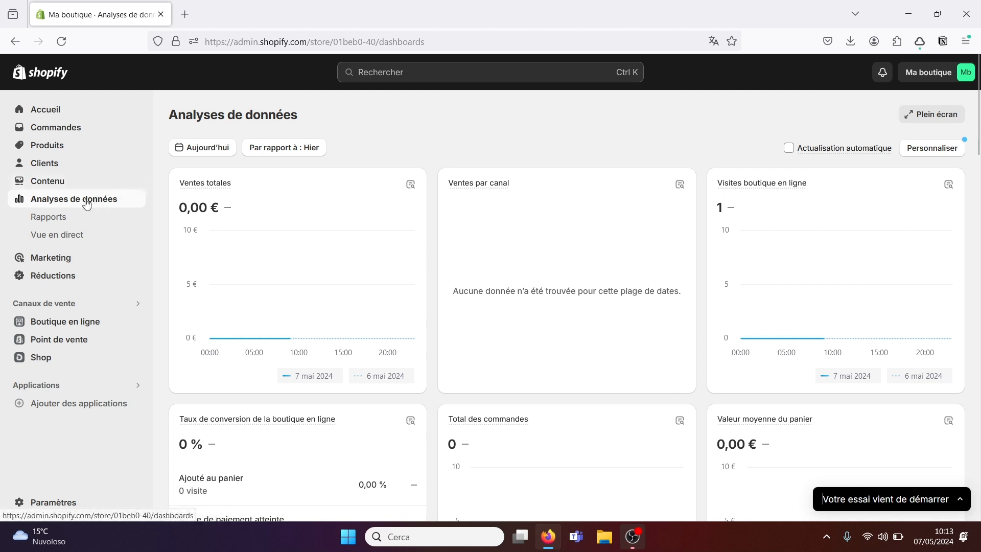
Step: Review the Marketing page from its performance cards down to the suggested marketing applications
{"action": "left_click", "coordinate": [56, 260]}
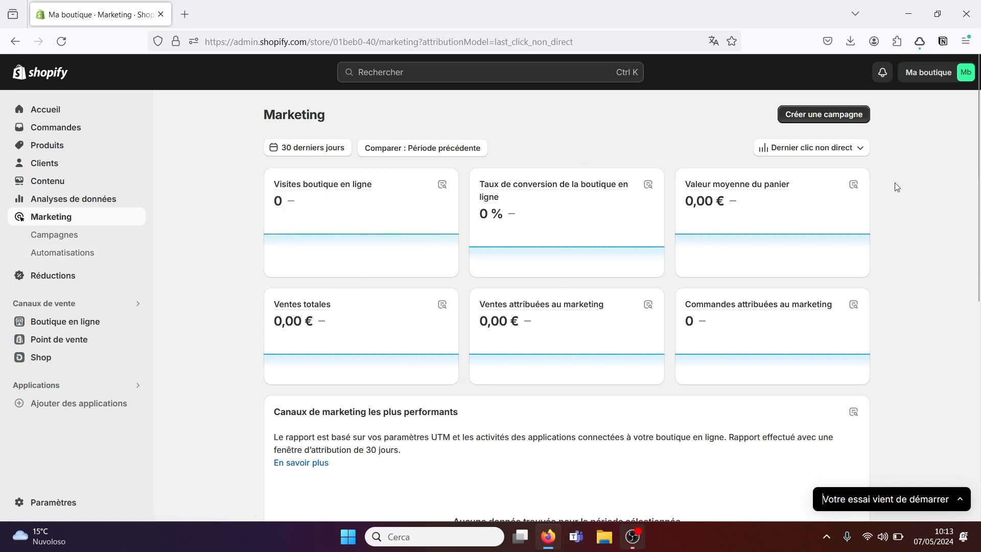
{"action": "scroll", "coordinate": [979, 147], "scroll_direction": "down", "scroll_amount": 1}
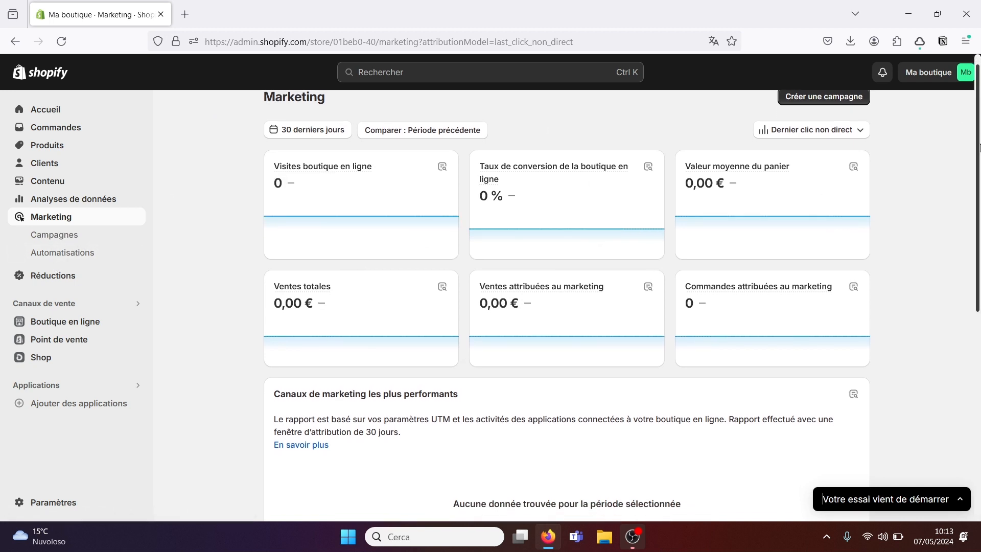
{"action": "left_click_drag", "start_coordinate": [979, 147], "coordinate": [980, 388]}
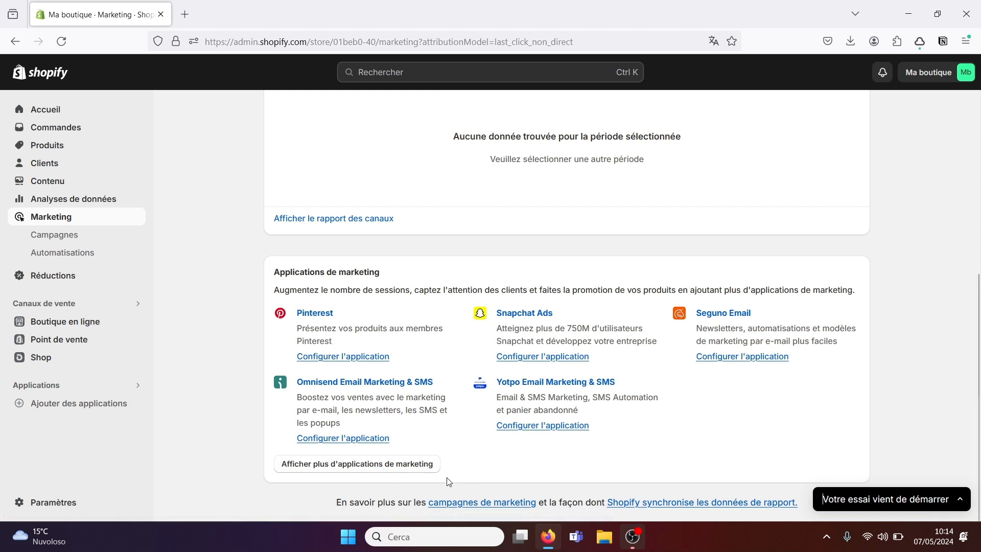
Step: Show more marketing applications in the Shopify App Store, browse the list, and close the store page
{"action": "left_click", "coordinate": [370, 468]}
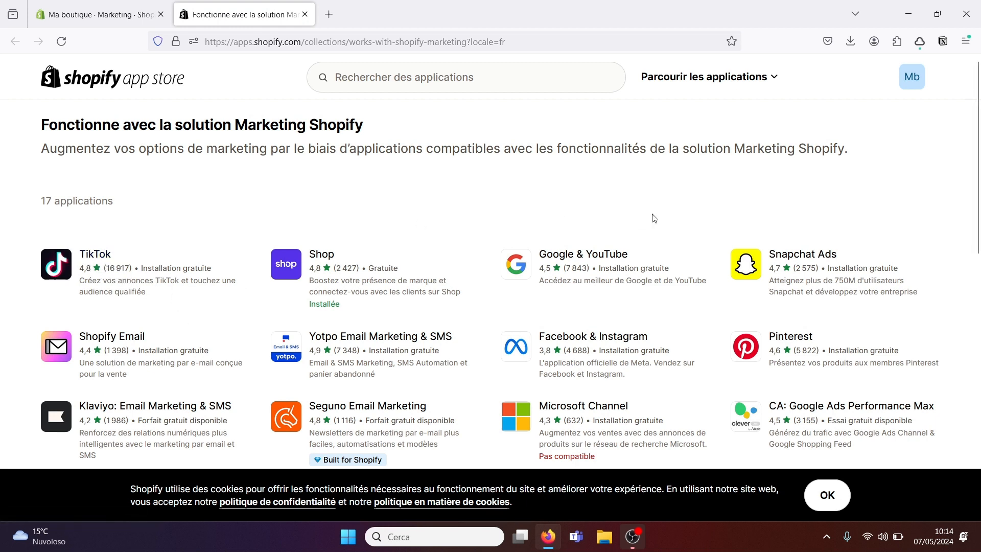
{"action": "left_click_drag", "start_coordinate": [978, 153], "coordinate": [978, 172]}
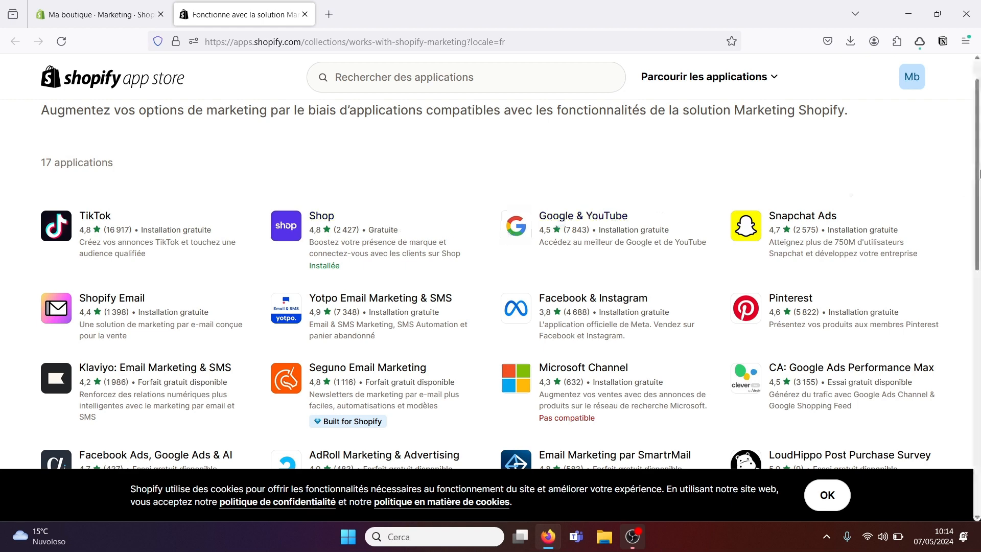
{"action": "left_click_drag", "start_coordinate": [978, 173], "coordinate": [954, 211]}
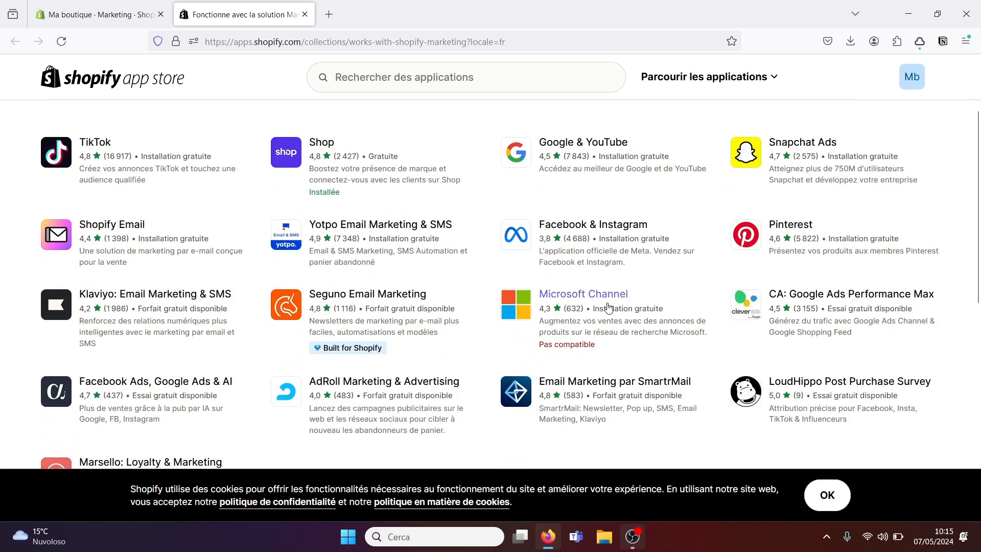
{"action": "left_click_drag", "start_coordinate": [978, 140], "coordinate": [979, 92]}
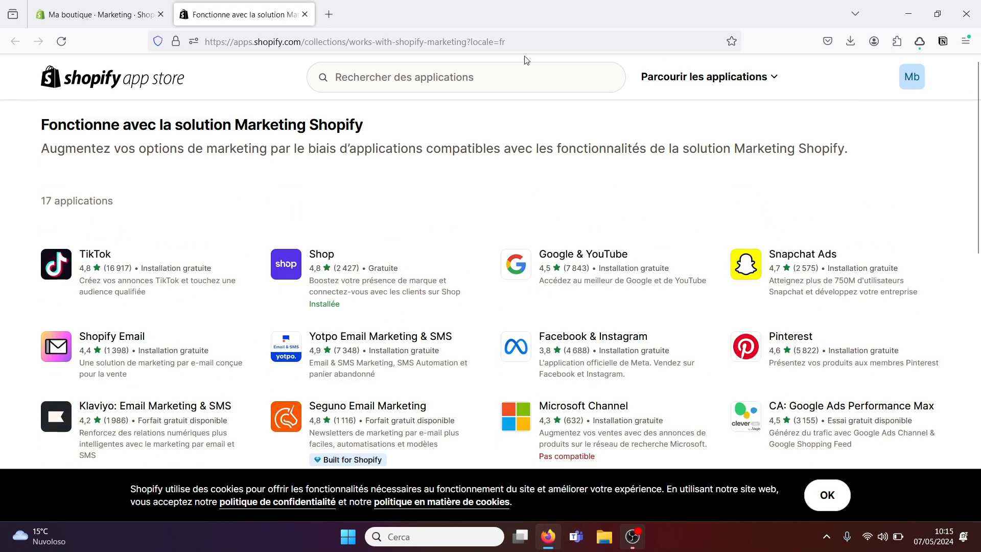
{"action": "left_click", "coordinate": [304, 14]}
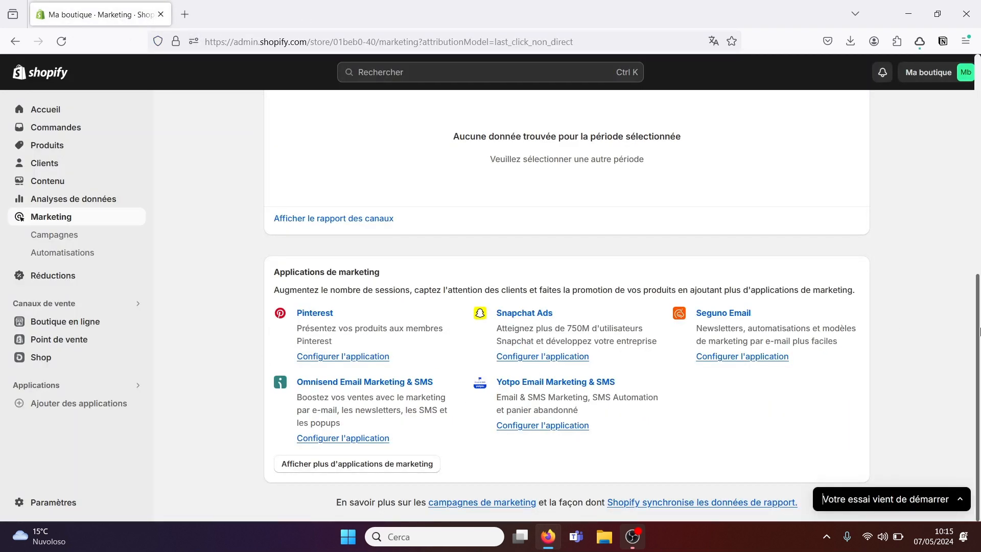
Step: View the Campagnes report and the Automatisations page of the Marketing section
{"action": "left_click_drag", "start_coordinate": [979, 328], "coordinate": [979, 214]}
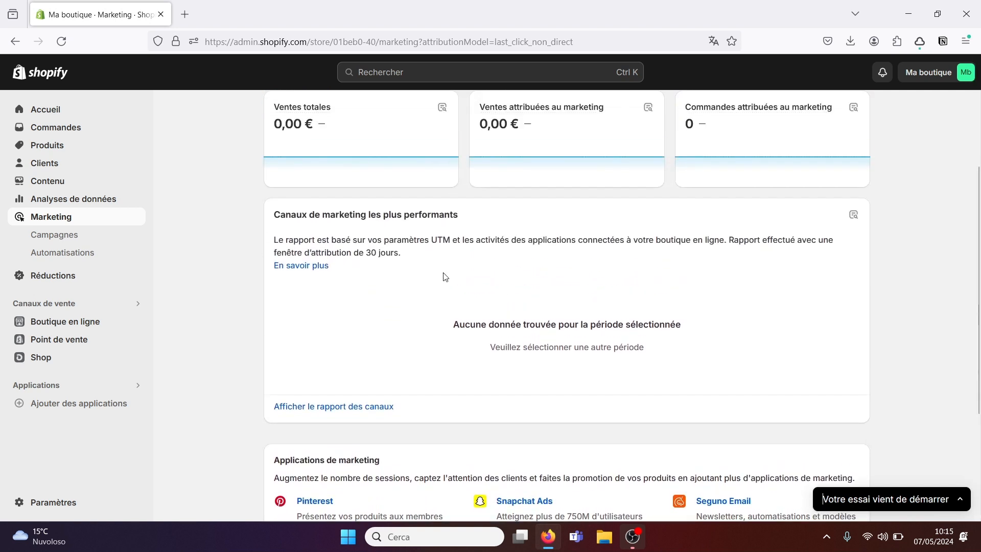
{"action": "left_click", "coordinate": [59, 238]}
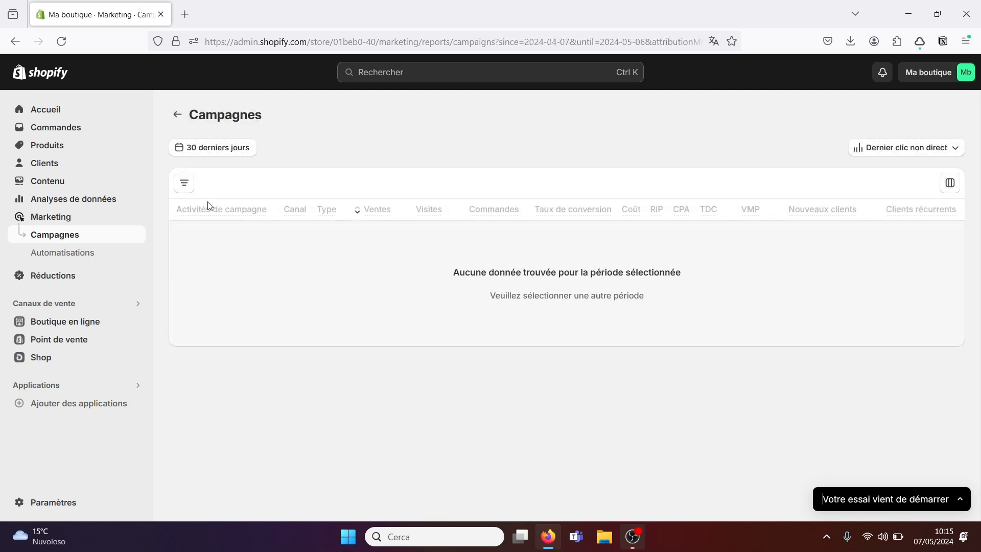
{"action": "left_click", "coordinate": [63, 254]}
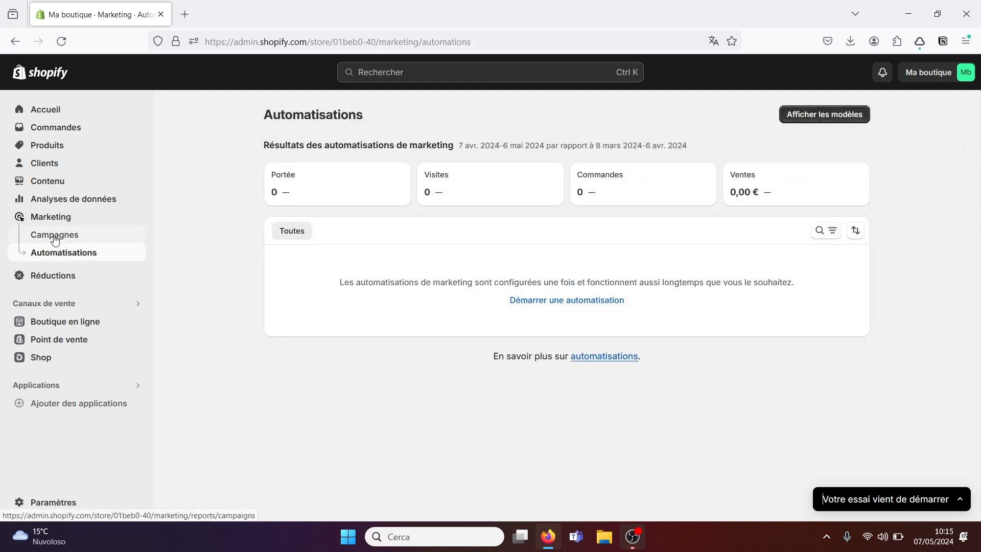
Step: Revisit the Campagnes and Automatisations pages, and view the discount types offered for a new discount on the Réductions page without creating one
{"action": "left_click", "coordinate": [53, 236]}
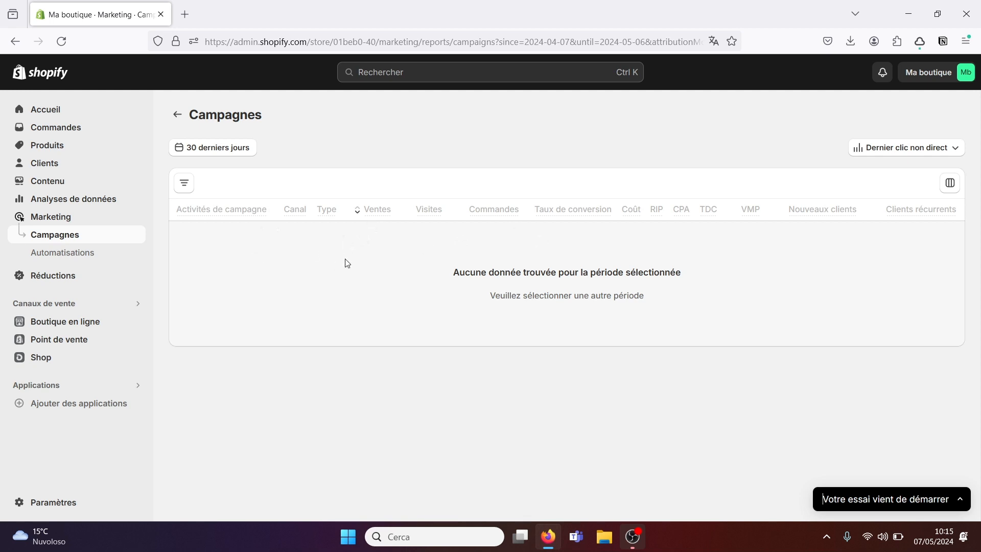
{"action": "left_click", "coordinate": [74, 255]}
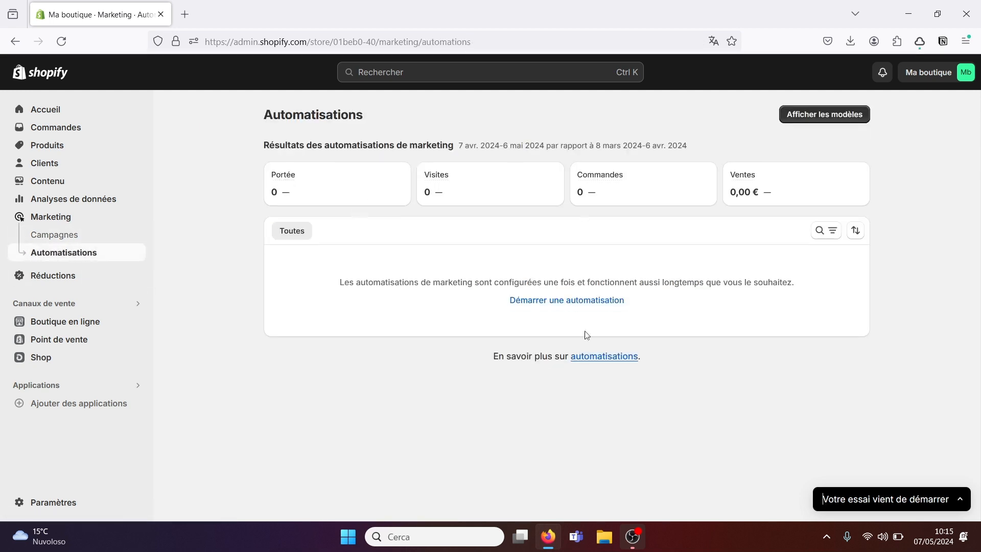
{"action": "left_click", "coordinate": [51, 278]}
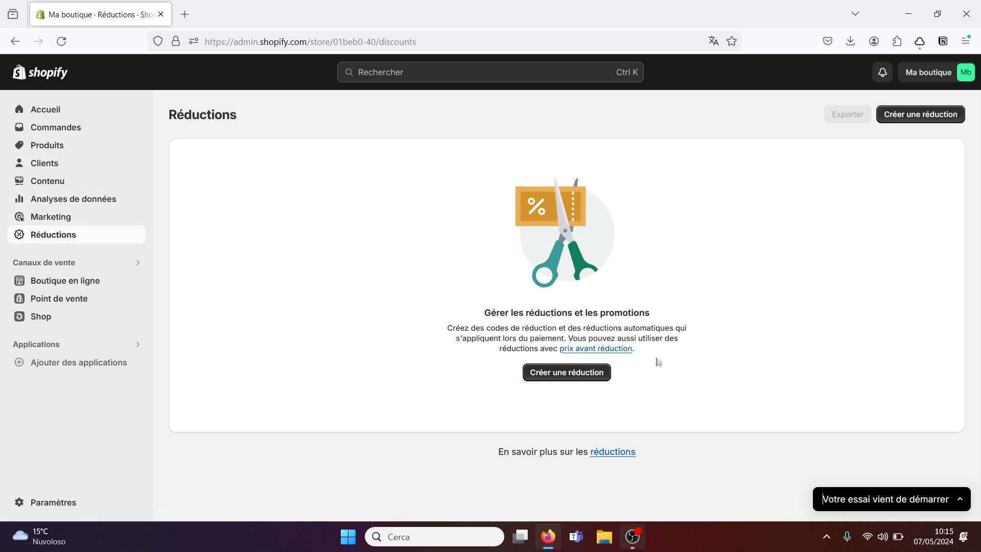
{"action": "left_click", "coordinate": [569, 378]}
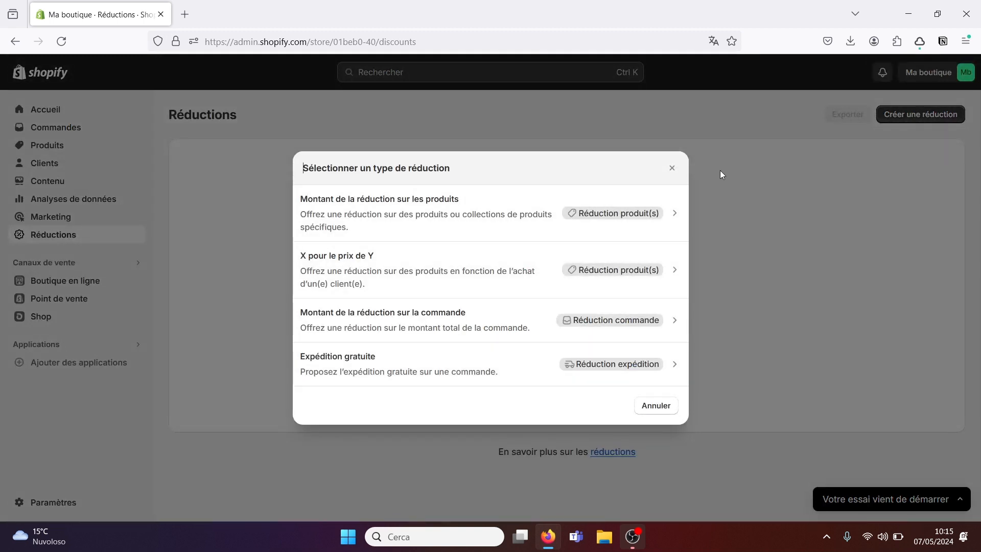
{"action": "left_click", "coordinate": [672, 168]}
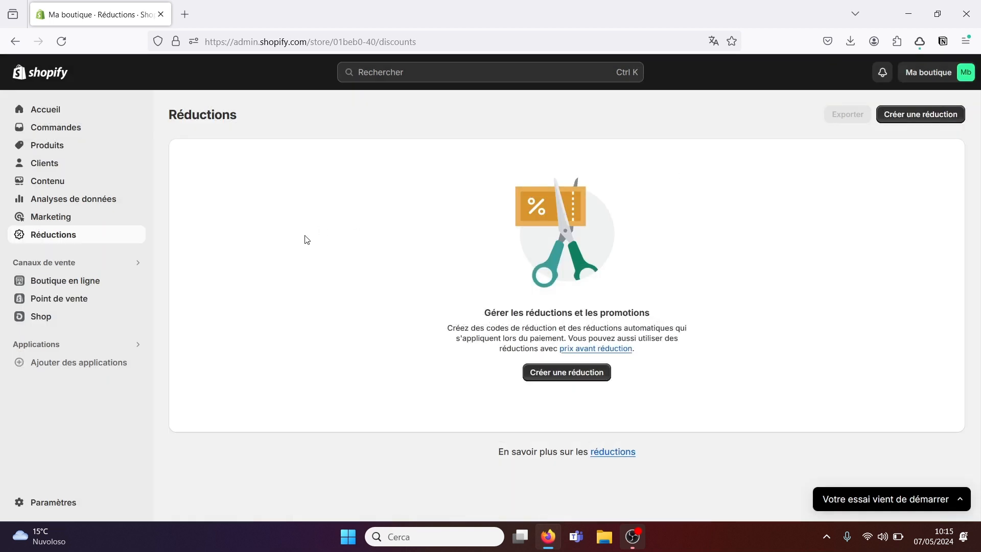
Step: Open the online store from the Boutique en ligne section, look through its home page, and dismiss the admin bar
{"action": "left_click", "coordinate": [79, 286]}
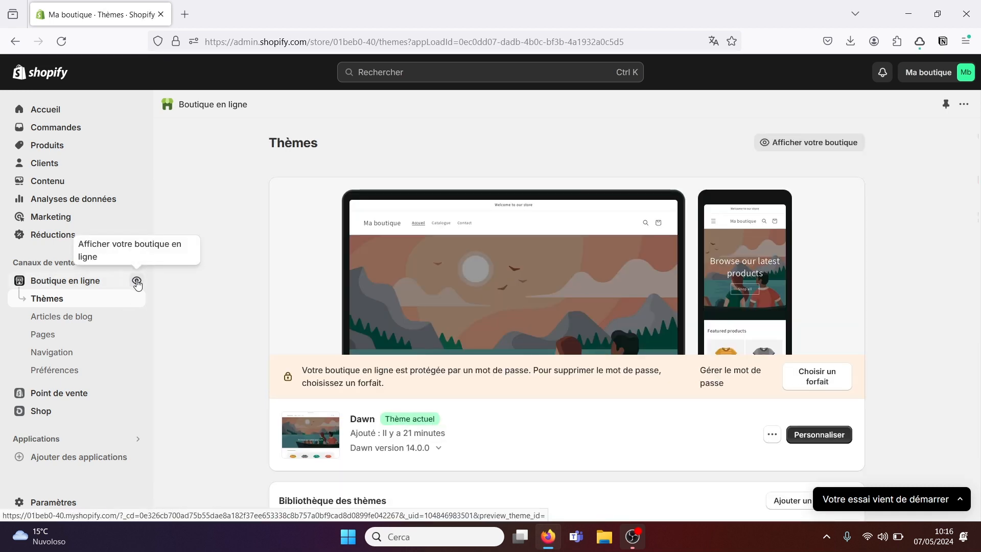
{"action": "left_click", "coordinate": [137, 281]}
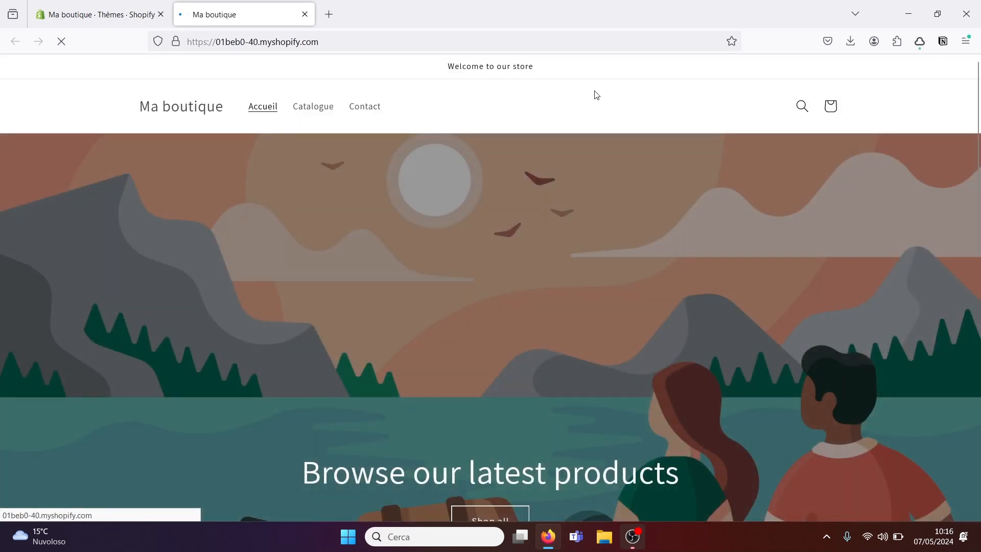
{"action": "left_click_drag", "start_coordinate": [978, 85], "coordinate": [978, 354]}
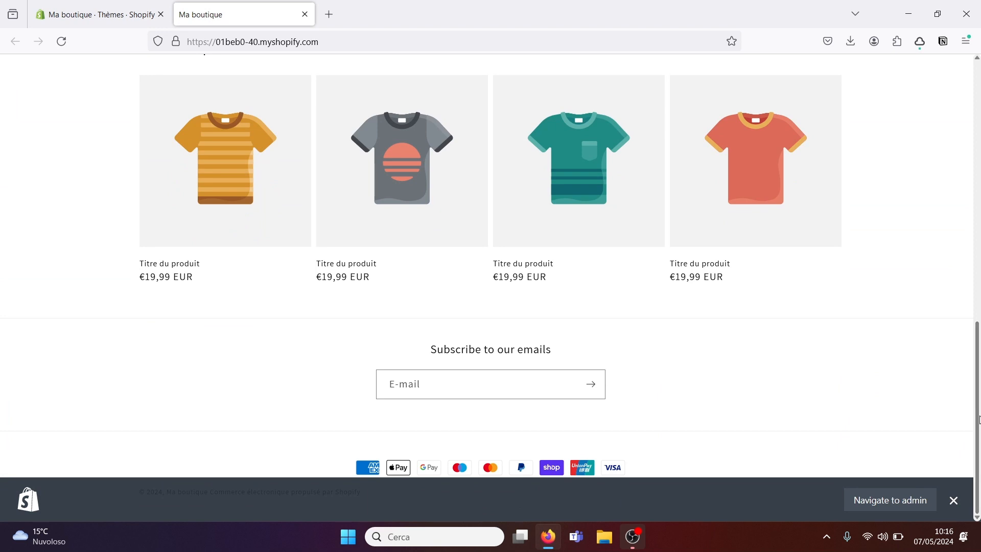
{"action": "left_click", "coordinate": [953, 500]}
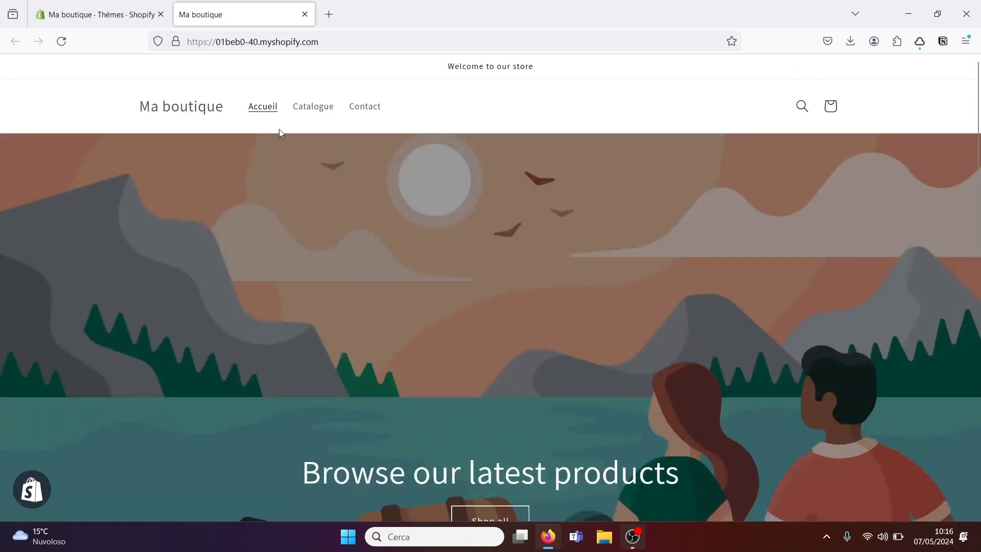
Step: View the storefront's Catalogue and Contact pages, and close the storefront
{"action": "left_click", "coordinate": [313, 107]}
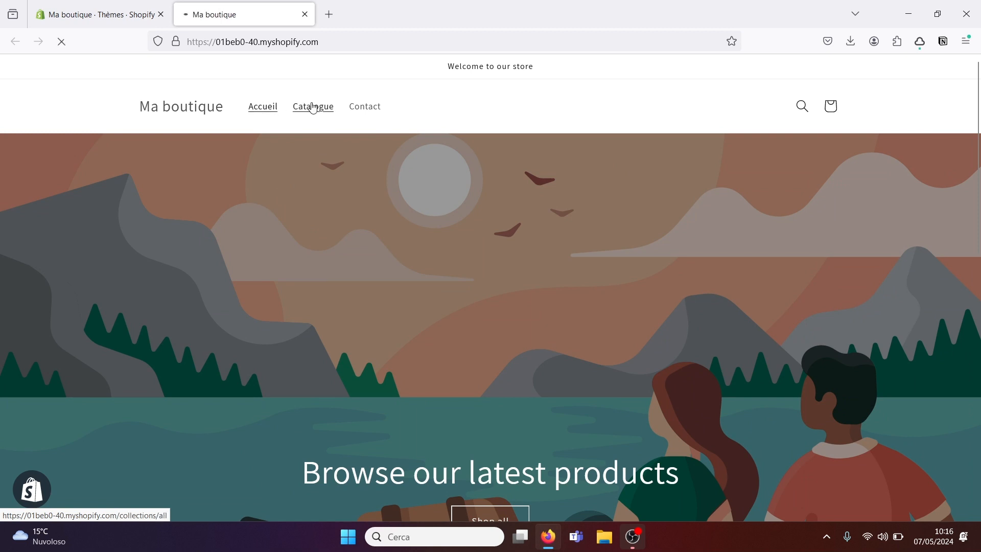
{"action": "mouse_move", "coordinate": [979, 153]}
{"action": "left_mouse_down"}
{"action": "mouse_move", "coordinate": [979, 210]}
{"action": "mouse_move", "coordinate": [979, 146]}
{"action": "left_mouse_up"}
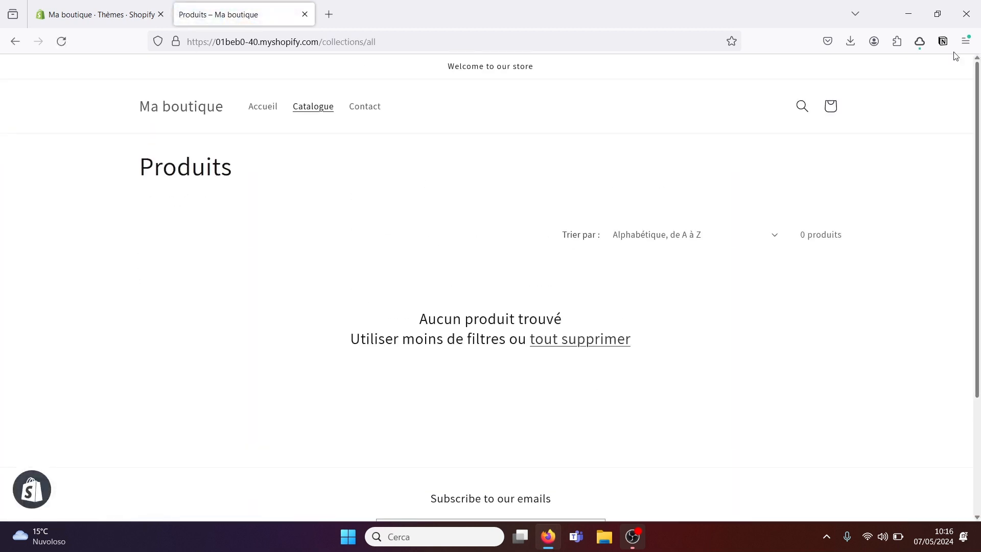
{"action": "left_click", "coordinate": [358, 106]}
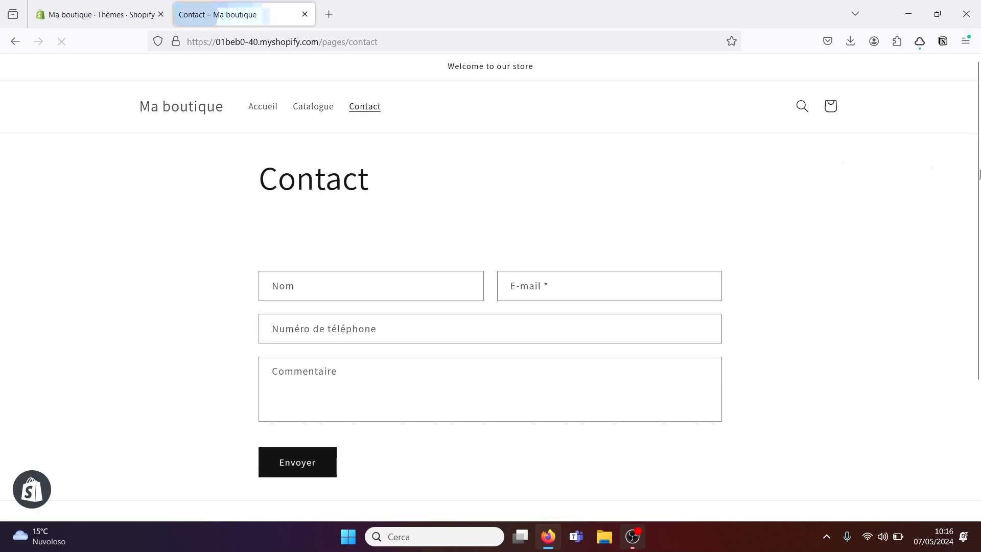
{"action": "mouse_move", "coordinate": [979, 177]}
{"action": "left_mouse_down"}
{"action": "mouse_move", "coordinate": [979, 303]}
{"action": "mouse_move", "coordinate": [979, 166]}
{"action": "left_mouse_up"}
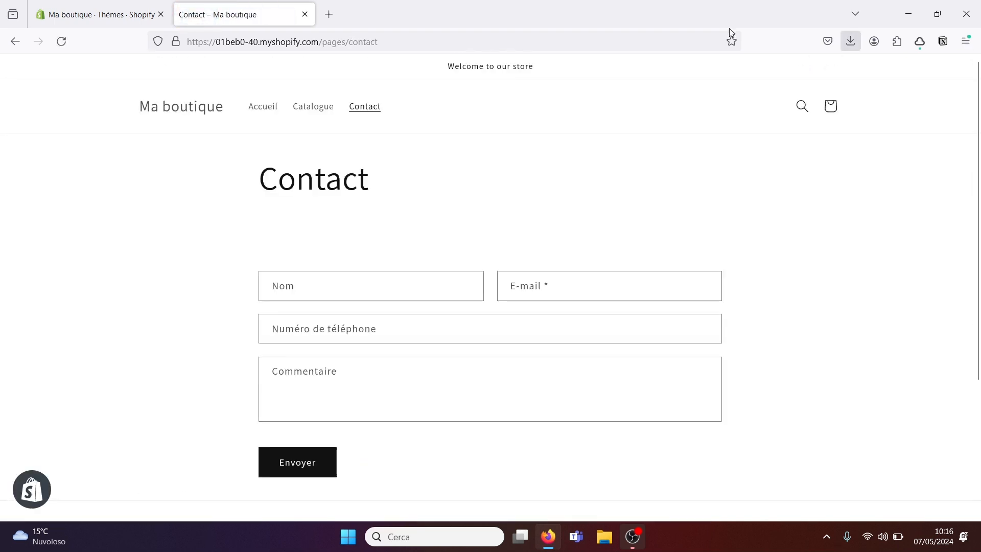
{"action": "left_click", "coordinate": [305, 15]}
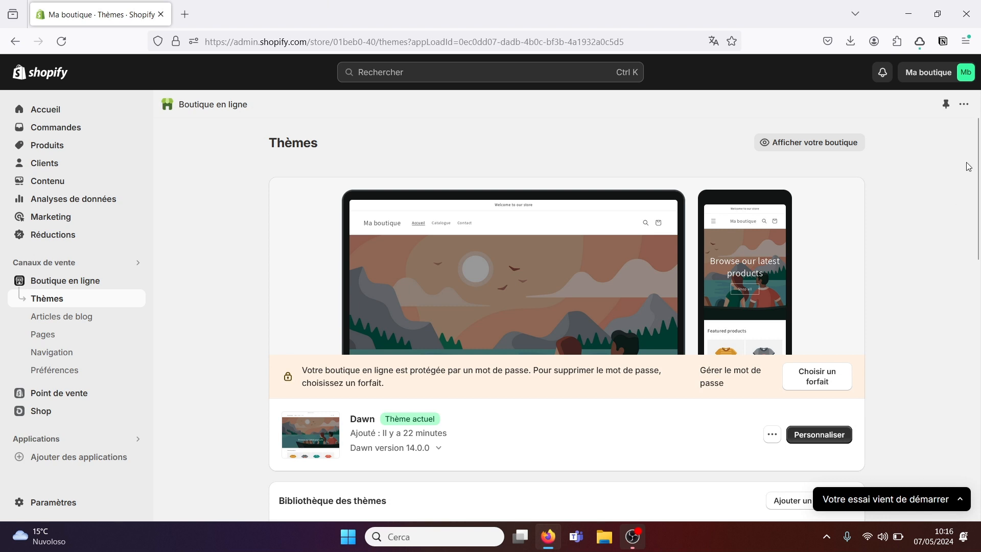
Step: Review the Thèmes page from the current Dawn theme and theme library down to the popular free themes
{"action": "left_click_drag", "start_coordinate": [977, 164], "coordinate": [978, 195]}
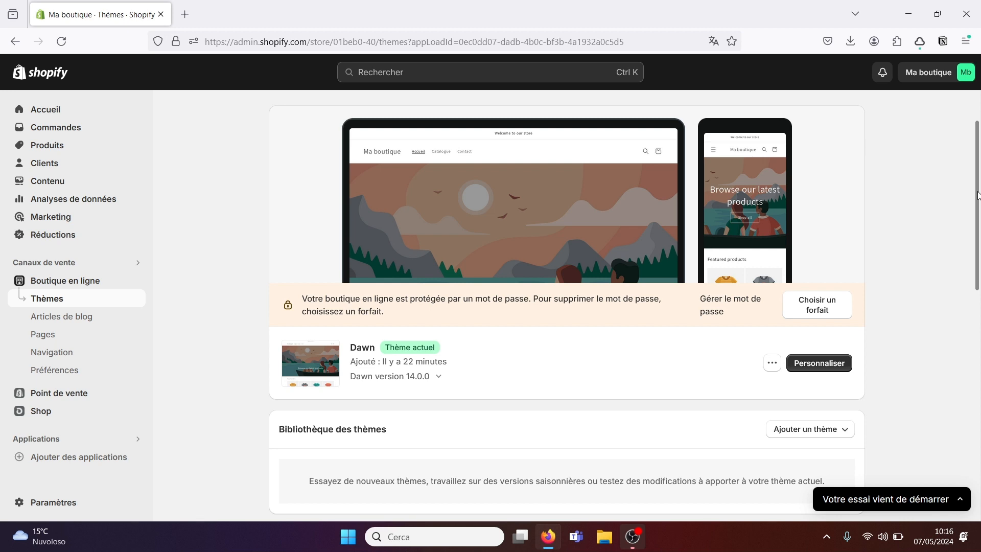
{"action": "left_click_drag", "start_coordinate": [977, 195], "coordinate": [976, 236]}
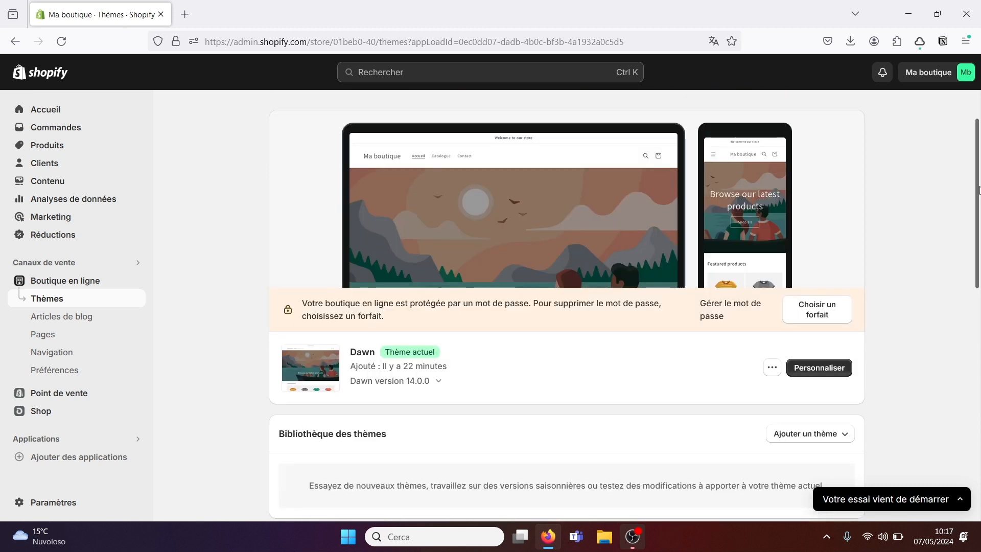
{"action": "left_click_drag", "start_coordinate": [977, 193], "coordinate": [978, 231]}
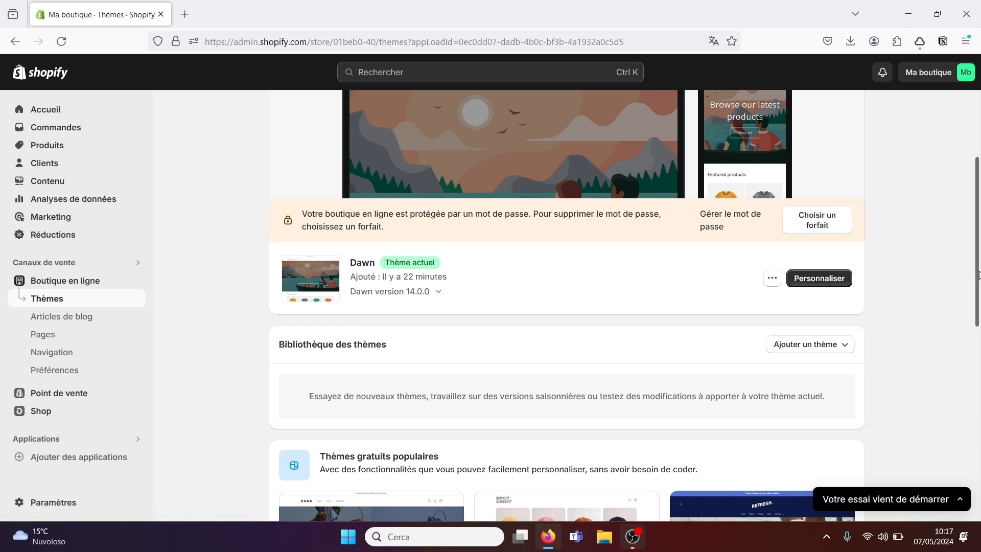
{"action": "left_click_drag", "start_coordinate": [977, 276], "coordinate": [977, 414]}
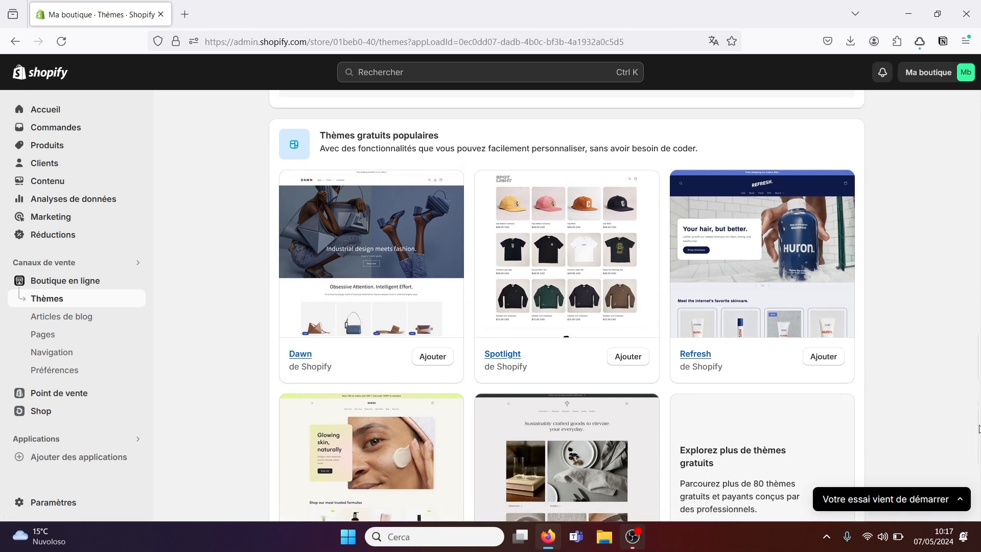
{"action": "left_click_drag", "start_coordinate": [978, 428], "coordinate": [977, 505]}
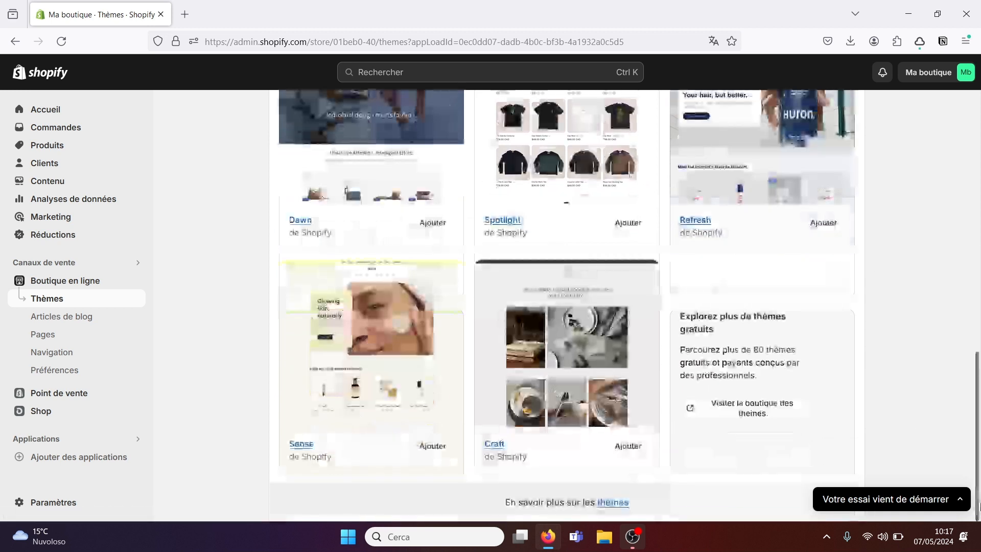
Step: Visit the Shopify theme store, highlight the total number of themes, and accept the cookie notice
{"action": "left_click", "coordinate": [734, 408]}
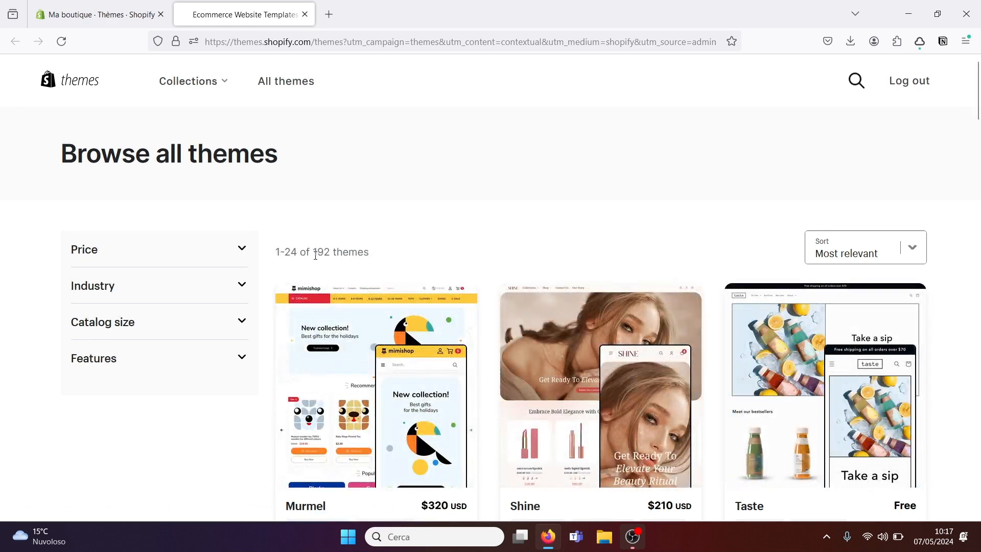
{"action": "left_click_drag", "start_coordinate": [315, 256], "coordinate": [333, 254]}
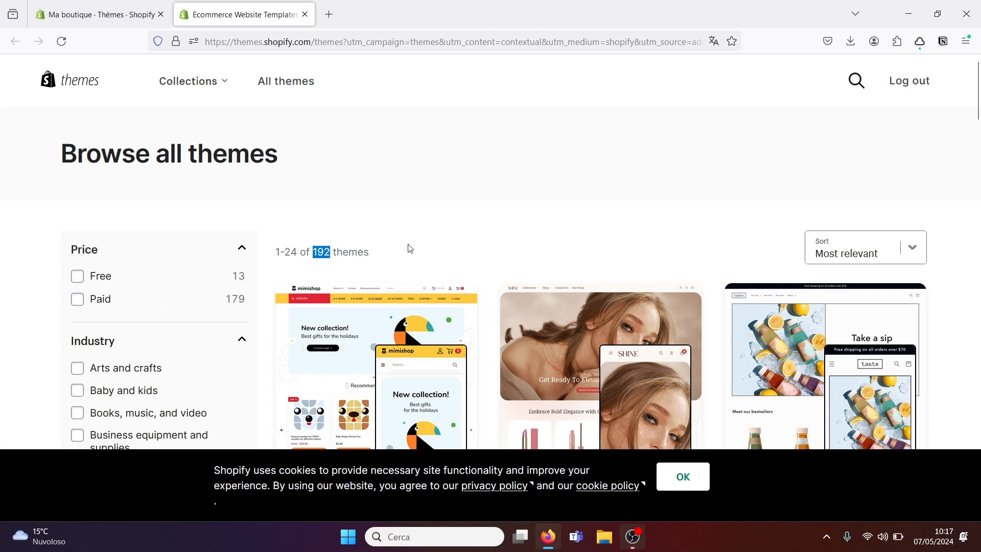
{"action": "left_click", "coordinate": [683, 476]}
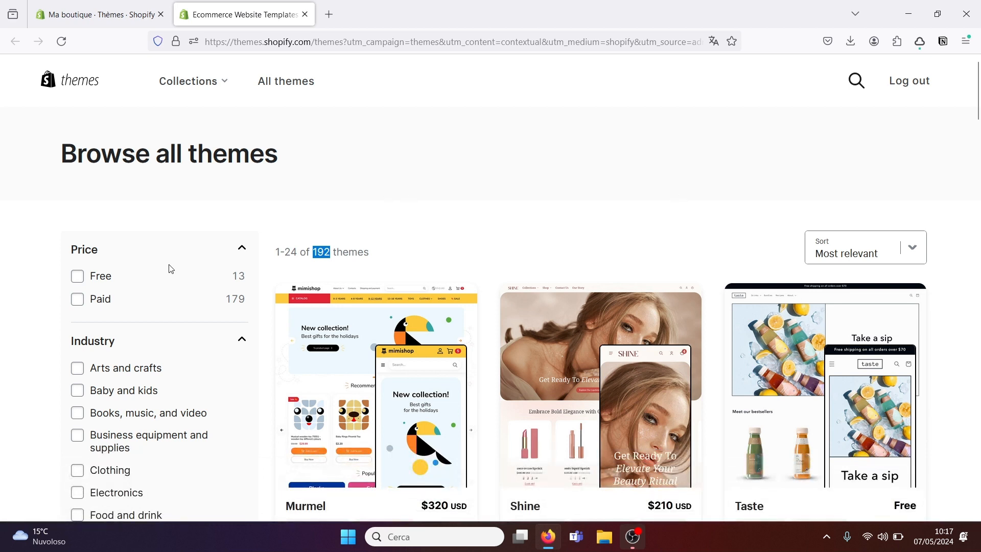
Step: Filter the themes by the Free price option, browse them, and open the Refresh theme's page
{"action": "left_click", "coordinate": [78, 277]}
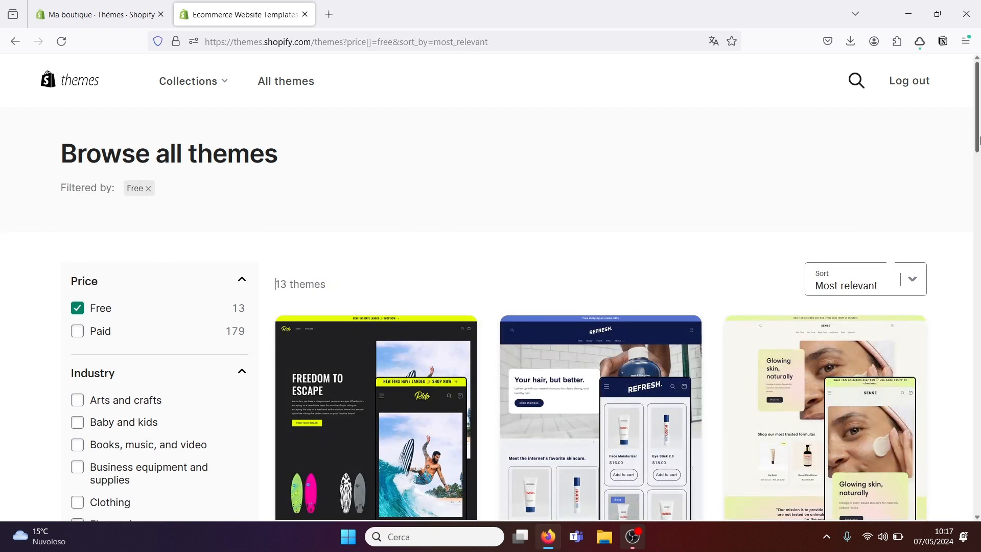
{"action": "scroll", "coordinate": [978, 158], "scroll_direction": "down", "scroll_amount": 2}
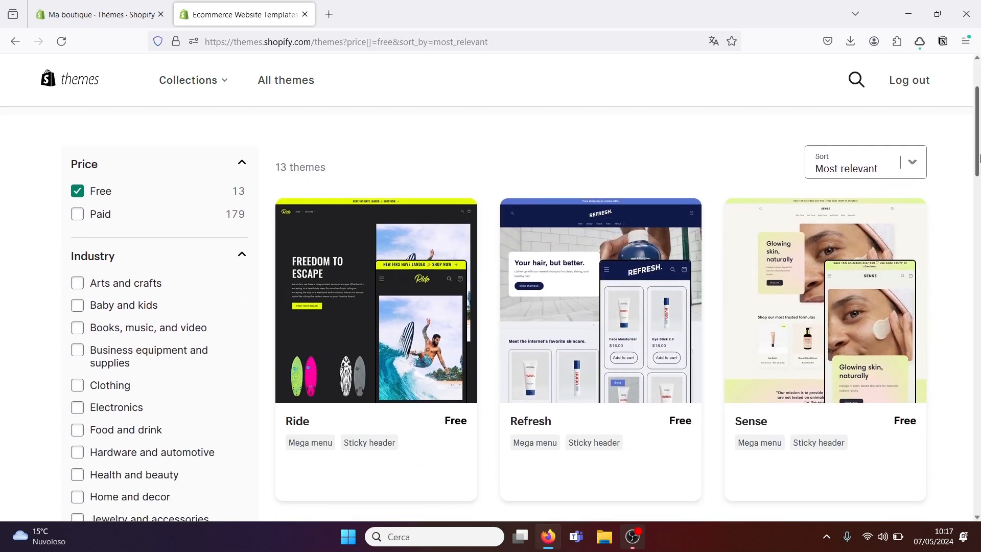
{"action": "mouse_move", "coordinate": [980, 158]}
{"action": "left_mouse_down"}
{"action": "mouse_move", "coordinate": [980, 368]}
{"action": "mouse_move", "coordinate": [980, 161]}
{"action": "left_mouse_up"}
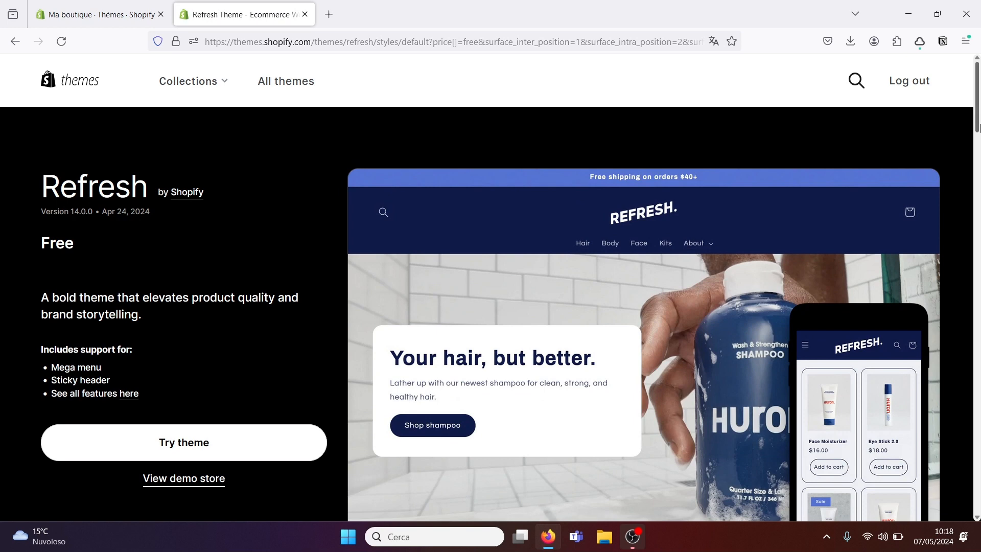
Step: View the Refresh theme's demo store in desktop and mobile layouts, and close the theme store
{"action": "mouse_move", "coordinate": [977, 127]}
{"action": "left_mouse_down"}
{"action": "mouse_move", "coordinate": [977, 248]}
{"action": "mouse_move", "coordinate": [977, 133]}
{"action": "left_mouse_up"}
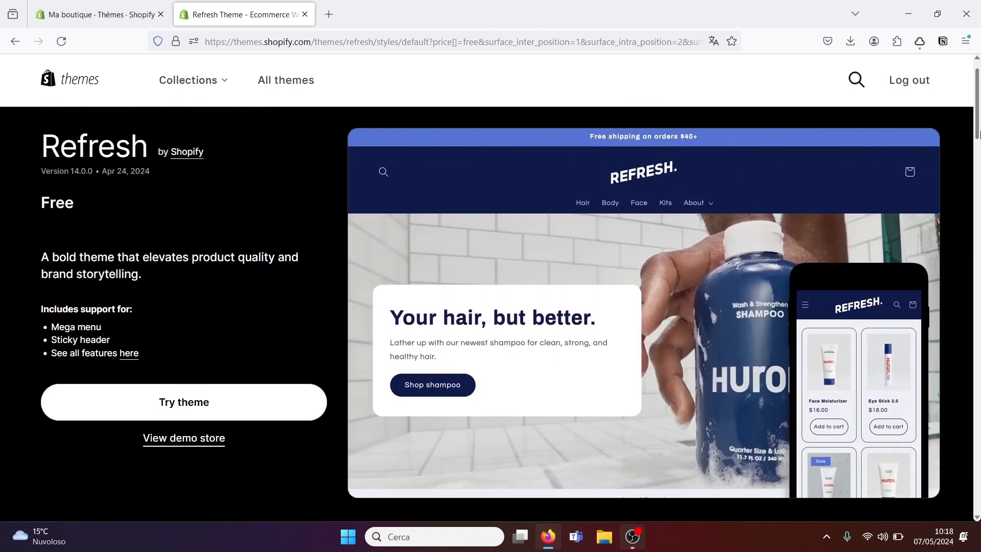
{"action": "left_click", "coordinate": [183, 439]}
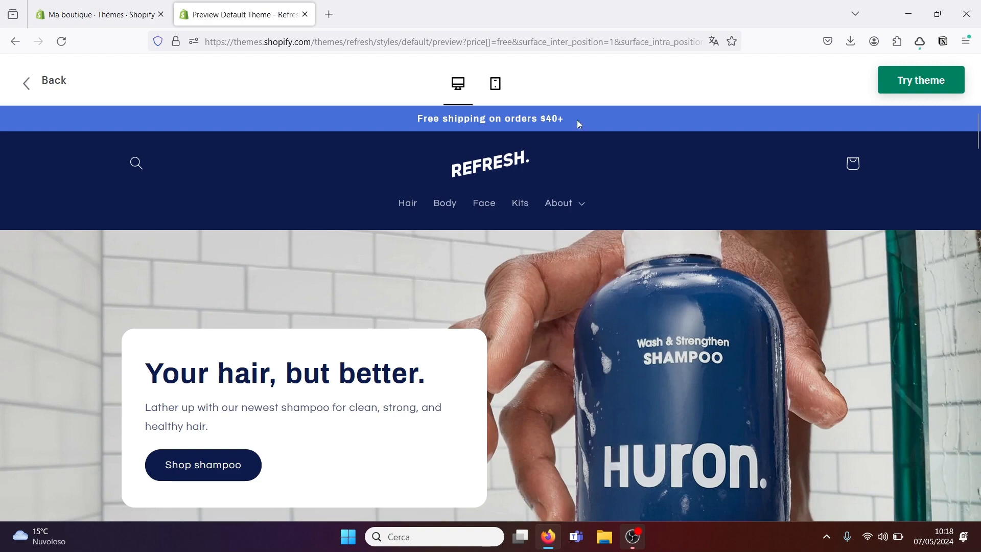
{"action": "left_click_drag", "start_coordinate": [977, 128], "coordinate": [577, 111]}
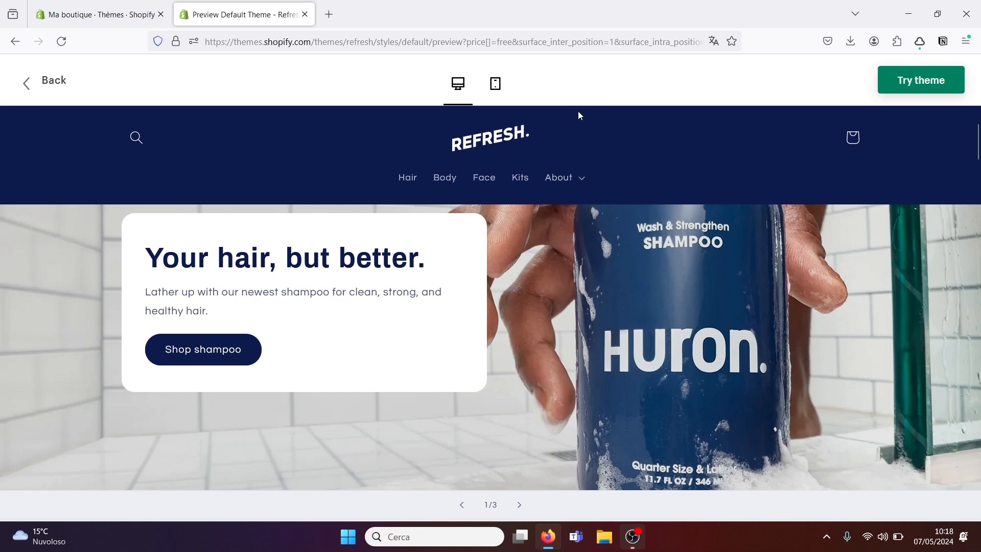
{"action": "left_click", "coordinate": [495, 87]}
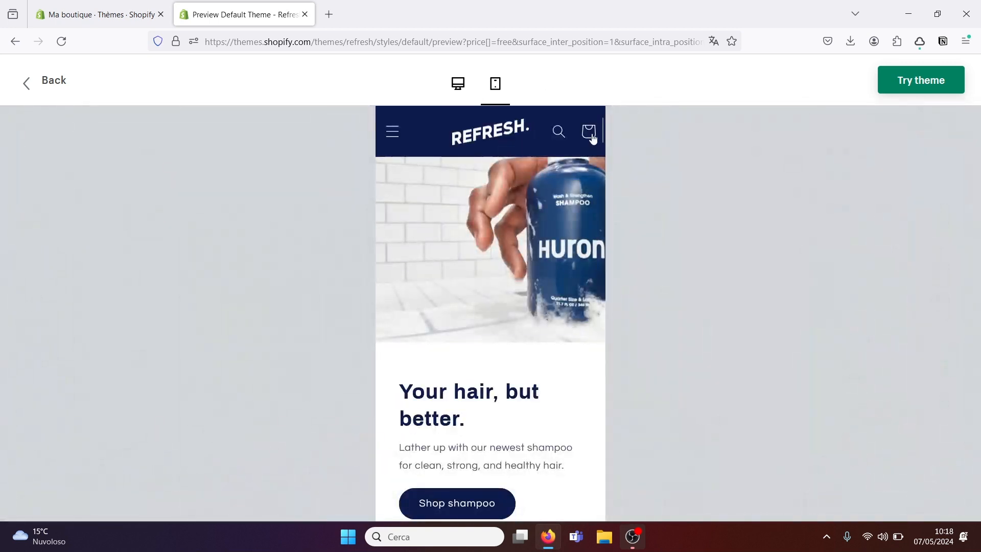
{"action": "left_click_drag", "start_coordinate": [599, 133], "coordinate": [636, 100]}
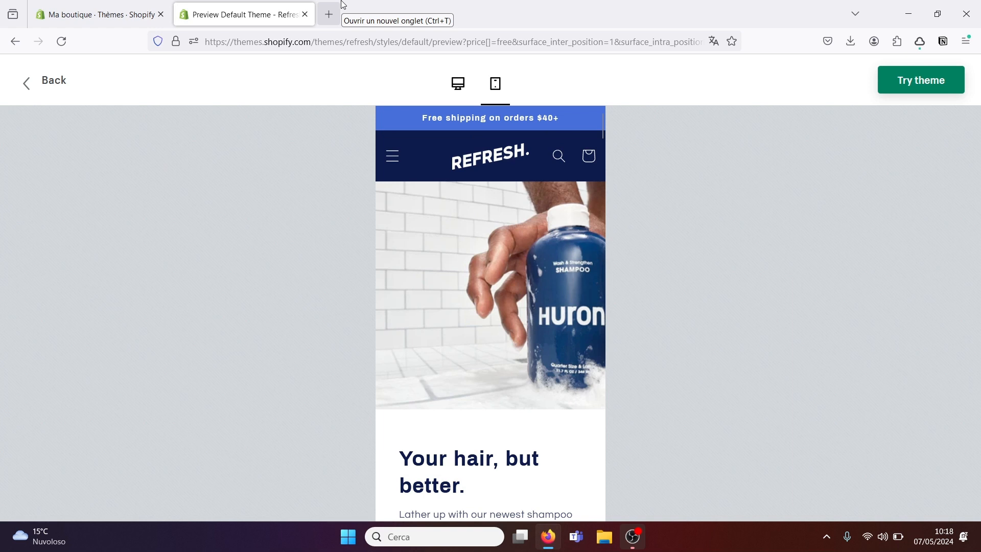
{"action": "left_click", "coordinate": [304, 14]}
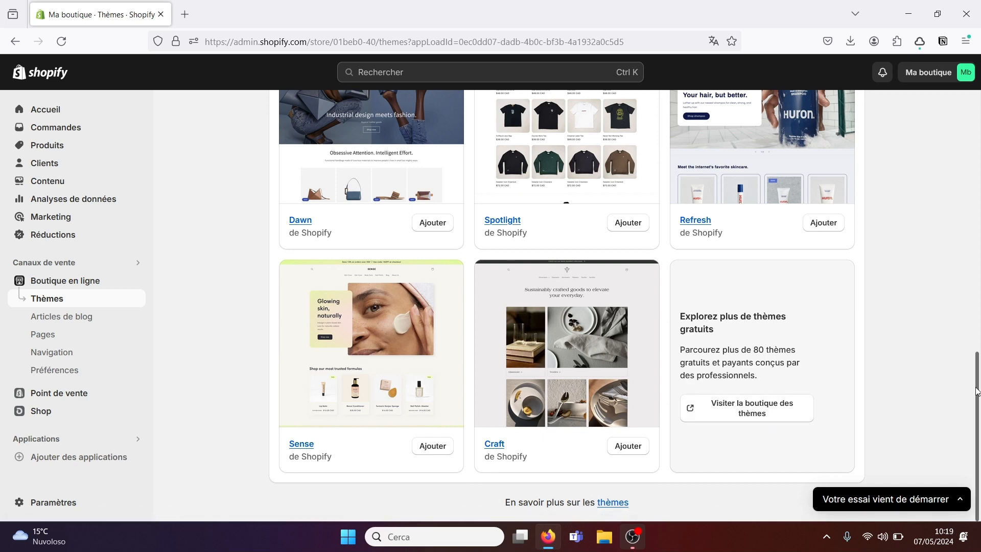
Step: Open the current Dawn theme for customization and look through the home page preview in the theme editor
{"action": "left_click_drag", "start_coordinate": [979, 391], "coordinate": [979, 110]}
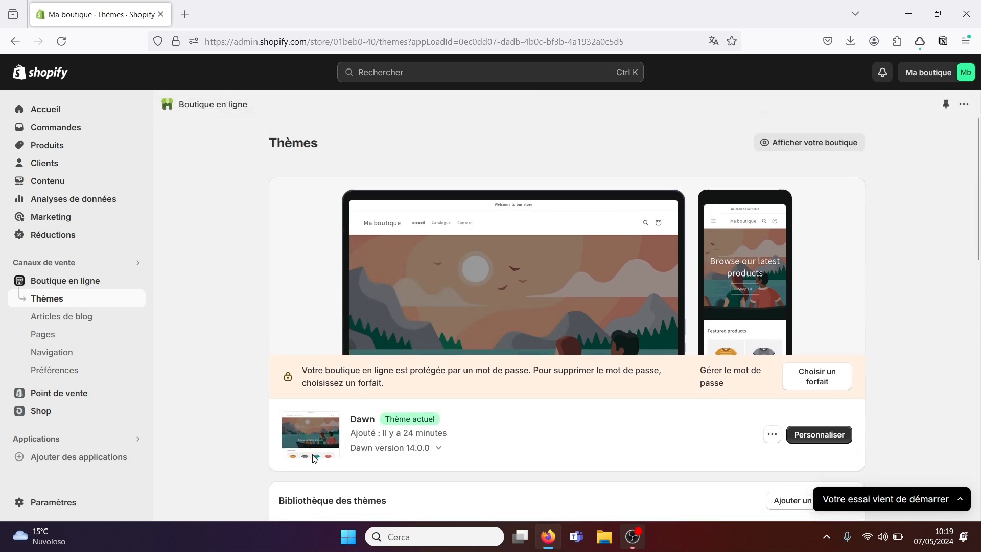
{"action": "left_click", "coordinate": [818, 436]}
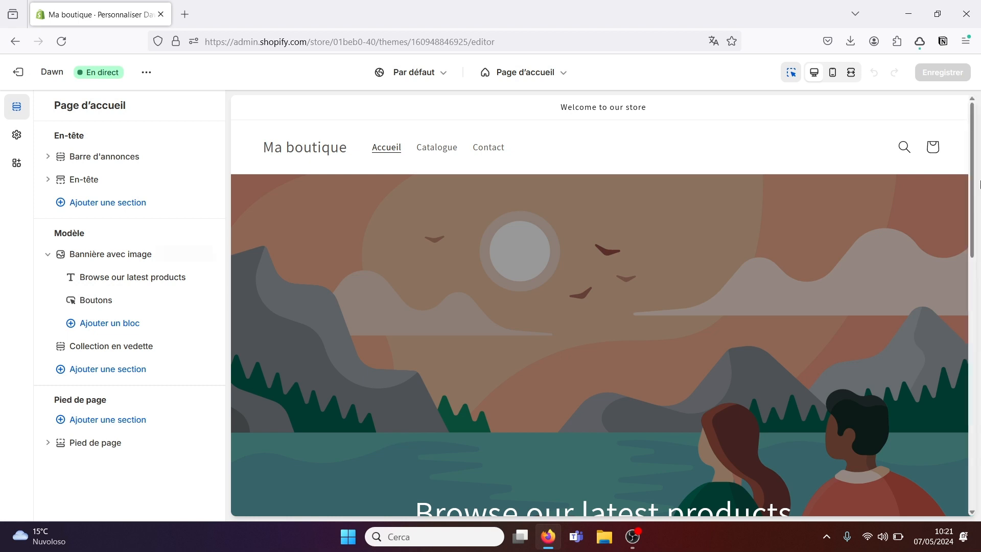
{"action": "scroll", "coordinate": [976, 213], "scroll_direction": "down", "scroll_amount": 2}
{"action": "scroll", "coordinate": [976, 214], "scroll_direction": "down", "scroll_amount": 2}
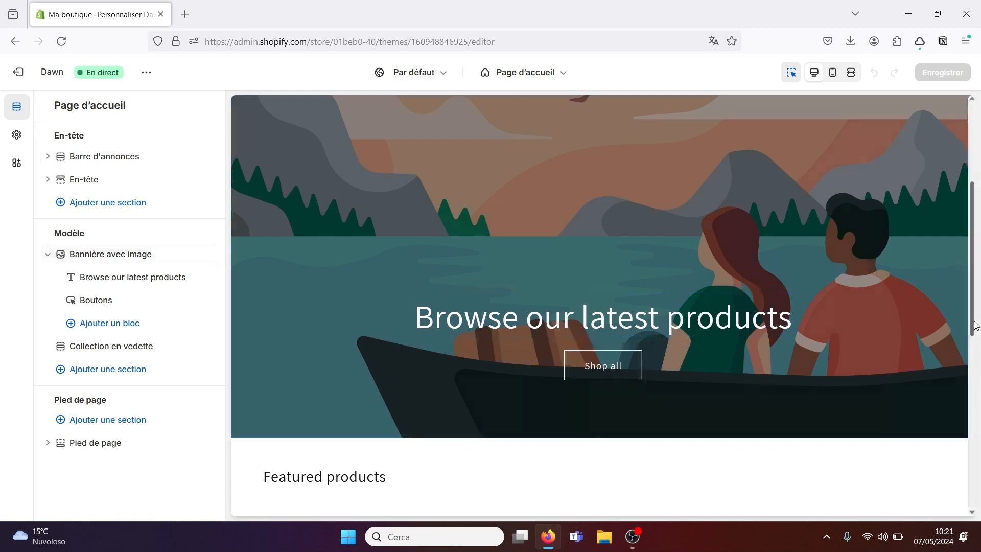
{"action": "left_click_drag", "start_coordinate": [972, 332], "coordinate": [979, 203]}
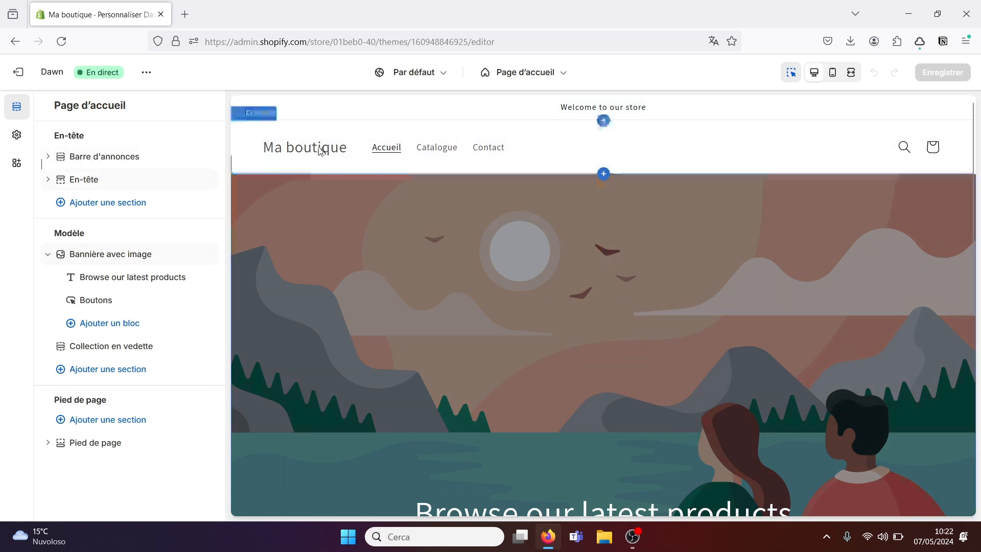
Step: Preview the Contact page in the theme editor, view the contact form section's settings, and return to the page's section list
{"action": "left_click", "coordinate": [488, 151]}
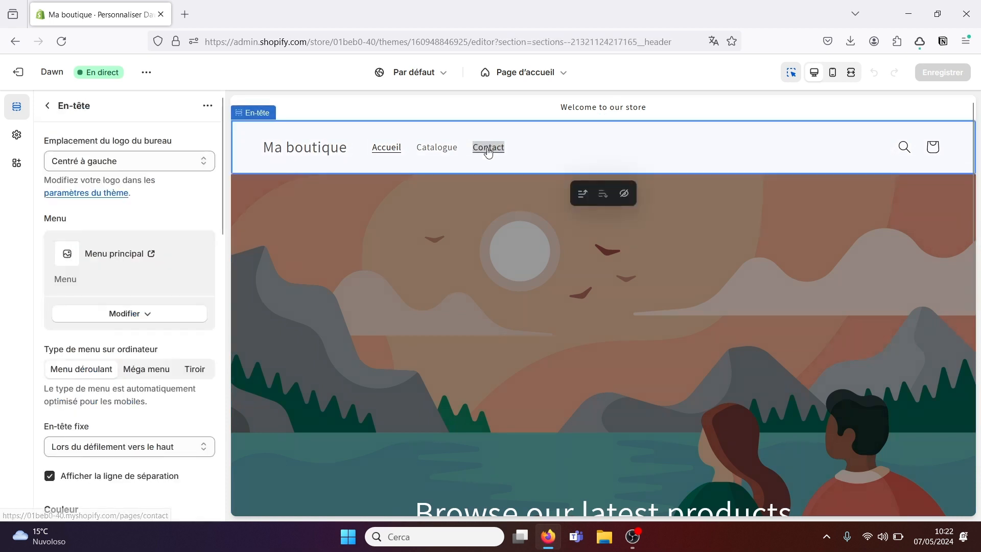
{"action": "left_click", "coordinate": [489, 151]}
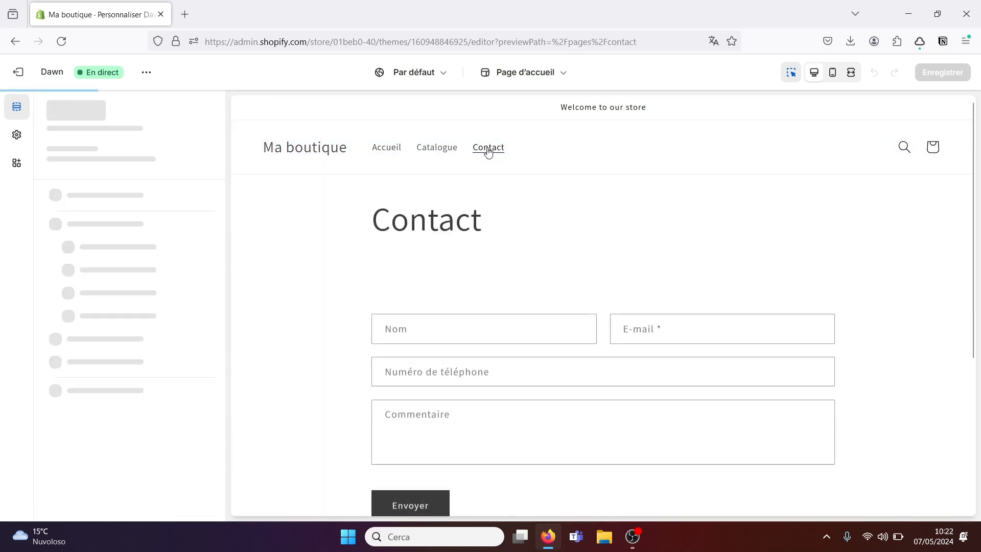
{"action": "left_click", "coordinate": [400, 328]}
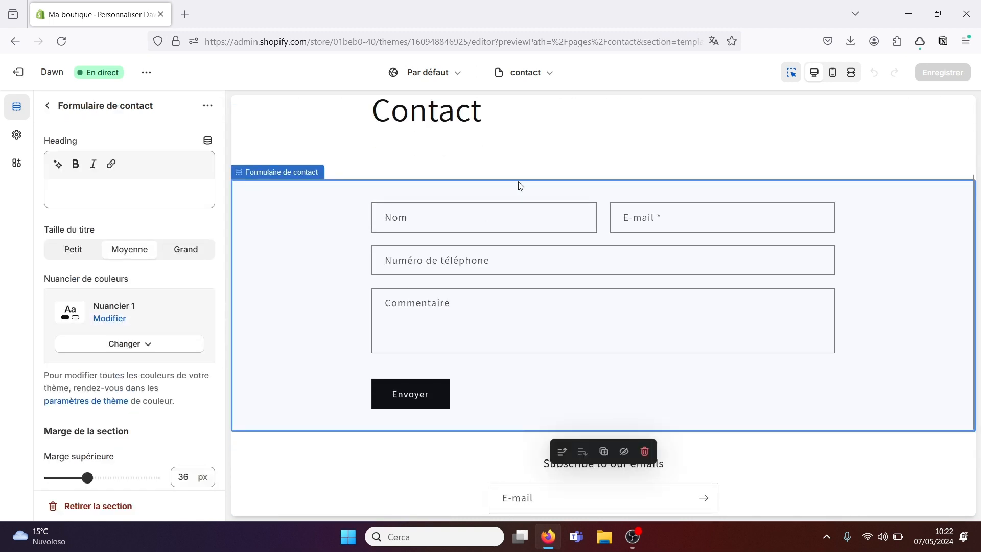
{"action": "left_click", "coordinate": [48, 106]}
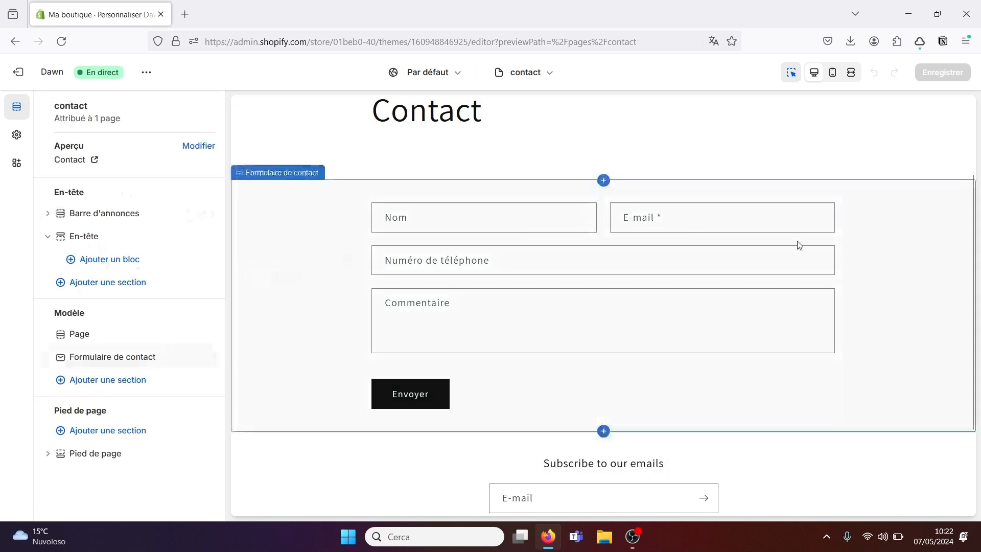
{"action": "scroll", "coordinate": [967, 196], "scroll_direction": "up", "scroll_amount": 3}
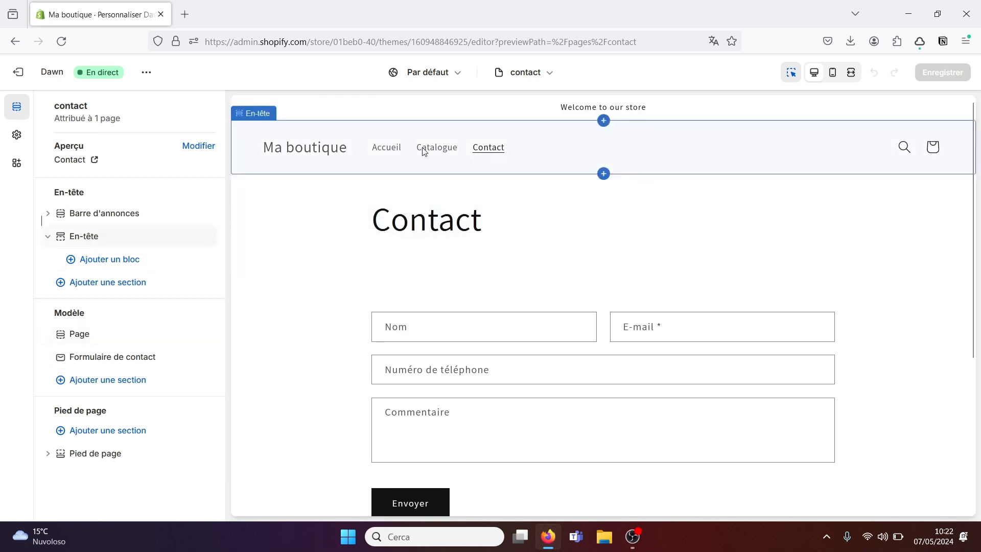
Step: Preview the Accueil page and the Catalogue page, and return to the collection template's section list
{"action": "left_click", "coordinate": [387, 148]}
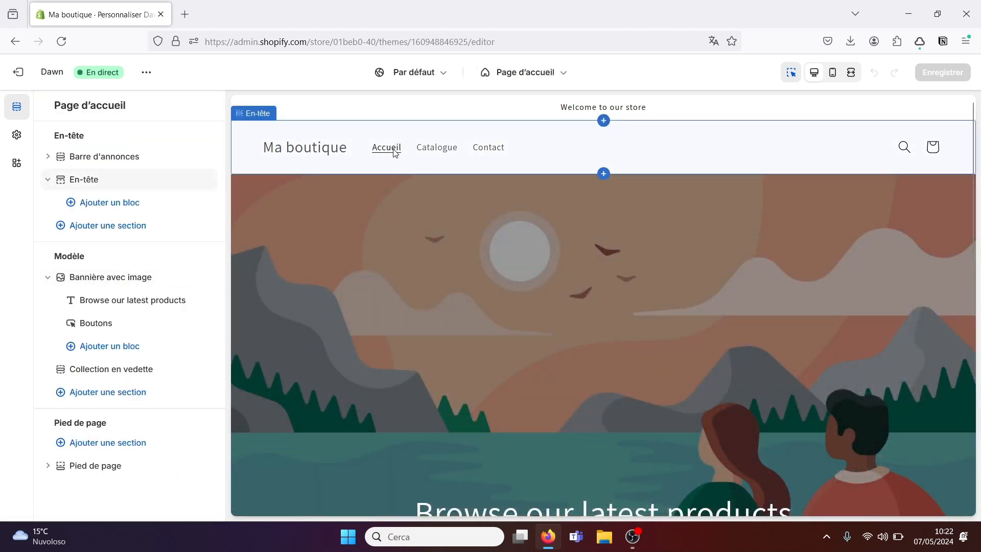
{"action": "left_click", "coordinate": [443, 151]}
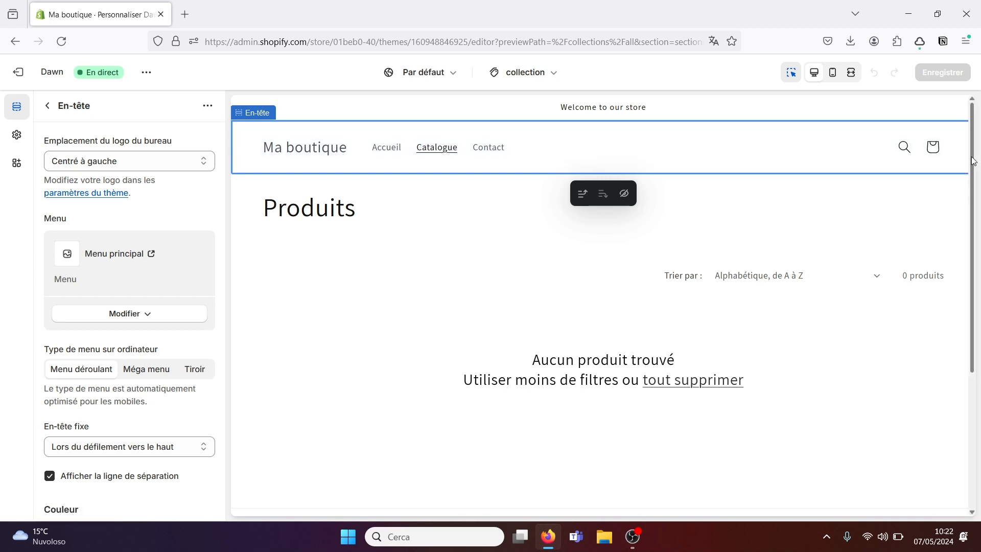
{"action": "left_click_drag", "start_coordinate": [972, 162], "coordinate": [980, 142]}
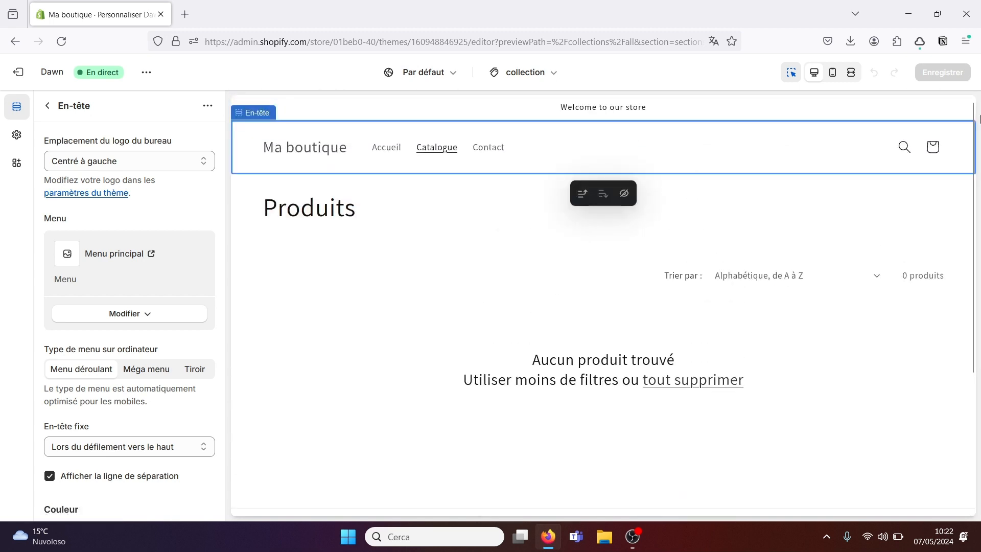
{"action": "left_click", "coordinate": [47, 107]}
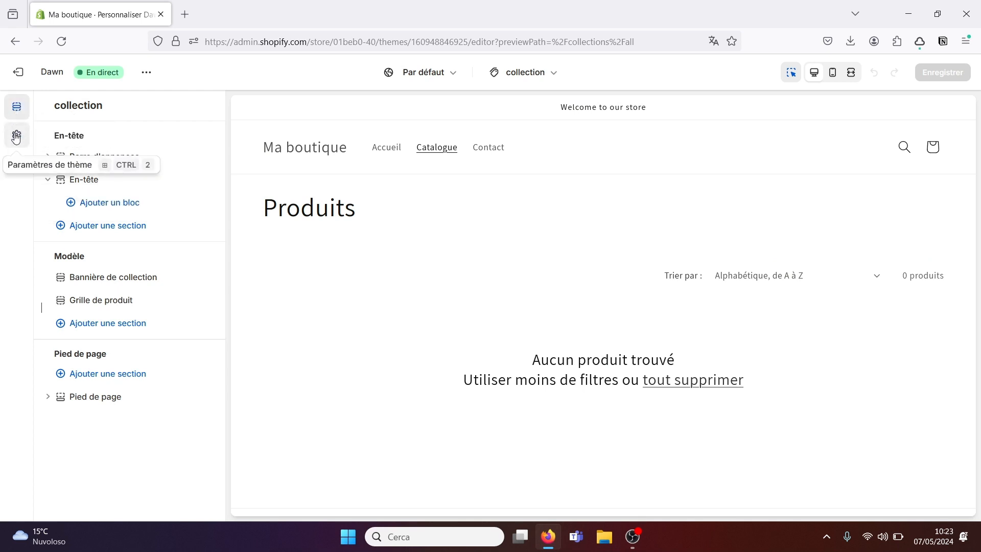
Step: Open the theme settings, expand the Logo options, and look through the free images available for the logo
{"action": "left_click", "coordinate": [15, 137]}
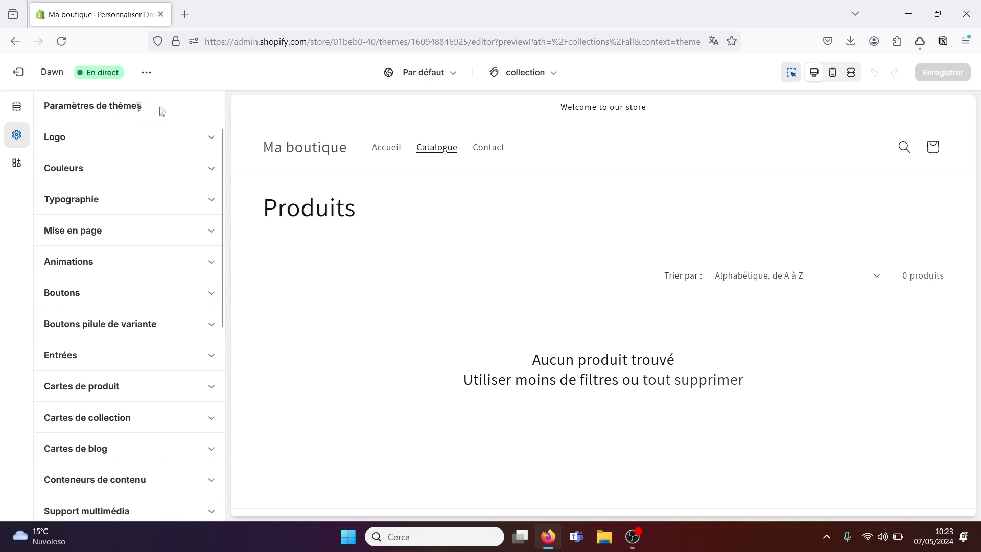
{"action": "left_click", "coordinate": [211, 141]}
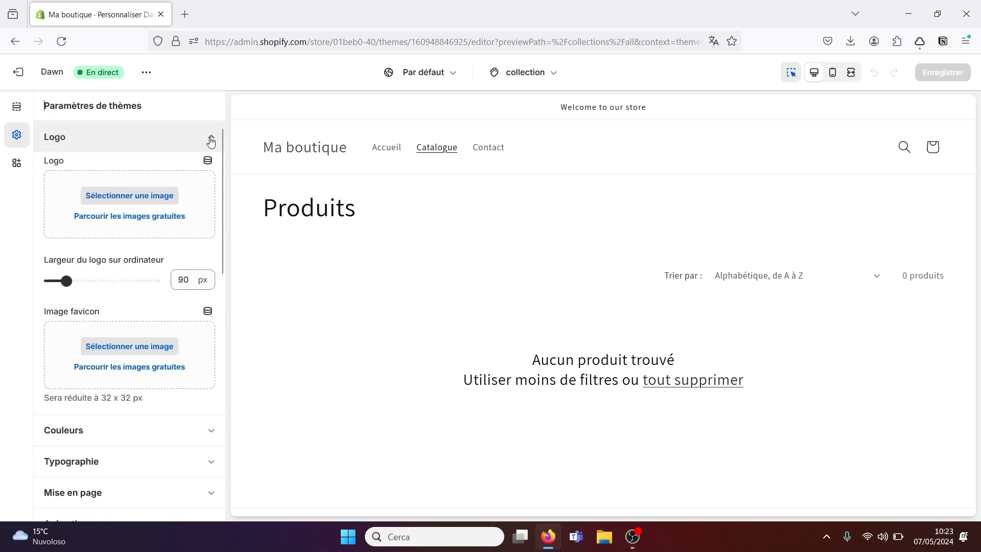
{"action": "left_click", "coordinate": [127, 220]}
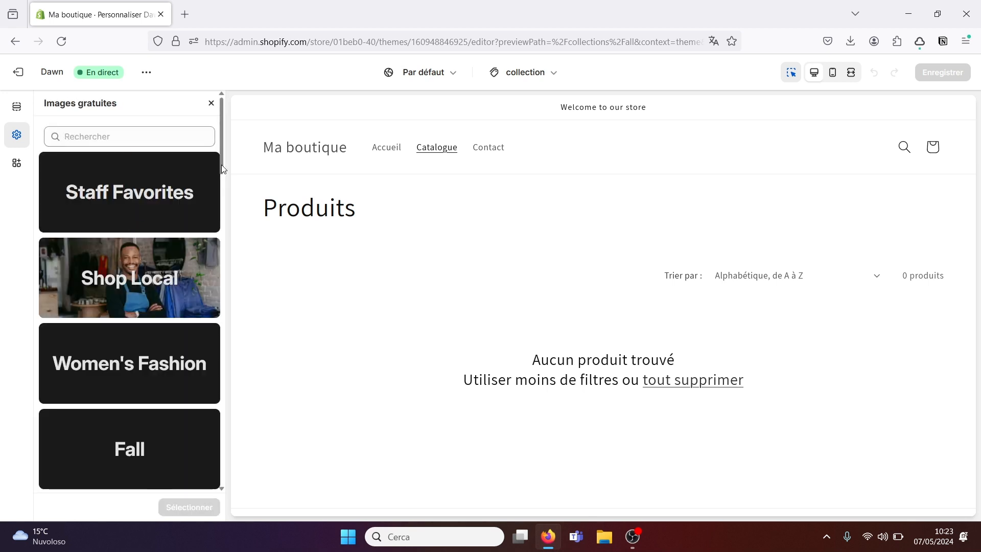
{"action": "left_click_drag", "start_coordinate": [222, 163], "coordinate": [221, 99]}
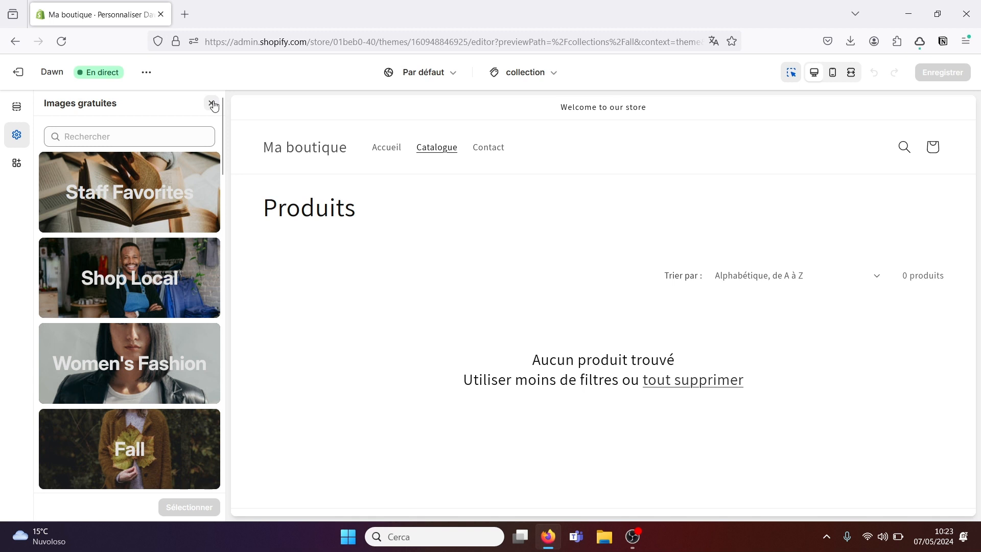
{"action": "left_click", "coordinate": [211, 104]}
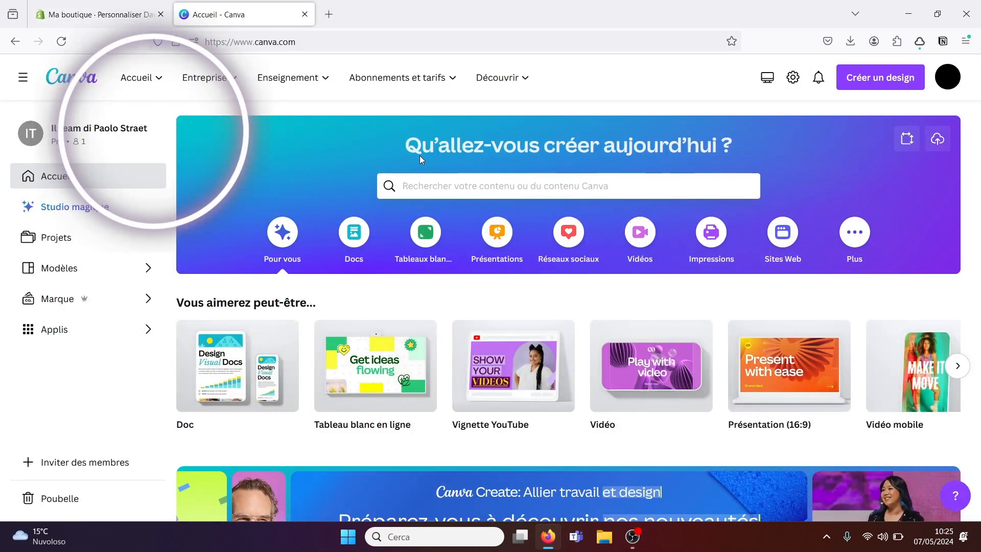
Step: On Canva, search for "logo" and open the 500 × 500 px Logo template category
{"action": "left_click", "coordinate": [412, 185]}
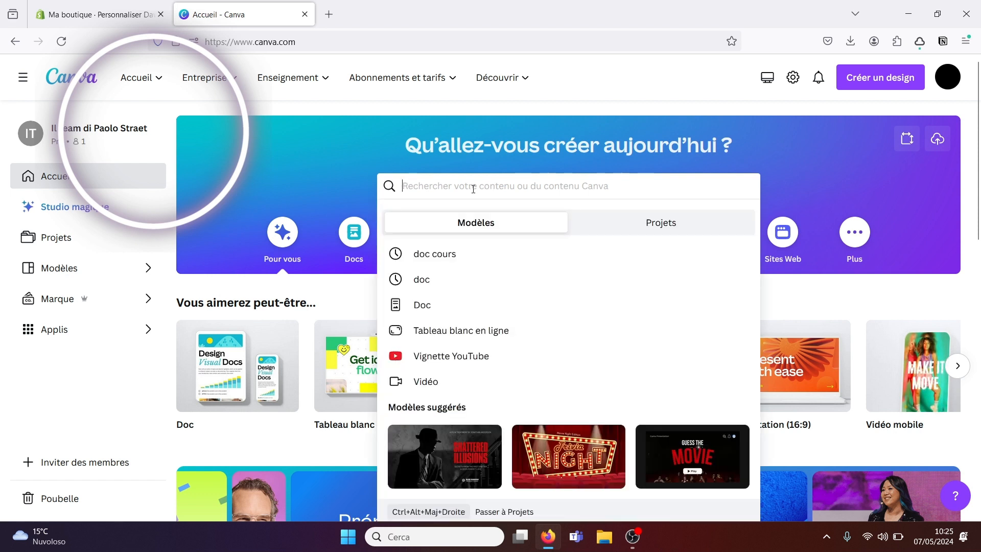
{"action": "type", "text": "logo"}
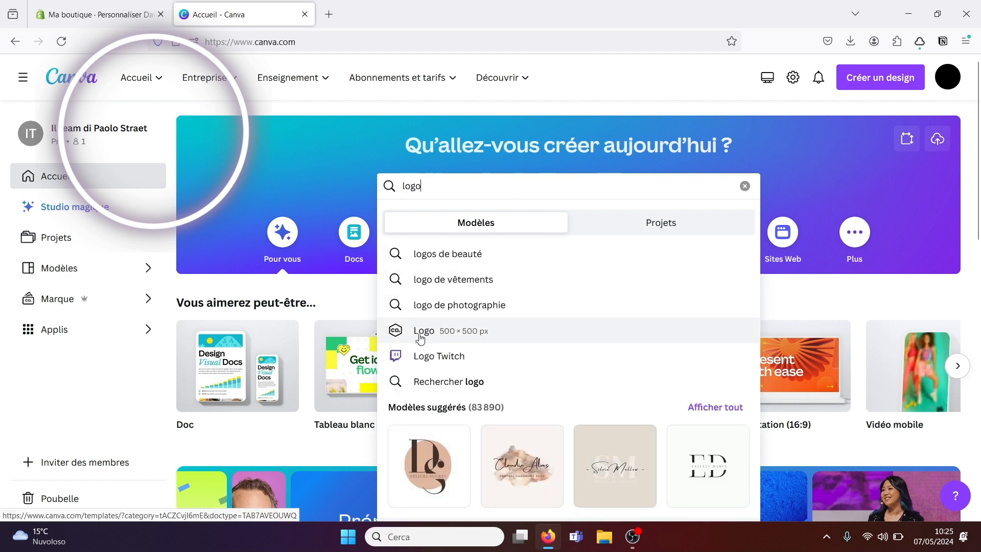
{"action": "left_click", "coordinate": [458, 336]}
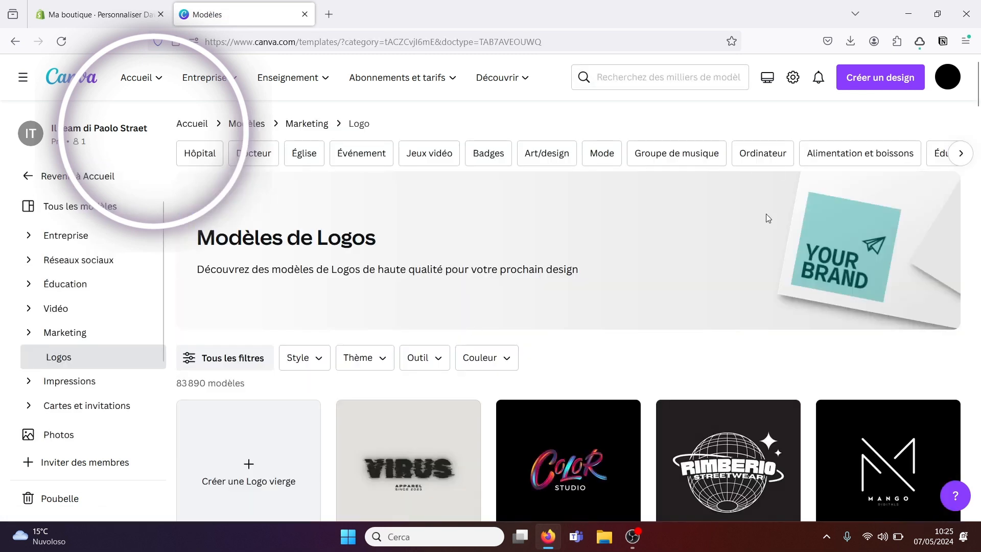
Step: Browse the logo templates and filter them by the Entreprise style
{"action": "left_click_drag", "start_coordinate": [977, 93], "coordinate": [970, 190]}
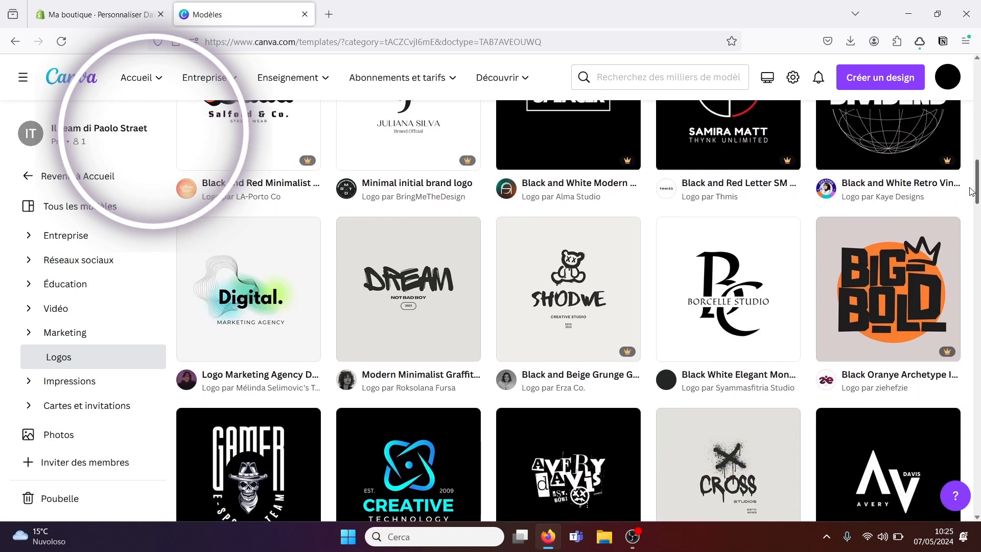
{"action": "left_click_drag", "start_coordinate": [970, 190], "coordinate": [978, 109]}
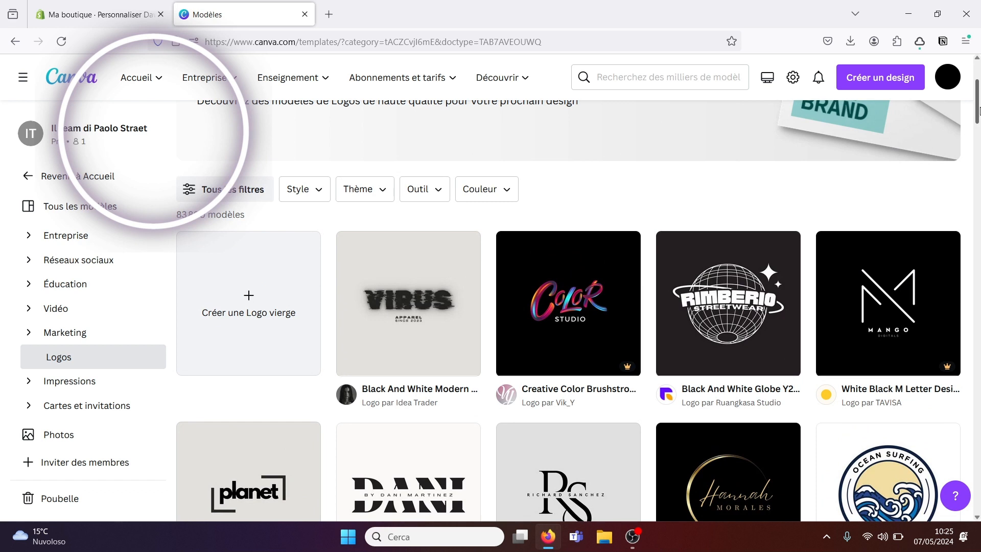
{"action": "left_click_drag", "start_coordinate": [979, 110], "coordinate": [978, 113]}
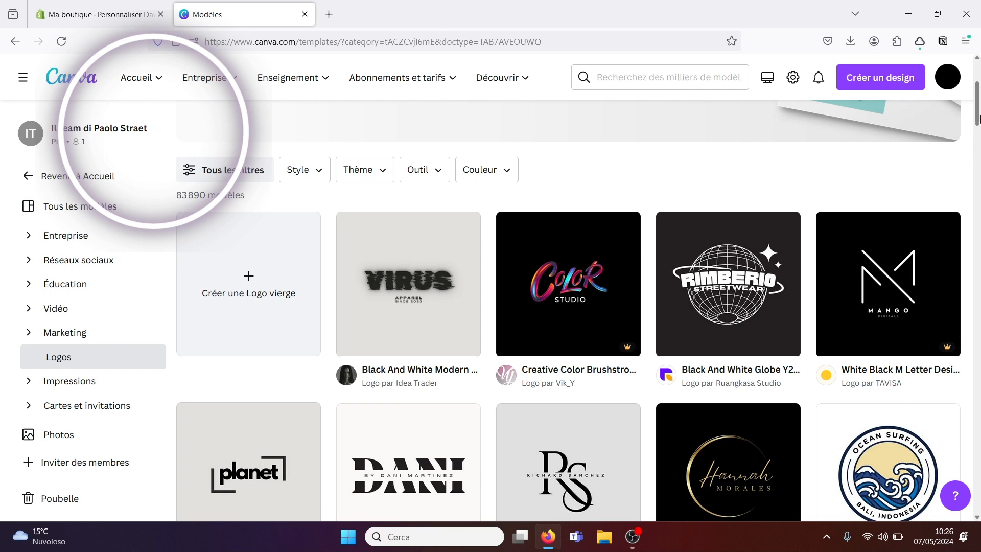
{"action": "mouse_move", "coordinate": [978, 119]}
{"action": "left_mouse_down"}
{"action": "mouse_move", "coordinate": [977, 314]}
{"action": "mouse_move", "coordinate": [977, 113]}
{"action": "left_mouse_up"}
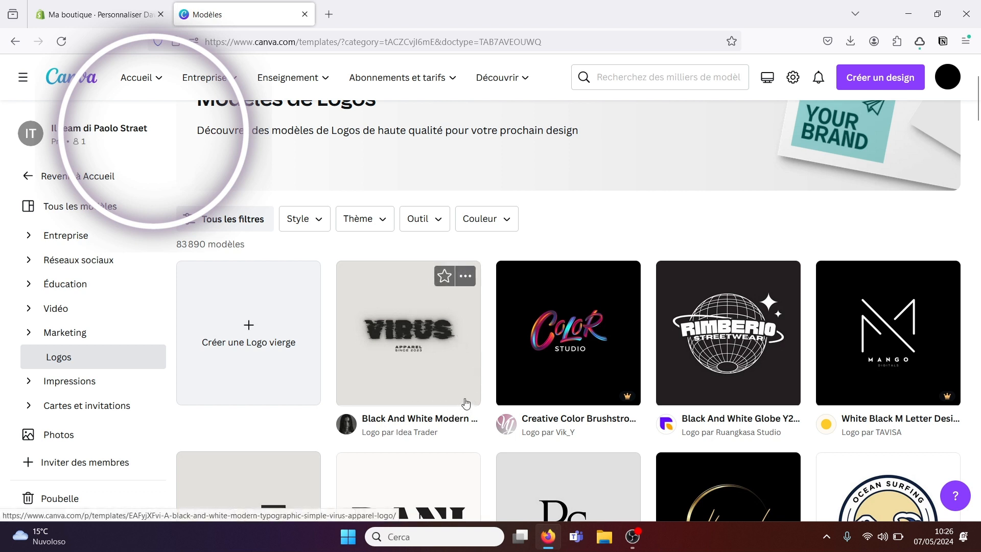
{"action": "mouse_move", "coordinate": [622, 401]}
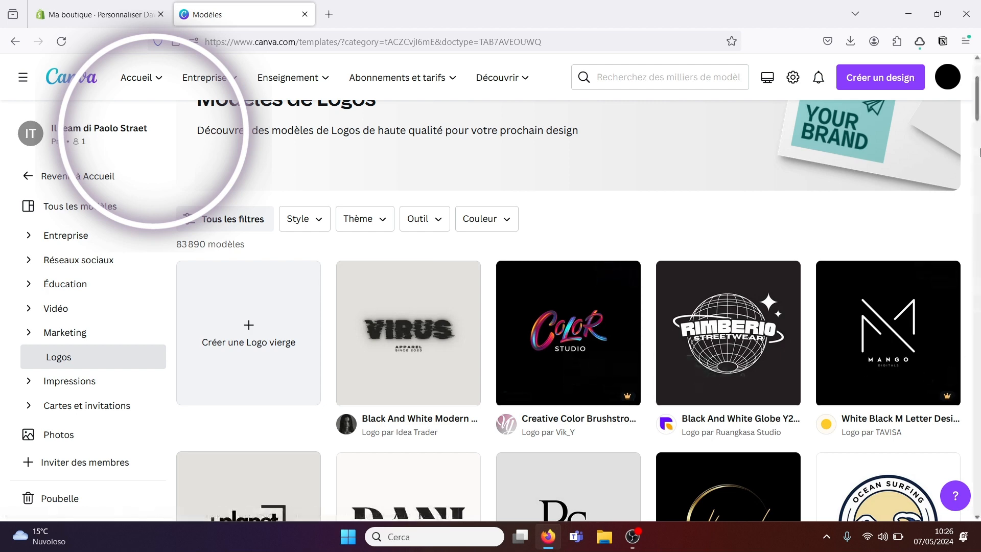
{"action": "mouse_move", "coordinate": [978, 104]}
{"action": "left_mouse_down"}
{"action": "mouse_move", "coordinate": [978, 235]}
{"action": "mouse_move", "coordinate": [978, 102]}
{"action": "left_mouse_up"}
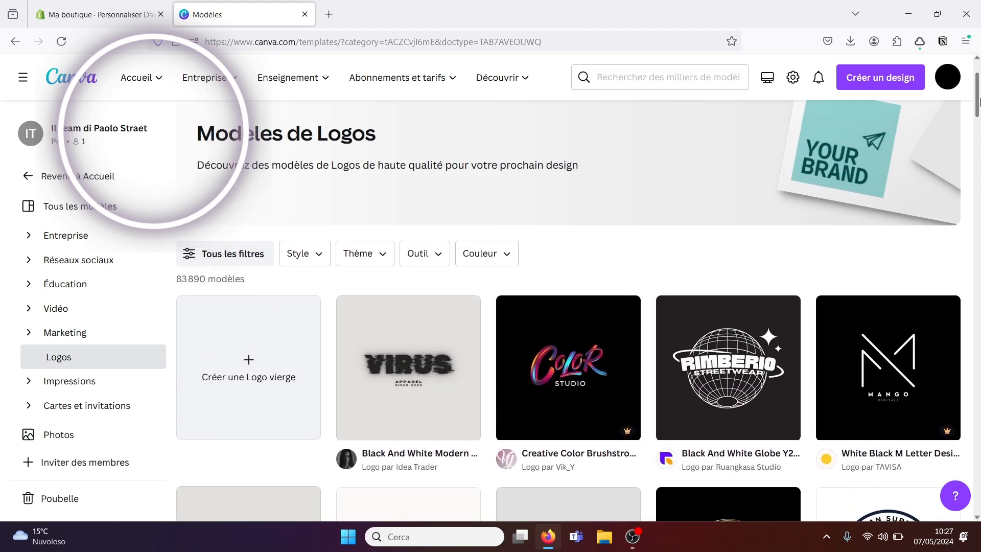
{"action": "left_click", "coordinate": [315, 258]}
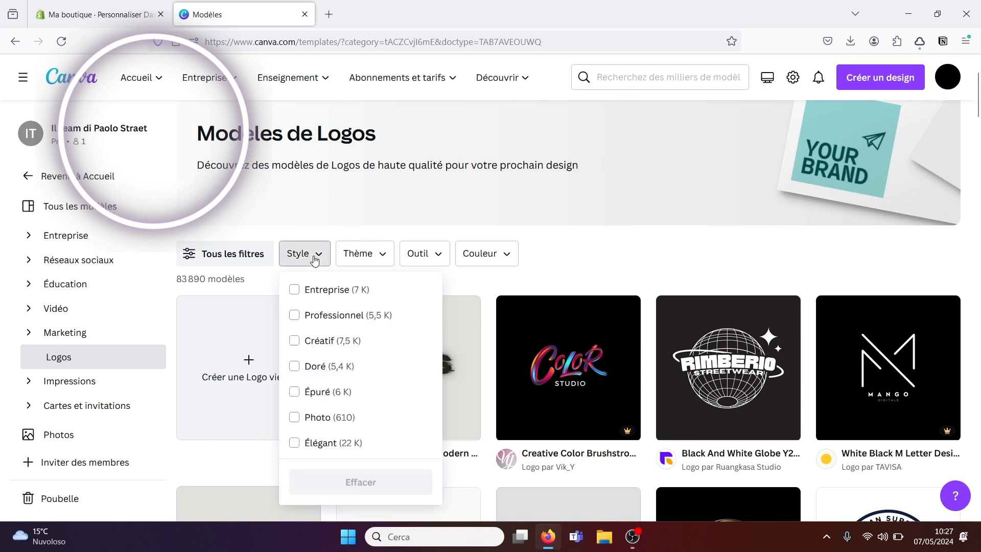
{"action": "left_click", "coordinate": [333, 290]}
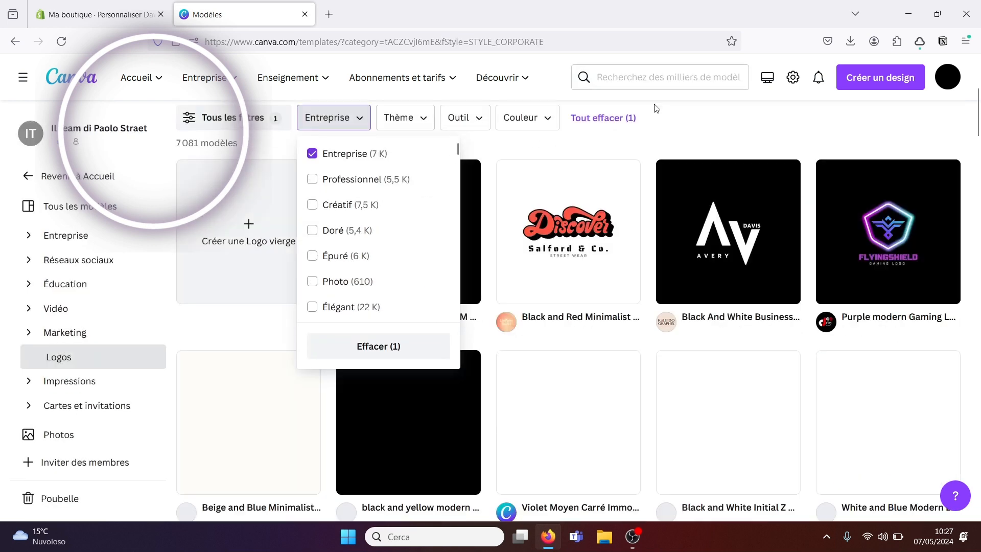
{"action": "left_click", "coordinate": [661, 103]}
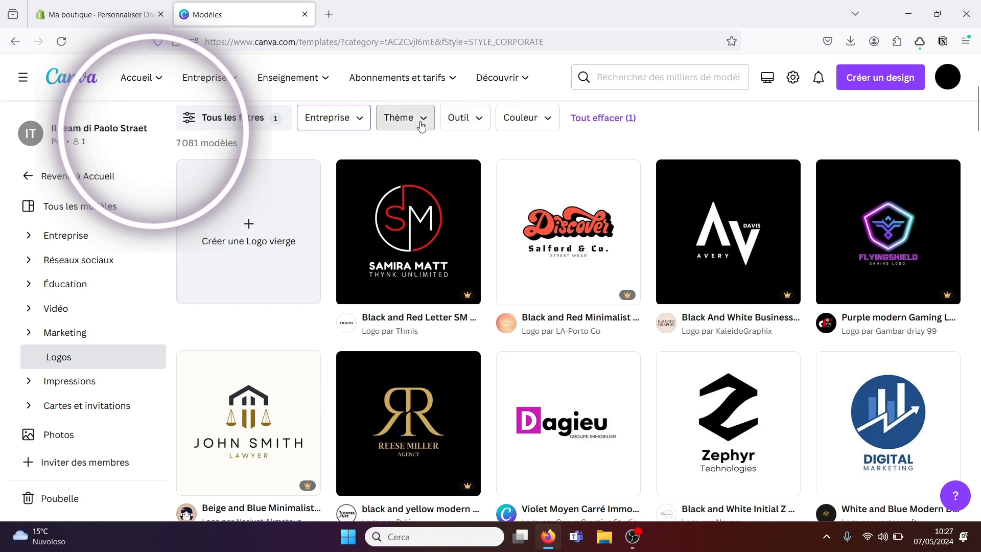
Step: Filter the logo templates by the Sciences theme, view them, and remove that theme filter
{"action": "left_click", "coordinate": [421, 122]}
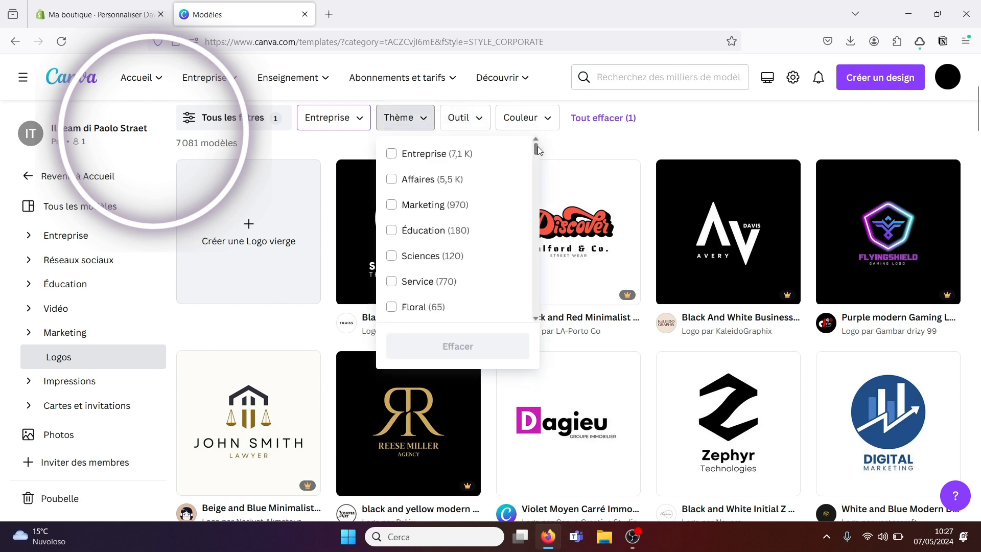
{"action": "left_click_drag", "start_coordinate": [537, 146], "coordinate": [536, 152]}
{"action": "left_click", "coordinate": [437, 189]}
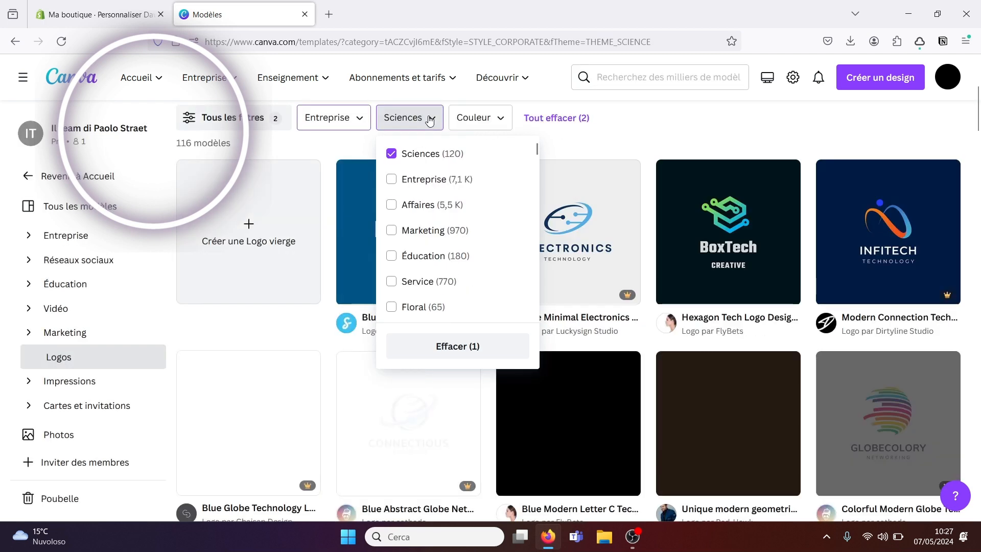
{"action": "left_click", "coordinate": [430, 119]}
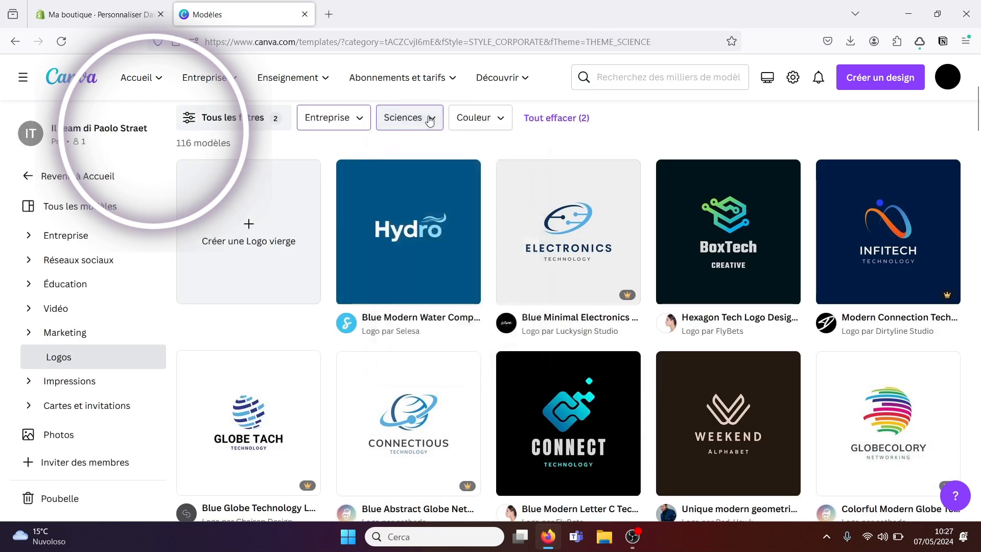
{"action": "left_click", "coordinate": [430, 119]}
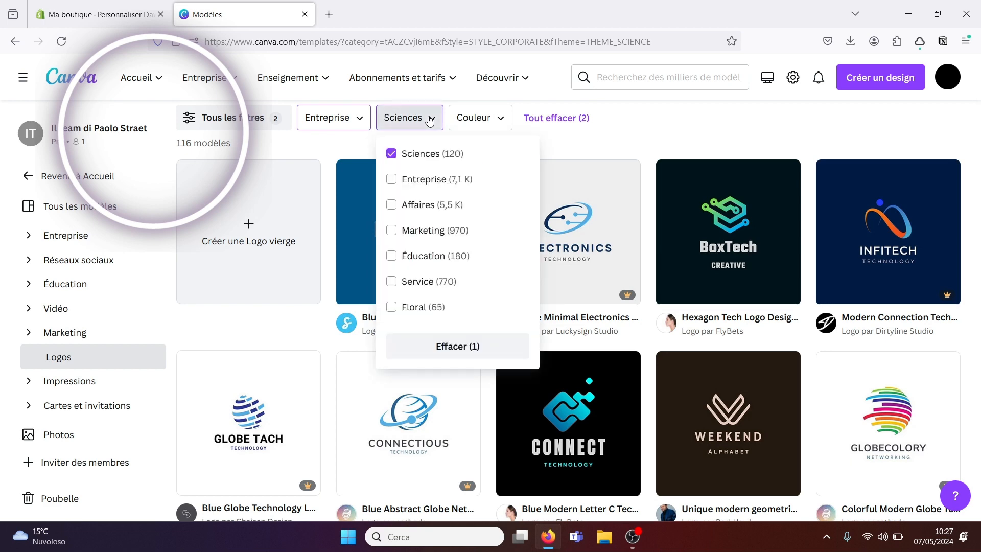
{"action": "left_click", "coordinate": [393, 154]}
{"action": "left_click", "coordinate": [647, 123]}
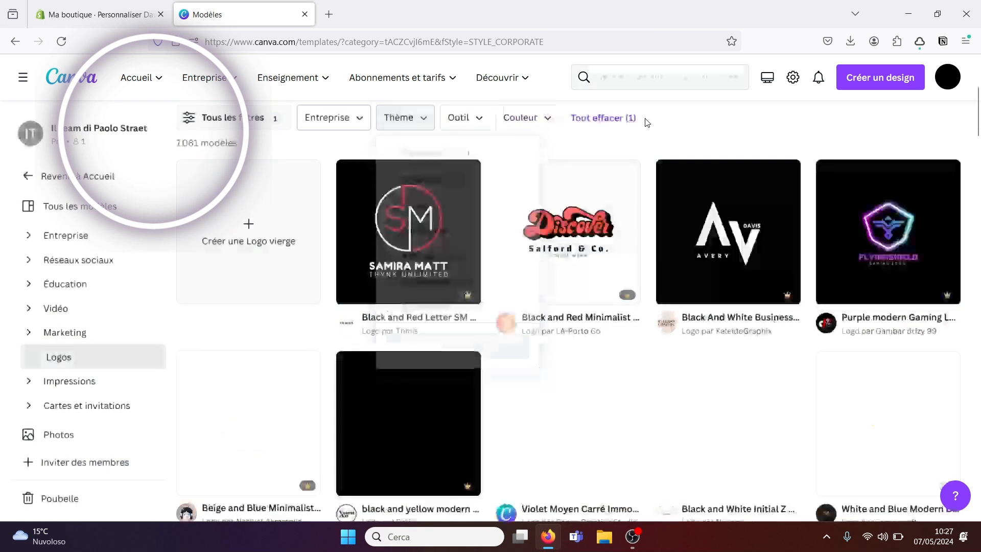
Step: Search the templates for "pomme de pains logo"
{"action": "left_click", "coordinate": [623, 77]}
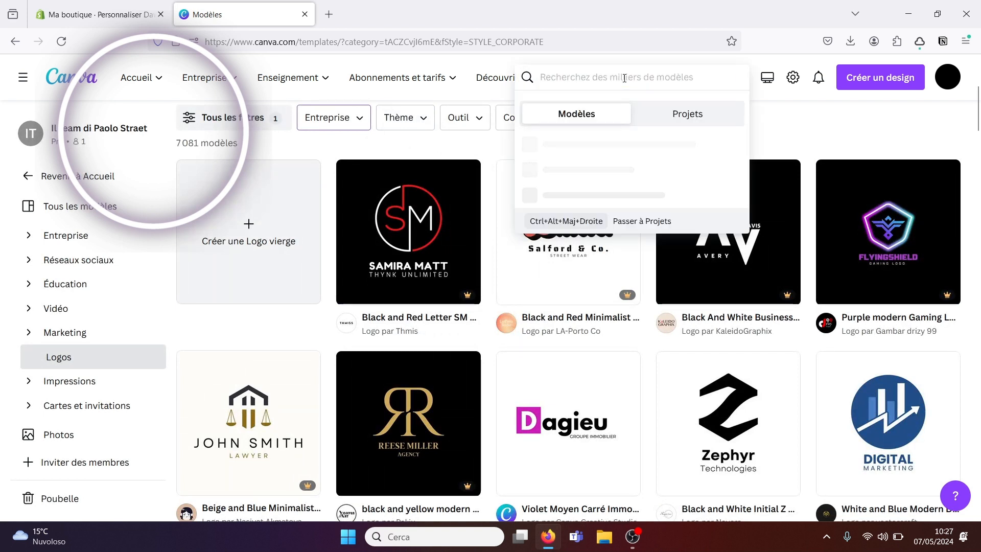
{"action": "type", "text": "pom"}
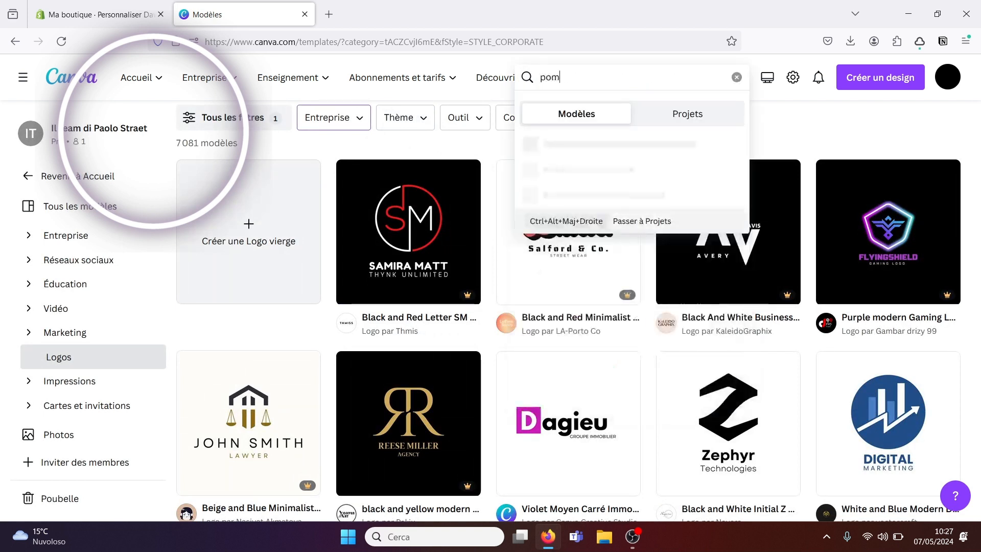
{"action": "type", "text": "me de pains"}
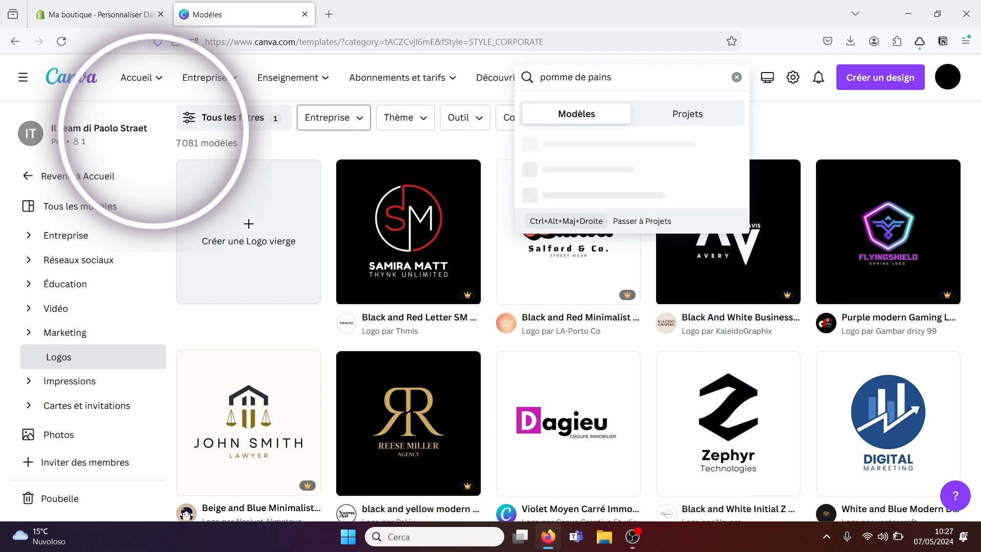
{"action": "type", "text": " logo"}
{"action": "key", "text": "Return"}
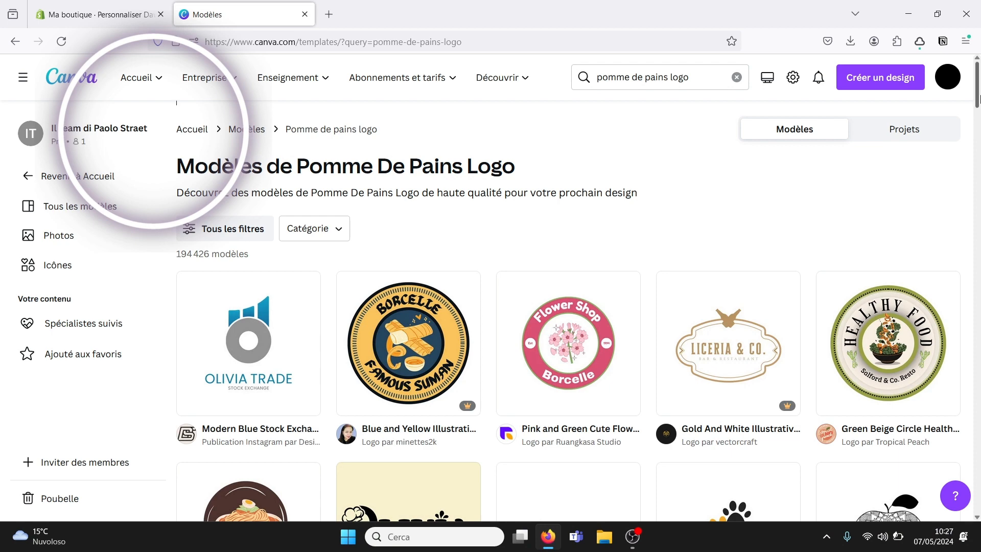
Step: Open the "Black White Simple Monochrome Initial Name Logo" template for customization and close the template listing tab
{"action": "scroll", "coordinate": [979, 98], "scroll_direction": "down", "scroll_amount": 3}
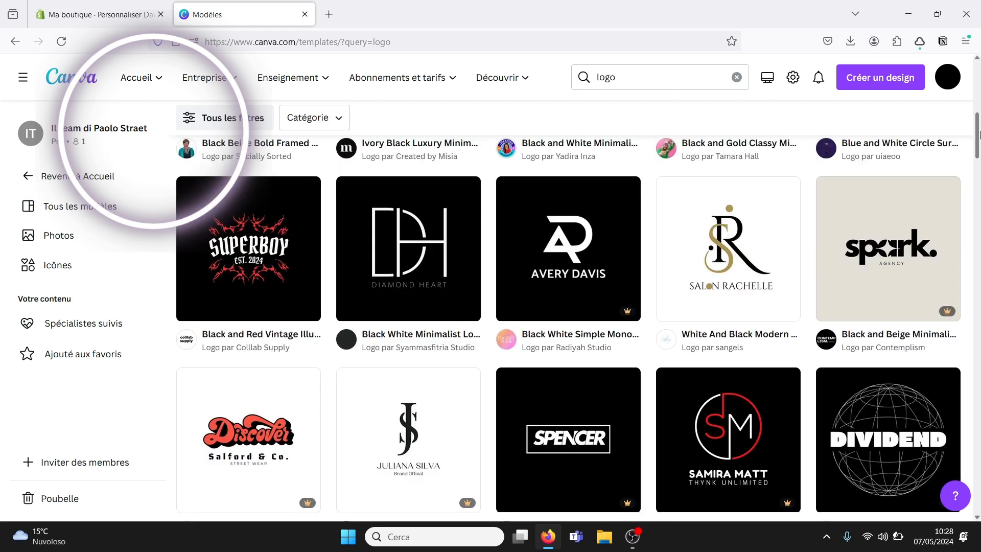
{"action": "left_click", "coordinate": [572, 254]}
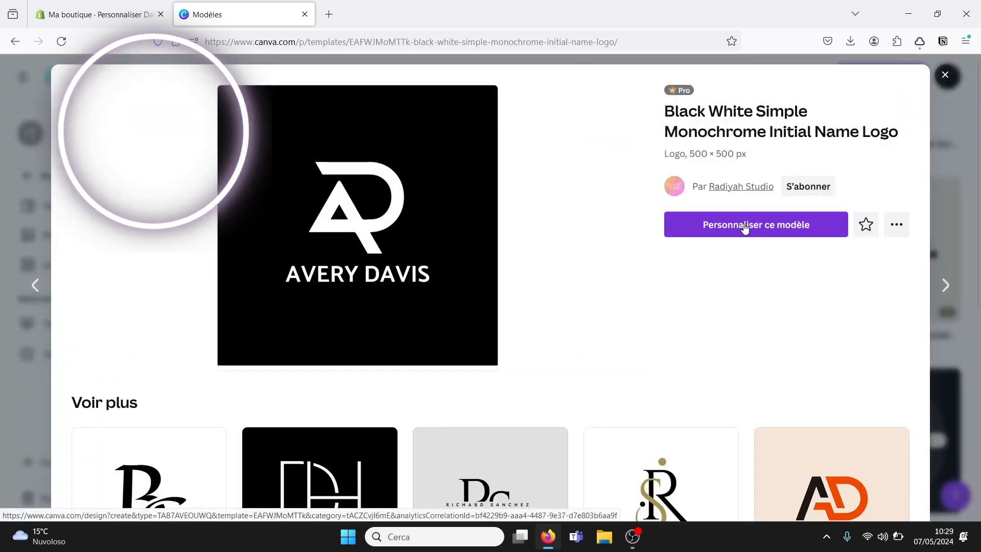
{"action": "left_click", "coordinate": [743, 225]}
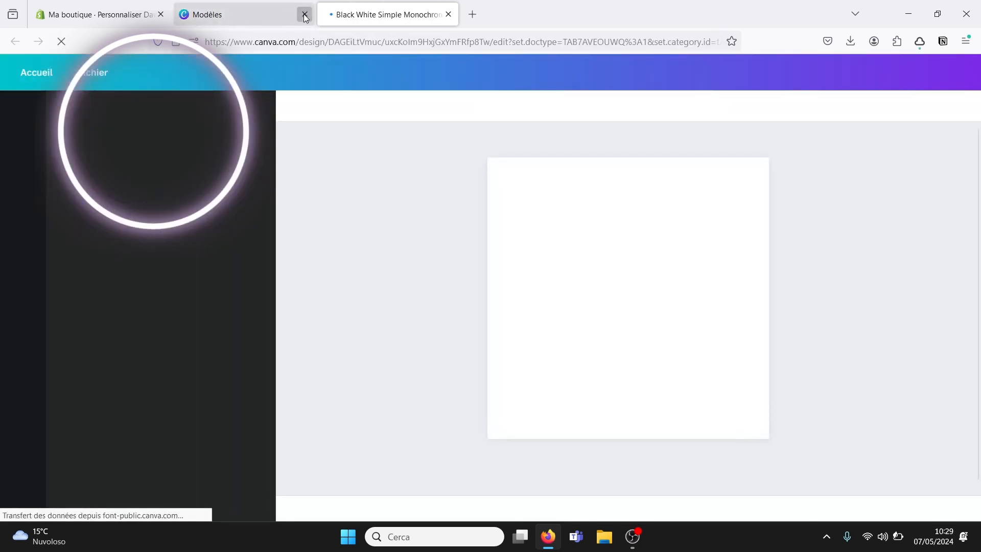
{"action": "left_click", "coordinate": [304, 15]}
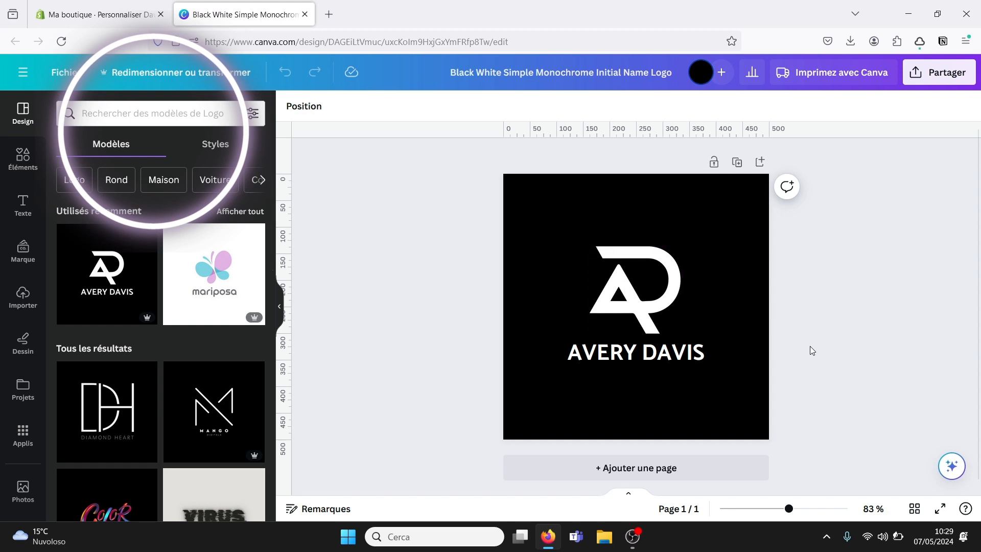
Step: Replace the logo's name text with "POMME DE PIN" and widen its text box so it fits on one line
{"action": "left_click", "coordinate": [704, 356]}
{"action": "left_click", "coordinate": [704, 355]}
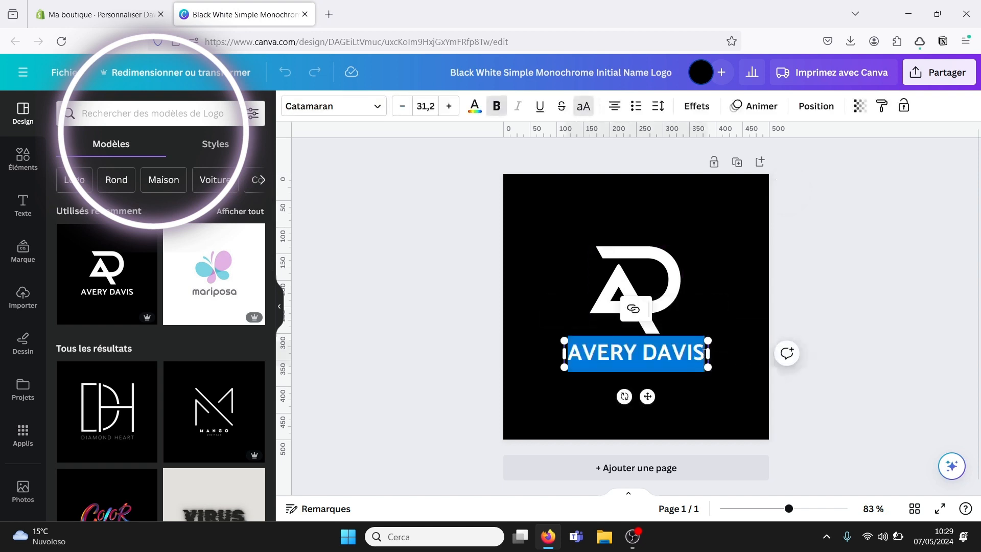
{"action": "type", "text": "POMME"}
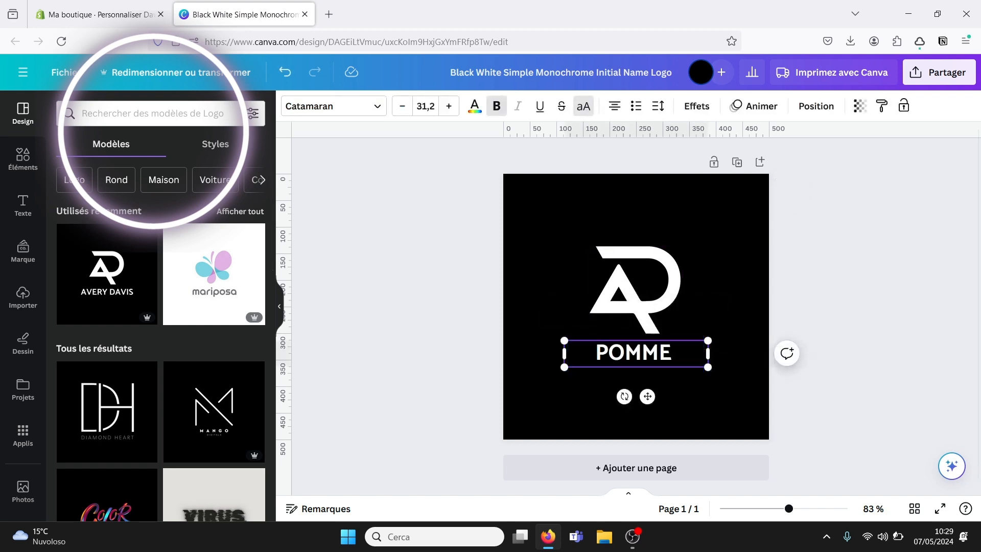
{"action": "type", "text": " DE PIN"}
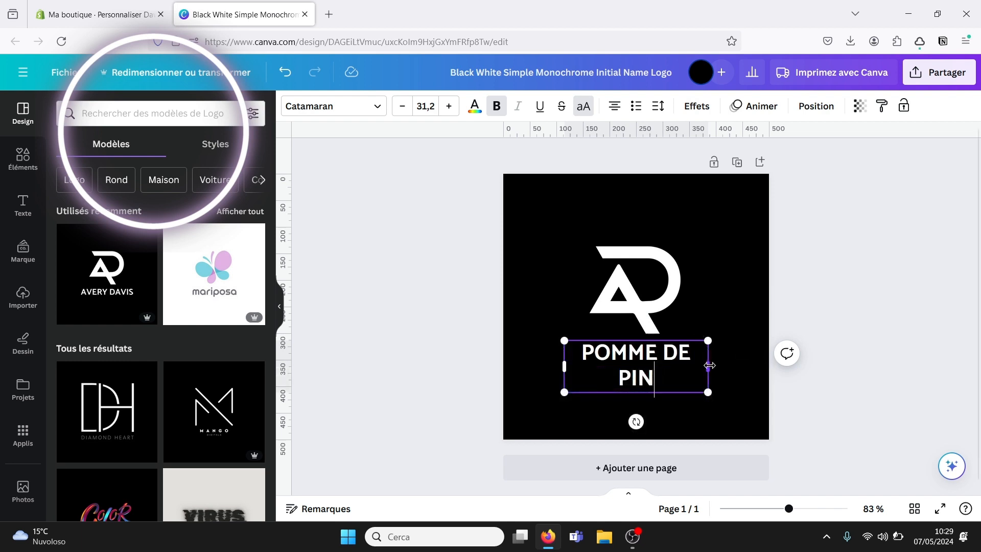
{"action": "left_click_drag", "start_coordinate": [710, 364], "coordinate": [715, 365]}
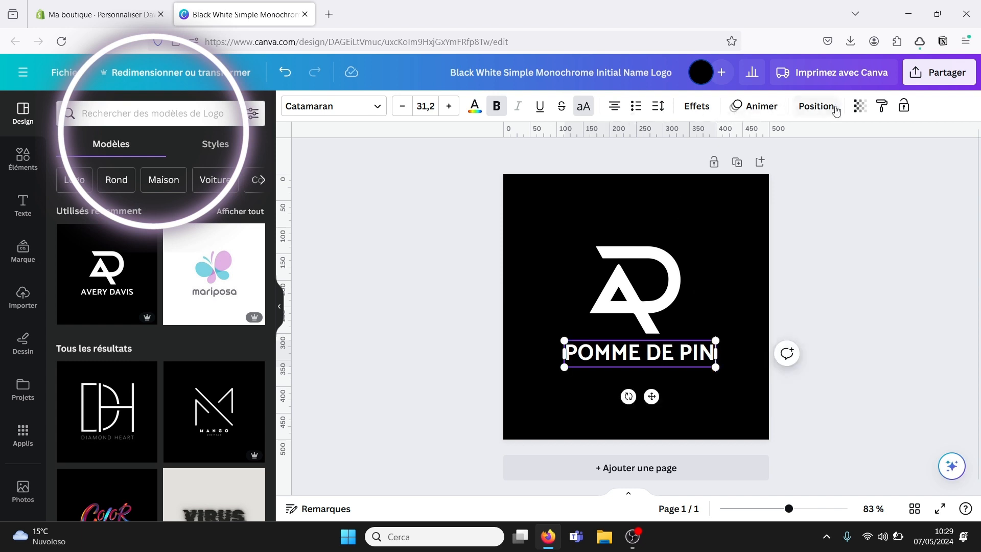
Step: Center the "POMME DE PIN" text horizontally on the page and deselect it
{"action": "left_click", "coordinate": [817, 106]}
{"action": "left_click", "coordinate": [200, 247]}
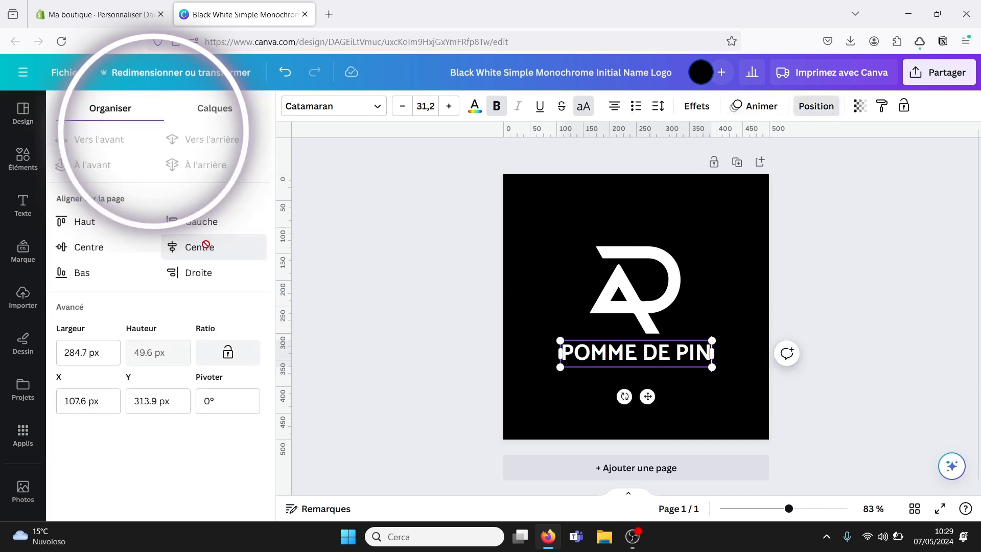
{"action": "left_click", "coordinate": [844, 276]}
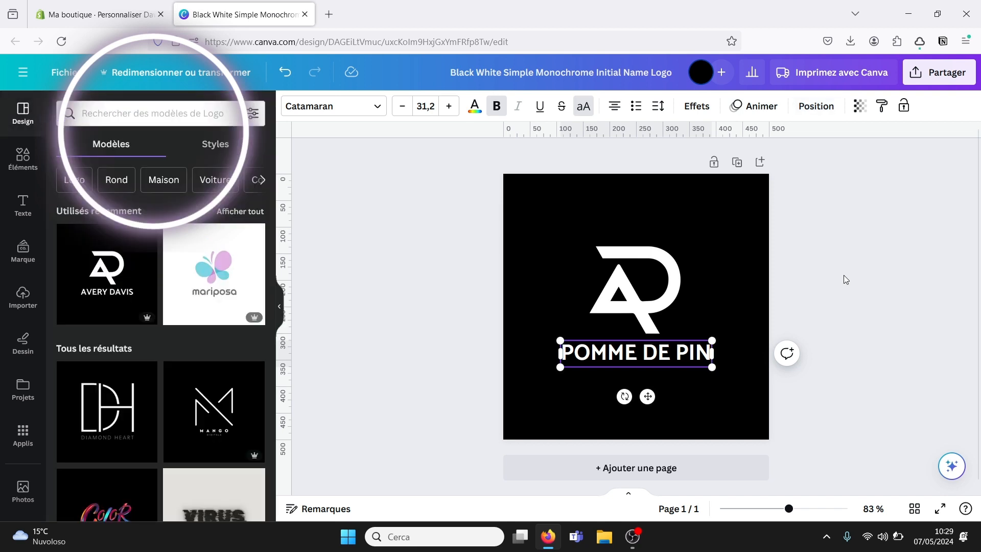
{"action": "left_click", "coordinate": [844, 276]}
Step: Search the elements library for "pomme de pin" and show all matching illustrations
{"action": "left_click", "coordinate": [14, 154]}
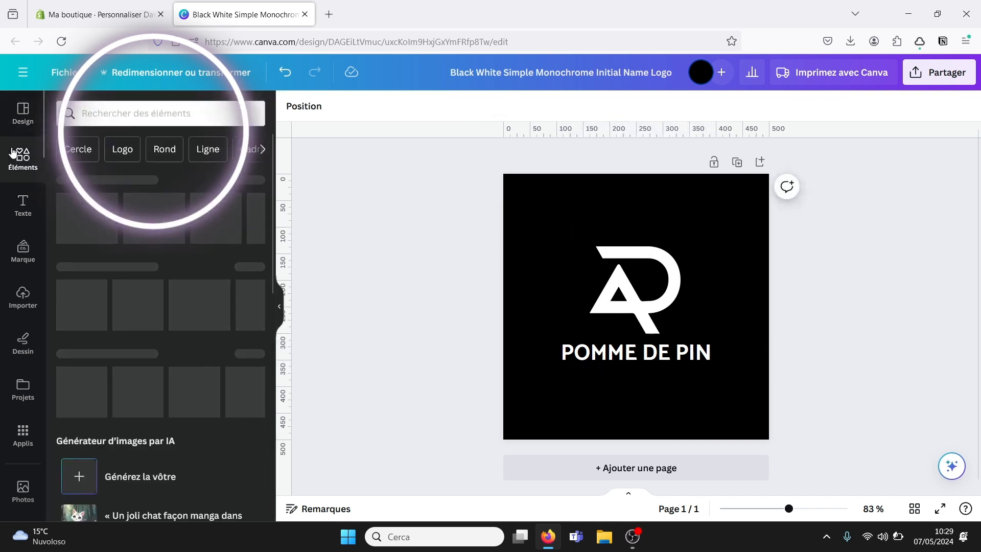
{"action": "left_click", "coordinate": [116, 113]}
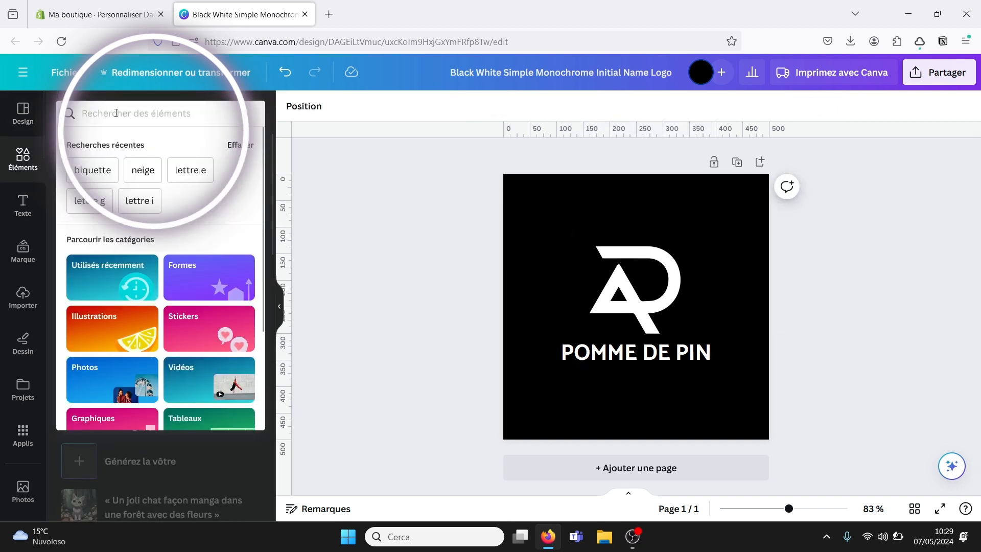
{"action": "type", "text": "pomme de pin"}
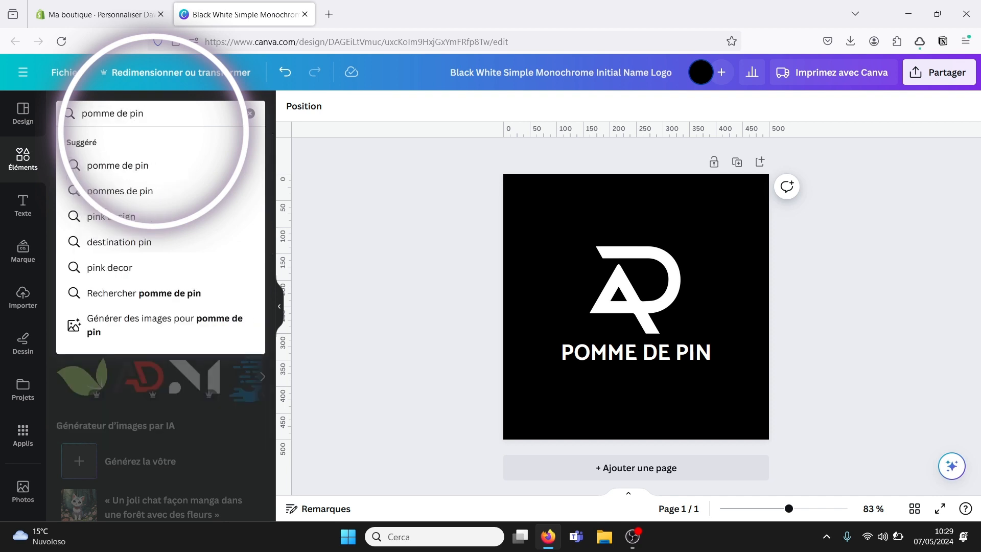
{"action": "key", "text": "Return"}
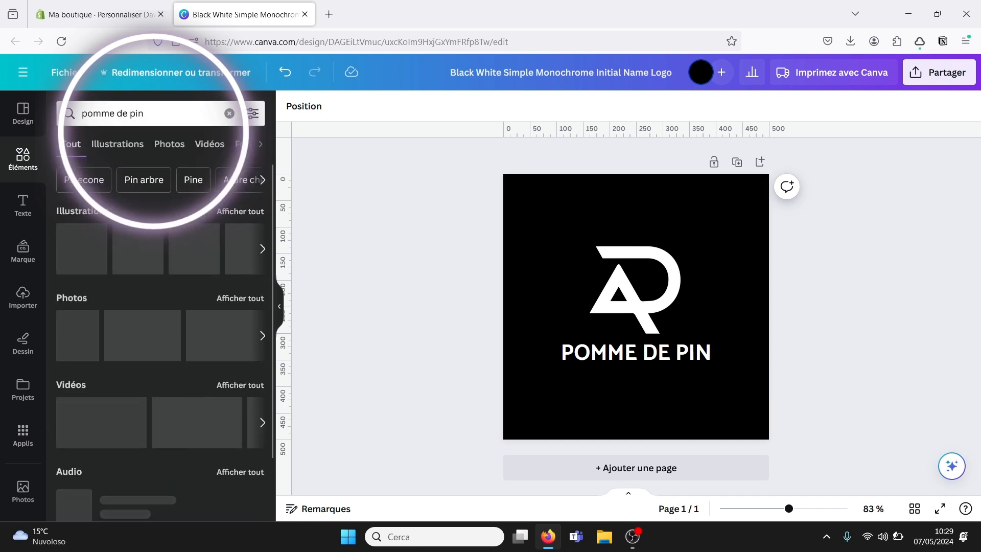
{"action": "left_click", "coordinate": [239, 212]}
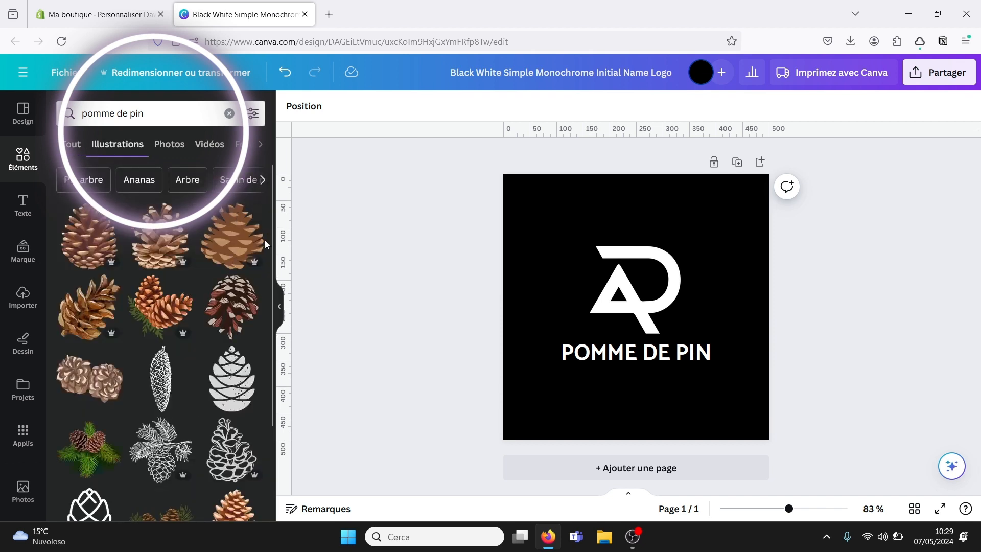
Step: Browse the pine cone illustrations and add the light-brown open pine cone from the first row to the logo
{"action": "scroll", "coordinate": [271, 237], "scroll_direction": "down", "scroll_amount": 3}
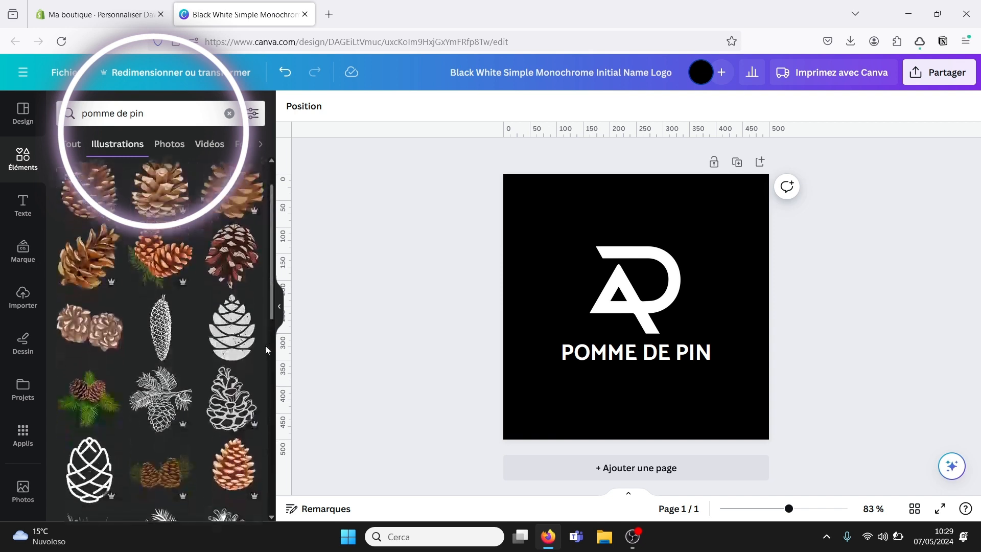
{"action": "scroll", "coordinate": [264, 347], "scroll_direction": "down", "scroll_amount": 2}
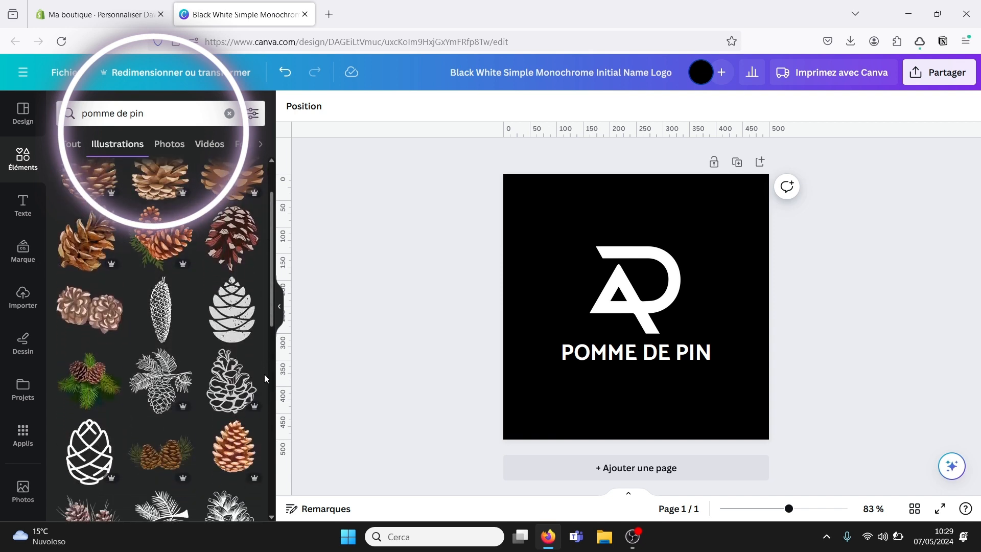
{"action": "scroll", "coordinate": [259, 459], "scroll_direction": "up", "scroll_amount": 5}
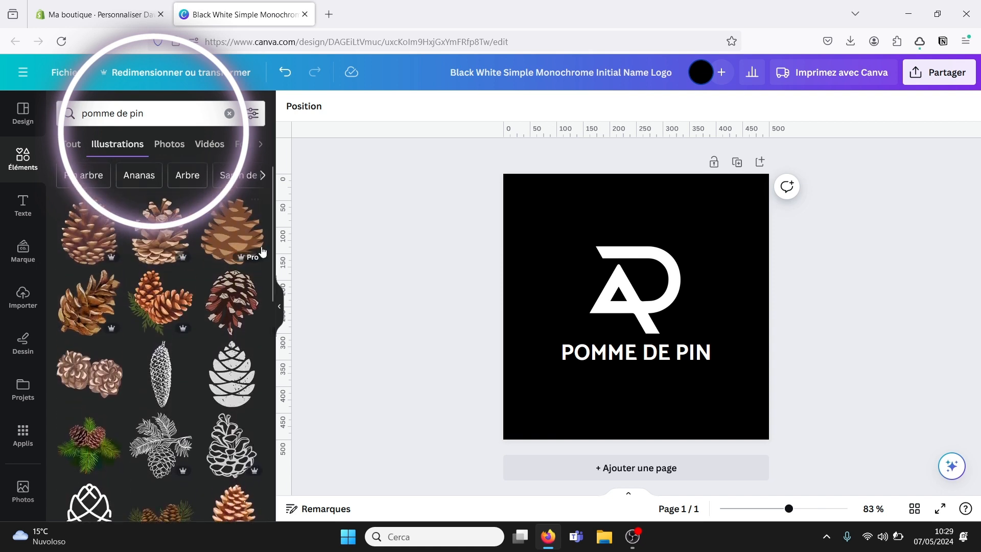
{"action": "left_click", "coordinate": [156, 238]}
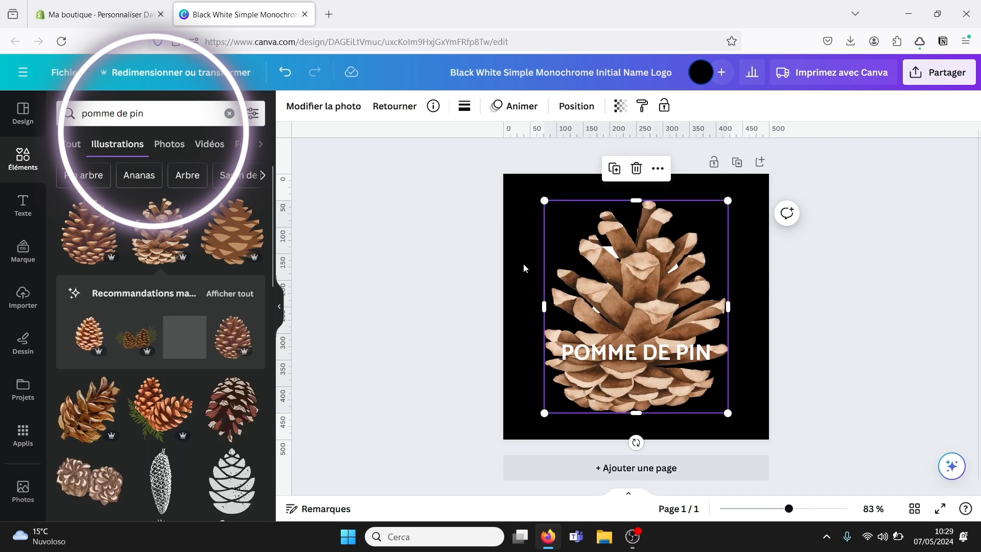
Step: Shrink the pine cone to uncover the template's white monogram behind it, and delete that monogram
{"action": "left_click_drag", "start_coordinate": [543, 413], "coordinate": [641, 305]}
{"action": "left_click", "coordinate": [610, 316]}
{"action": "key", "text": "Delete"}
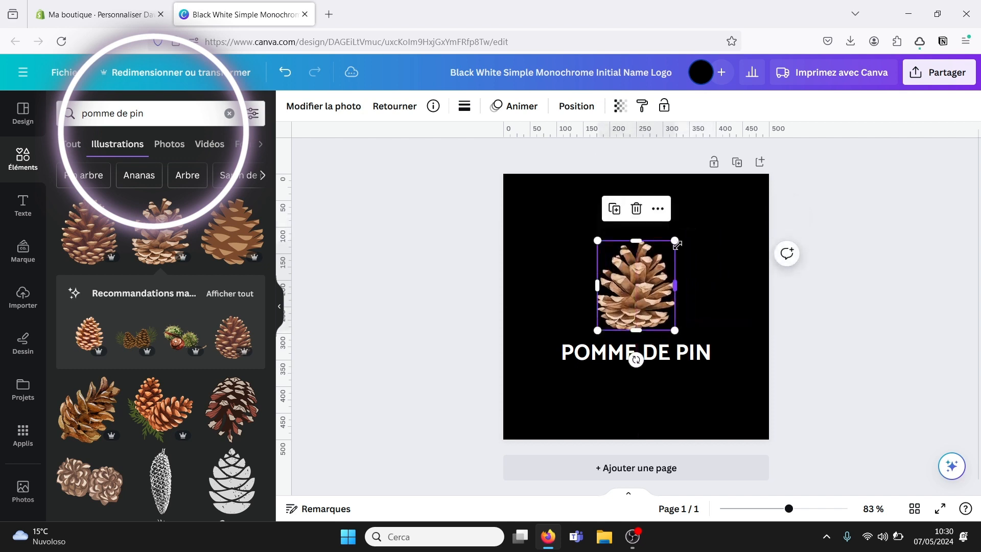
Step: Enlarge the pine cone again to fill most of the page, centered, and delete the page's black background
{"action": "left_click_drag", "start_coordinate": [676, 243], "coordinate": [709, 200]}
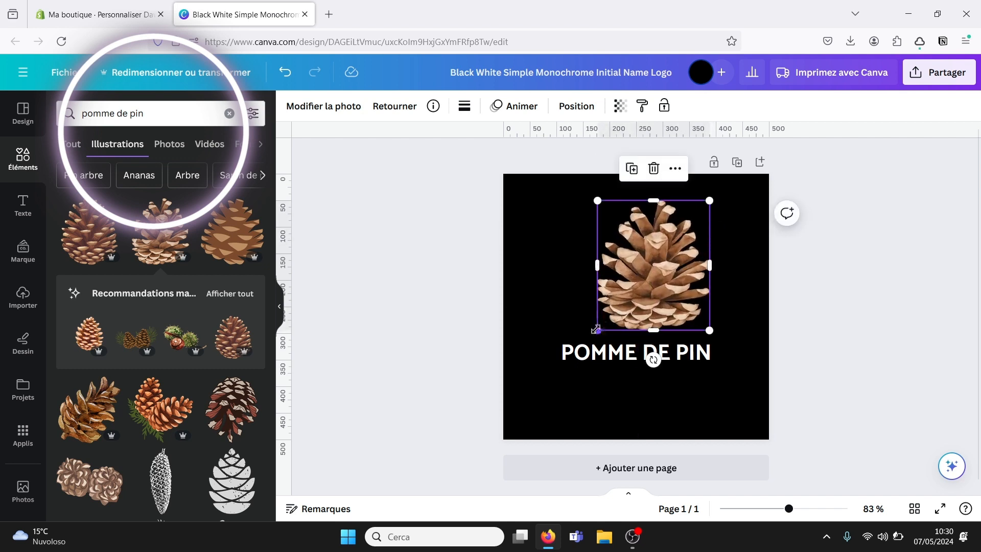
{"action": "left_click_drag", "start_coordinate": [596, 329], "coordinate": [536, 419]}
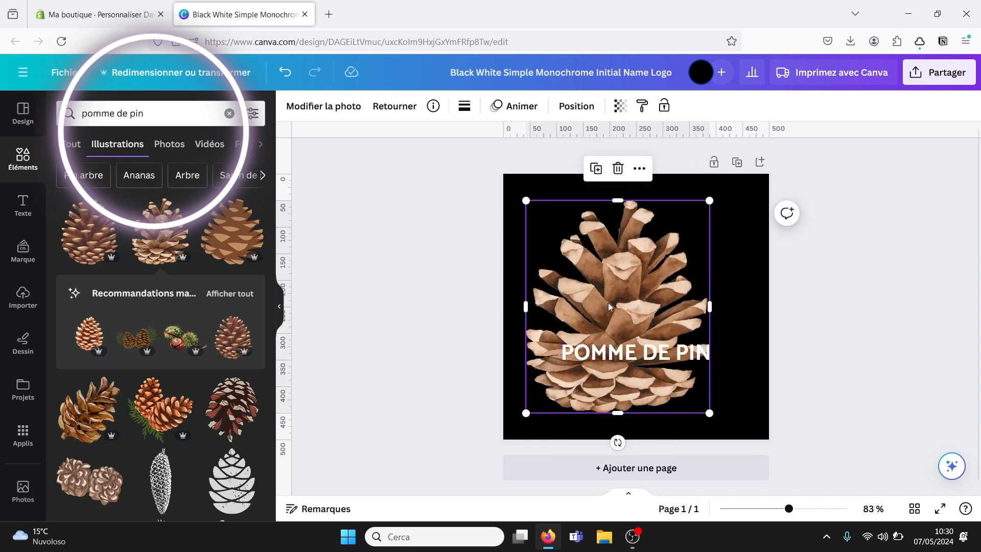
{"action": "left_click_drag", "start_coordinate": [608, 305], "coordinate": [635, 306]}
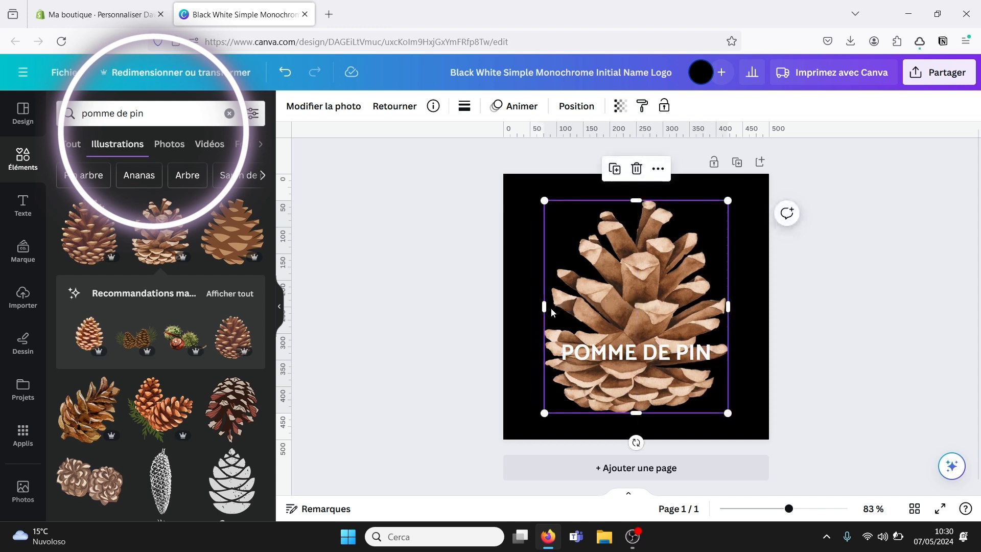
{"action": "left_click", "coordinate": [520, 308]}
{"action": "key", "text": "Delete"}
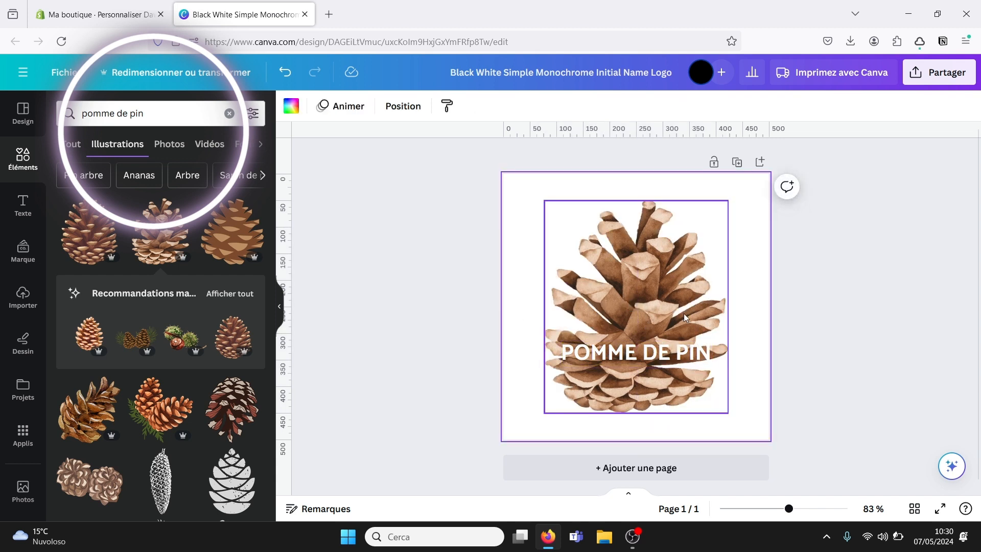
Step: Add a yellow rectangle, stretch it across the full width of the pine cone, and lower it behind the "POMME DE PIN" text as a band
{"action": "key", "text": "s"}
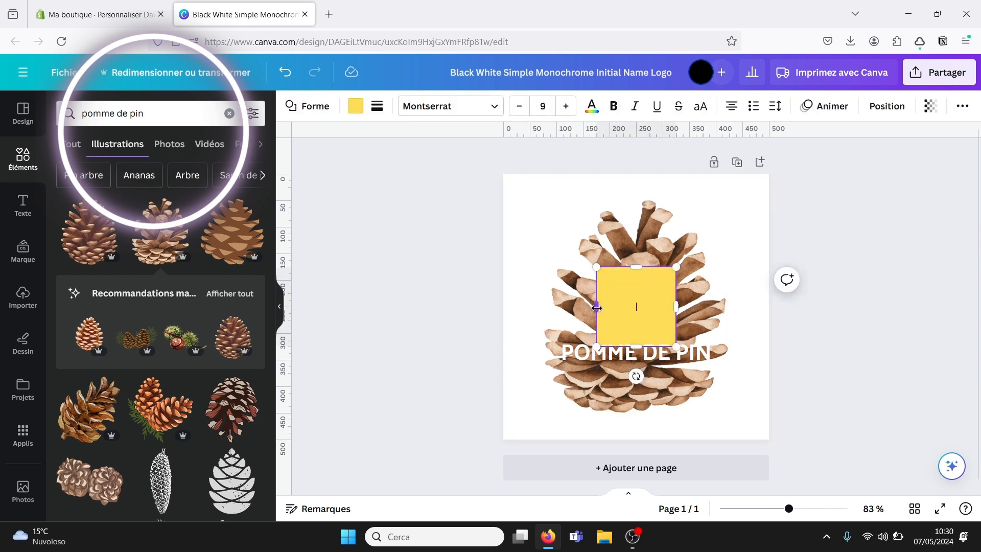
{"action": "left_click_drag", "start_coordinate": [596, 307], "coordinate": [530, 307]}
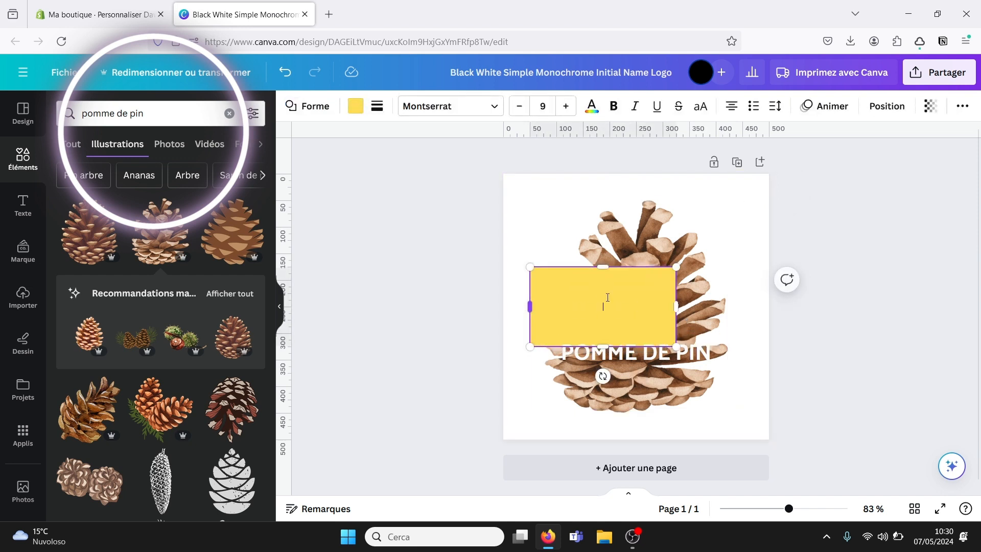
{"action": "left_click", "coordinate": [681, 303]}
{"action": "key", "text": "ctrl+z"}
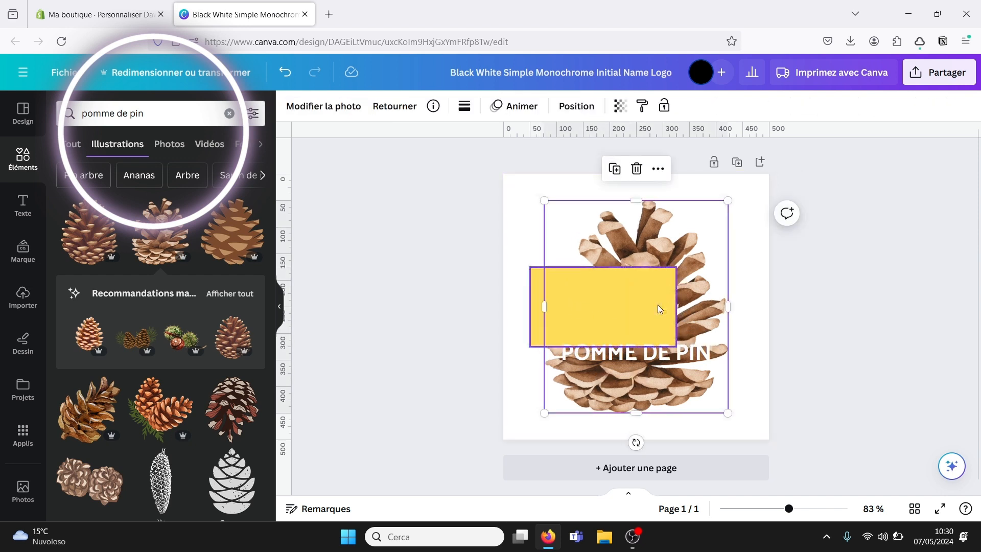
{"action": "left_click", "coordinate": [629, 308]}
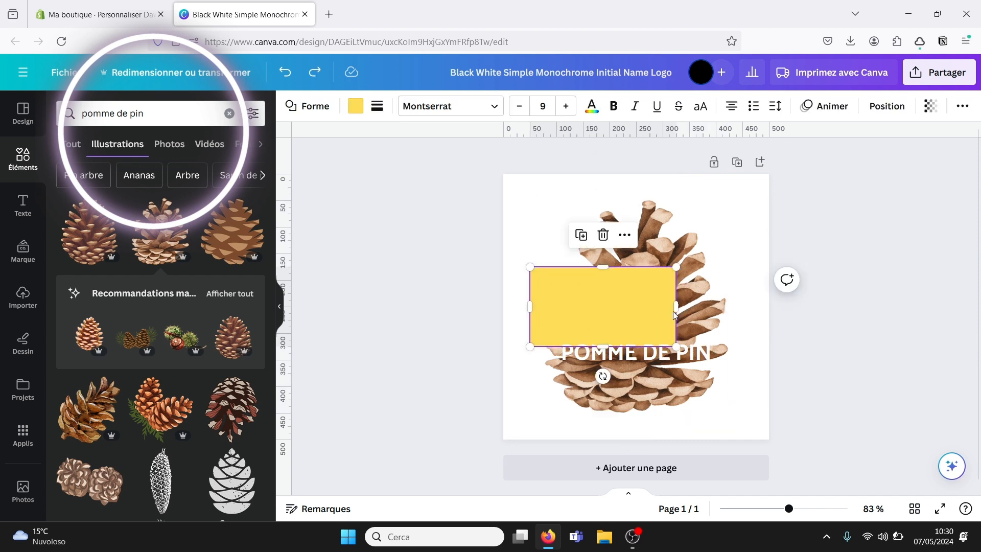
{"action": "left_click_drag", "start_coordinate": [677, 308], "coordinate": [742, 306]}
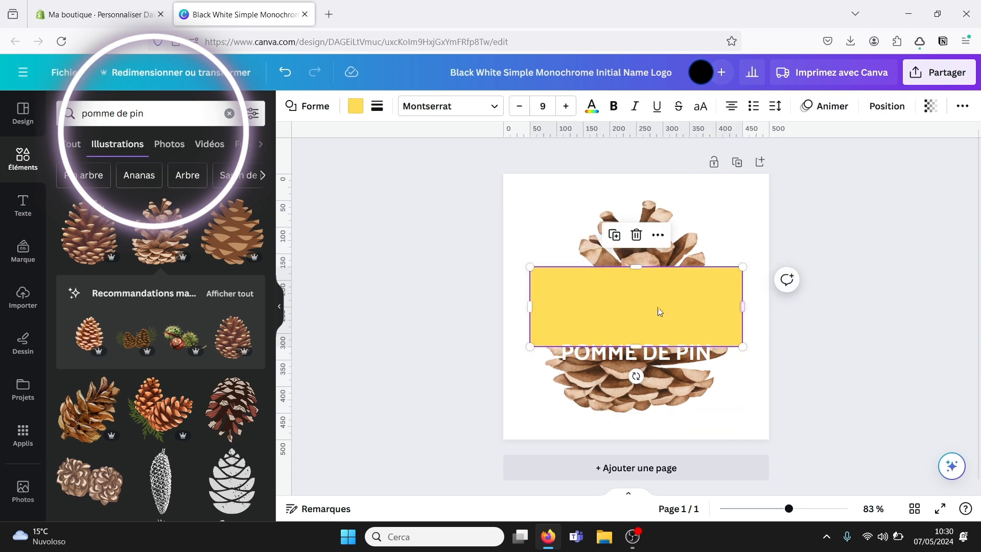
{"action": "left_click_drag", "start_coordinate": [658, 309], "coordinate": [659, 344]}
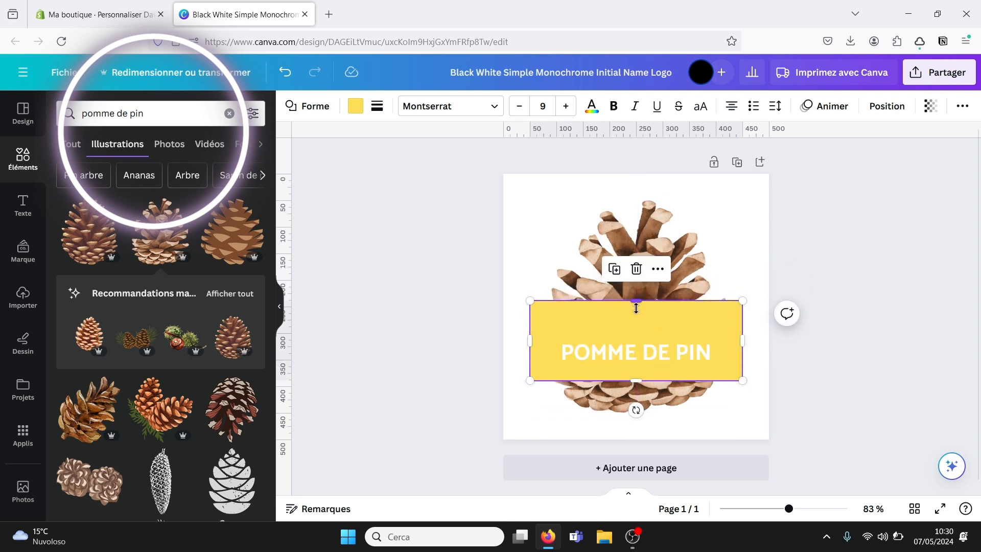
{"action": "left_click_drag", "start_coordinate": [636, 307], "coordinate": [636, 310]}
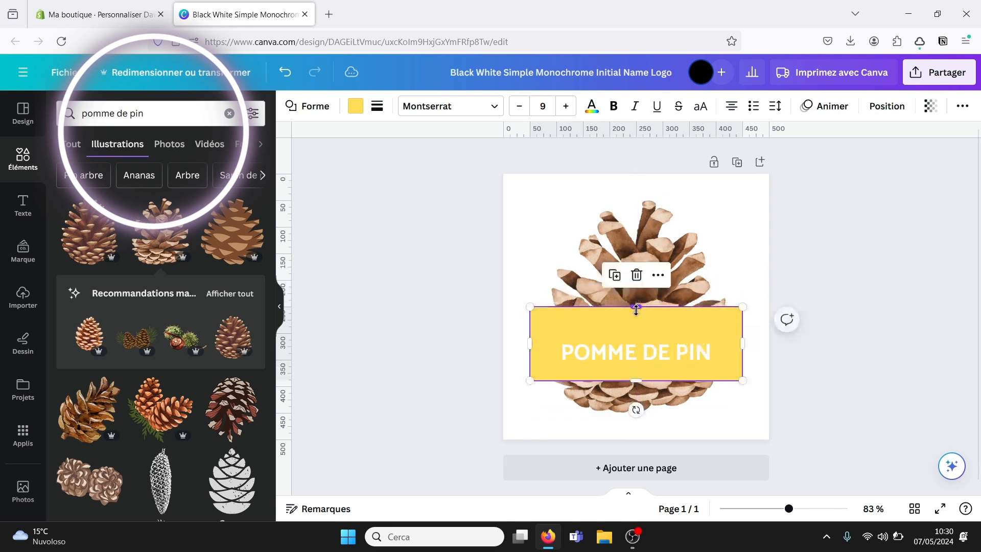
Step: Move the "POMME DE PIN" text up to the middle of the yellow band
{"action": "left_click", "coordinate": [850, 372]}
{"action": "left_click", "coordinate": [651, 354]}
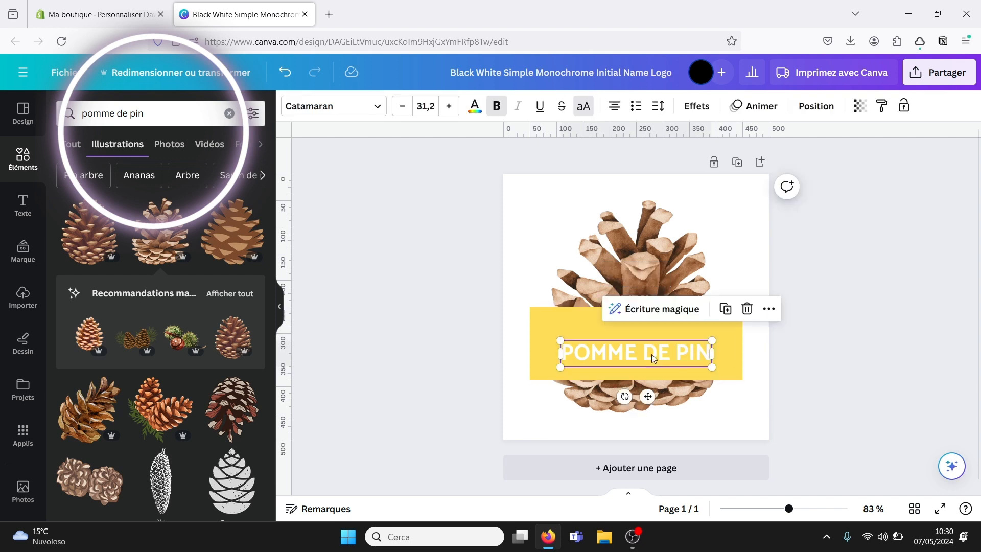
{"action": "left_click_drag", "start_coordinate": [651, 354], "coordinate": [651, 344]}
Step: Change the band's fill color from the document colors to white
{"action": "left_click", "coordinate": [531, 338]}
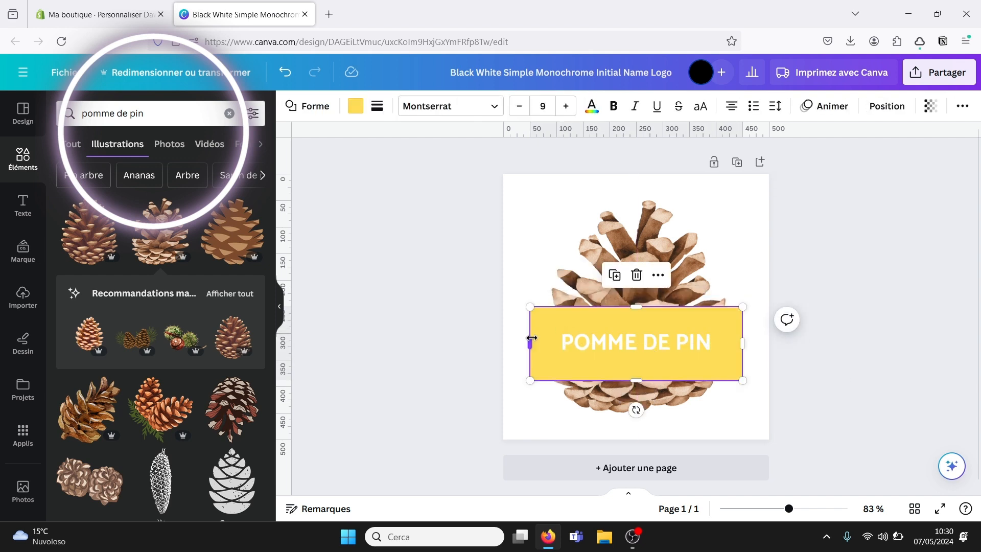
{"action": "left_click", "coordinate": [355, 106]}
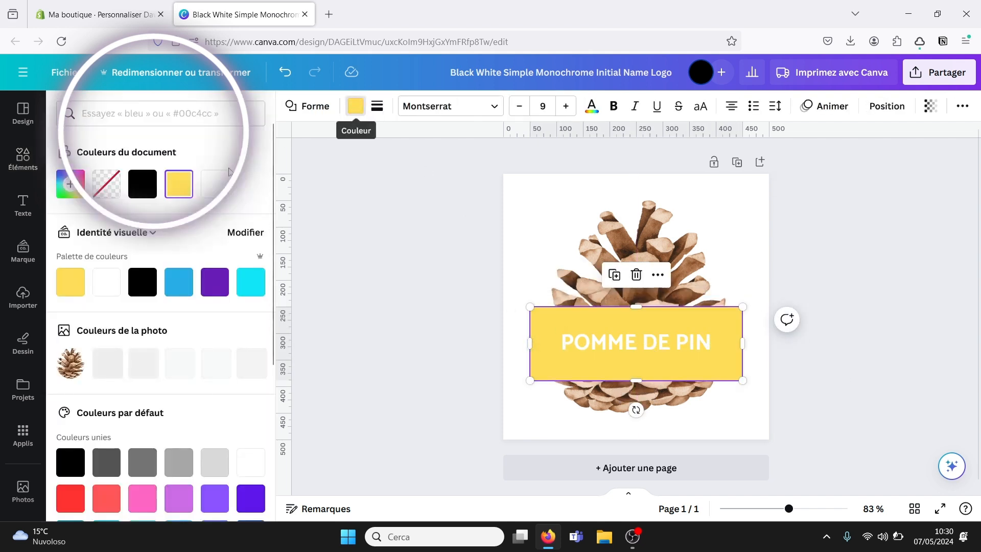
{"action": "left_click", "coordinate": [215, 184]}
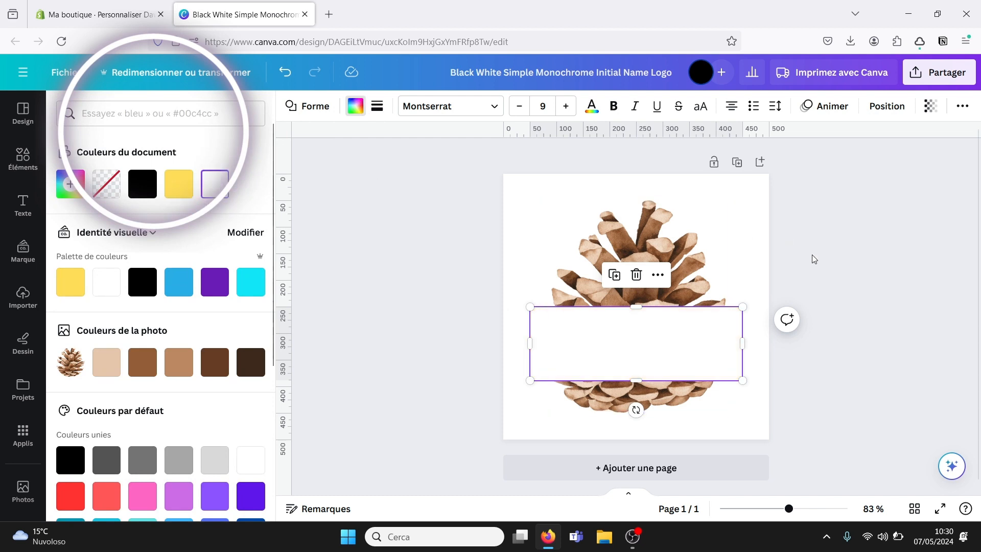
Step: Change the font of the "POMME DE PIN" text on the white band to Anton
{"action": "key", "text": "Escape"}
{"action": "left_click", "coordinate": [639, 346]}
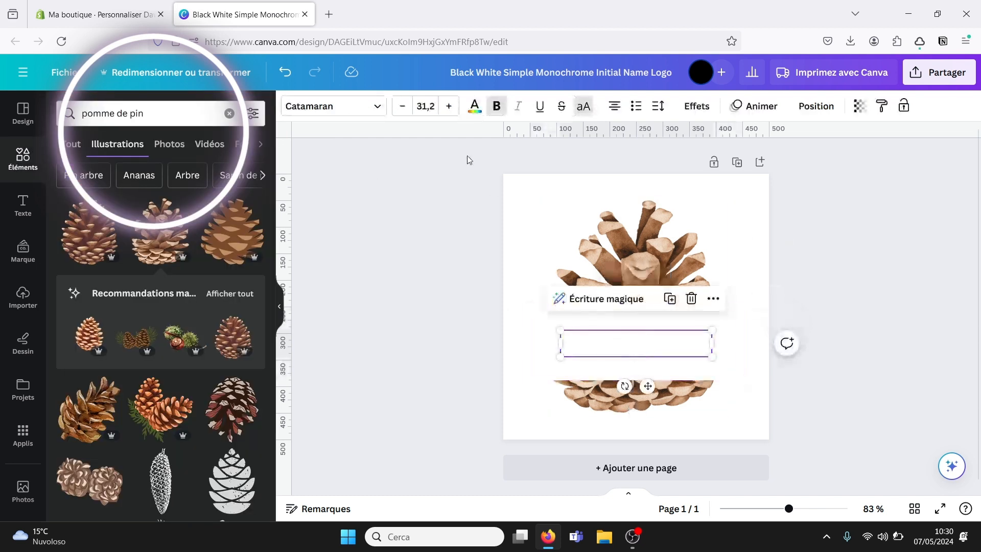
{"action": "left_click", "coordinate": [378, 114]}
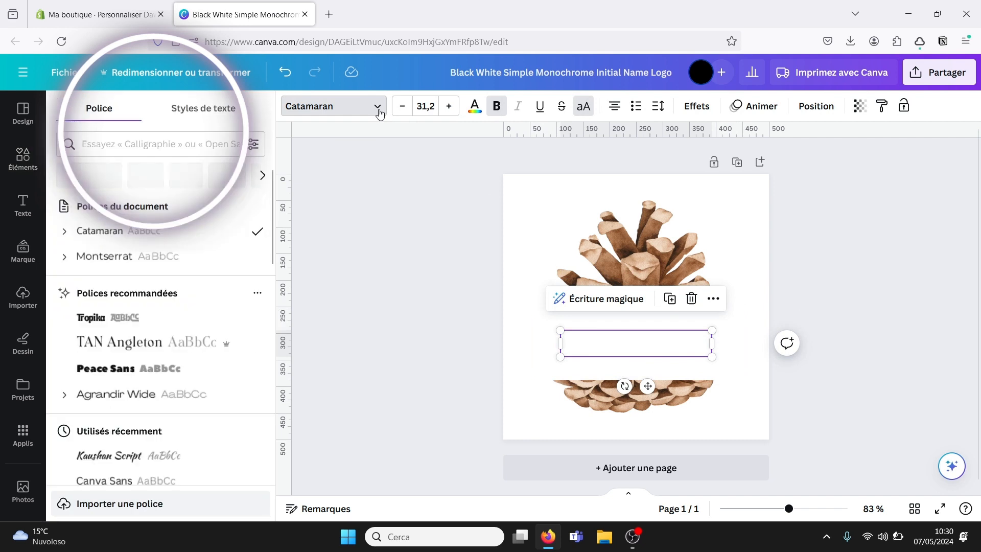
{"action": "type", "text": "pi"}
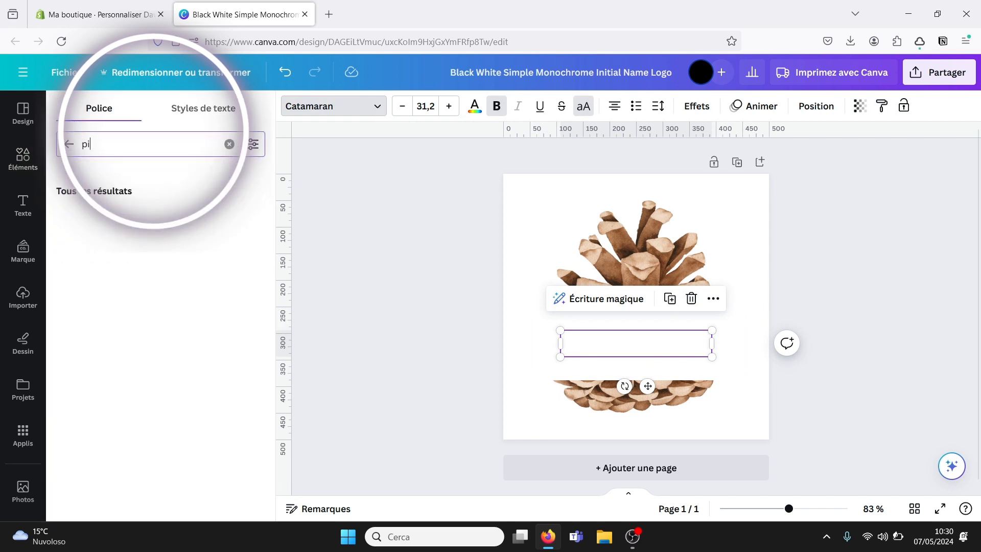
{"action": "key", "text": "BackSpace"}
{"action": "key", "text": "BackSpace"}
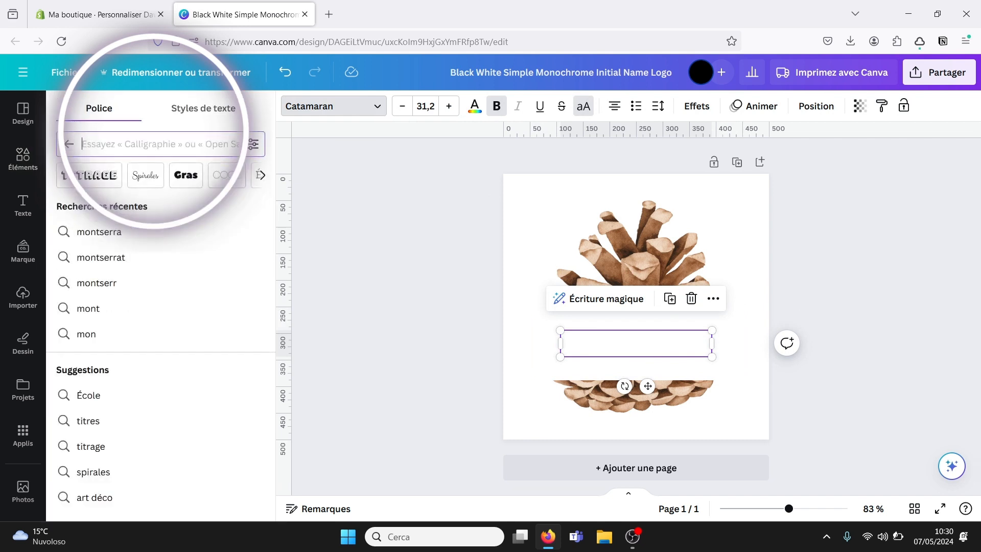
{"action": "type", "text": "anton"}
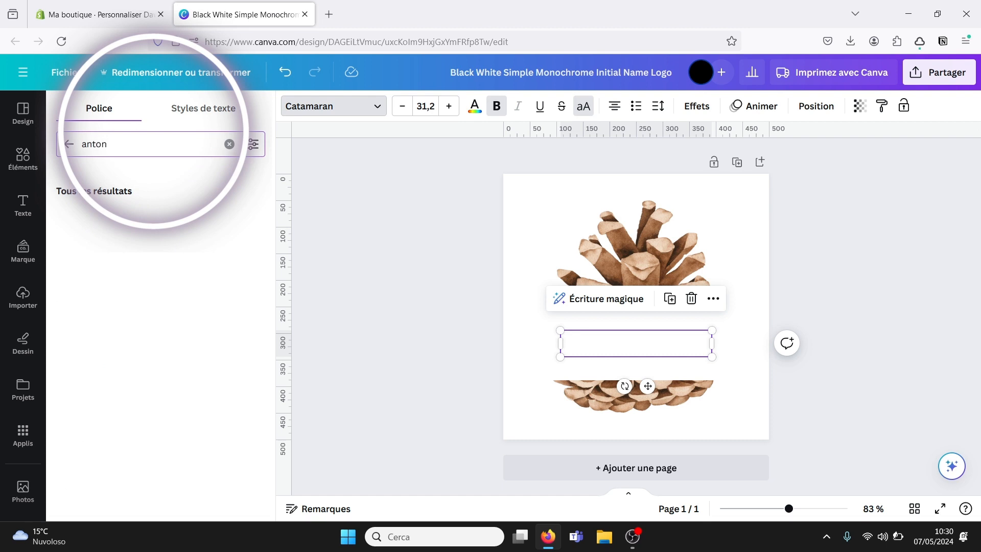
{"action": "left_click", "coordinate": [127, 214]}
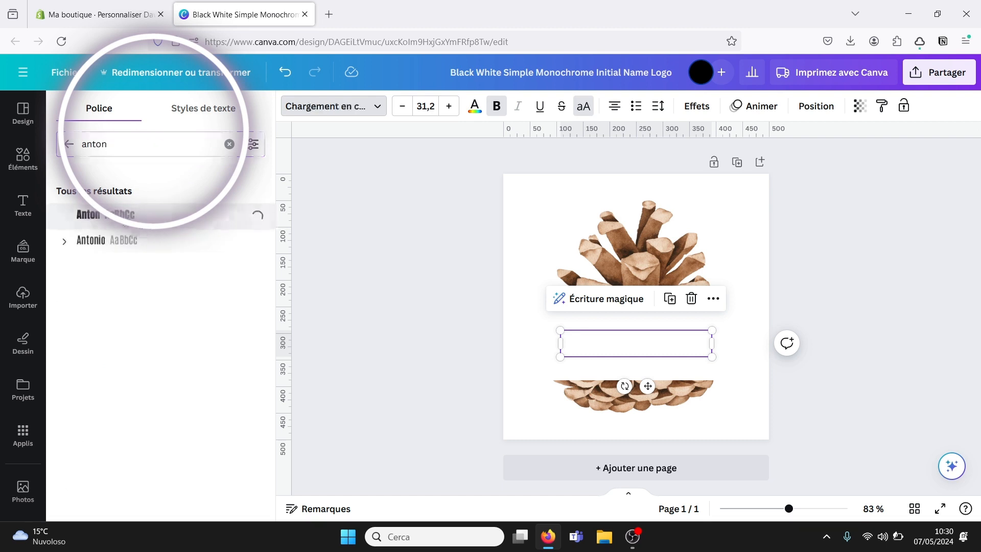
Step: Color the "POMME DE PIN" text black and enlarge it to about size 37.6
{"action": "left_click", "coordinate": [474, 106]}
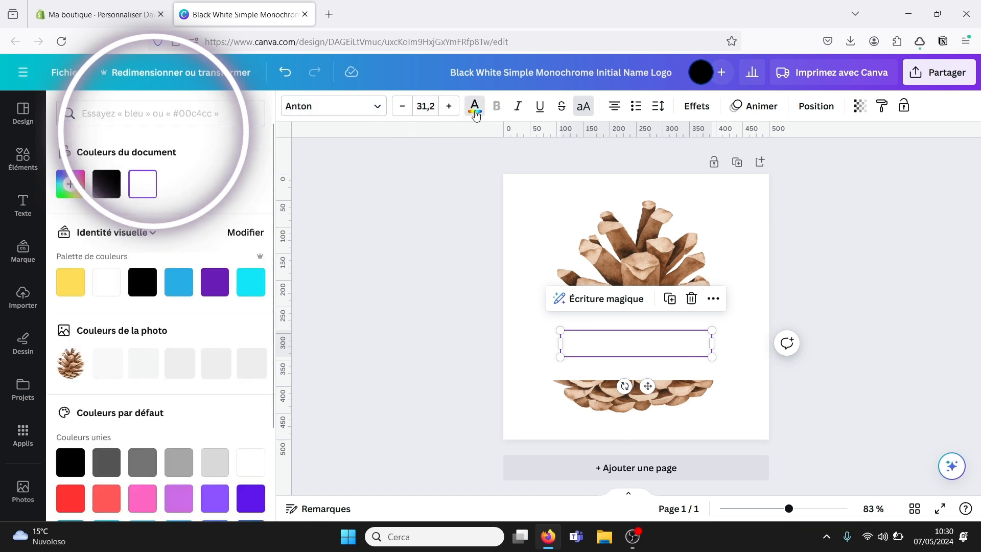
{"action": "left_click", "coordinate": [106, 184]}
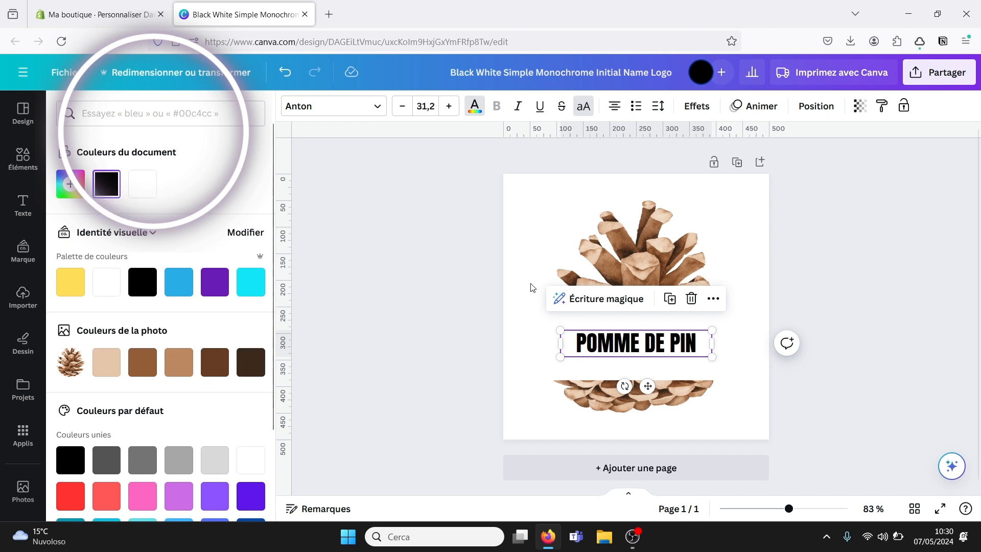
{"action": "left_click_drag", "start_coordinate": [561, 329], "coordinate": [530, 325]}
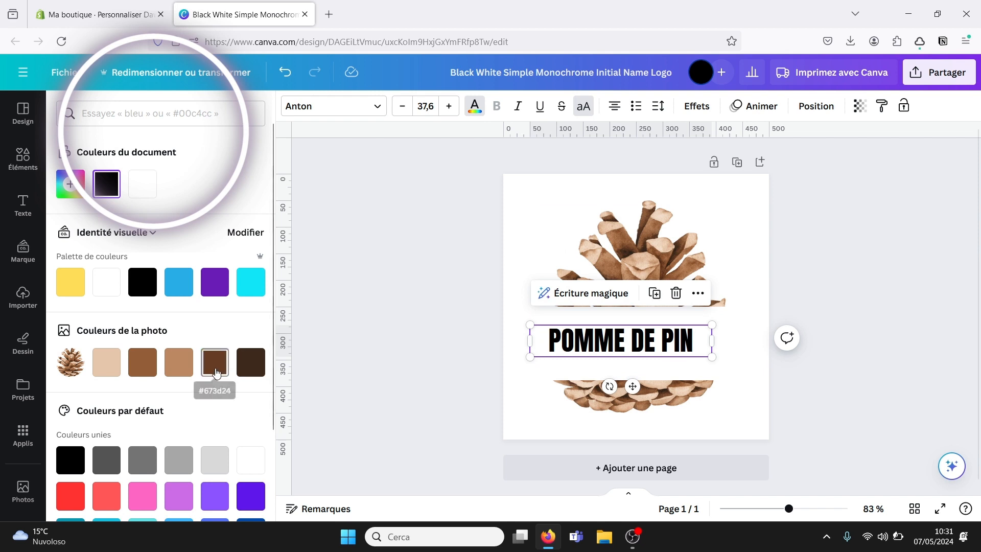
Step: Recolor the text with the light brown from the photo colors, and enlarge it to about size 45.7, centered horizontally on the page
{"action": "left_click", "coordinate": [179, 362]}
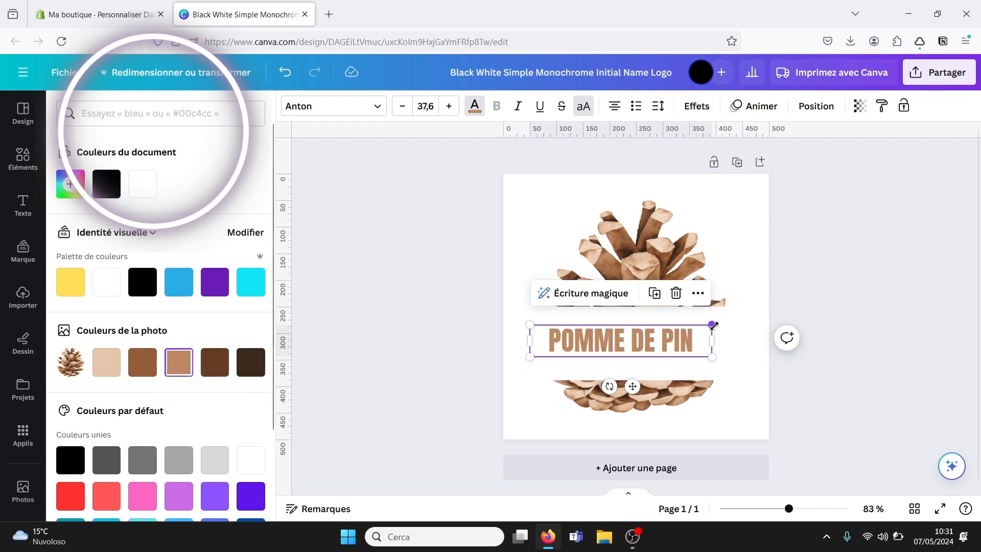
{"action": "left_click_drag", "start_coordinate": [712, 324], "coordinate": [750, 317]}
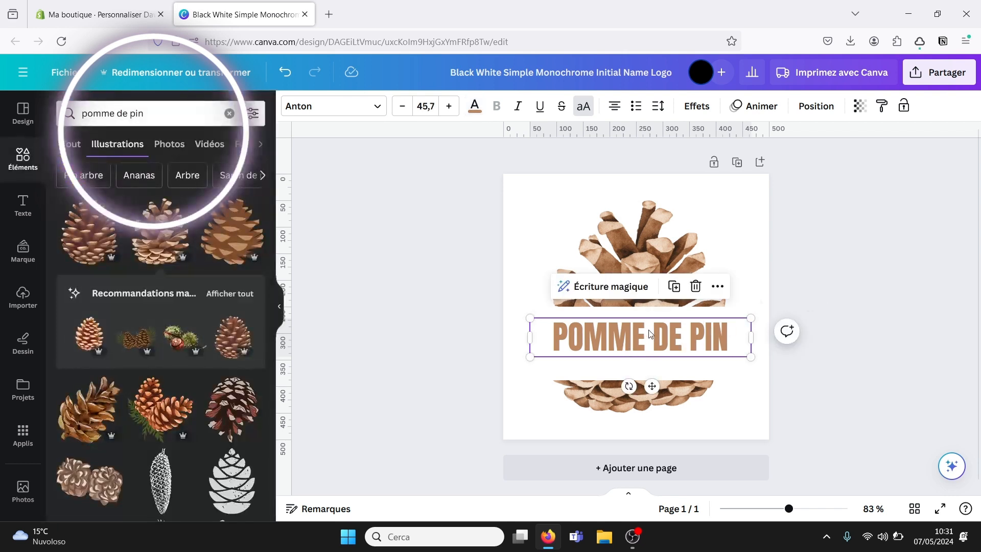
{"action": "left_click", "coordinate": [815, 106]}
{"action": "left_click", "coordinate": [207, 252]}
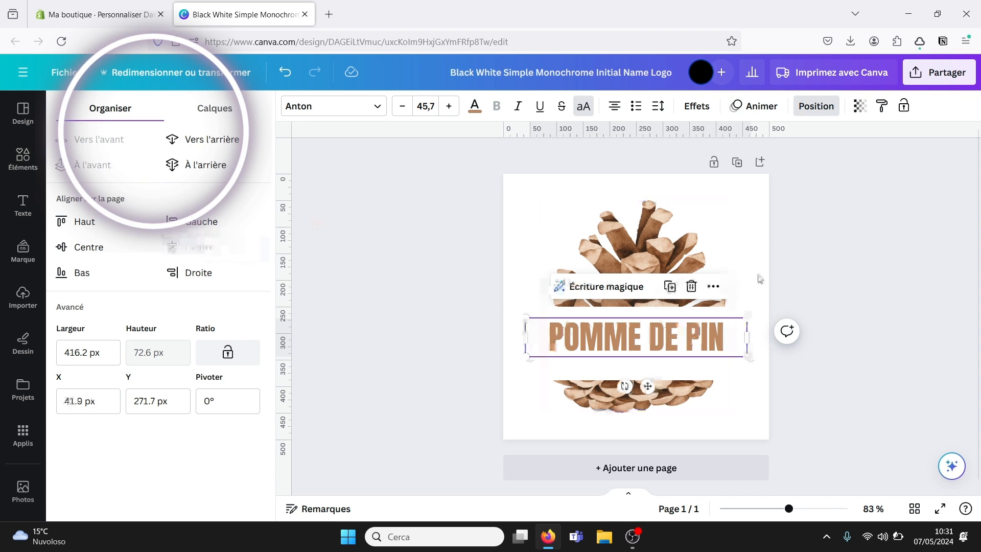
{"action": "left_click", "coordinate": [818, 282]}
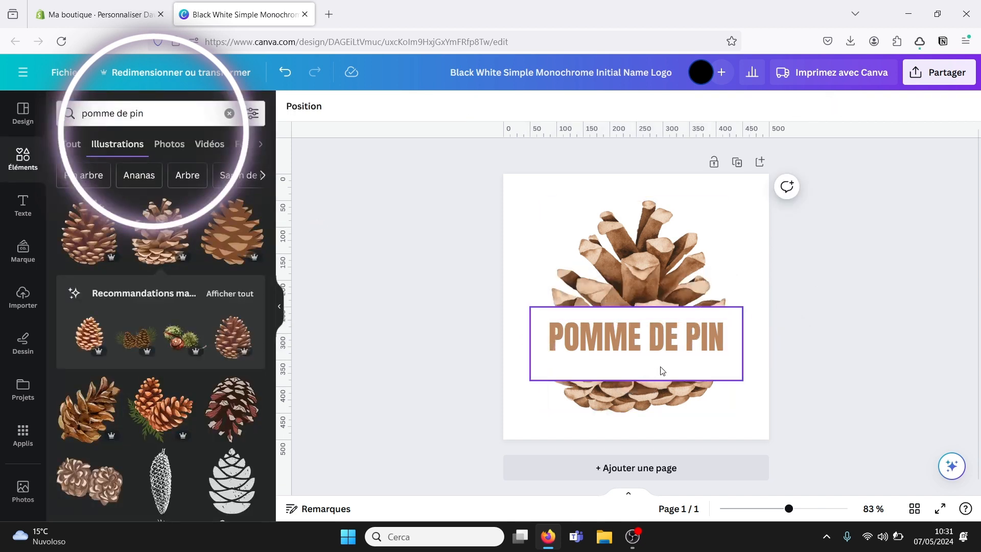
Step: Reduce the white band's height from its lower and upper edges so it fits closely around the "POMME DE PIN" text
{"action": "left_click", "coordinate": [650, 375]}
{"action": "left_click_drag", "start_coordinate": [636, 379], "coordinate": [634, 357]}
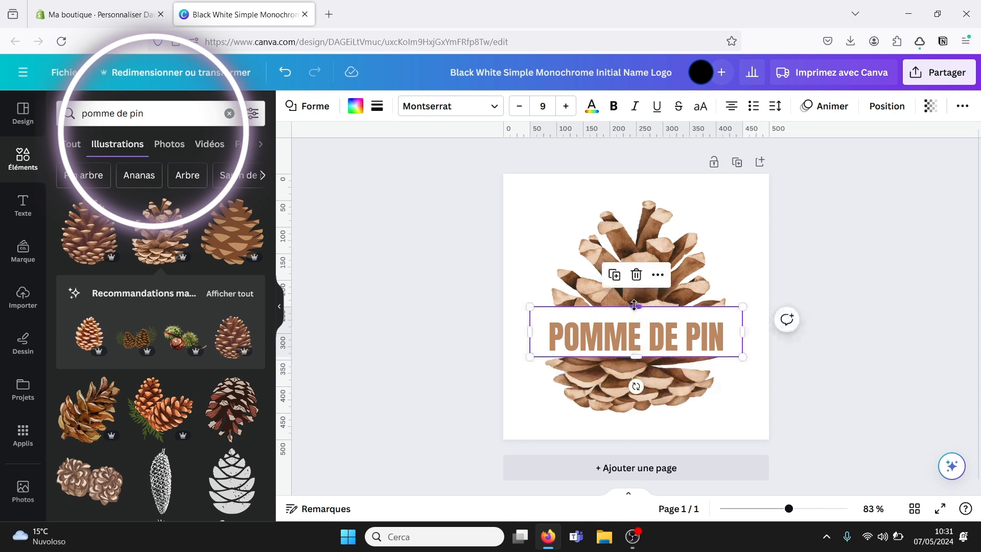
{"action": "left_click_drag", "start_coordinate": [634, 307], "coordinate": [634, 319]}
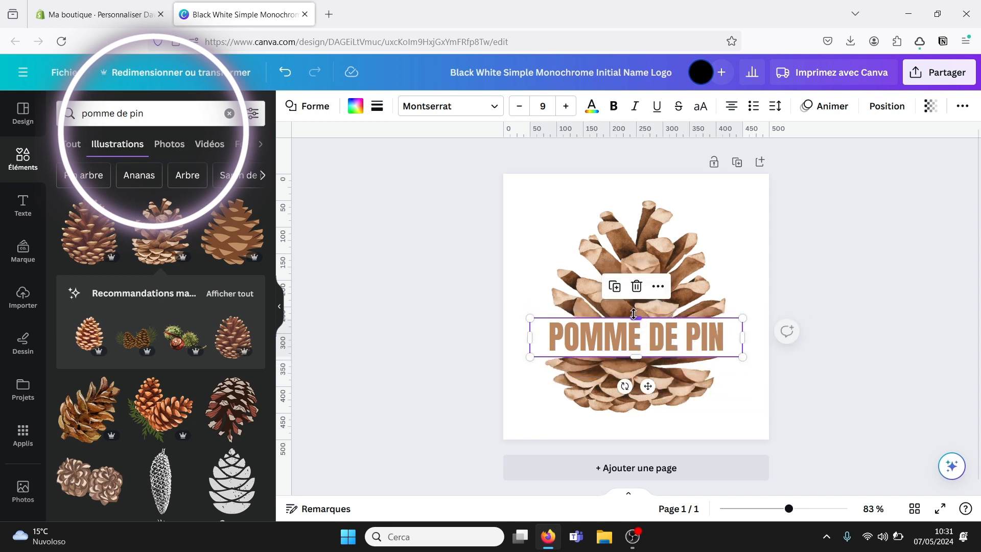
{"action": "left_click", "coordinate": [867, 282]}
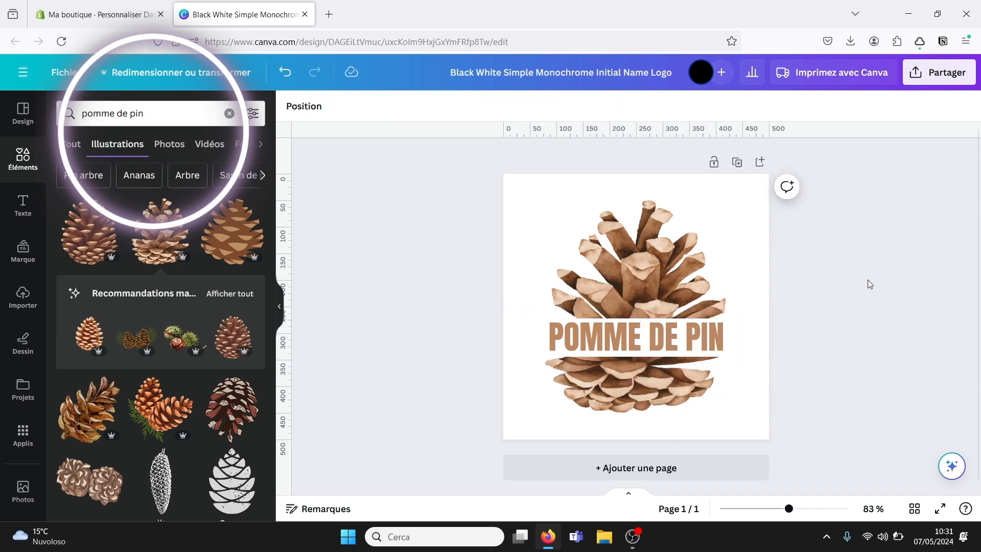
Step: Select the white band and the "POMME DE PIN" text in the layer list and group them
{"action": "left_click", "coordinate": [638, 341]}
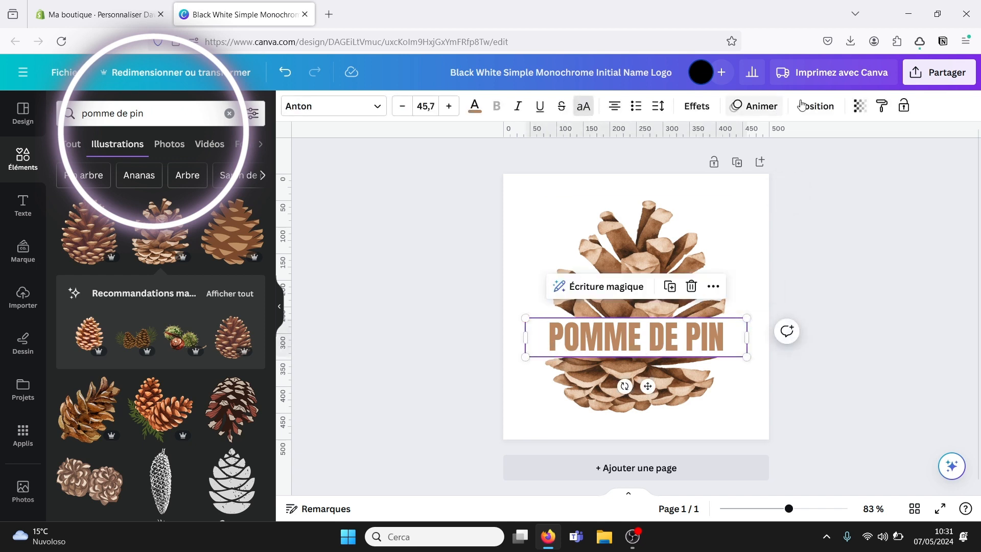
{"action": "left_click", "coordinate": [816, 106]}
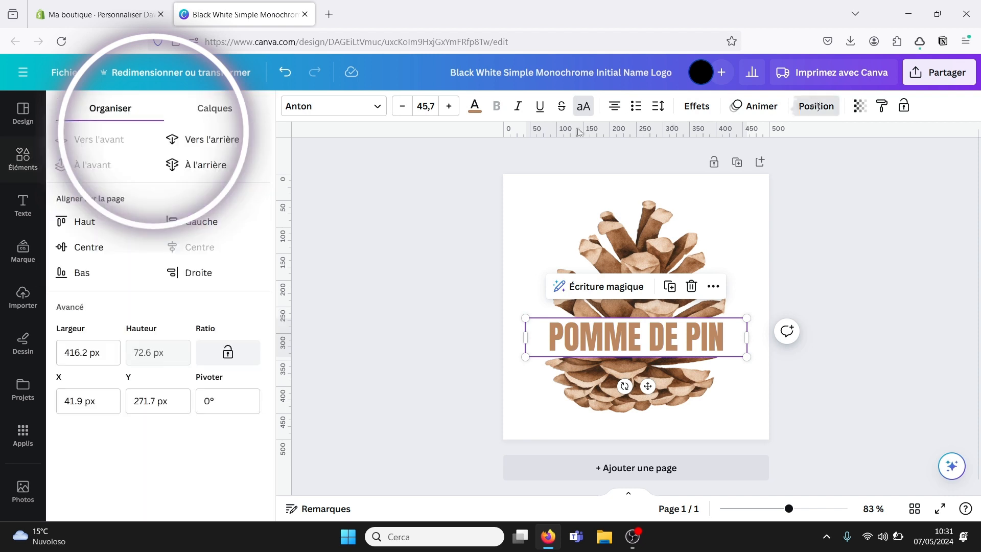
{"action": "left_click", "coordinate": [232, 108]}
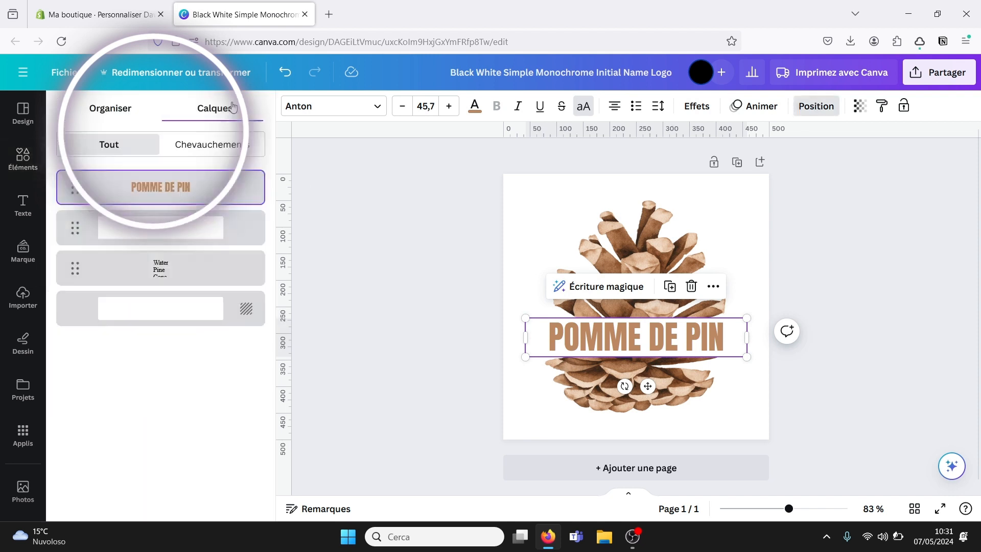
{"action": "left_click", "coordinate": [179, 234]}
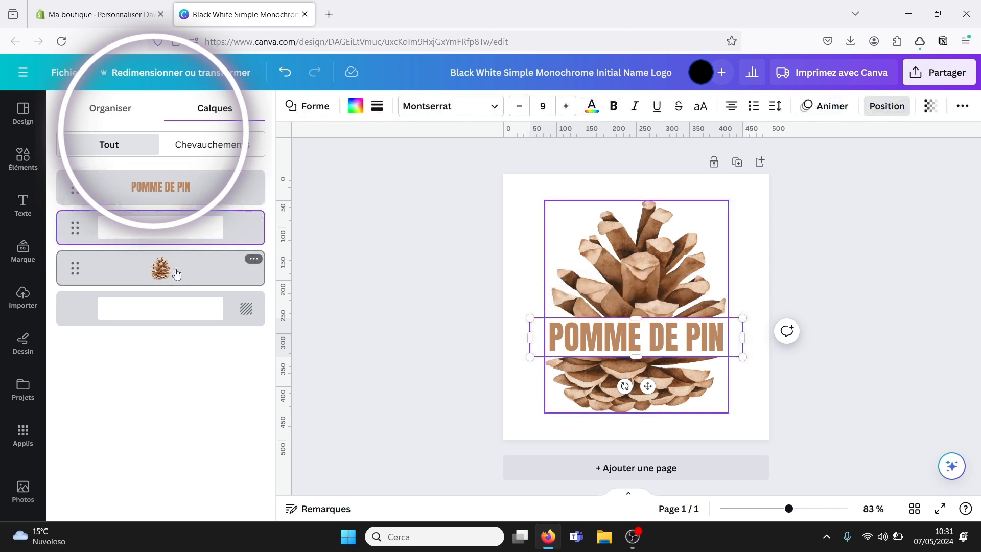
{"action": "left_click", "coordinate": [174, 195], "text": "shift"}
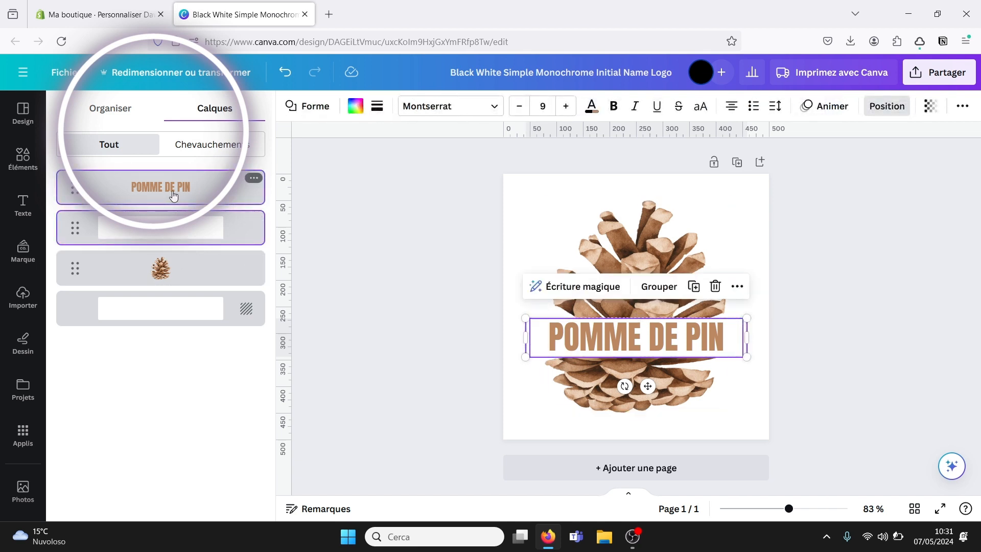
{"action": "key", "text": "ctrl+g"}
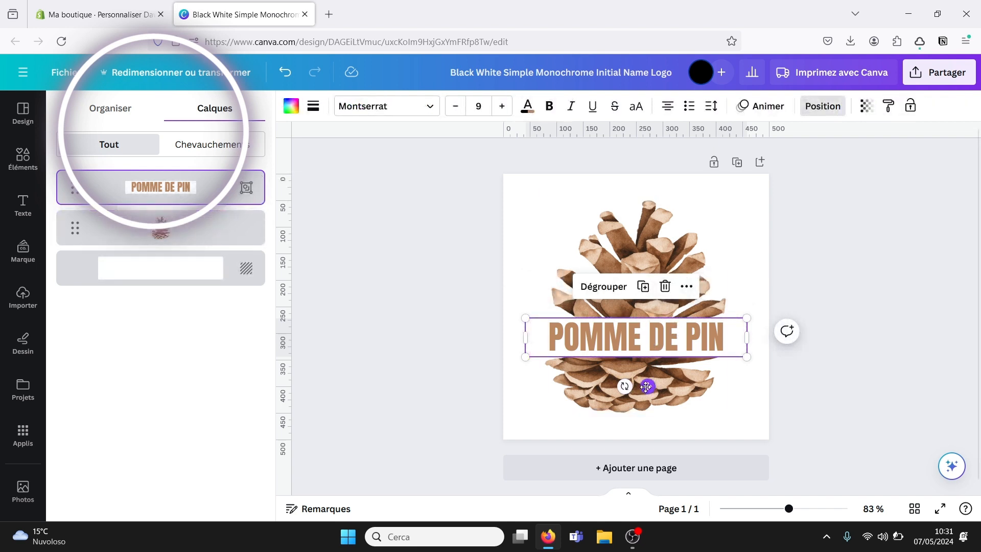
Step: Move the grouped text and band up to the middle of the pine cone
{"action": "left_click_drag", "start_coordinate": [646, 386], "coordinate": [644, 358]}
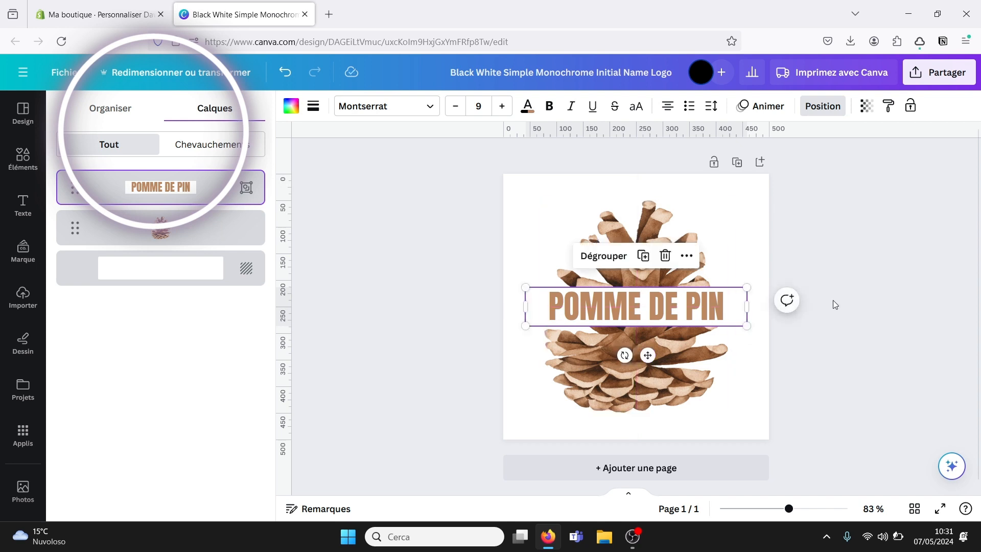
{"action": "left_click", "coordinate": [832, 299]}
{"action": "left_click", "coordinate": [833, 299]}
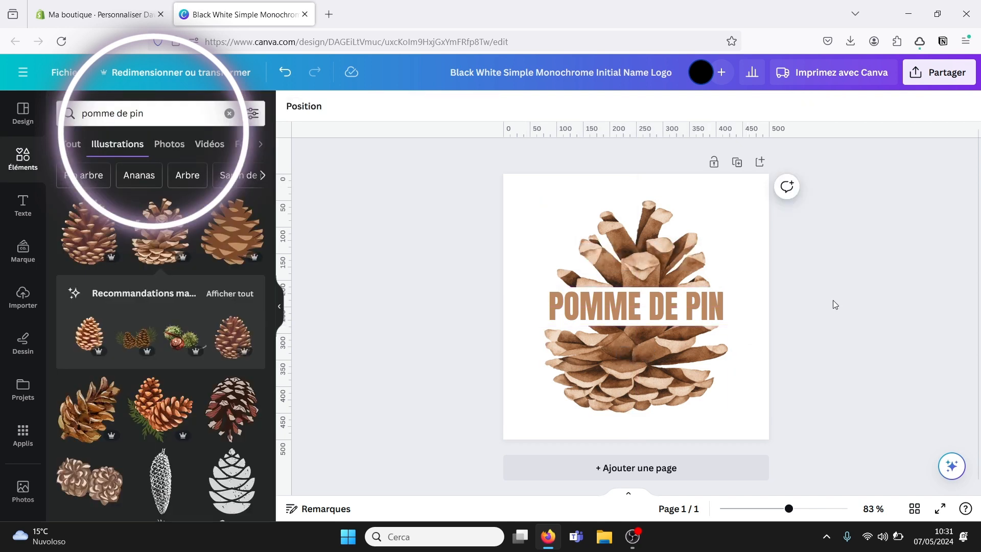
Step: Move the grouped text and band down to the lower part of the pine cone, keeping it horizontally centered
{"action": "left_click", "coordinate": [642, 309]}
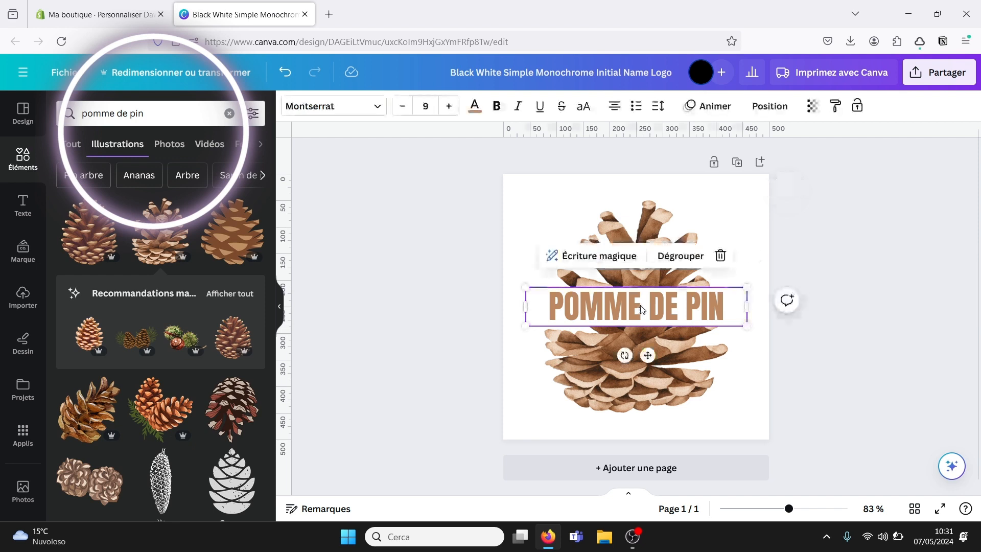
{"action": "left_click_drag", "start_coordinate": [642, 309], "coordinate": [640, 349]}
{"action": "left_click_drag", "start_coordinate": [639, 346], "coordinate": [639, 346]}
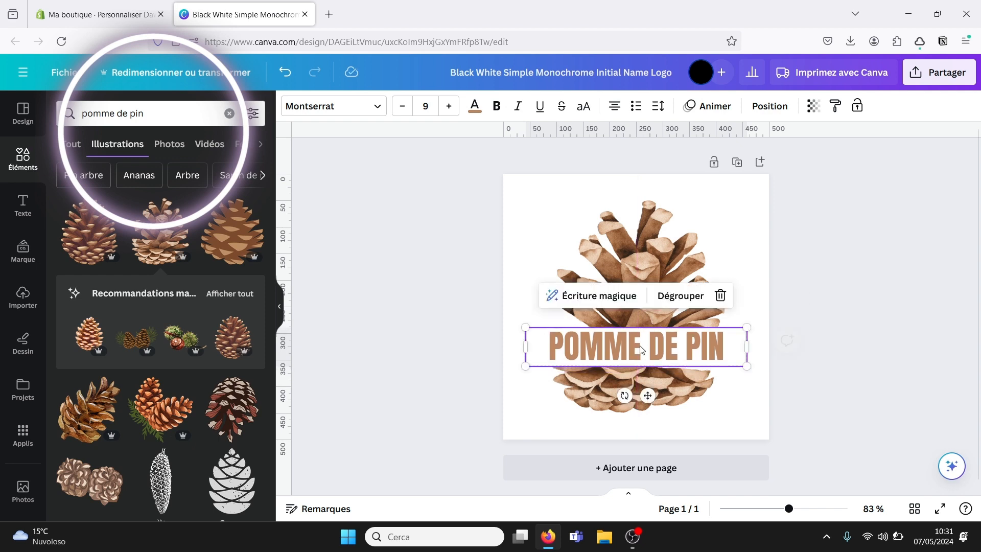
{"action": "left_click", "coordinate": [829, 276]}
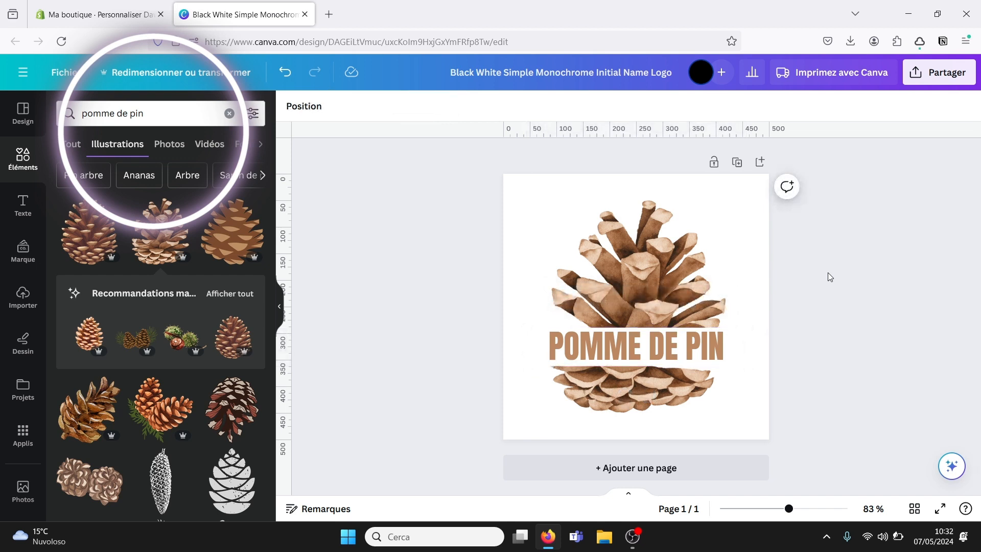
{"action": "left_click", "coordinate": [914, 509]}
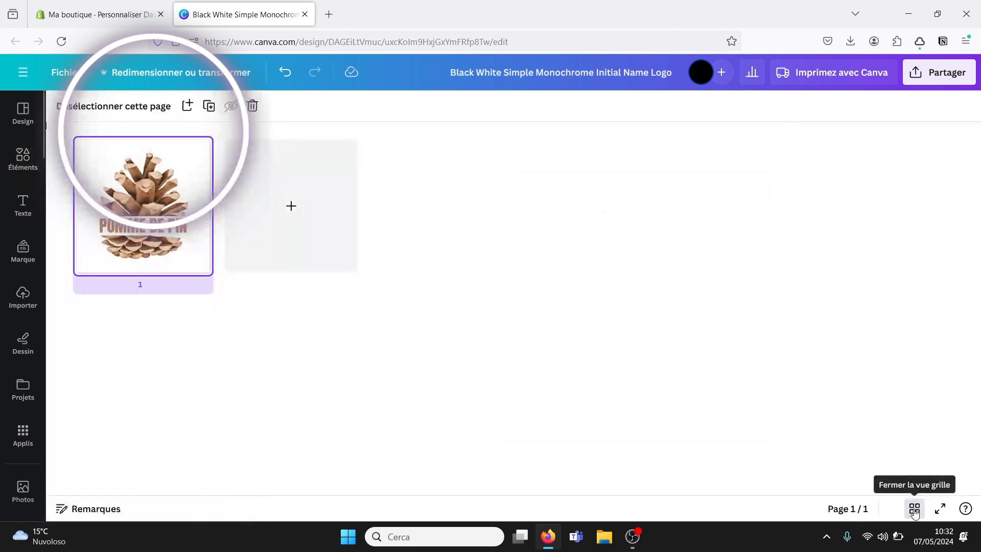
{"action": "left_click", "coordinate": [914, 511]}
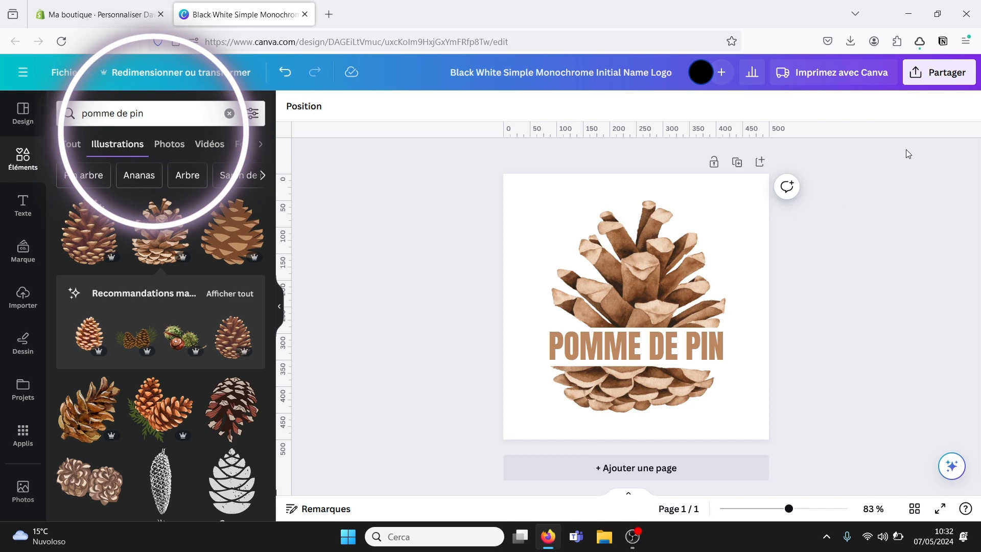
Step: Download the logo design as a 500 × 500 px PNG with a transparent background
{"action": "left_click", "coordinate": [960, 74]}
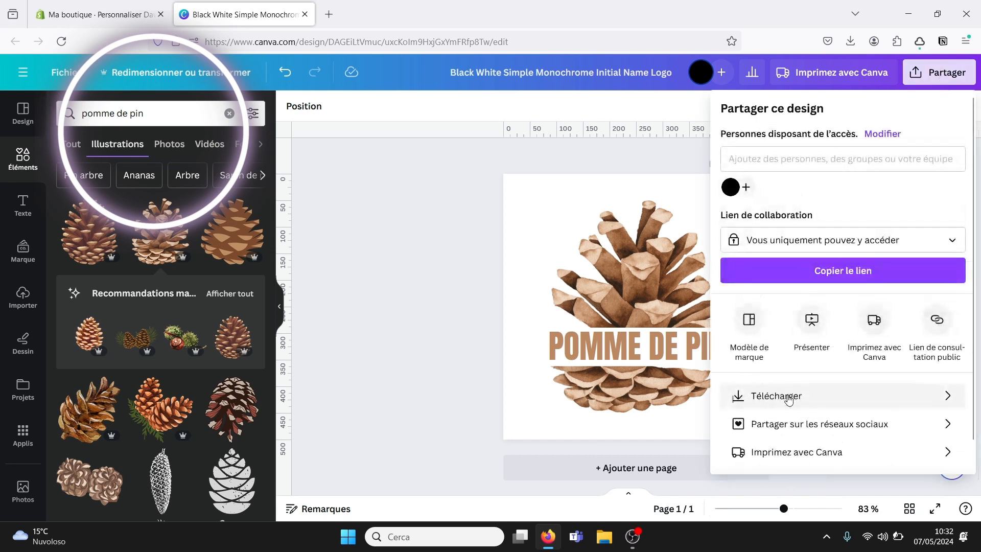
{"action": "left_click", "coordinate": [788, 397]}
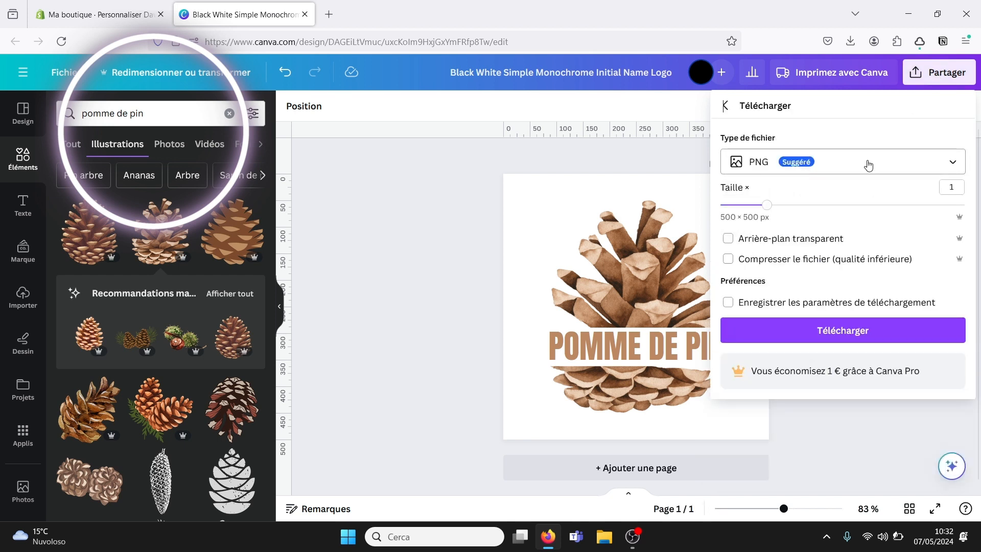
{"action": "left_click", "coordinate": [800, 241]}
{"action": "left_click", "coordinate": [828, 341]}
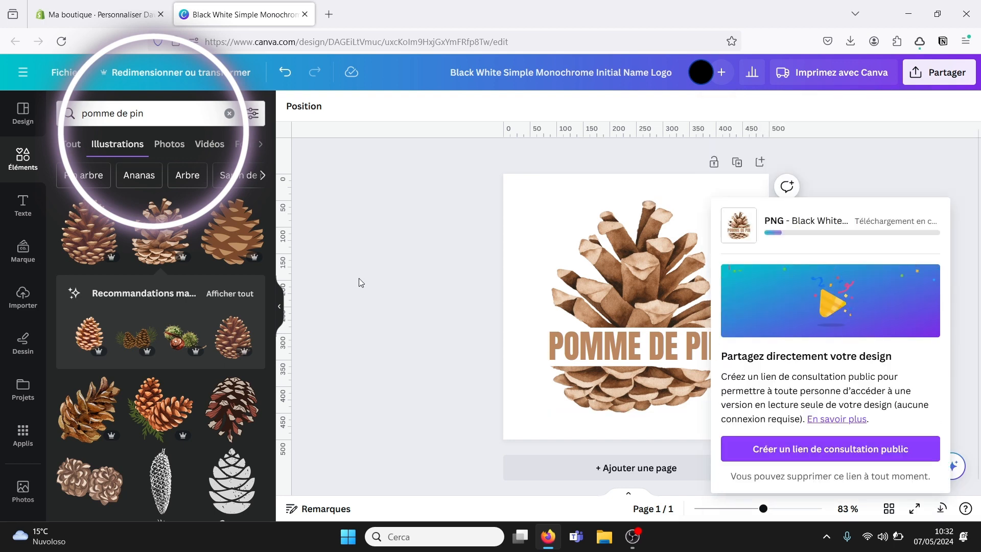
Step: Switch to the Shopify theme editor, upload the downloaded "Black White Simple Monochrome Initial Name Logo" PNG, and set it as the theme logo
{"action": "left_click", "coordinate": [62, 4]}
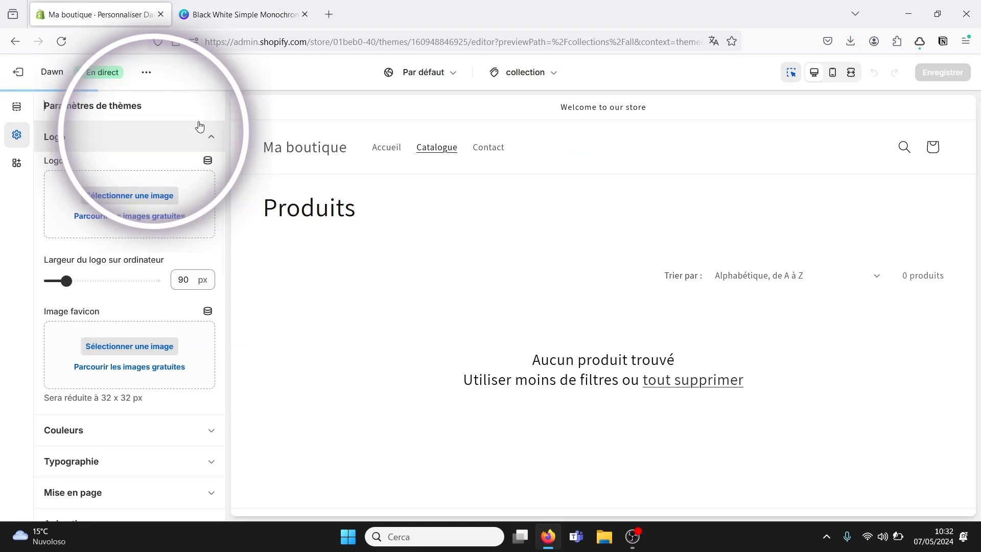
{"action": "left_click", "coordinate": [140, 197]}
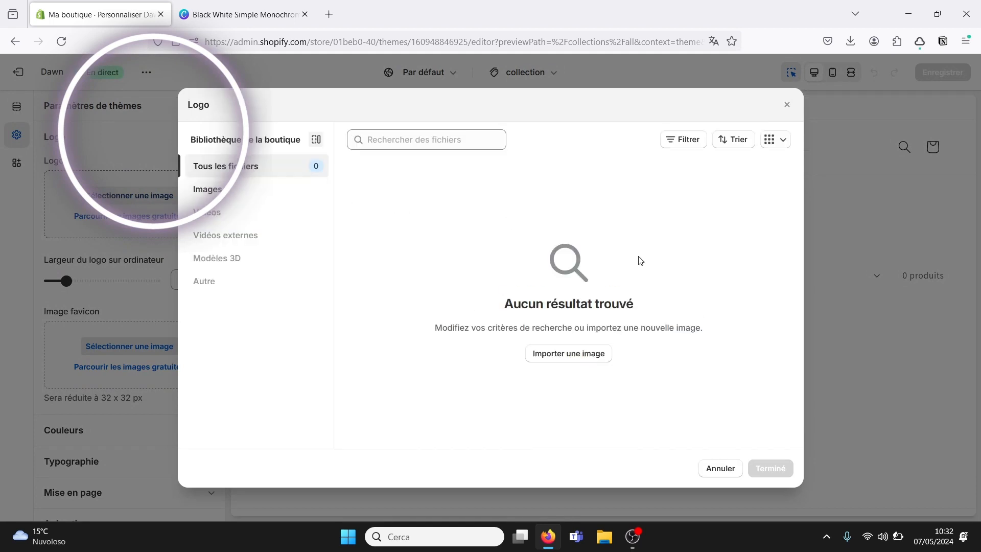
{"action": "left_click", "coordinate": [564, 356]}
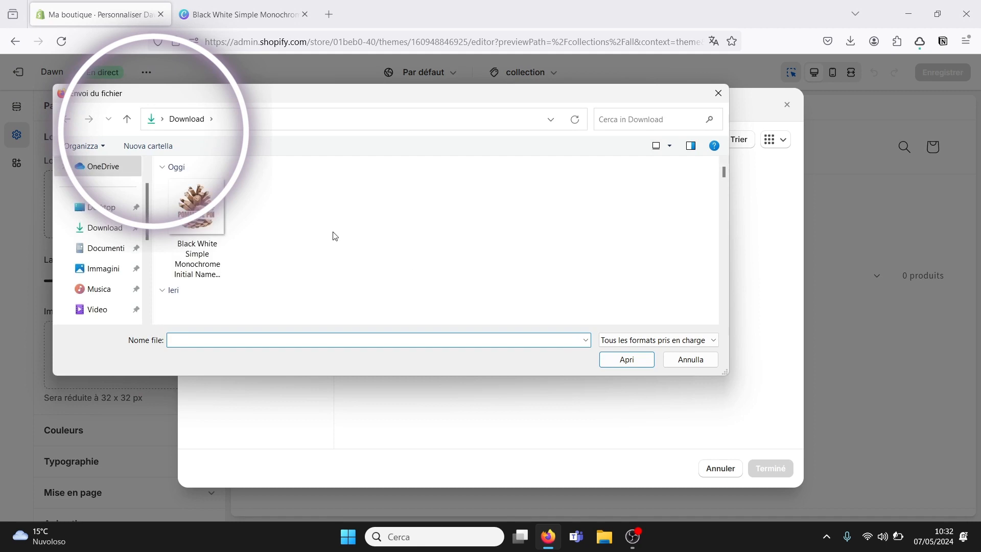
{"action": "left_click", "coordinate": [228, 225]}
{"action": "left_click", "coordinate": [626, 359]}
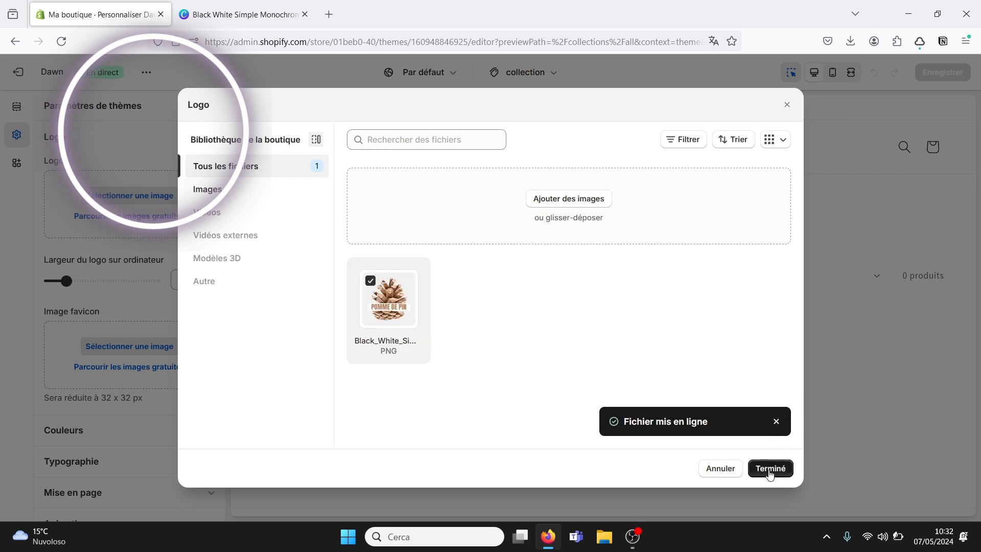
{"action": "left_click", "coordinate": [770, 467]}
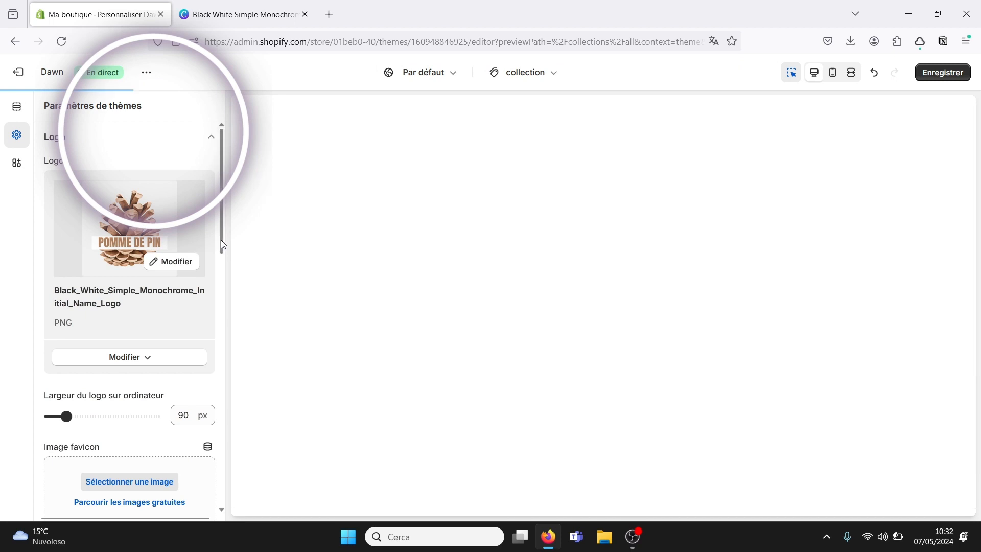
Step: Set the pine cone logo PNG from the store library as the theme's favicon image
{"action": "left_click_drag", "start_coordinate": [221, 240], "coordinate": [221, 255]}
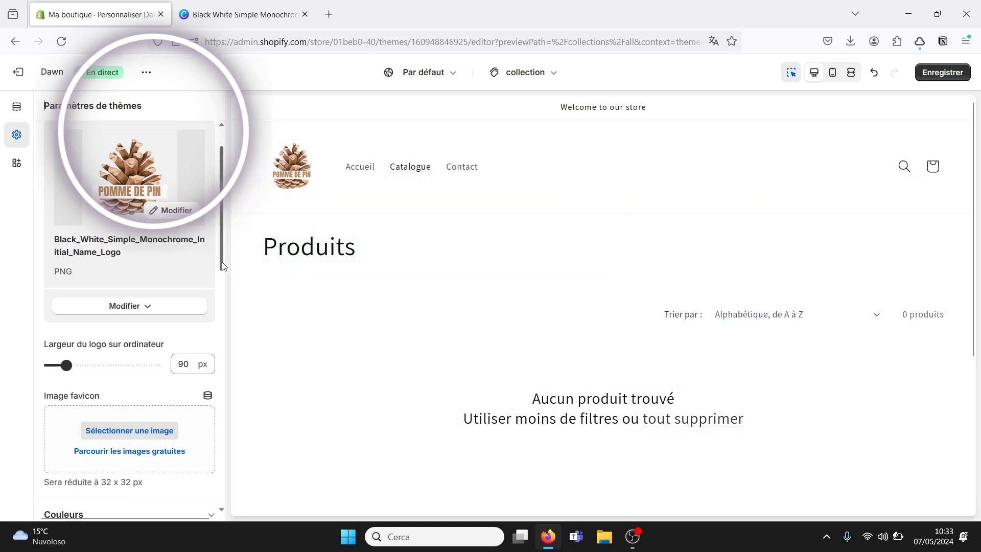
{"action": "left_click_drag", "start_coordinate": [222, 260], "coordinate": [222, 325]}
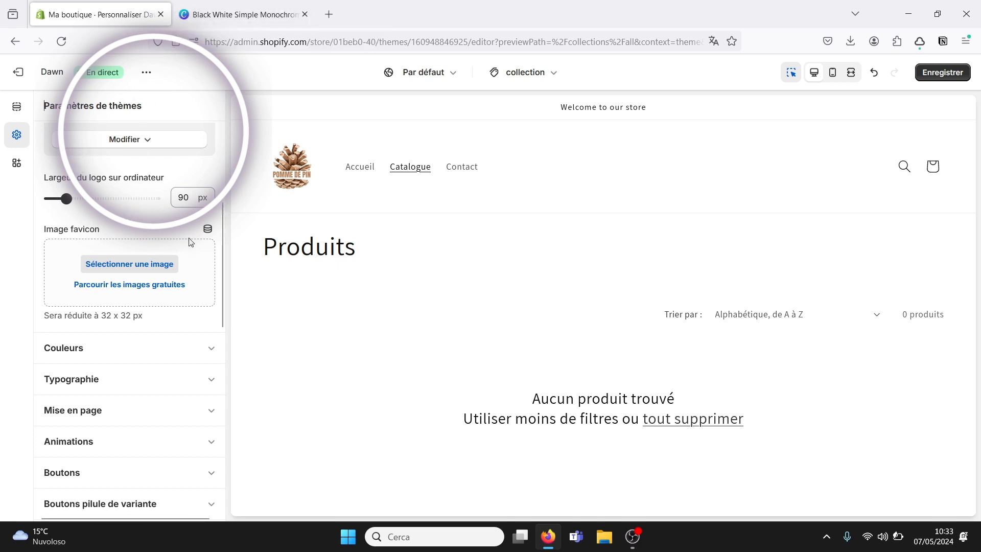
{"action": "scroll", "coordinate": [222, 252], "scroll_direction": "up", "scroll_amount": 2}
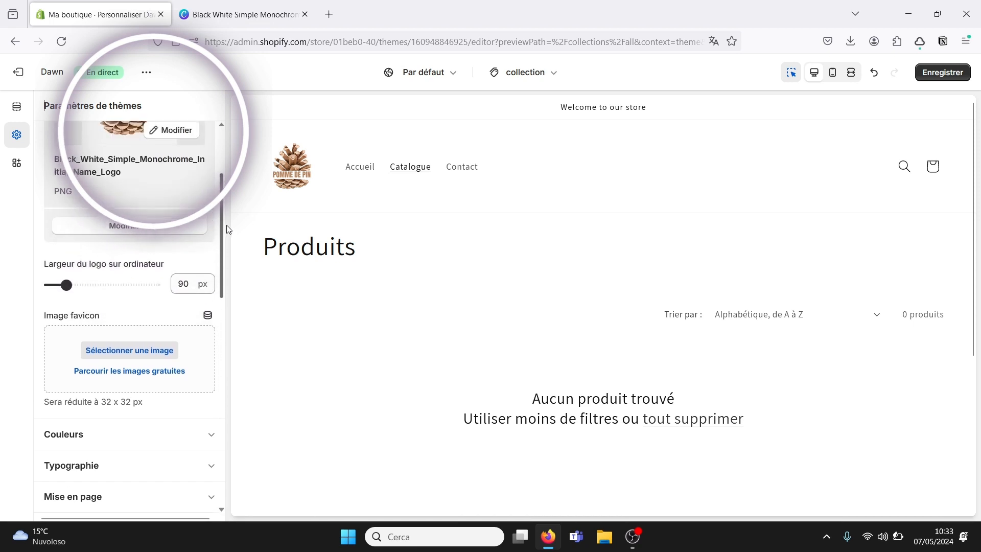
{"action": "scroll", "coordinate": [168, 296], "scroll_direction": "down", "scroll_amount": 1}
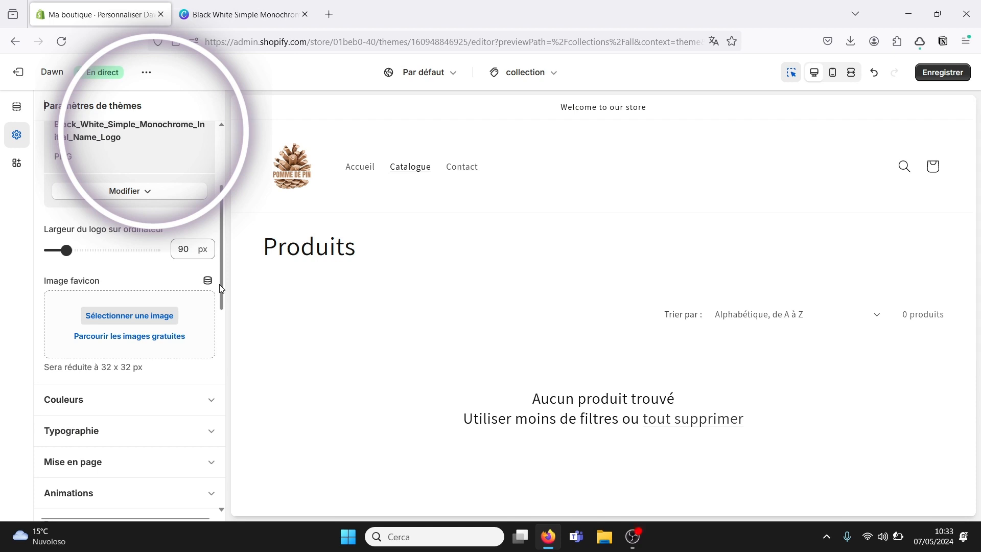
{"action": "left_click_drag", "start_coordinate": [219, 284], "coordinate": [228, 243]}
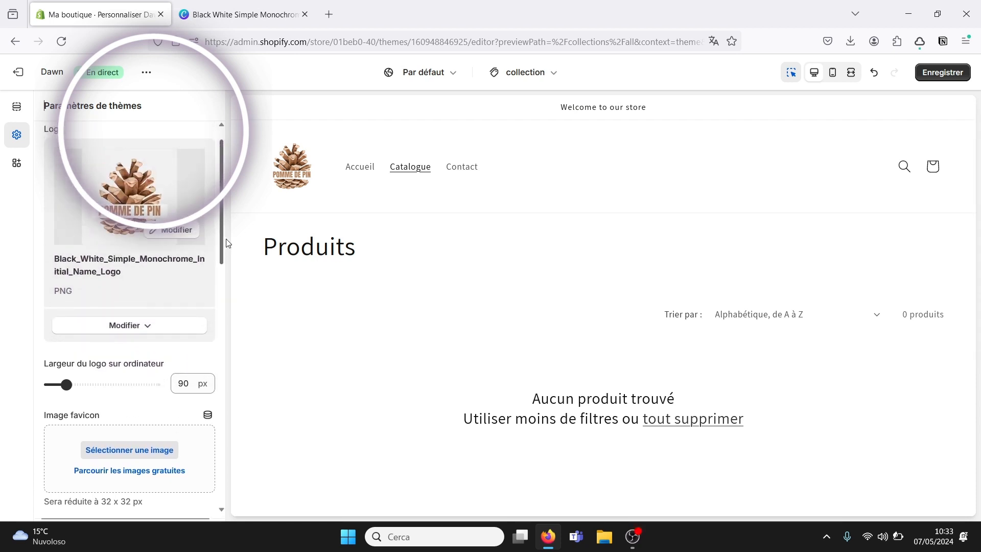
{"action": "scroll", "coordinate": [141, 352], "scroll_direction": "down", "scroll_amount": 3}
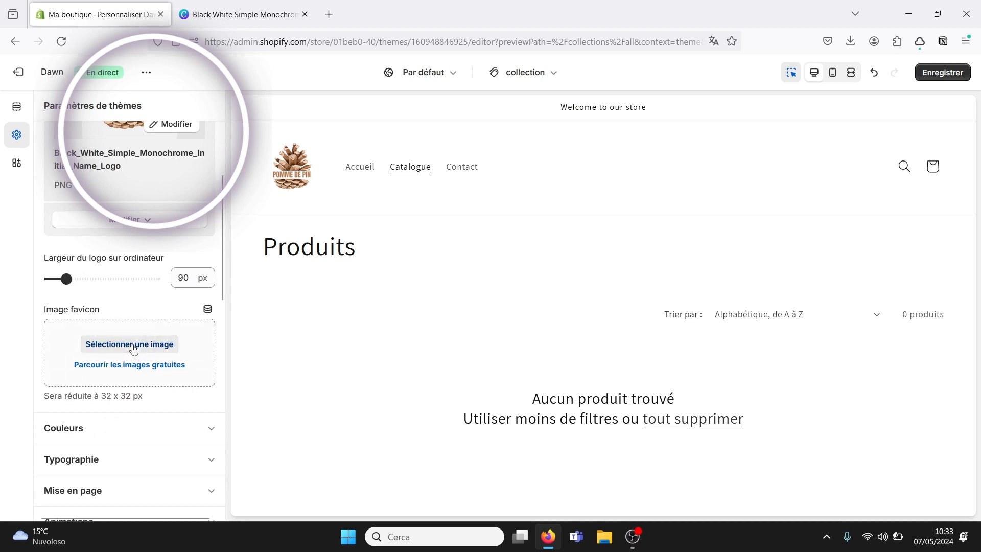
{"action": "left_click", "coordinate": [133, 348]}
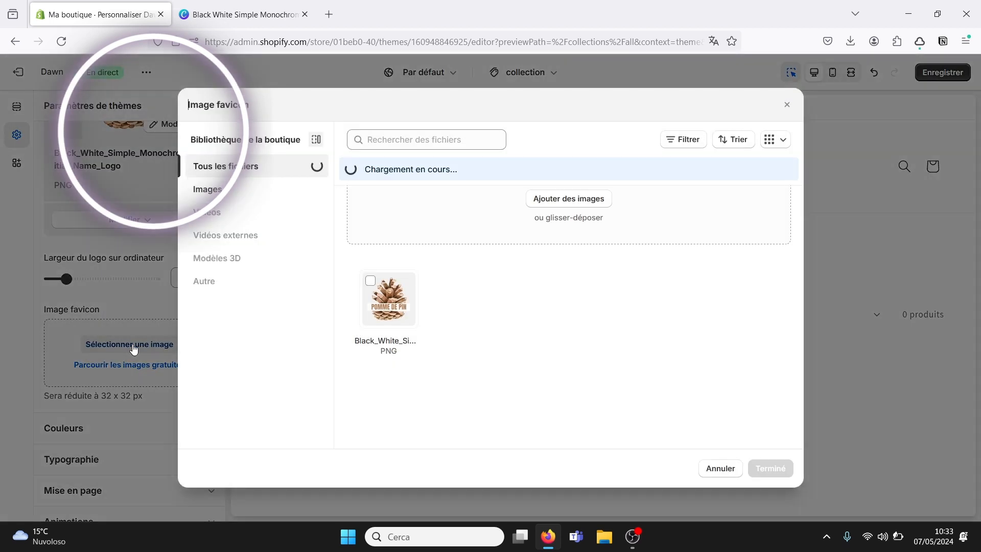
{"action": "left_click", "coordinate": [388, 296]}
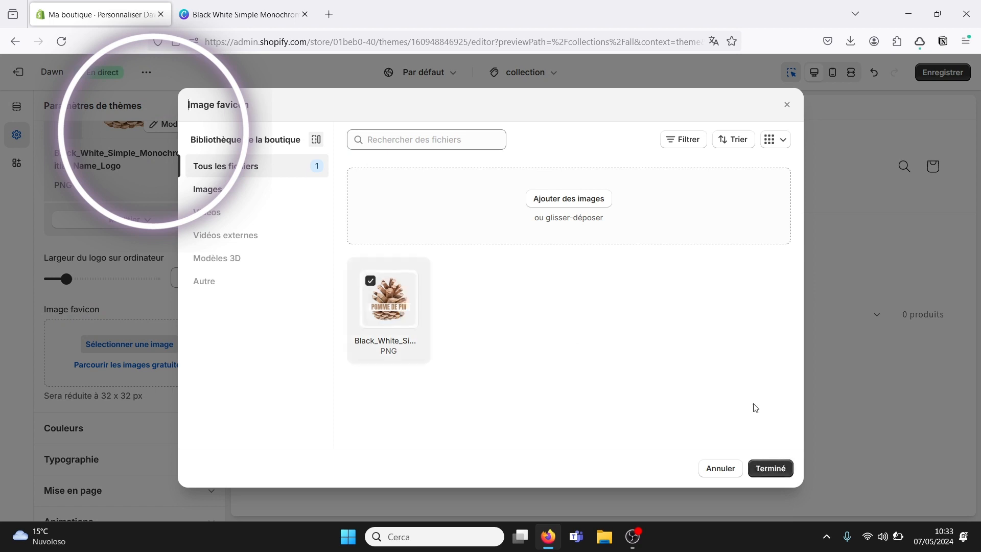
{"action": "left_click", "coordinate": [769, 467]}
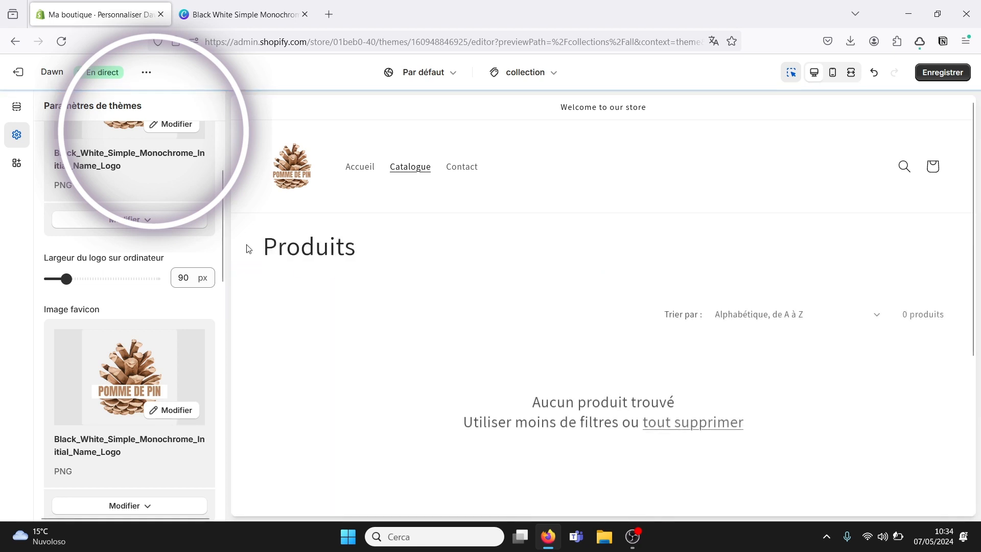
Step: Examine the theme's color schemes, including the text color options of Nuancier 1, and return to the scheme list
{"action": "left_click_drag", "start_coordinate": [221, 236], "coordinate": [222, 319]}
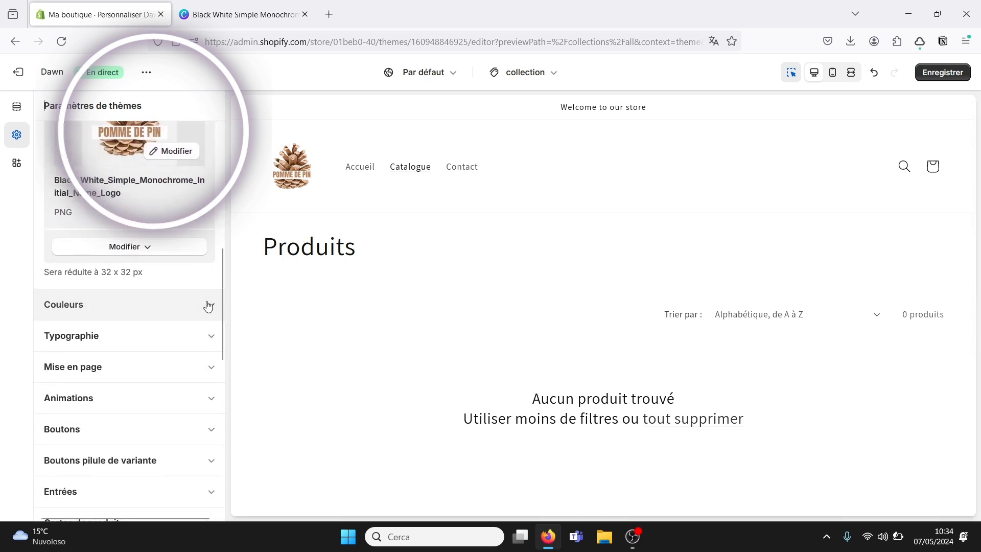
{"action": "scroll", "coordinate": [208, 305], "scroll_direction": "down", "scroll_amount": 5}
{"action": "left_click_drag", "start_coordinate": [222, 312], "coordinate": [251, 133]}
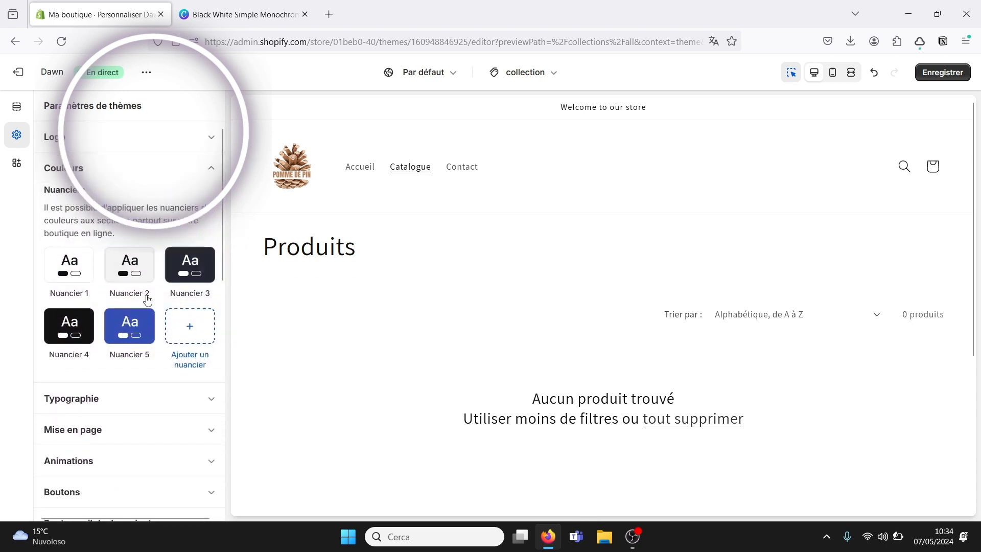
{"action": "left_click", "coordinate": [71, 261]}
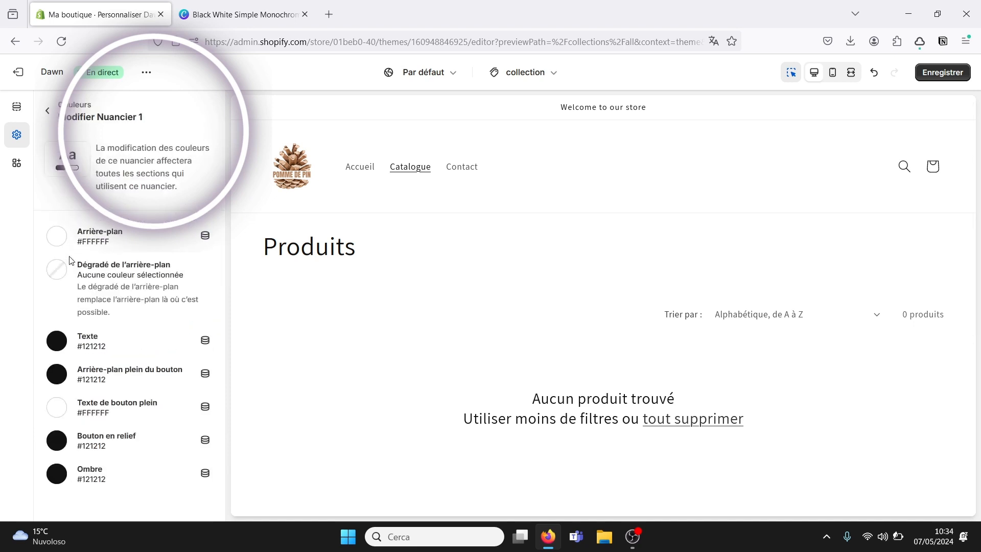
{"action": "left_click", "coordinate": [106, 342]}
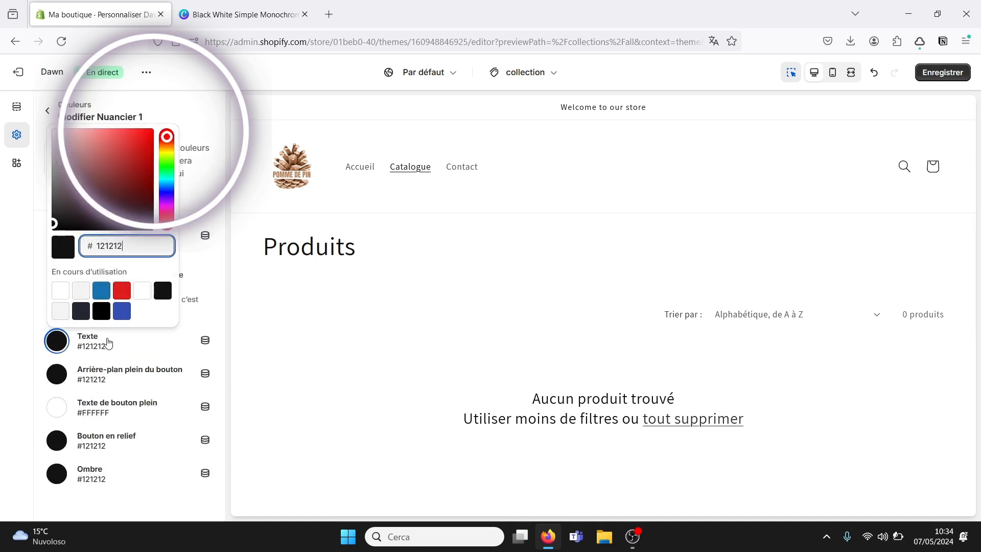
{"action": "left_click", "coordinate": [206, 205]}
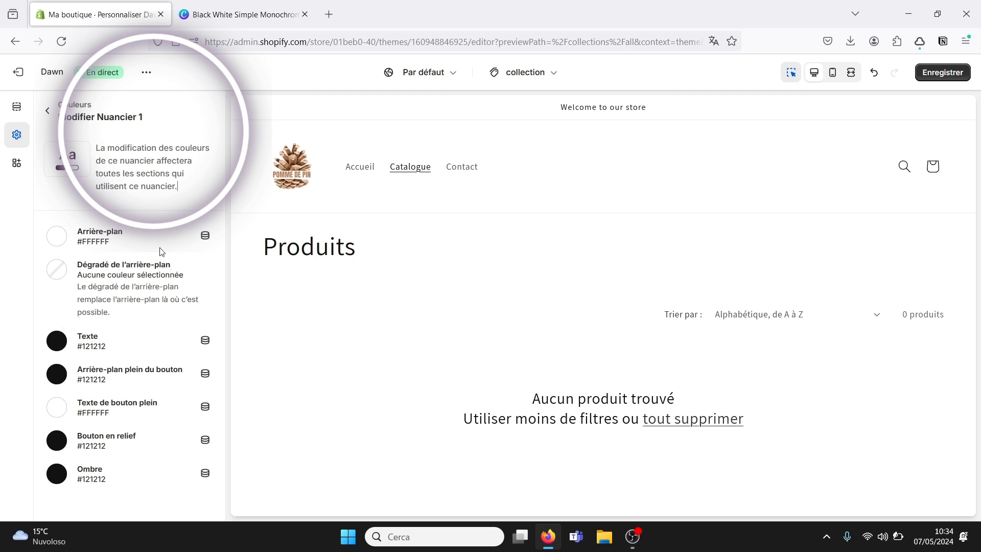
{"action": "left_click", "coordinate": [47, 111]}
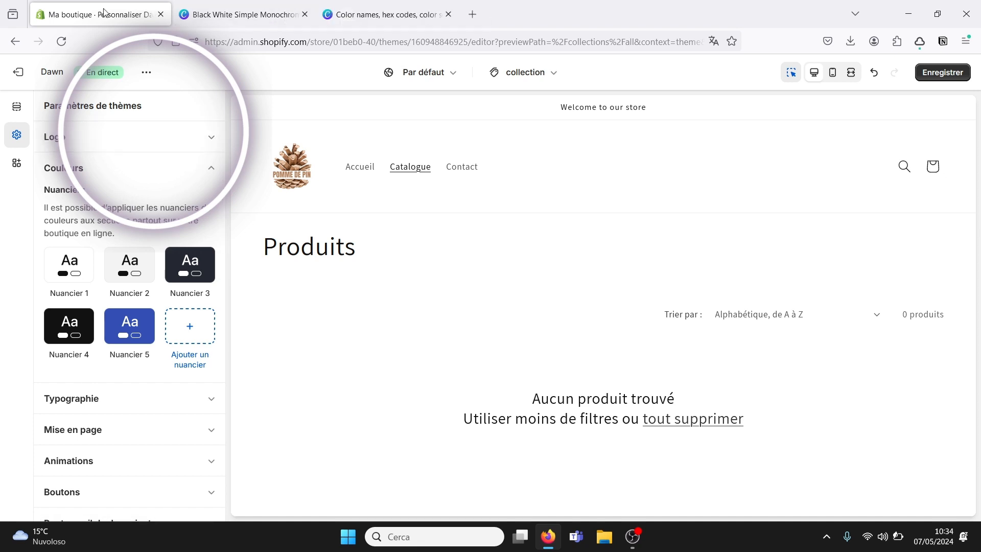
Step: Switch to Canva's Colors page, browse the color palette ideas, and open the Green Blaze combination
{"action": "left_click", "coordinate": [341, 6]}
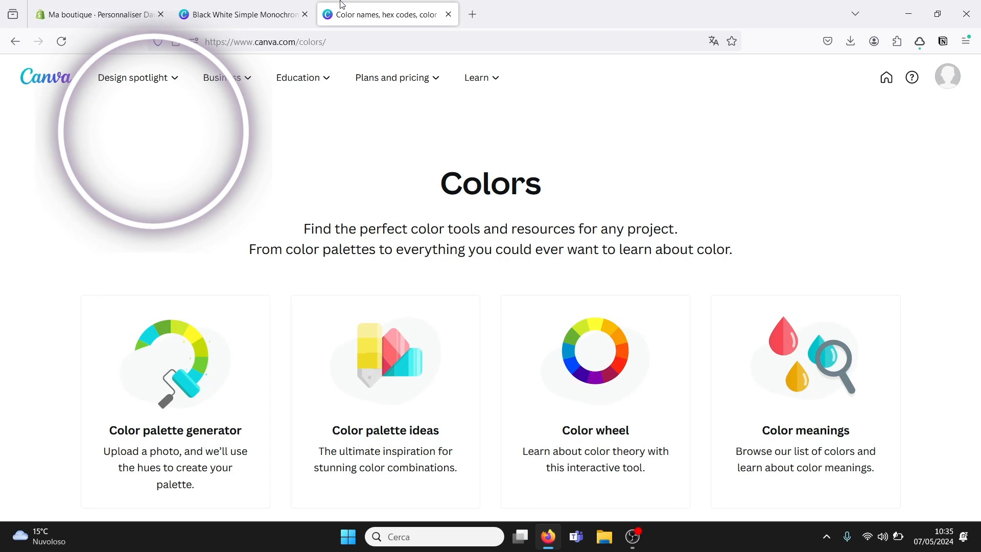
{"action": "scroll", "coordinate": [978, 185], "scroll_direction": "down", "scroll_amount": 2}
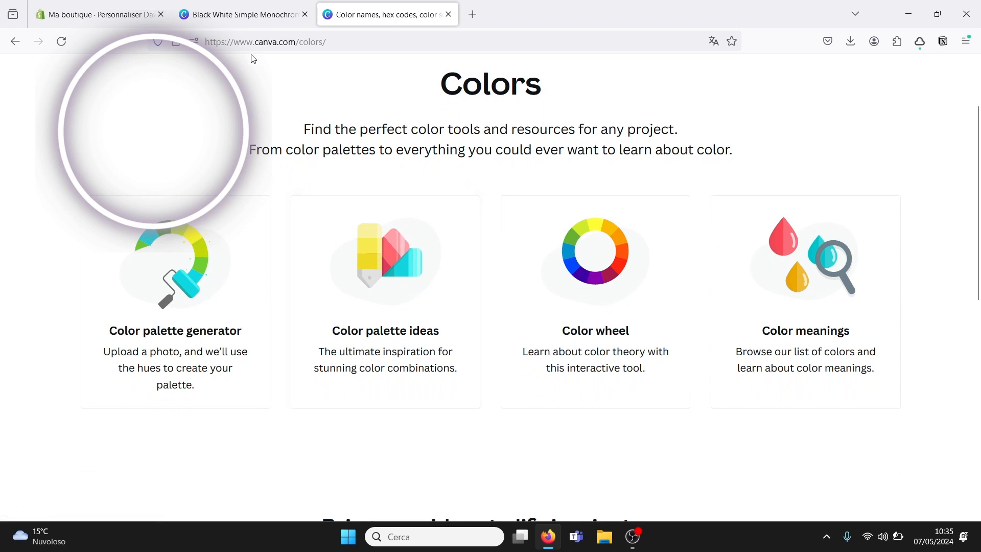
{"action": "left_click", "coordinate": [381, 258]}
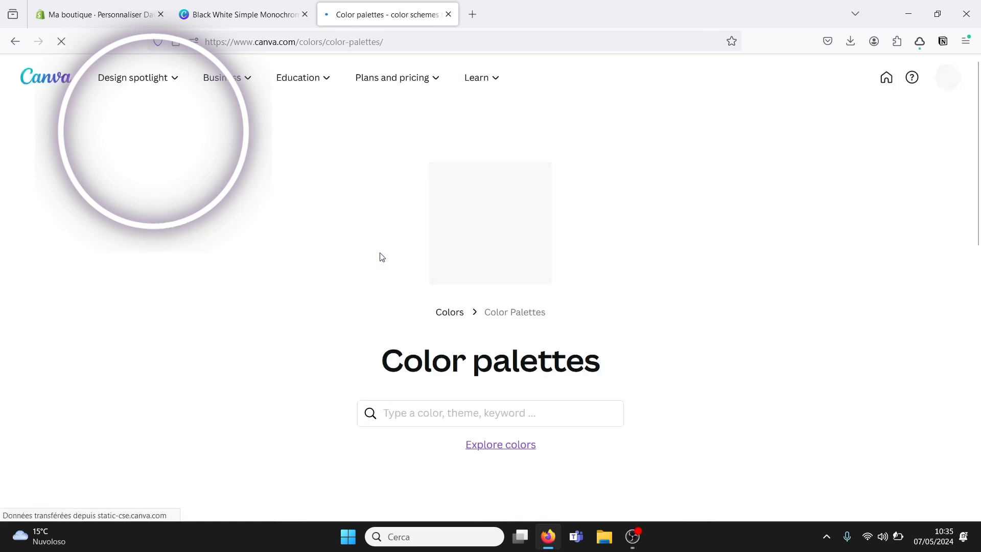
{"action": "left_click_drag", "start_coordinate": [979, 152], "coordinate": [980, 344]}
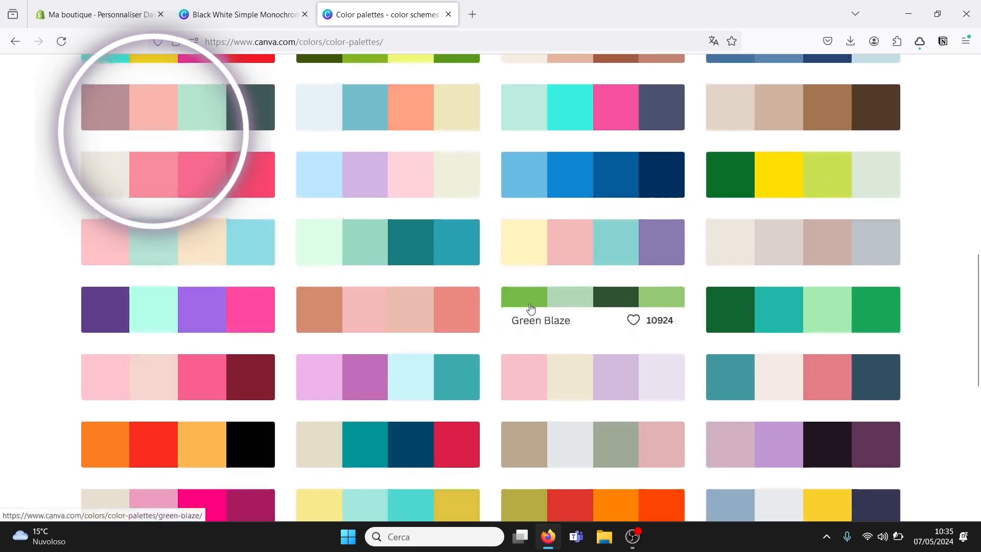
{"action": "left_click", "coordinate": [593, 301]}
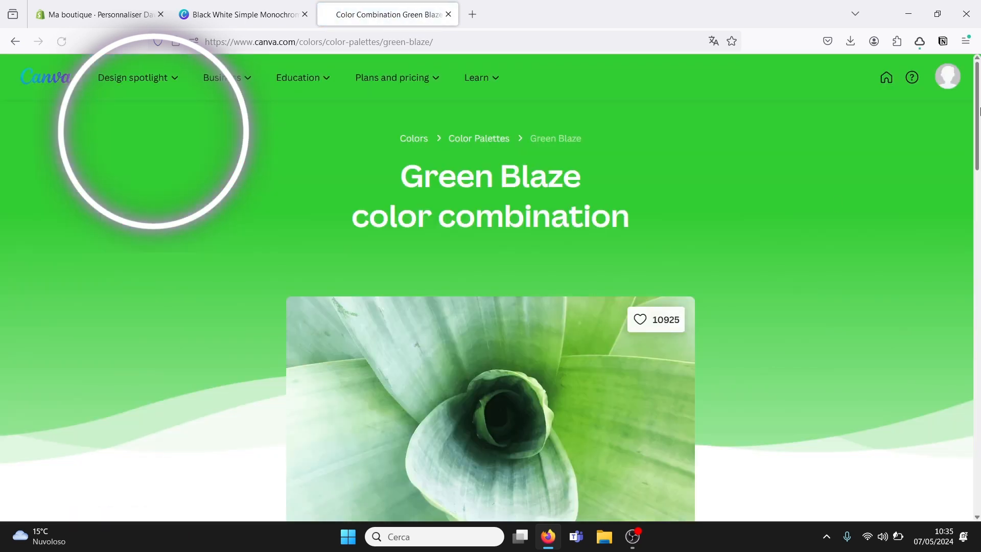
Step: Examine the Green Blaze palette's hex codes, highlight the Lime Green code, and return to the start of the color palettes page
{"action": "left_click_drag", "start_coordinate": [980, 124], "coordinate": [980, 213]}
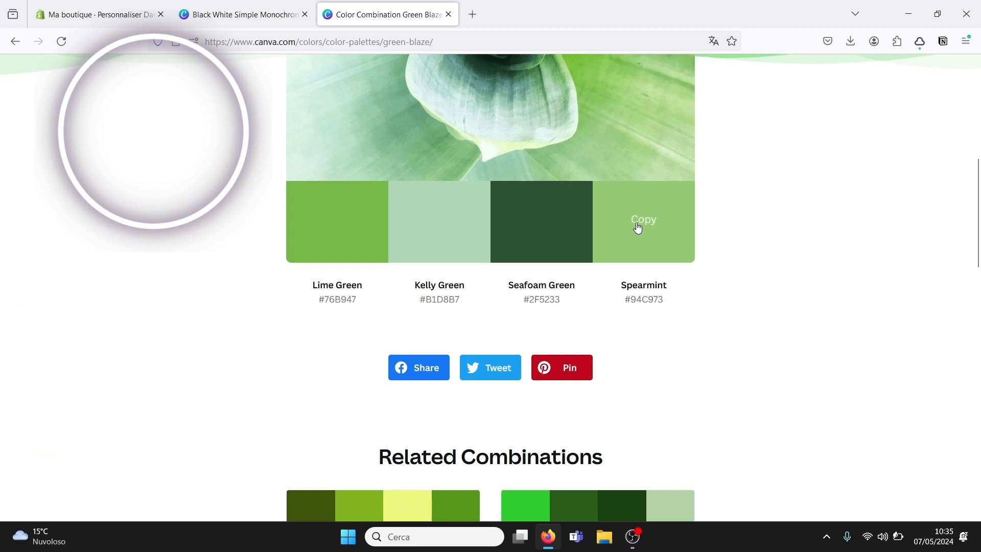
{"action": "left_click_drag", "start_coordinate": [979, 214], "coordinate": [979, 215]}
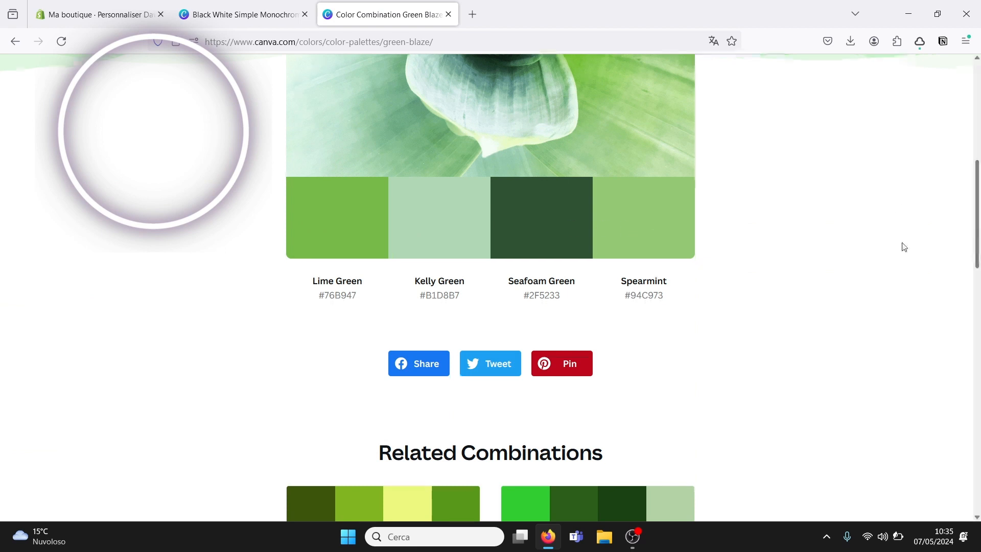
{"action": "left_click_drag", "start_coordinate": [320, 297], "coordinate": [364, 296]}
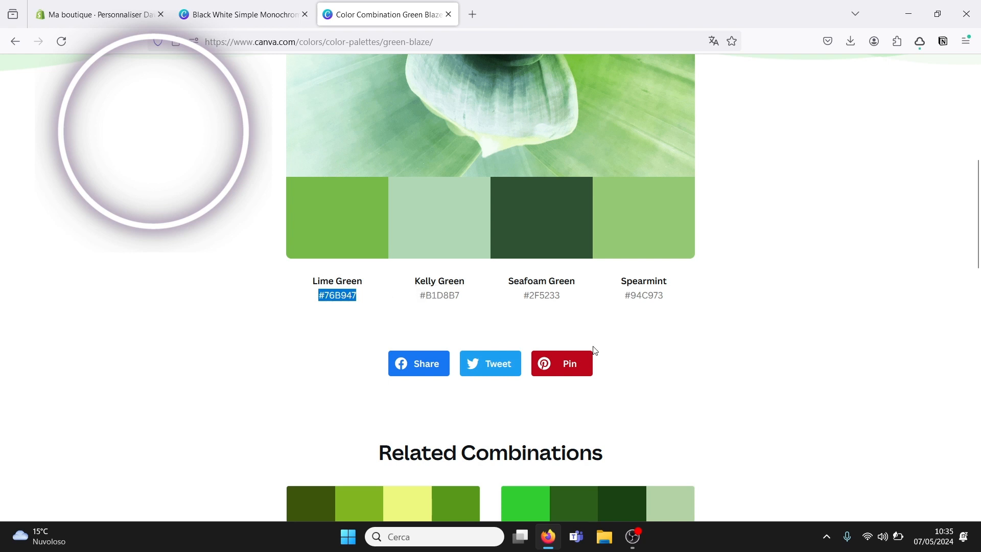
{"action": "left_click_drag", "start_coordinate": [979, 225], "coordinate": [978, 127]}
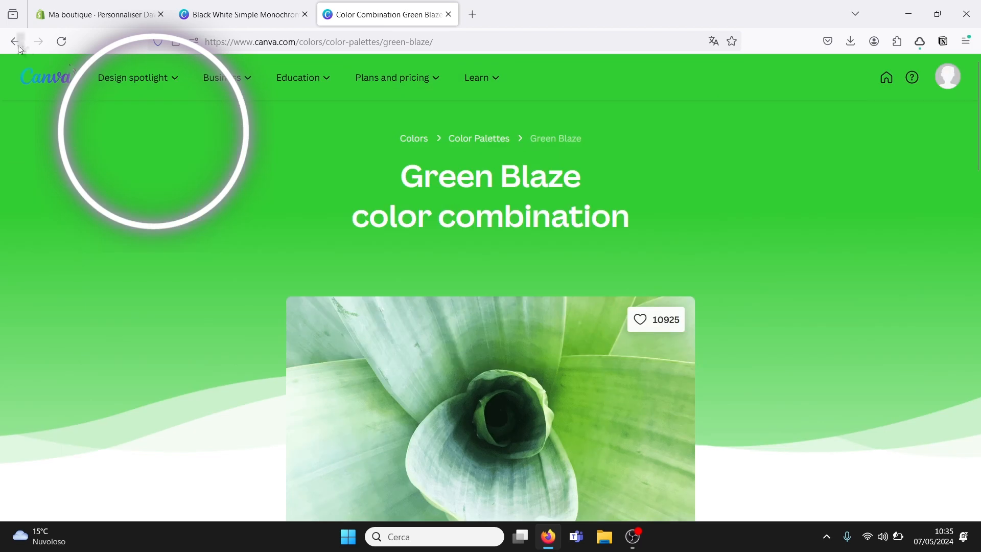
{"action": "left_click", "coordinate": [18, 46]}
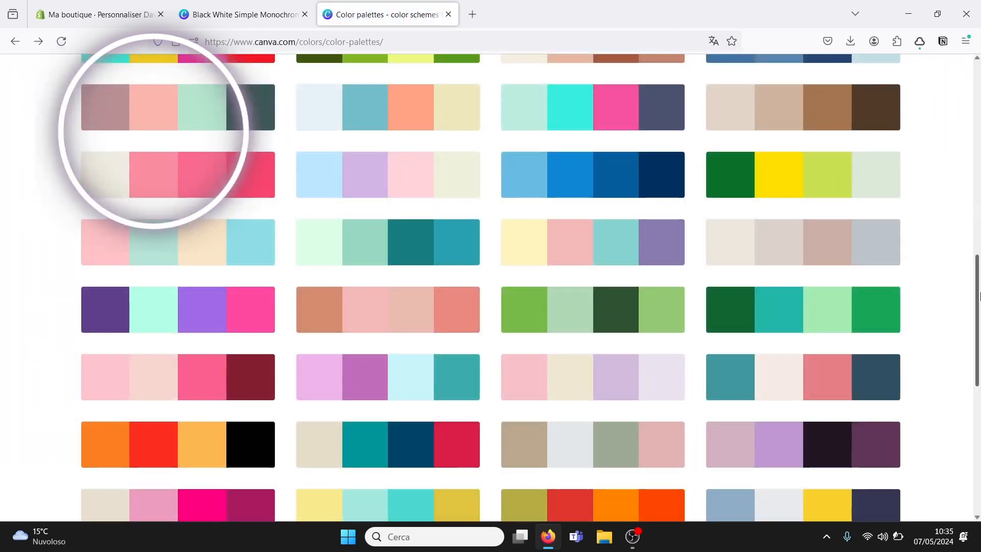
{"action": "left_click_drag", "start_coordinate": [979, 209], "coordinate": [979, 43]}
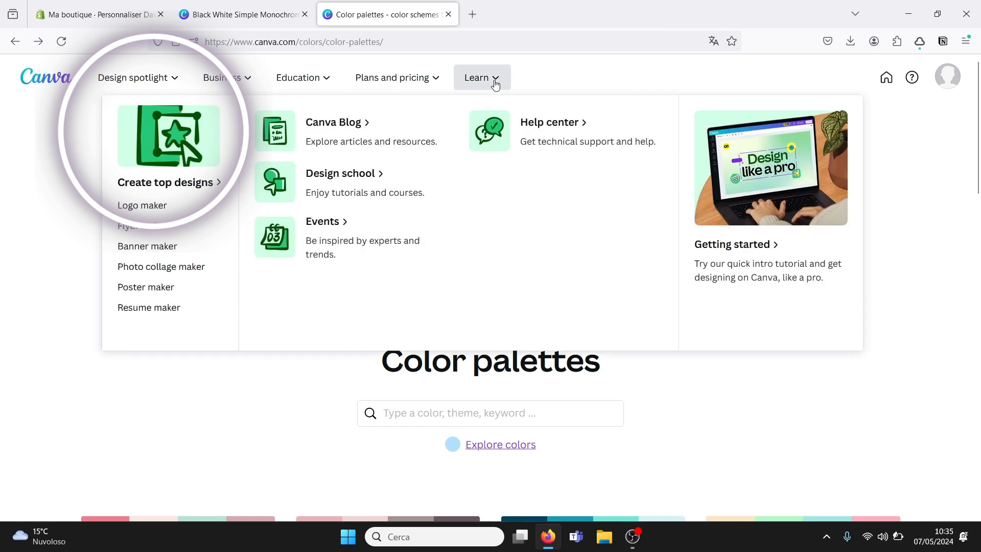
Step: Switch back to the Shopify theme editor, collapse the color settings, and view the heading and body font settings
{"action": "left_click", "coordinate": [131, 9]}
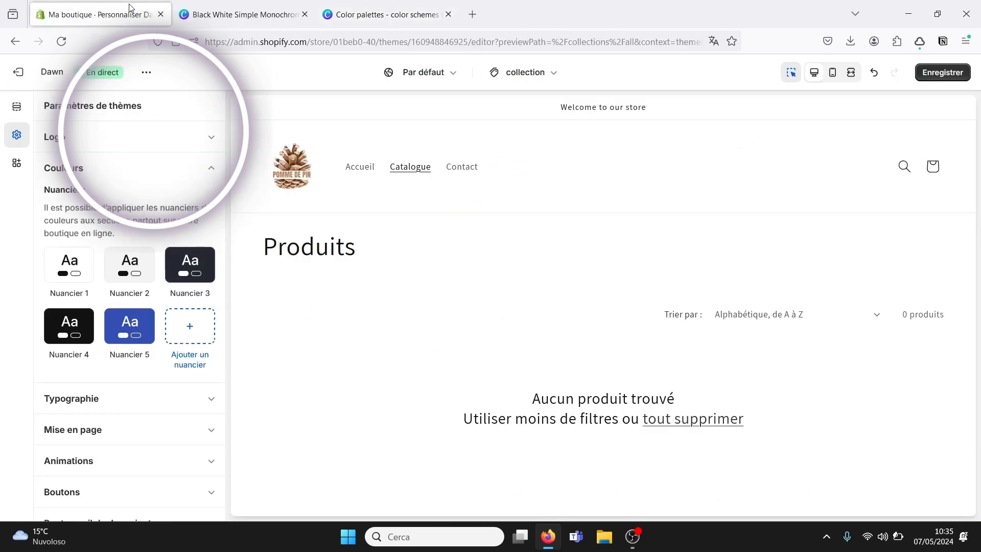
{"action": "left_click", "coordinate": [211, 171]}
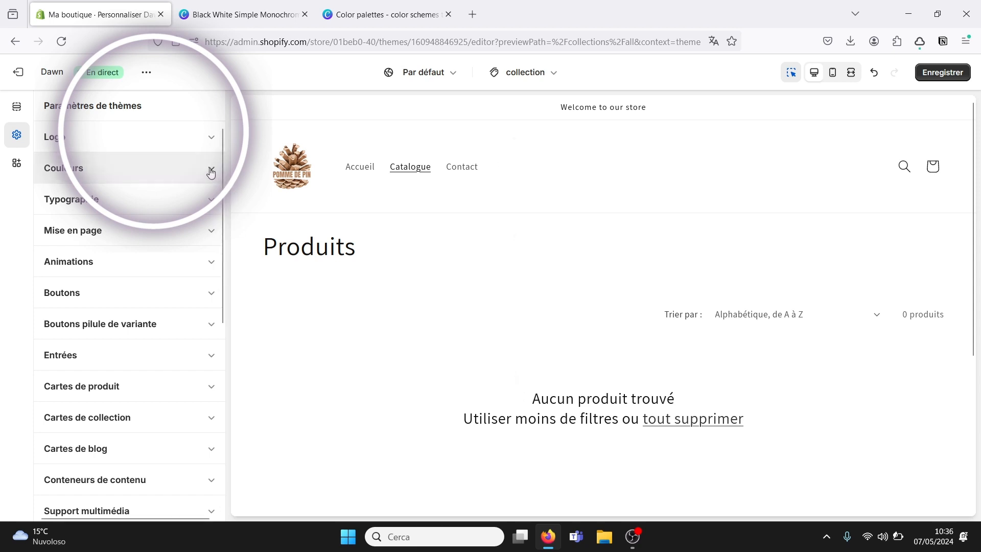
{"action": "left_click", "coordinate": [208, 201]}
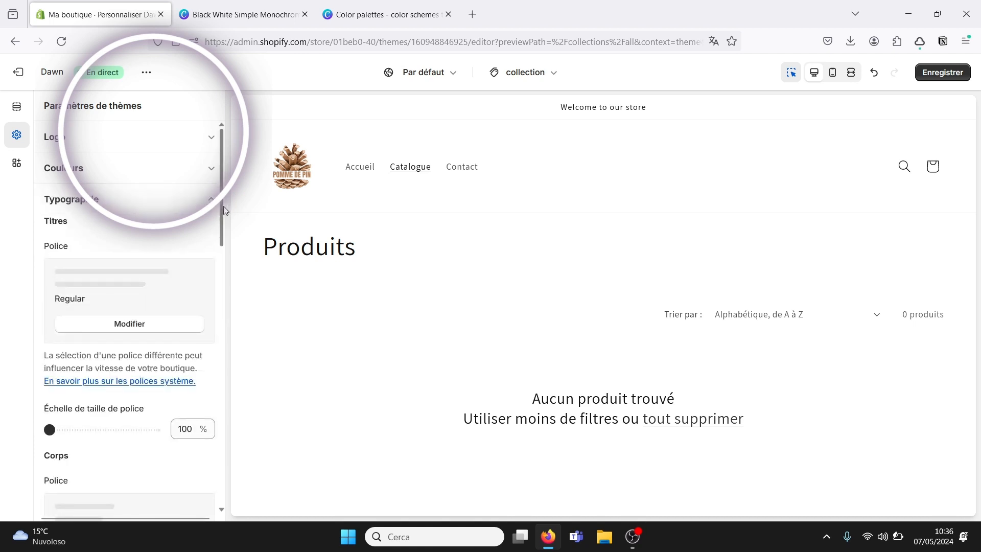
{"action": "scroll", "coordinate": [223, 211], "scroll_direction": "down", "scroll_amount": 2}
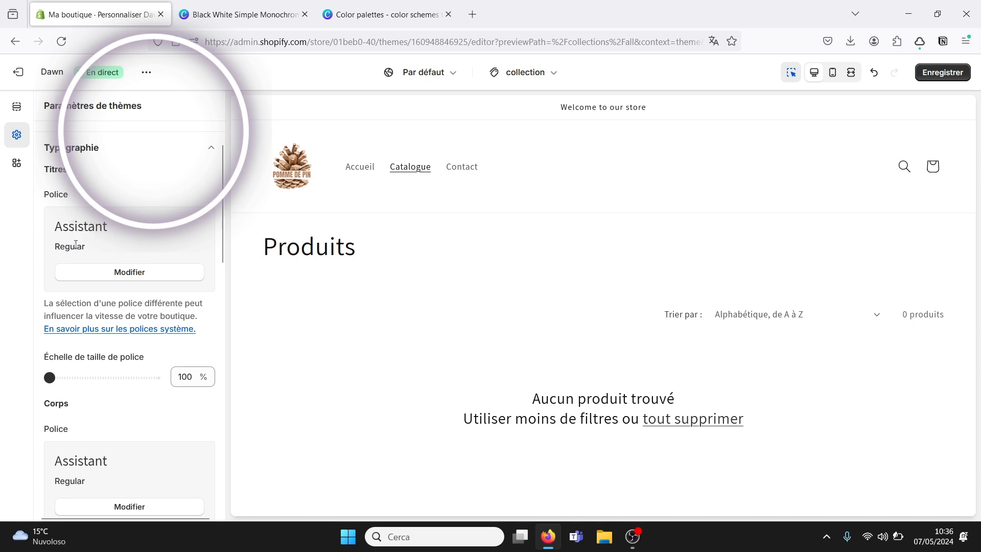
Step: Try the Serif system font for the headings, browse the other available fonts, and cancel the font change
{"action": "left_click", "coordinate": [122, 275]}
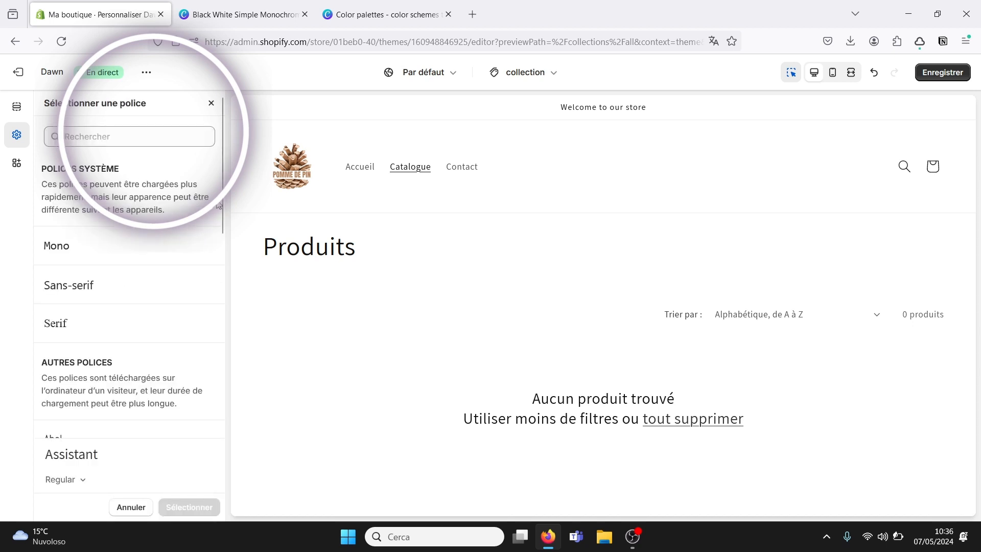
{"action": "left_click_drag", "start_coordinate": [218, 206], "coordinate": [221, 228]}
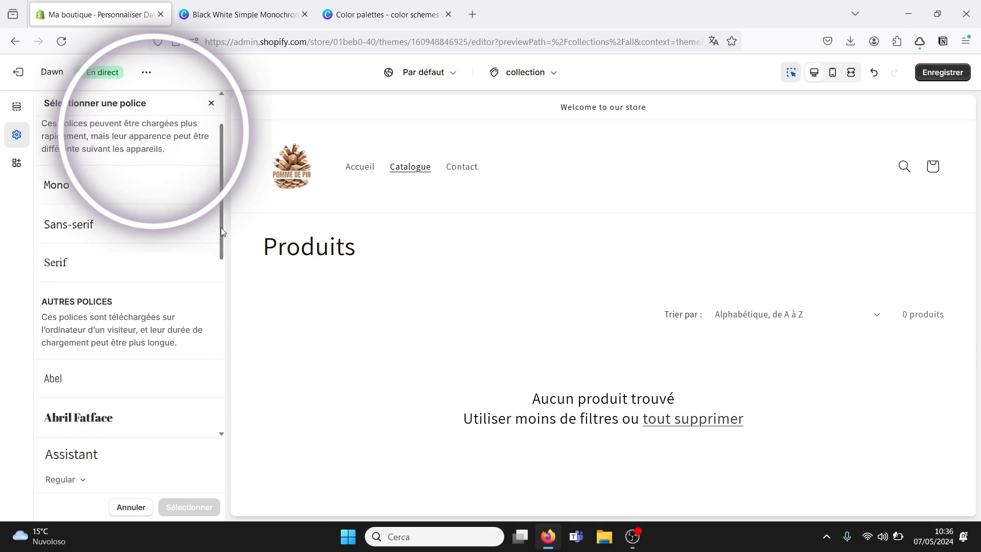
{"action": "left_click", "coordinate": [71, 266]}
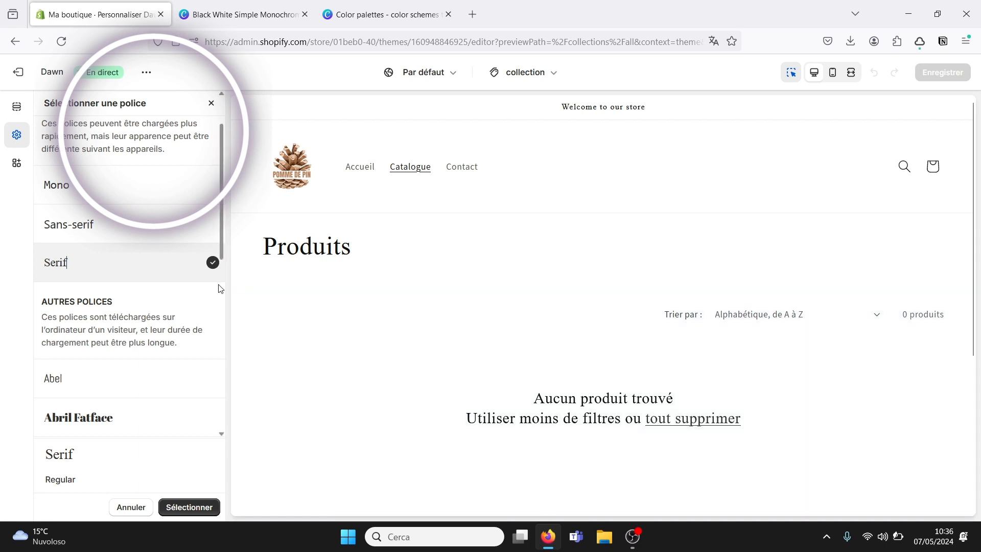
{"action": "left_click_drag", "start_coordinate": [221, 239], "coordinate": [224, 349]}
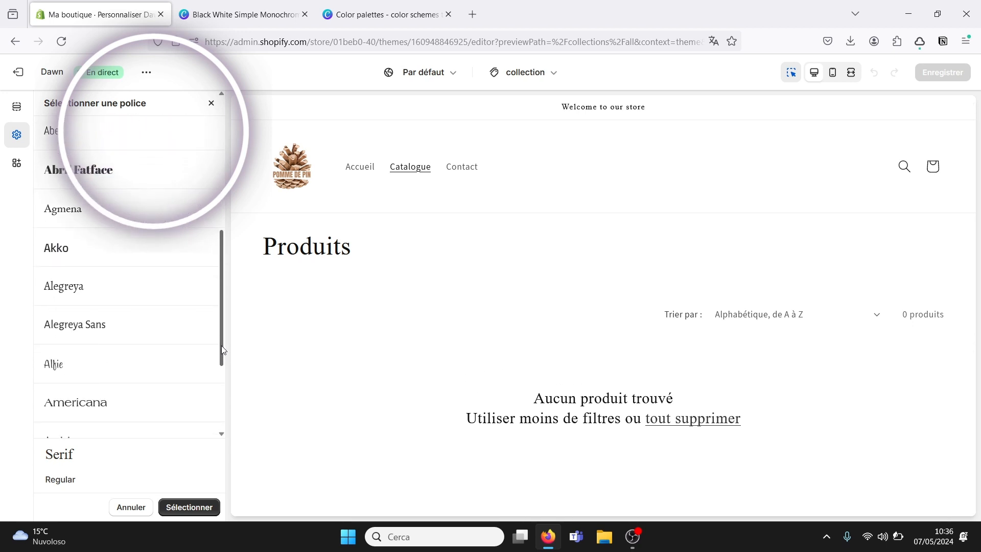
{"action": "left_click", "coordinate": [137, 506]}
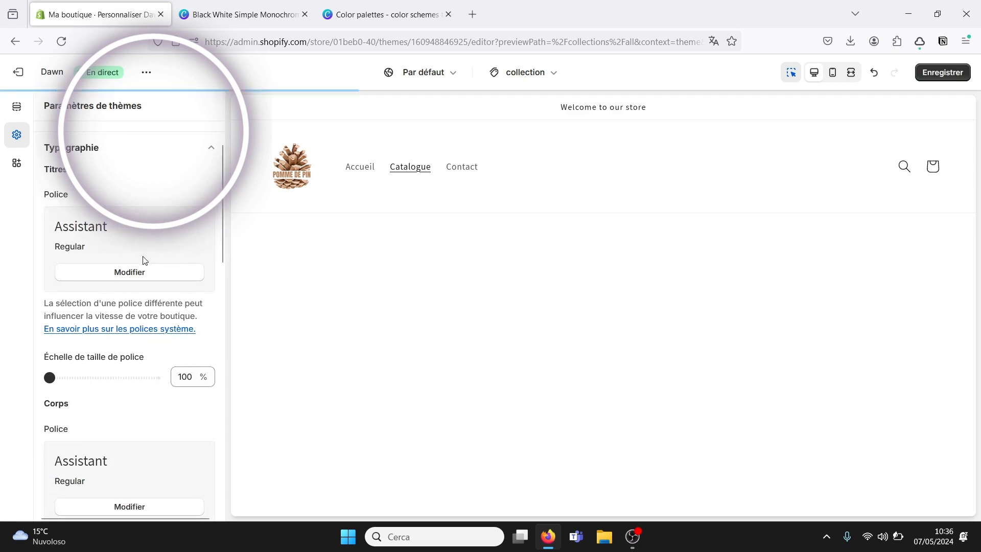
Step: Examine the heading and body font and size scale settings, and look through the remaining theme setting categories
{"action": "scroll", "coordinate": [89, 170], "scroll_direction": "down", "scroll_amount": 1}
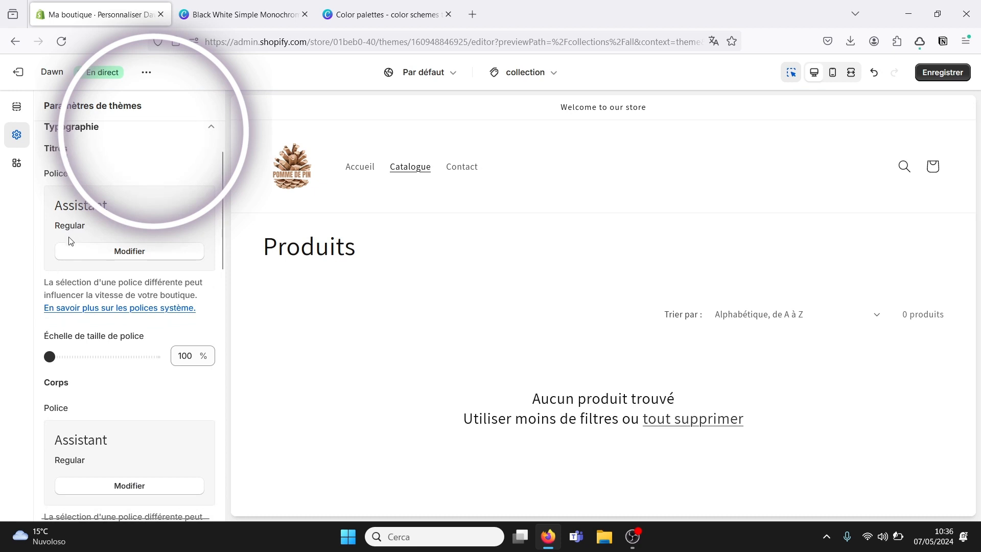
{"action": "scroll", "coordinate": [223, 262], "scroll_direction": "down", "scroll_amount": 1}
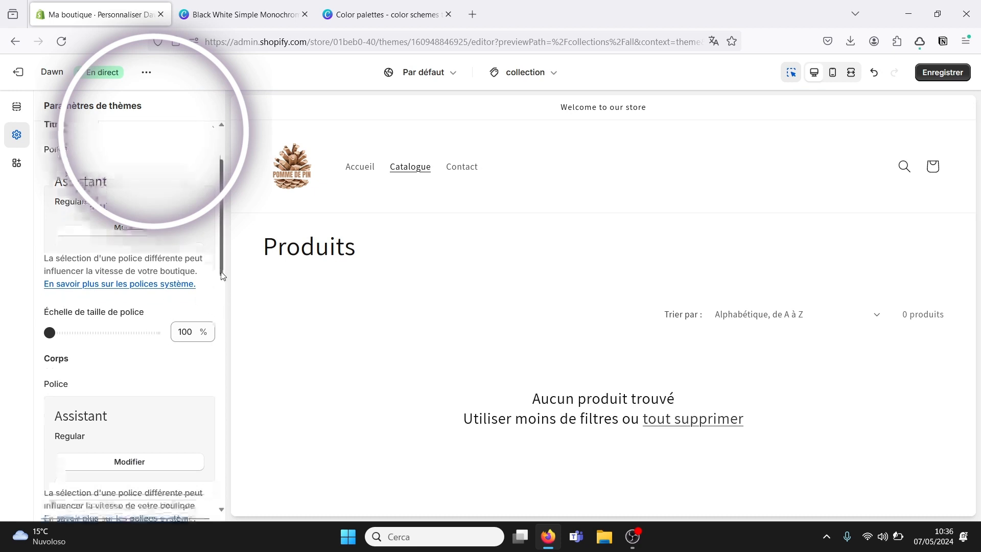
{"action": "scroll", "coordinate": [222, 274], "scroll_direction": "down", "scroll_amount": 3}
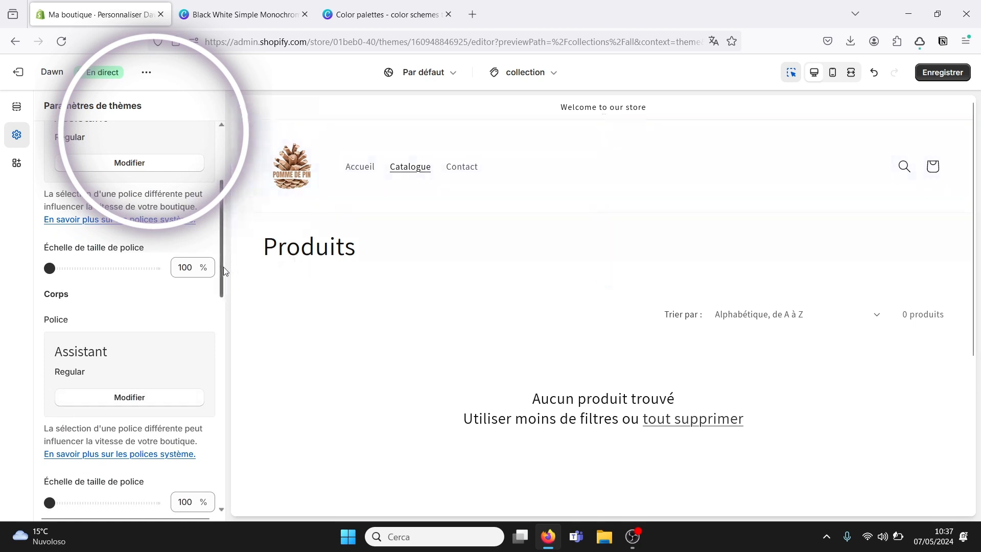
{"action": "left_click_drag", "start_coordinate": [222, 267], "coordinate": [217, 366]}
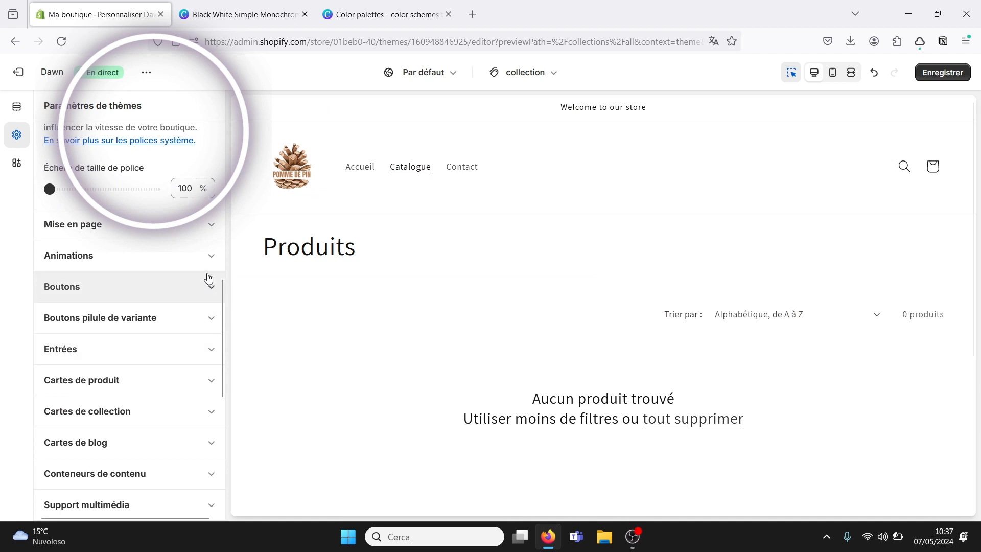
{"action": "left_click_drag", "start_coordinate": [224, 304], "coordinate": [241, 221]}
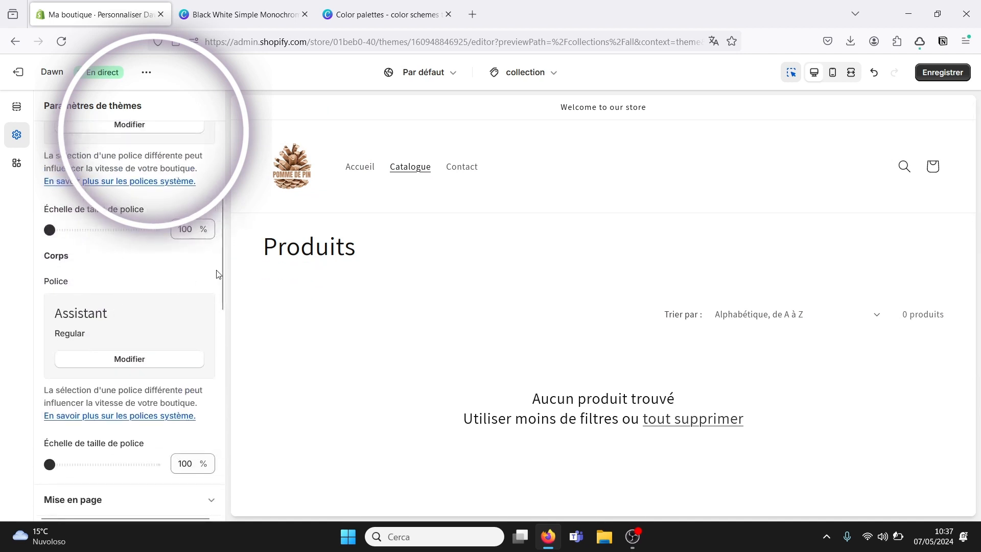
{"action": "left_click_drag", "start_coordinate": [220, 269], "coordinate": [222, 295]}
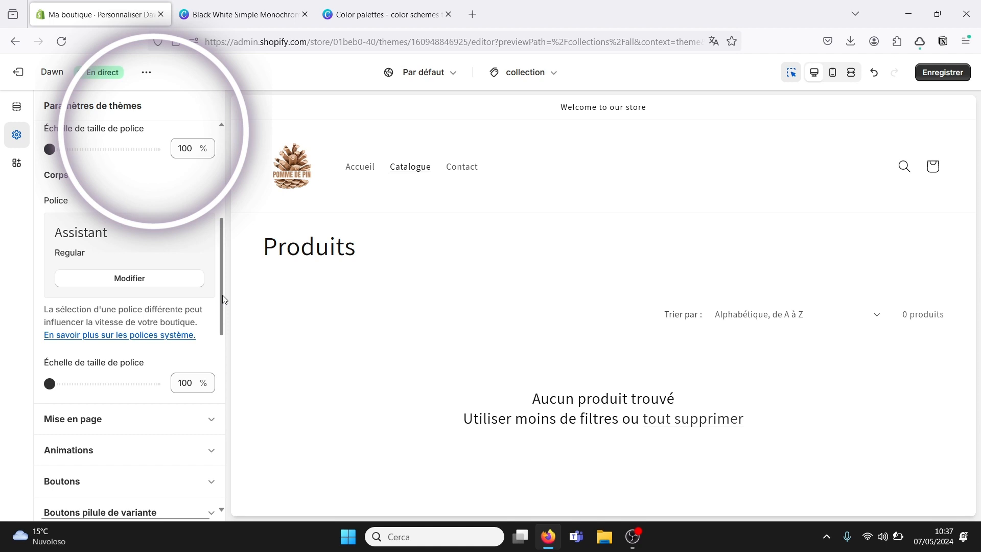
{"action": "left_click_drag", "start_coordinate": [222, 295], "coordinate": [216, 337]}
{"action": "scroll", "coordinate": [210, 291], "scroll_direction": "down", "scroll_amount": 4}
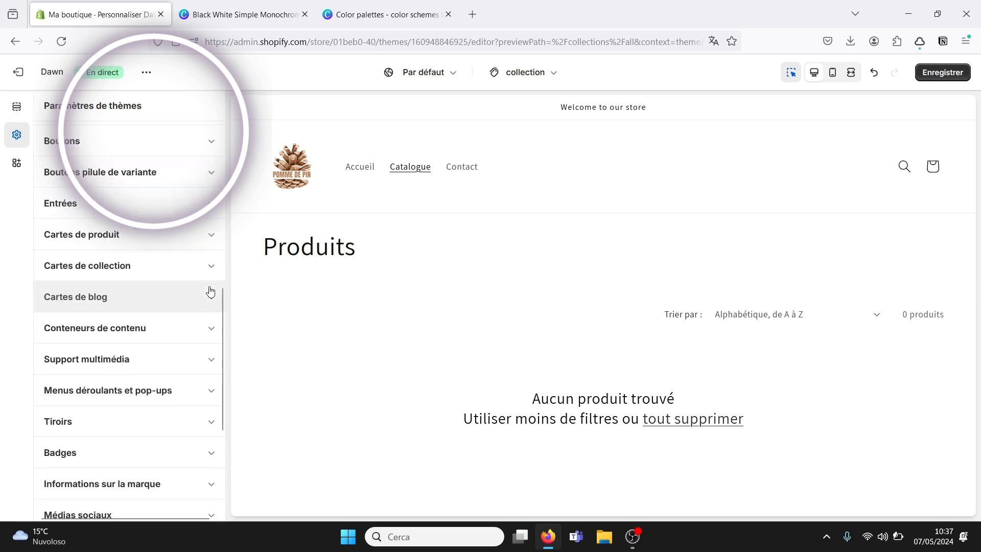
Step: Examine the Mise en page settings for page width, section spacing and grid spacing, and collapse them
{"action": "left_click_drag", "start_coordinate": [221, 311], "coordinate": [238, 149]}
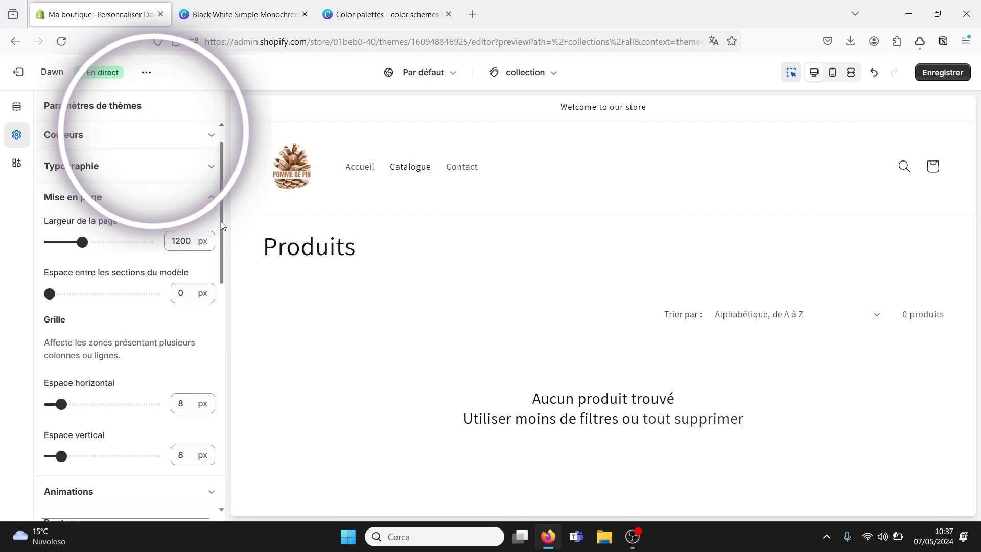
{"action": "scroll", "coordinate": [220, 221], "scroll_direction": "down", "scroll_amount": 2}
{"action": "scroll", "coordinate": [221, 234], "scroll_direction": "up", "scroll_amount": 1}
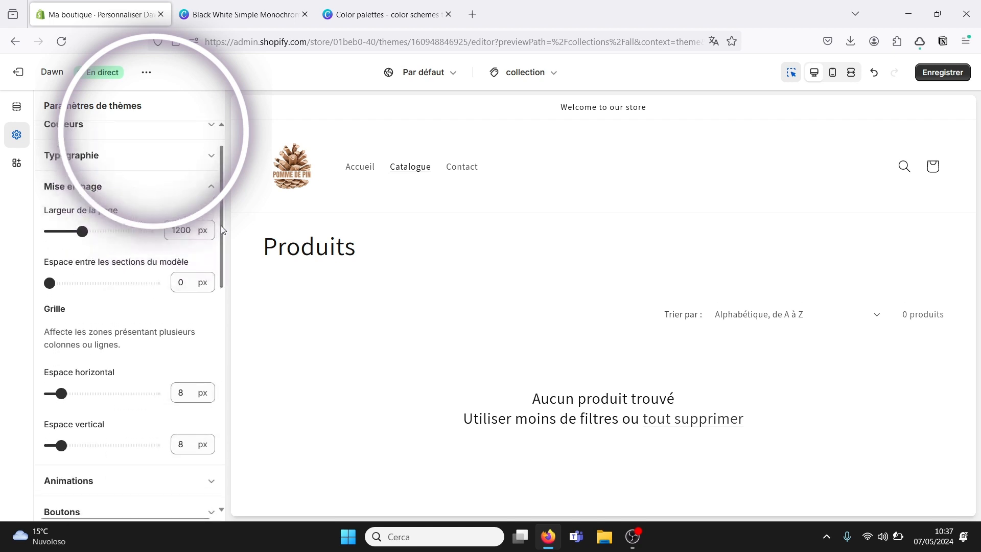
{"action": "left_click", "coordinate": [212, 190]}
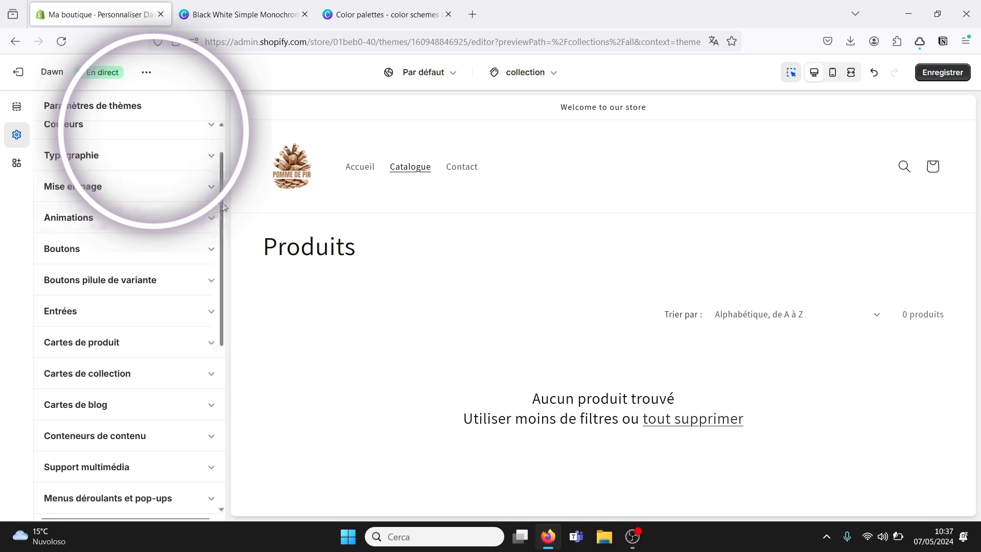
Step: Set the hover effect in the Animations settings to 3D lift
{"action": "left_click", "coordinate": [212, 222]}
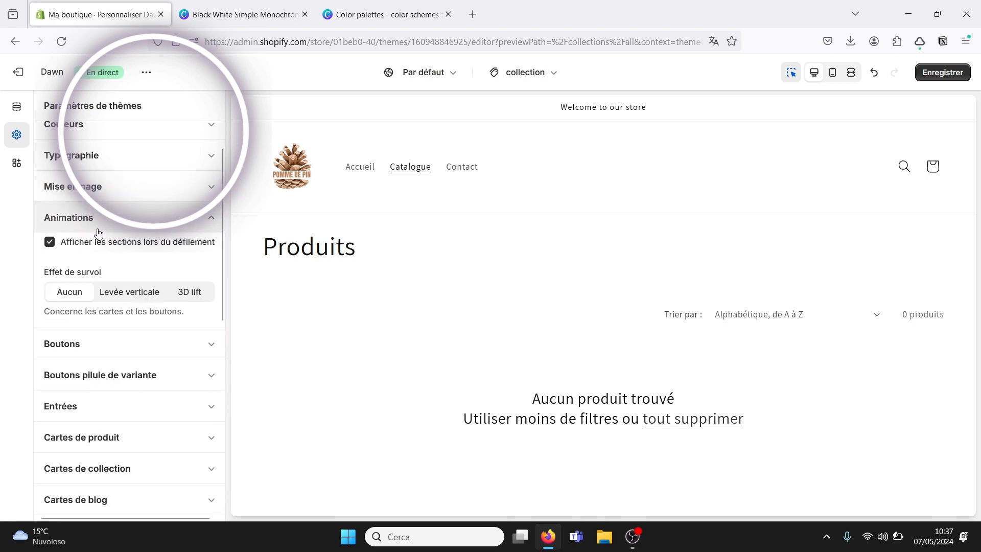
{"action": "left_click", "coordinate": [184, 296]}
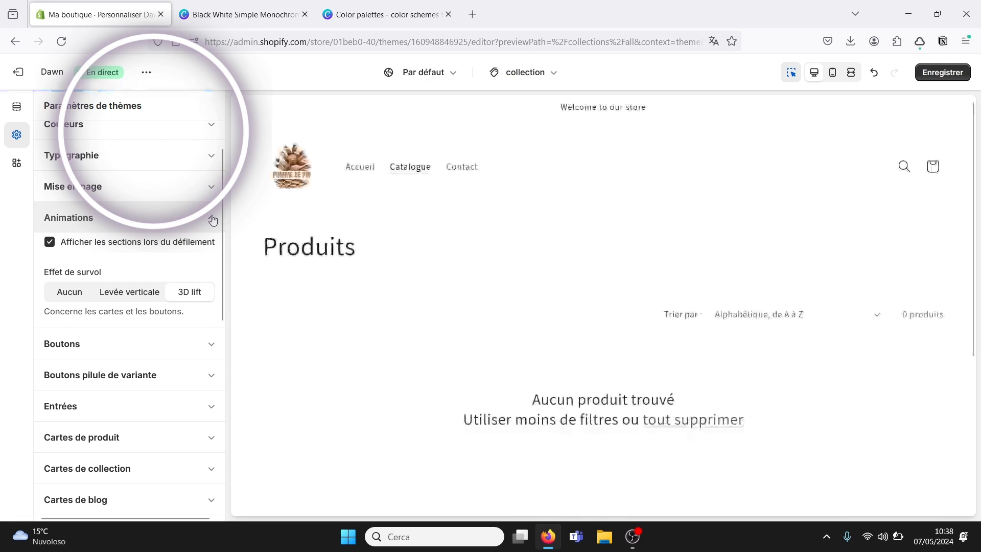
Step: Expand the Boutons settings and examine the button border and shadow options
{"action": "left_click_drag", "start_coordinate": [222, 239], "coordinate": [221, 284]}
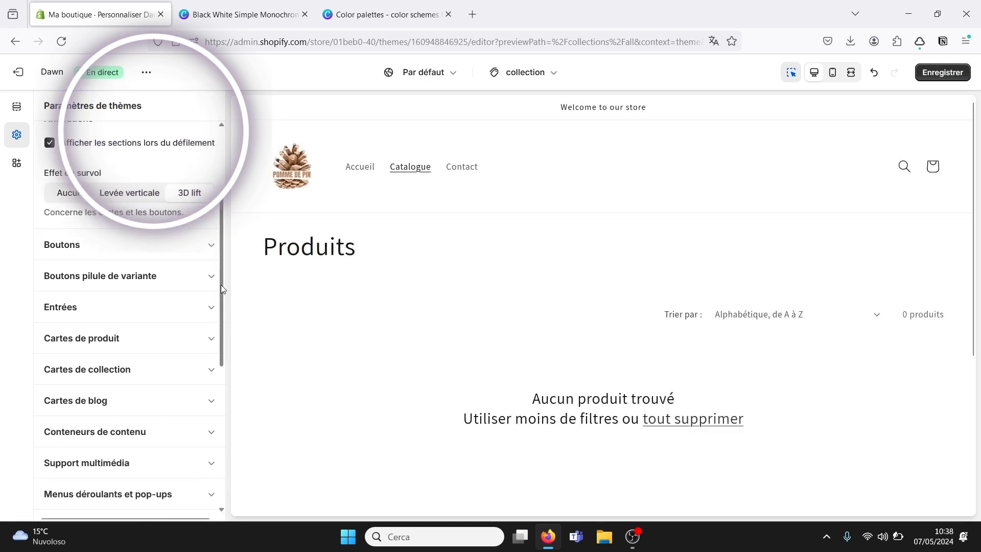
{"action": "left_click", "coordinate": [211, 248]}
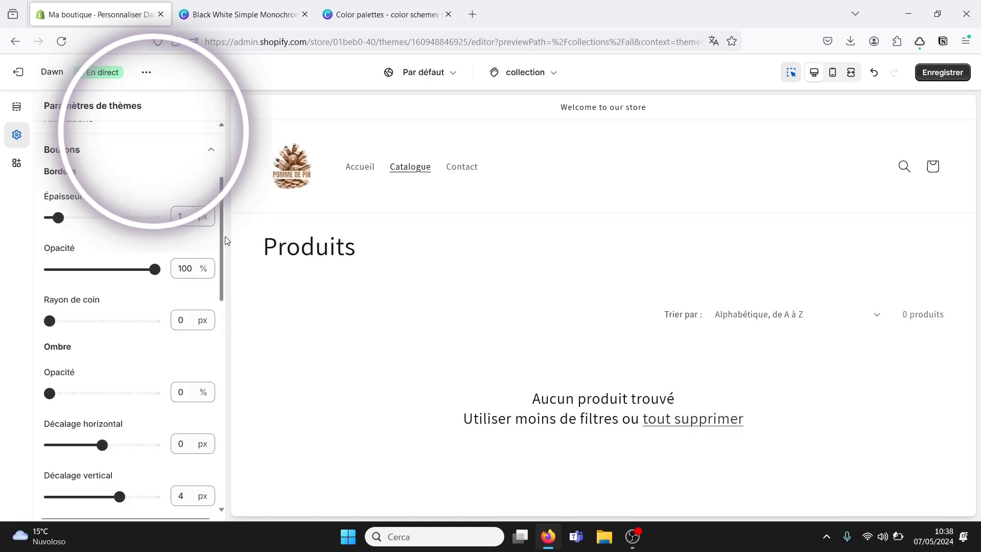
{"action": "left_click_drag", "start_coordinate": [220, 240], "coordinate": [220, 296]}
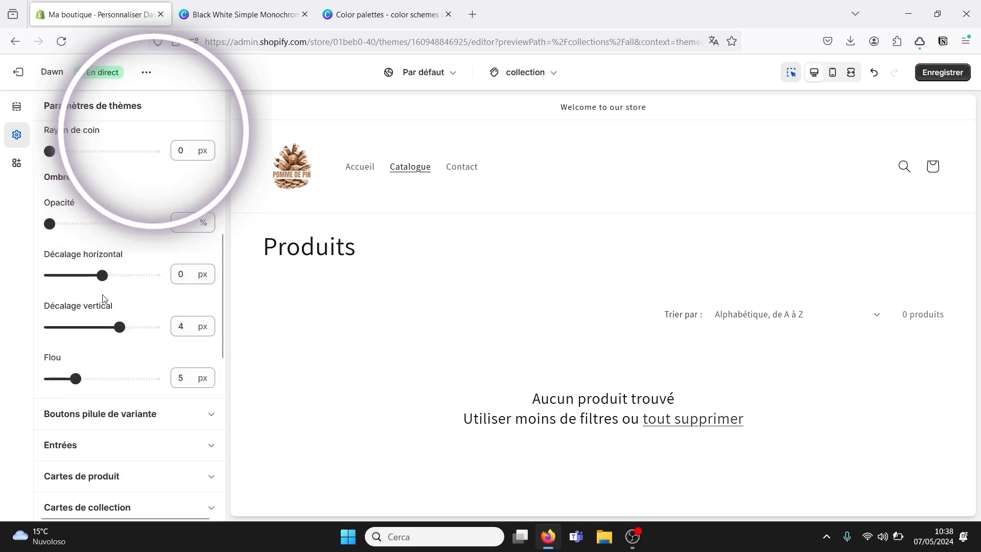
{"action": "left_click_drag", "start_coordinate": [222, 296], "coordinate": [222, 297]}
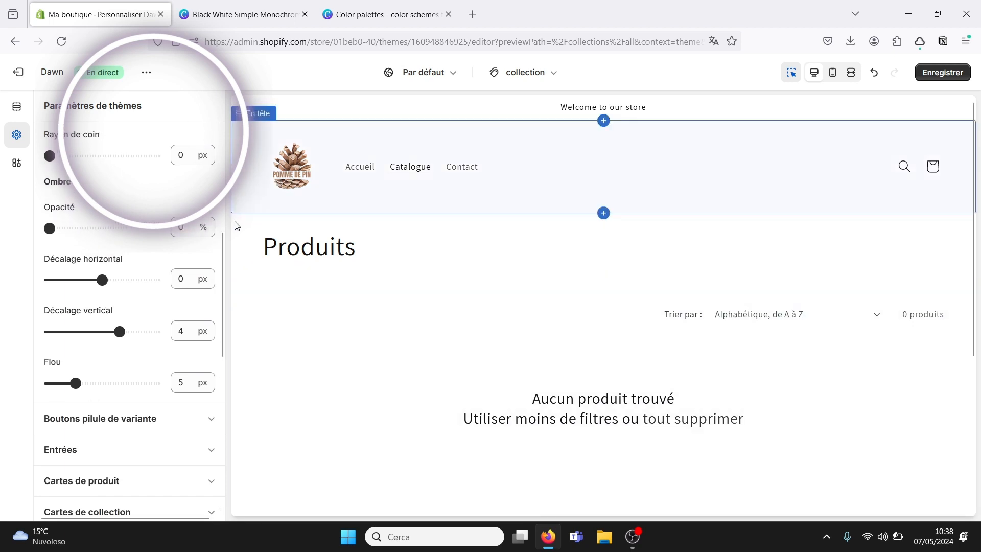
{"action": "left_click_drag", "start_coordinate": [222, 250], "coordinate": [223, 298]}
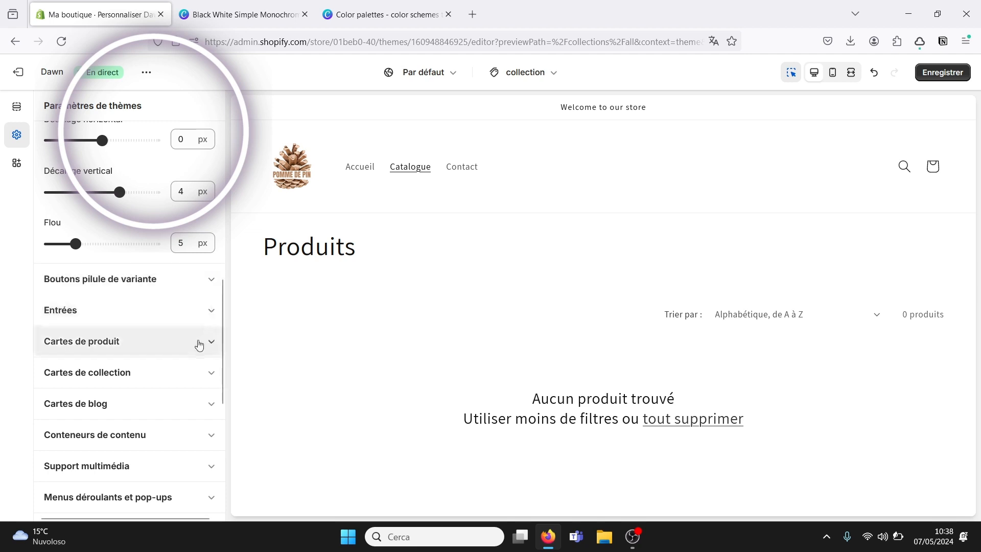
Step: Examine the Cartes de blog and Panier settings, and return to the start of the theme settings list
{"action": "left_click", "coordinate": [210, 406]}
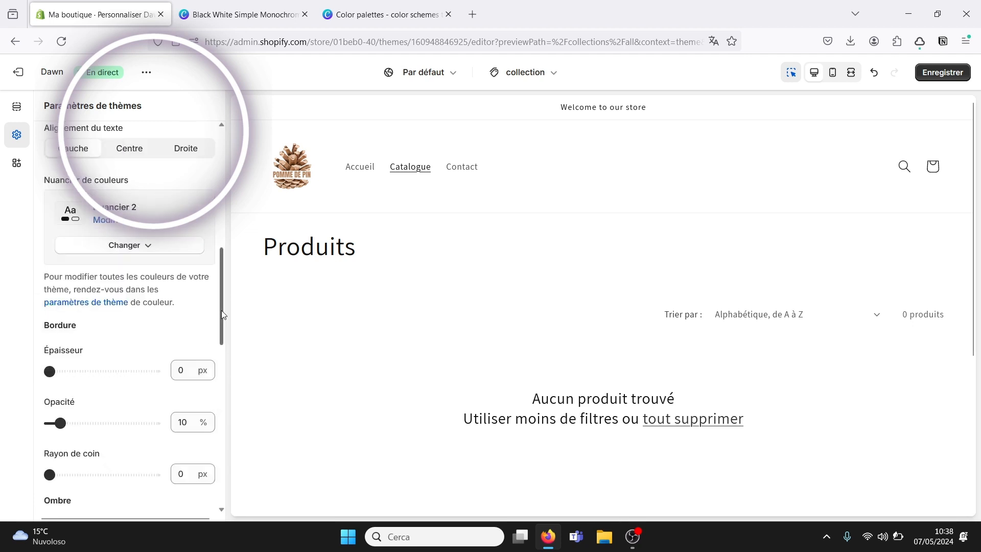
{"action": "left_click_drag", "start_coordinate": [222, 311], "coordinate": [221, 498]}
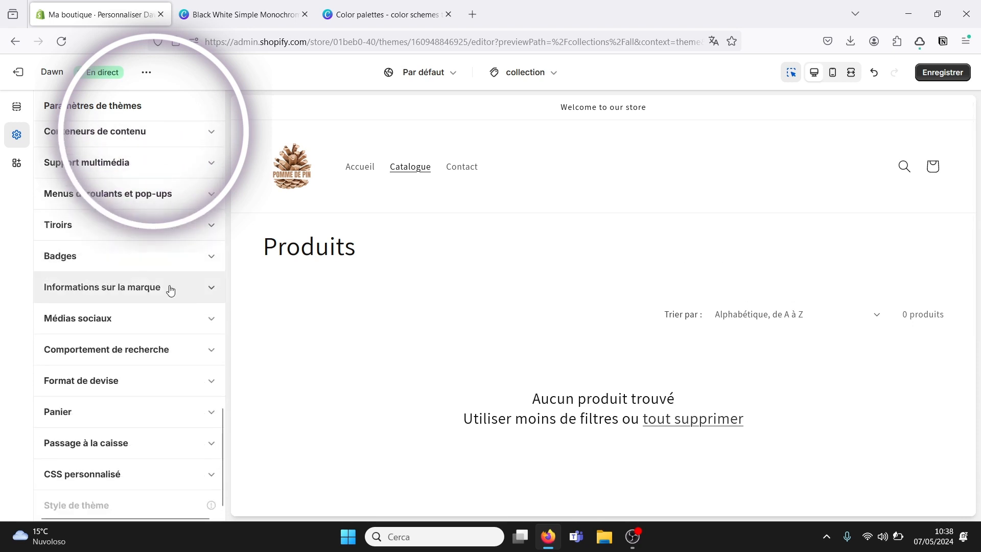
{"action": "left_click", "coordinate": [212, 418]}
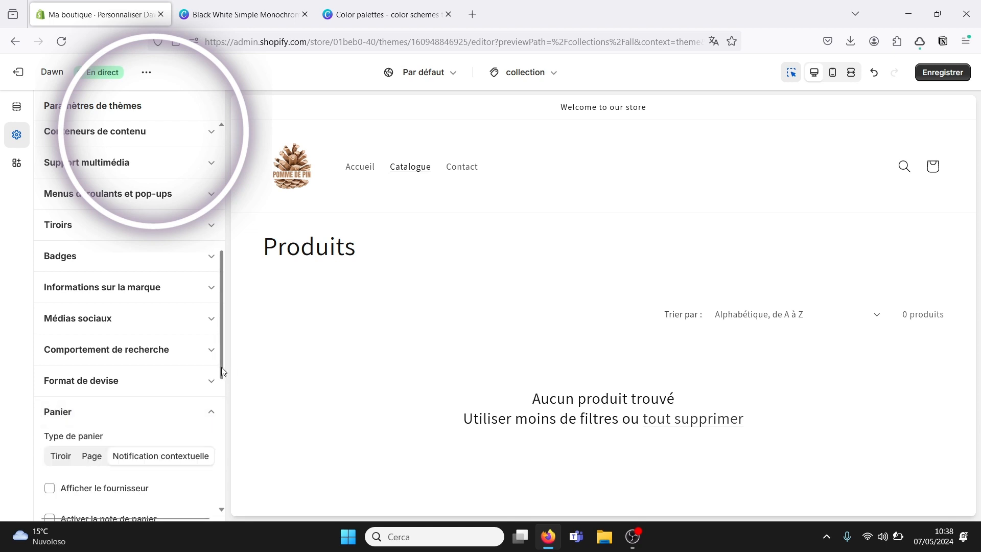
{"action": "scroll", "coordinate": [223, 388], "scroll_direction": "down", "scroll_amount": 1}
{"action": "scroll", "coordinate": [222, 388], "scroll_direction": "down", "scroll_amount": 3}
{"action": "scroll", "coordinate": [223, 388], "scroll_direction": "up", "scroll_amount": 10}
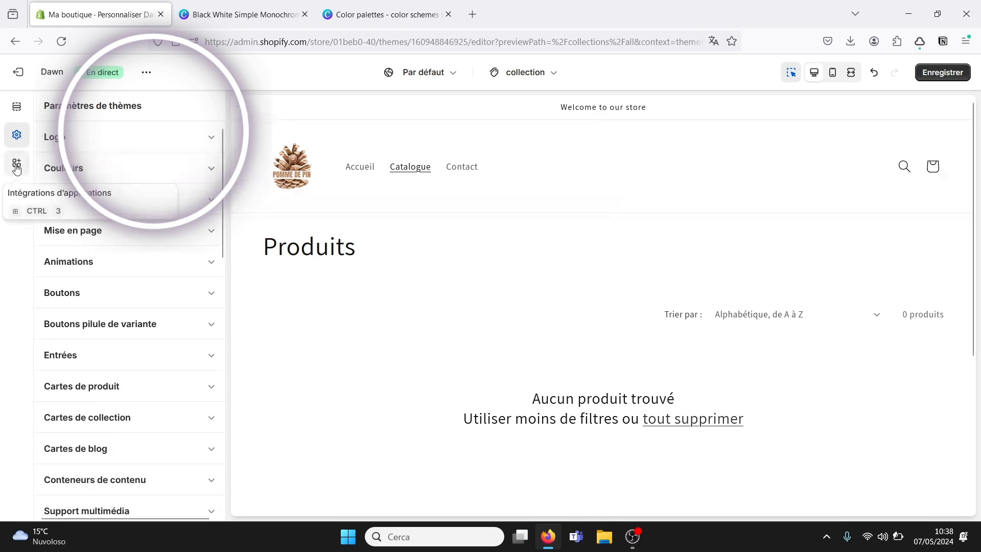
Step: View the theme's app integrations, and return to the collection page's section list
{"action": "left_click", "coordinate": [16, 166]}
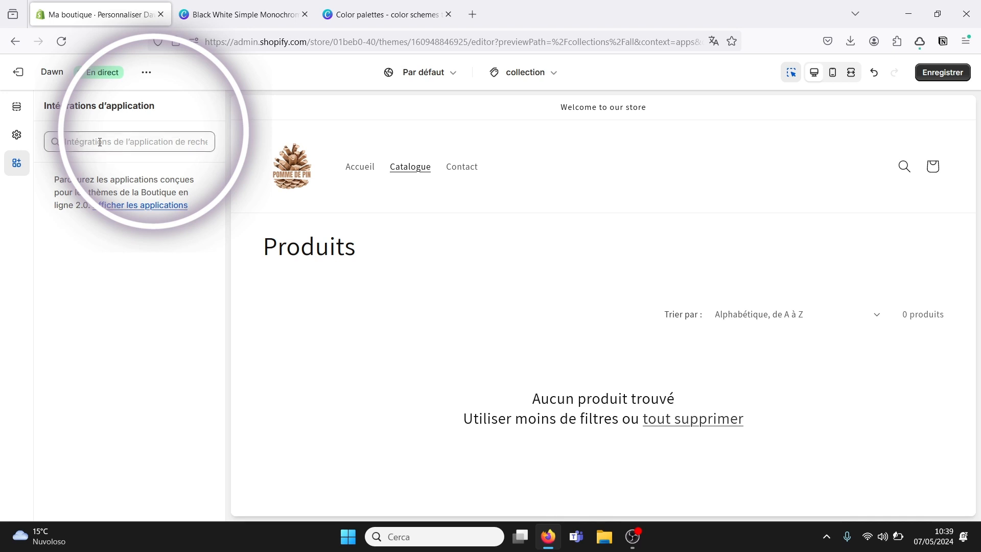
{"action": "left_click", "coordinate": [17, 107]}
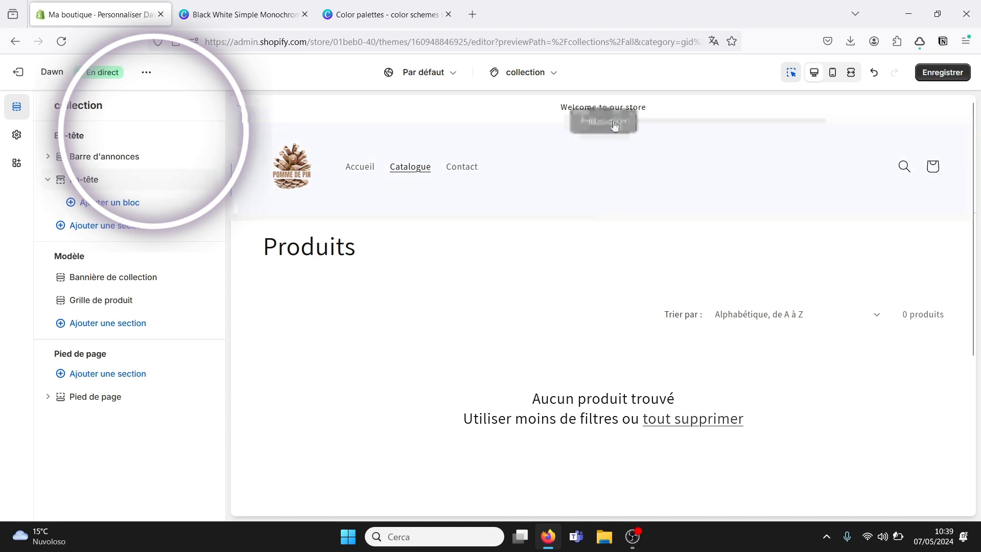
Step: Open the En-tête section's settings from the preview and examine its logo placement, menu and color scheme options
{"action": "left_click", "coordinate": [570, 154]}
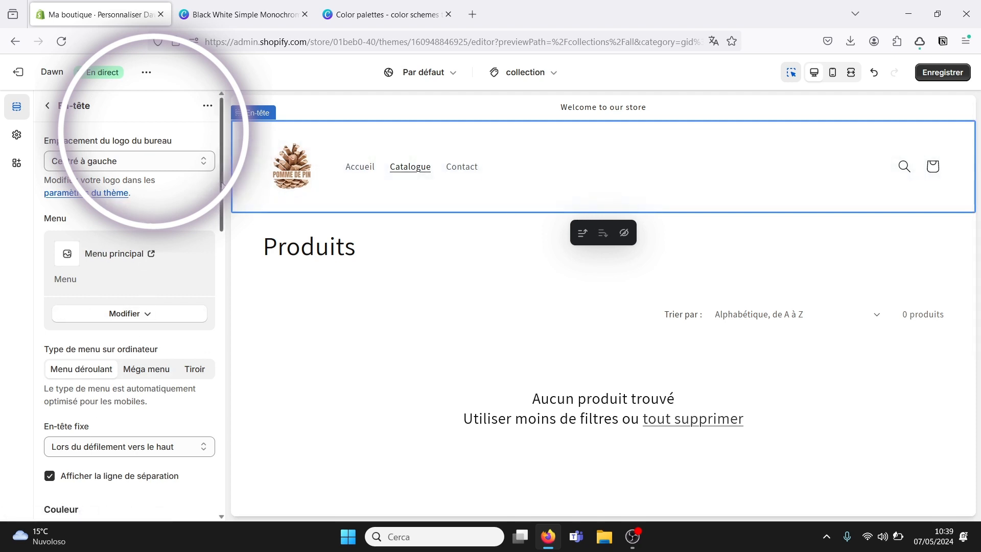
{"action": "left_click_drag", "start_coordinate": [221, 184], "coordinate": [222, 247]}
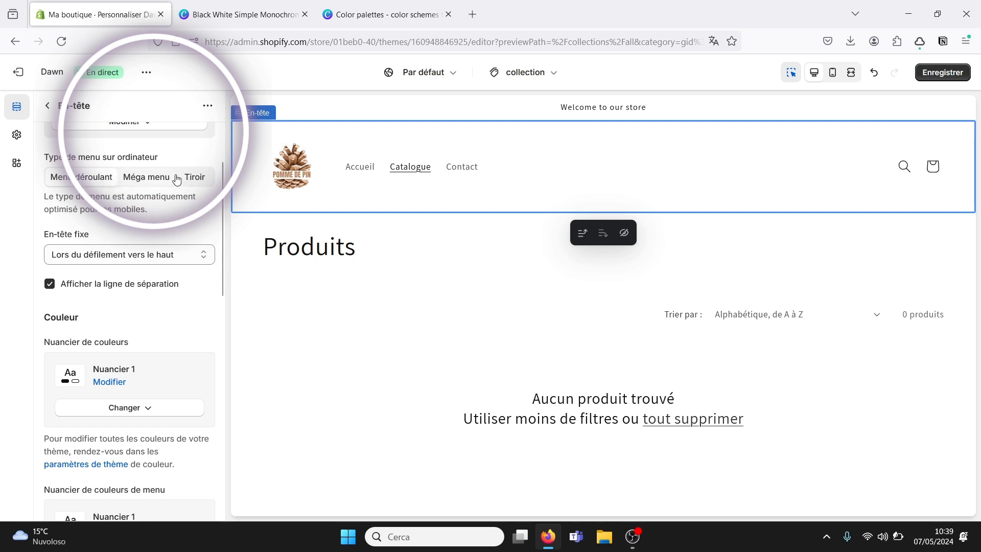
Step: Review the header and collection banner settings, and open the Contact page in the theme preview
{"action": "left_click_drag", "start_coordinate": [221, 184], "coordinate": [225, 354]}
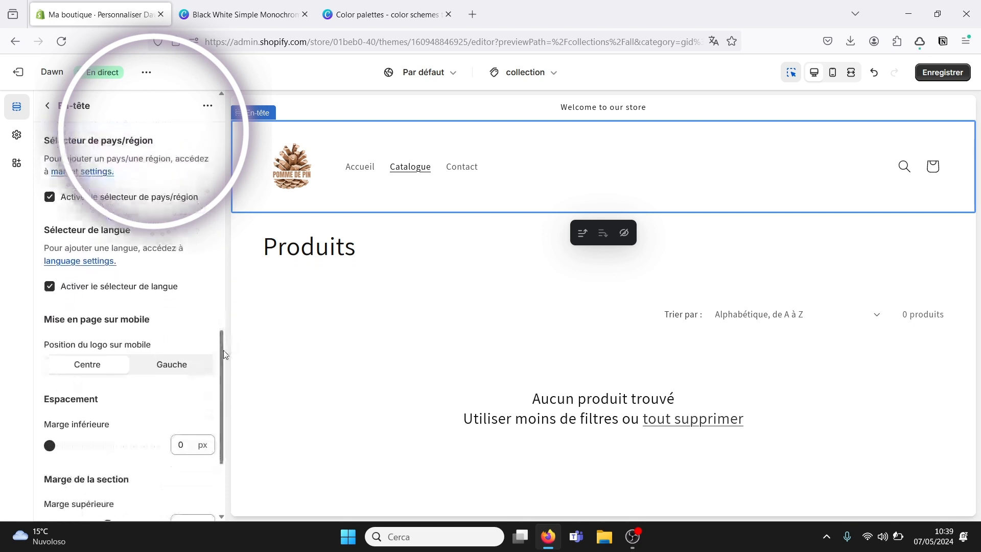
{"action": "left_click", "coordinate": [345, 239]}
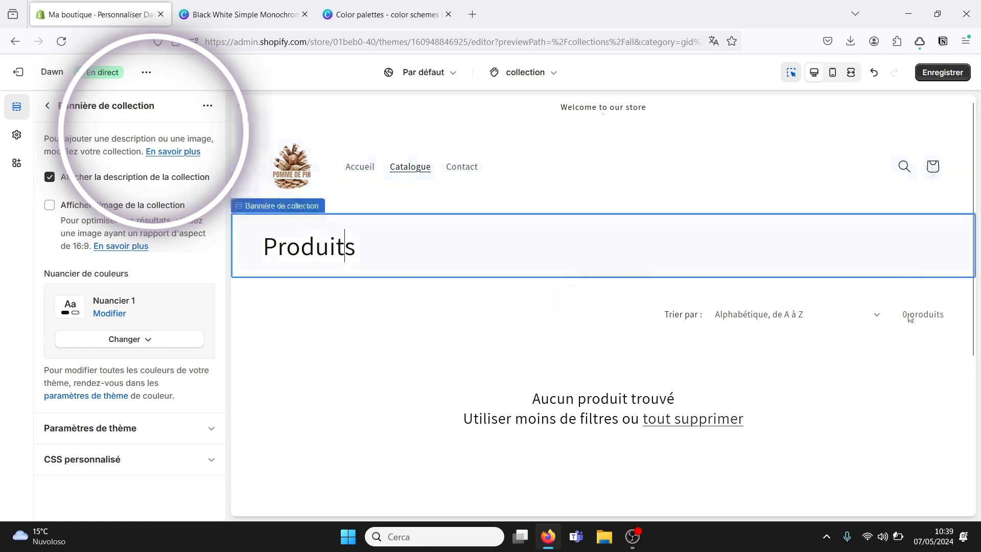
{"action": "left_click", "coordinate": [464, 170]}
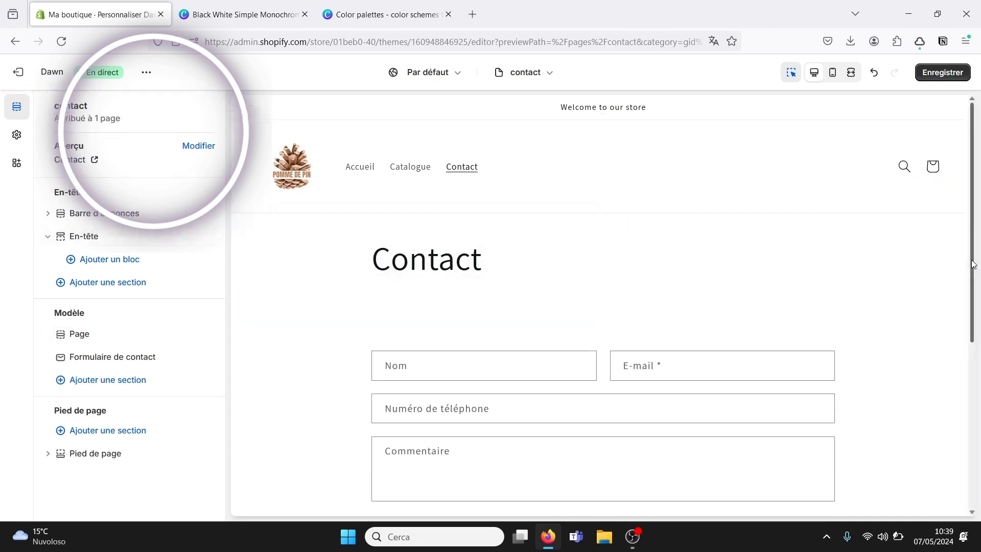
Step: Set the contact form section's title size to Petit and review its remaining settings
{"action": "scroll", "coordinate": [972, 264], "scroll_direction": "down", "scroll_amount": 3}
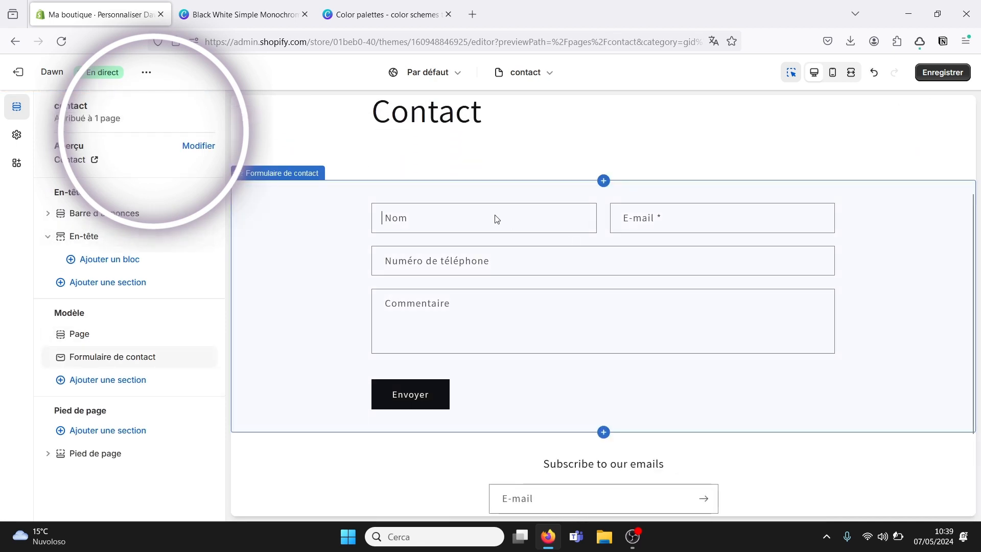
{"action": "left_click", "coordinate": [497, 219]}
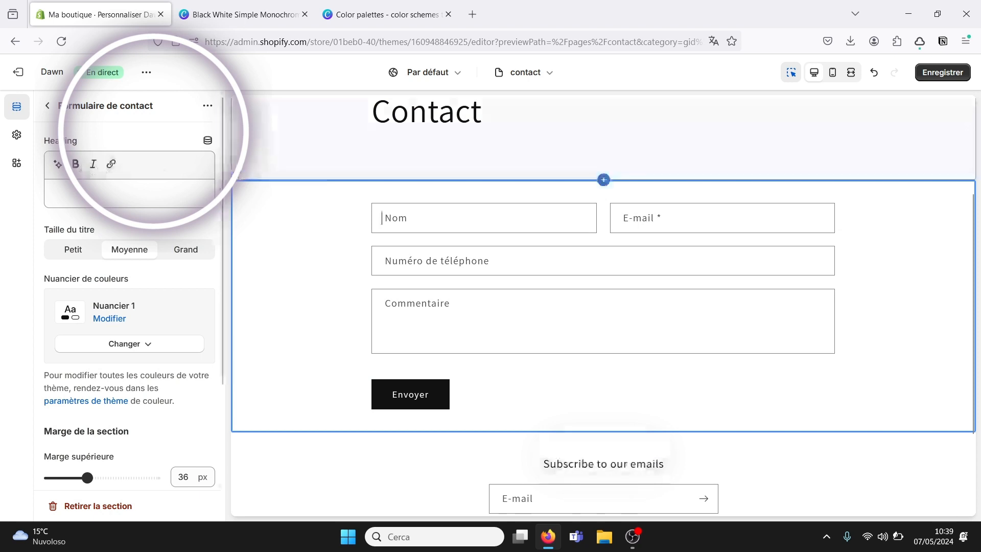
{"action": "left_click", "coordinate": [81, 252]}
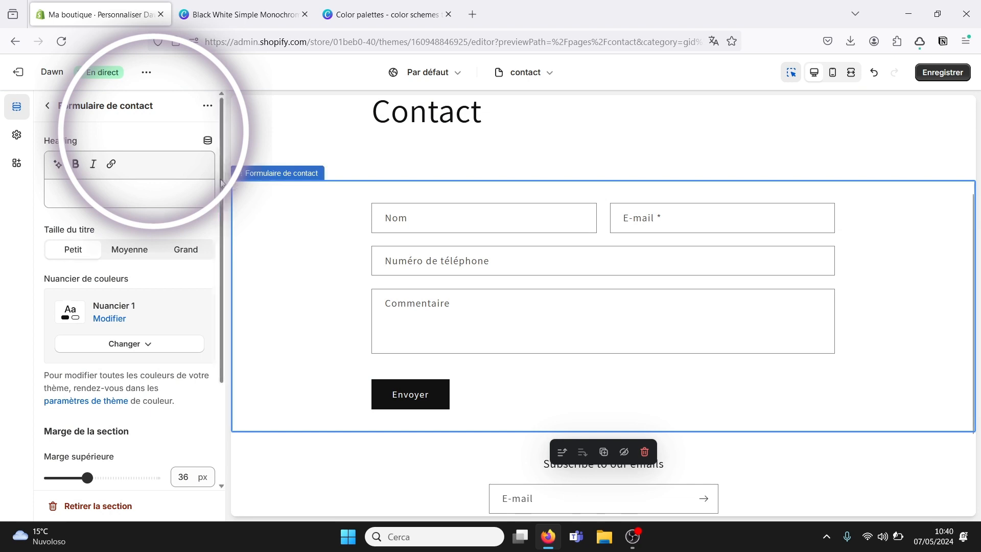
{"action": "left_click_drag", "start_coordinate": [221, 182], "coordinate": [224, 151]}
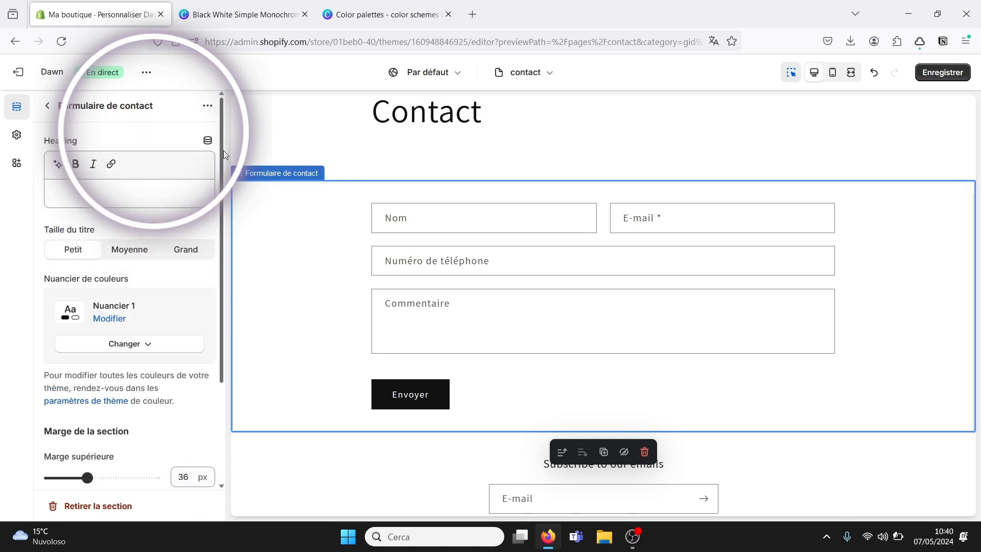
{"action": "scroll", "coordinate": [223, 150], "scroll_direction": "down", "scroll_amount": 3}
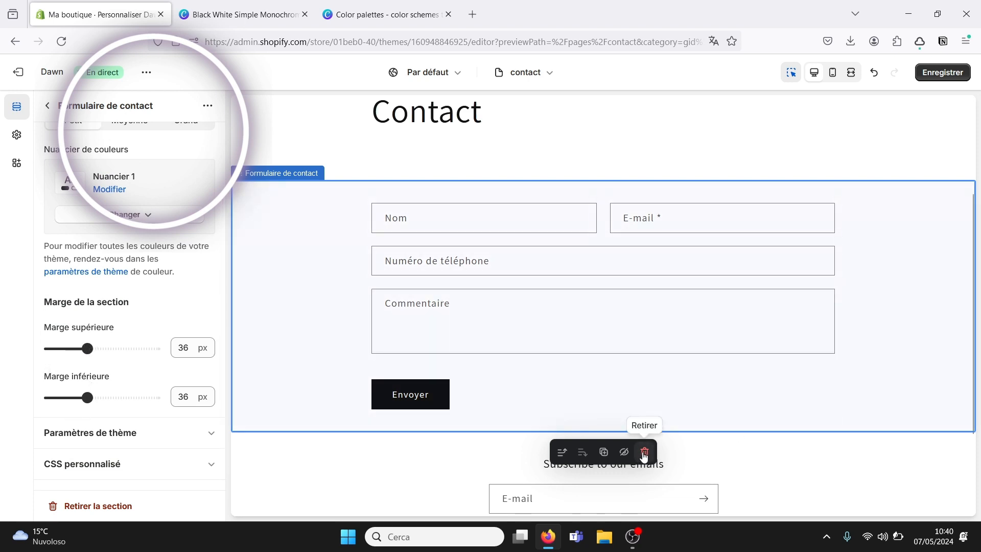
Step: Examine the footer section's settings and preview the Contact page in the mobile layout
{"action": "left_click", "coordinate": [814, 465]}
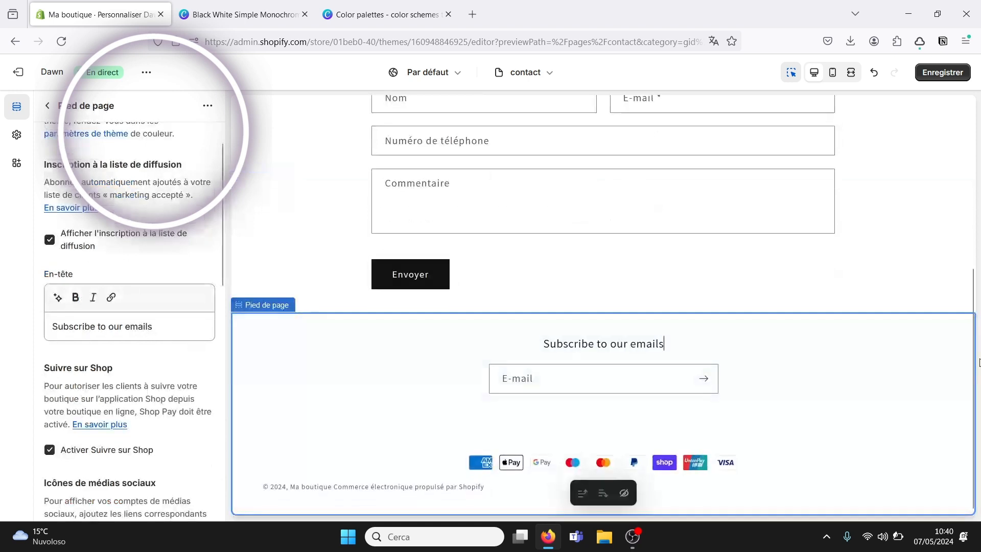
{"action": "left_click_drag", "start_coordinate": [973, 364], "coordinate": [979, 119]}
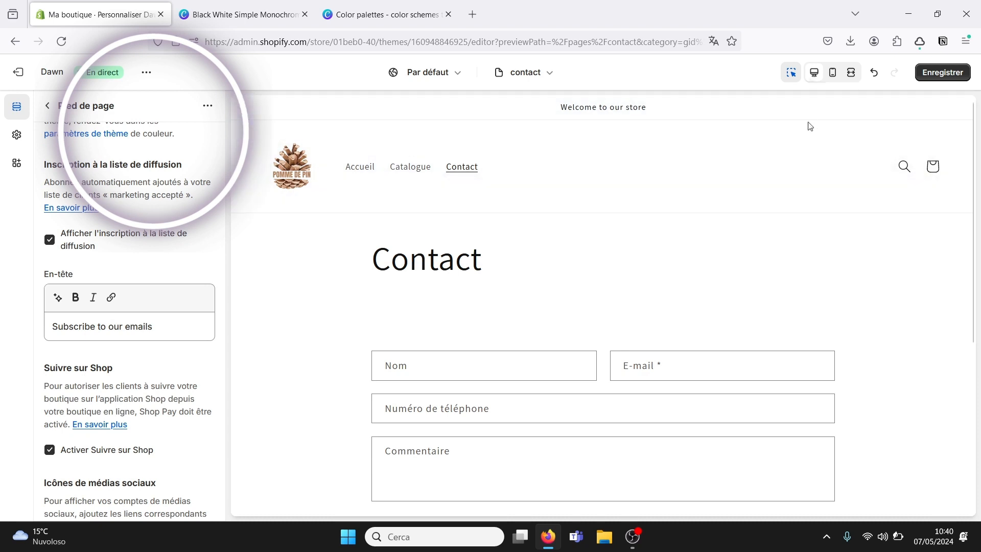
{"action": "left_click", "coordinate": [832, 72]}
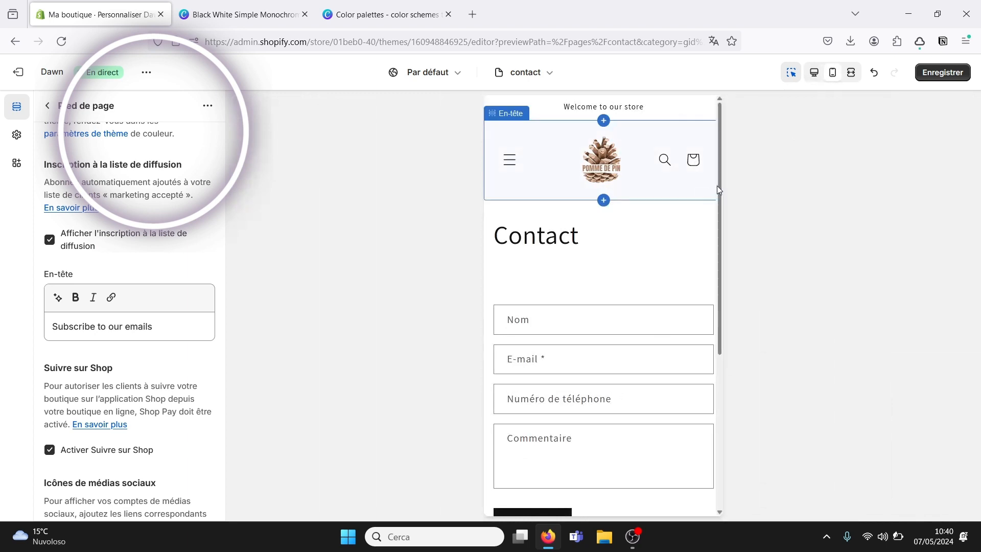
{"action": "left_click_drag", "start_coordinate": [719, 185], "coordinate": [631, 160]}
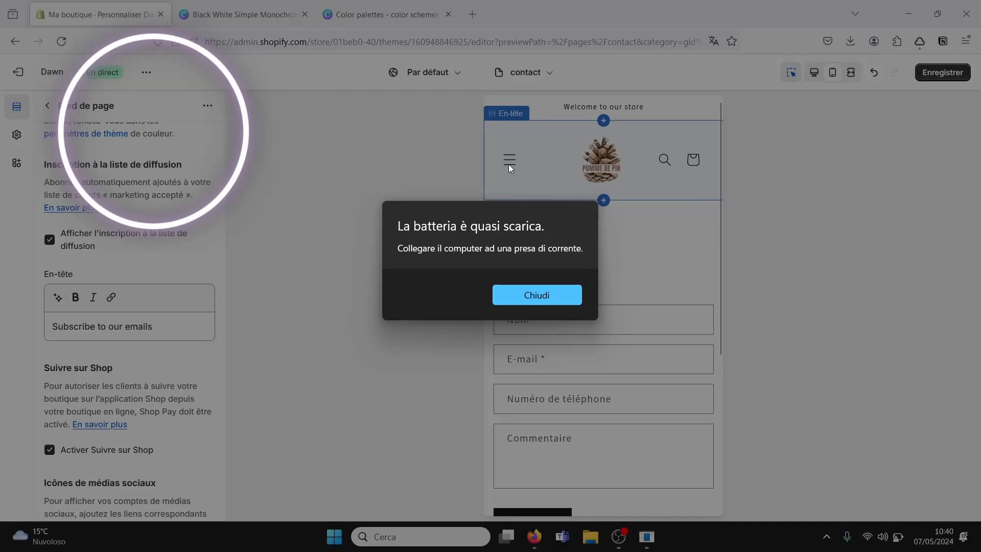
{"action": "left_click", "coordinate": [514, 294]}
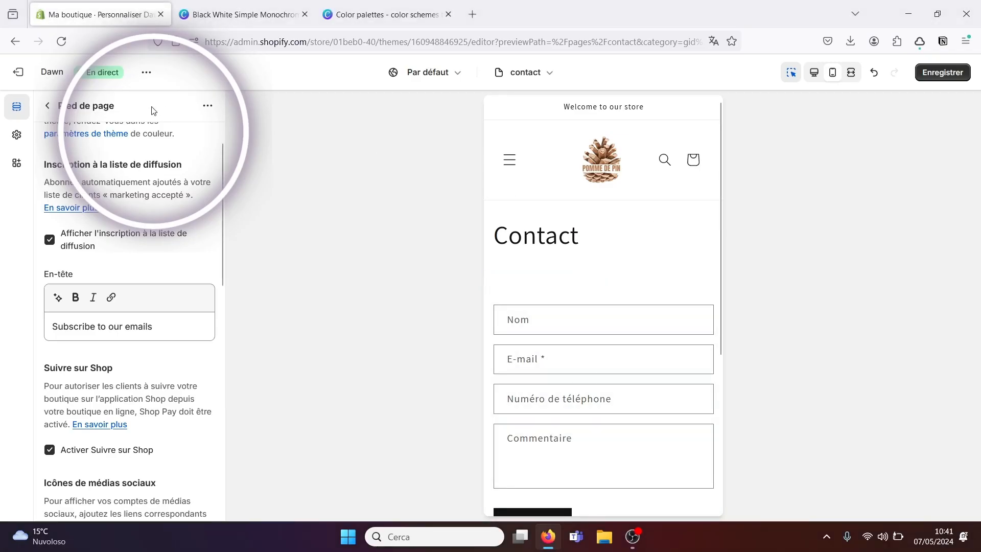
Step: Leave the theme editor, discarding the unsaved changes, and collapse the trial notice on the themes page
{"action": "left_click", "coordinate": [18, 72]}
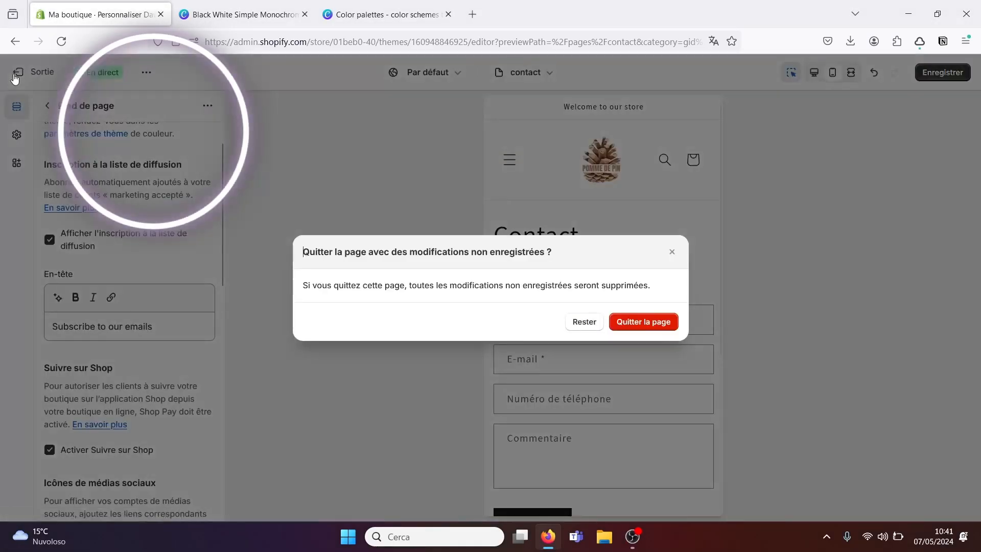
{"action": "left_click", "coordinate": [633, 321]}
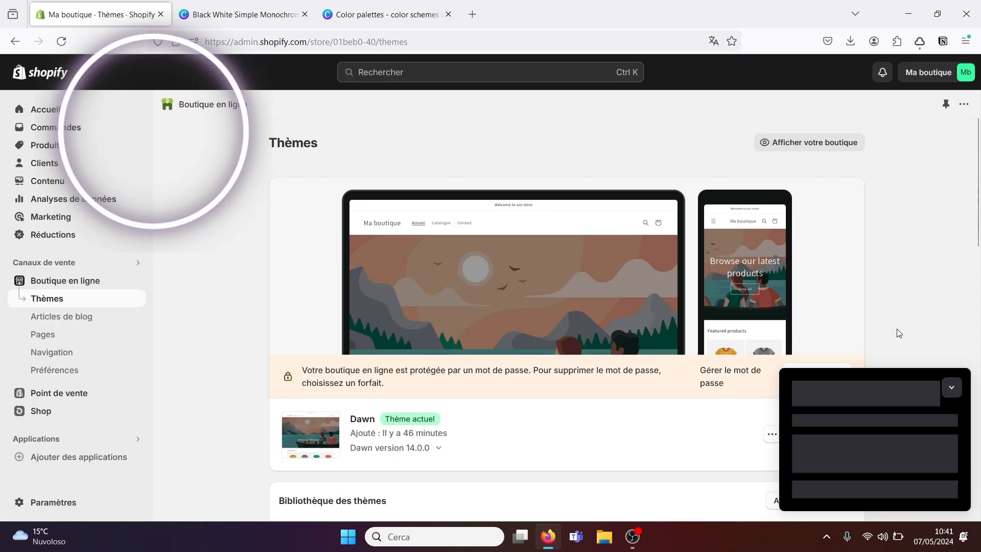
{"action": "left_click", "coordinate": [951, 387]}
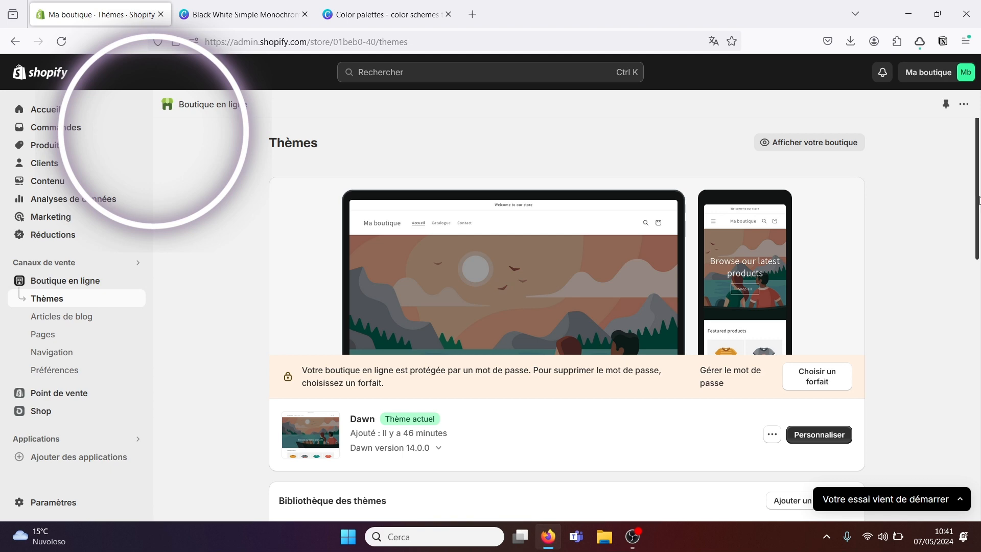
{"action": "mouse_move", "coordinate": [979, 201]}
{"action": "left_mouse_down"}
{"action": "mouse_move", "coordinate": [976, 388]}
{"action": "mouse_move", "coordinate": [977, 201]}
{"action": "left_mouse_up"}
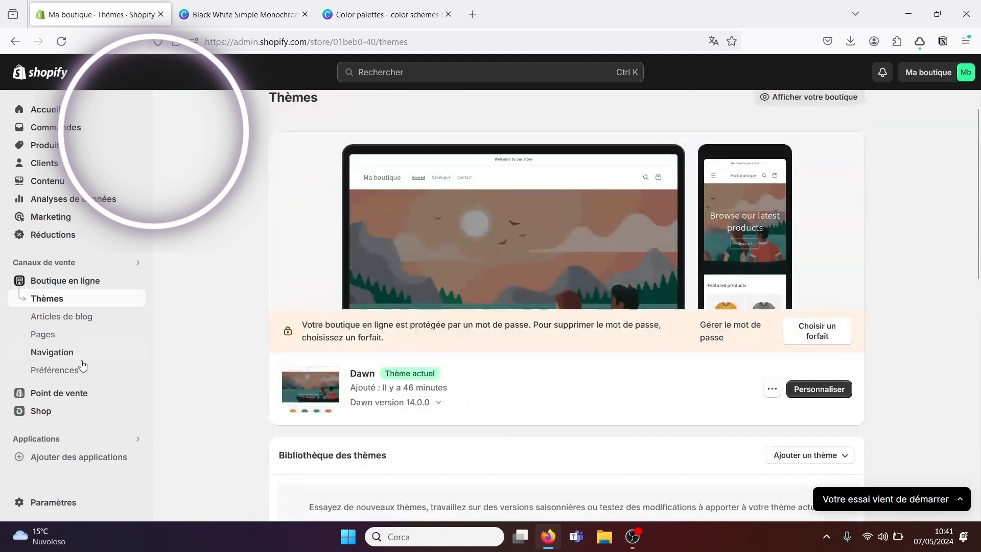
Step: Open the password protection settings from the blog articles page and go on to the plan selection
{"action": "left_click", "coordinate": [64, 317]}
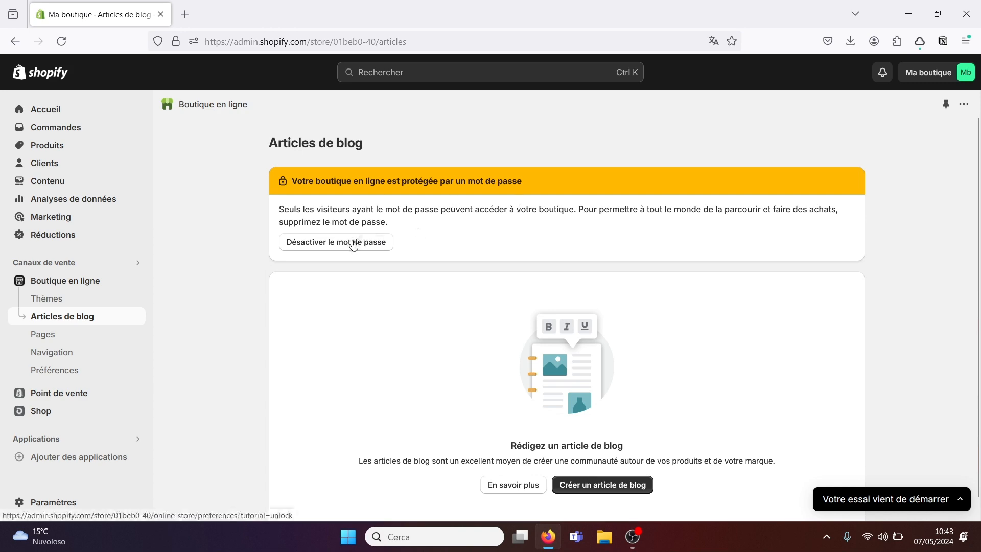
{"action": "left_click", "coordinate": [354, 242]}
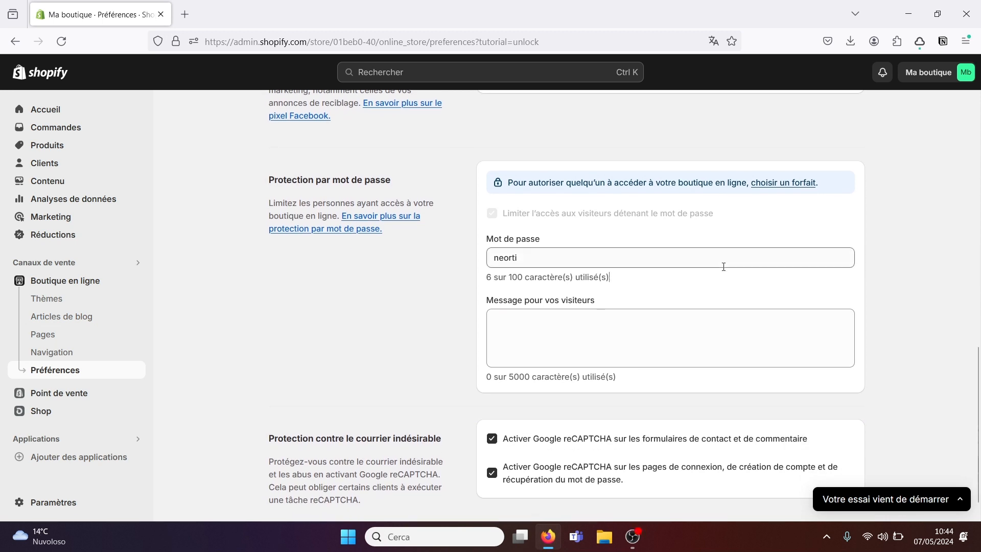
{"action": "left_click", "coordinate": [797, 188]}
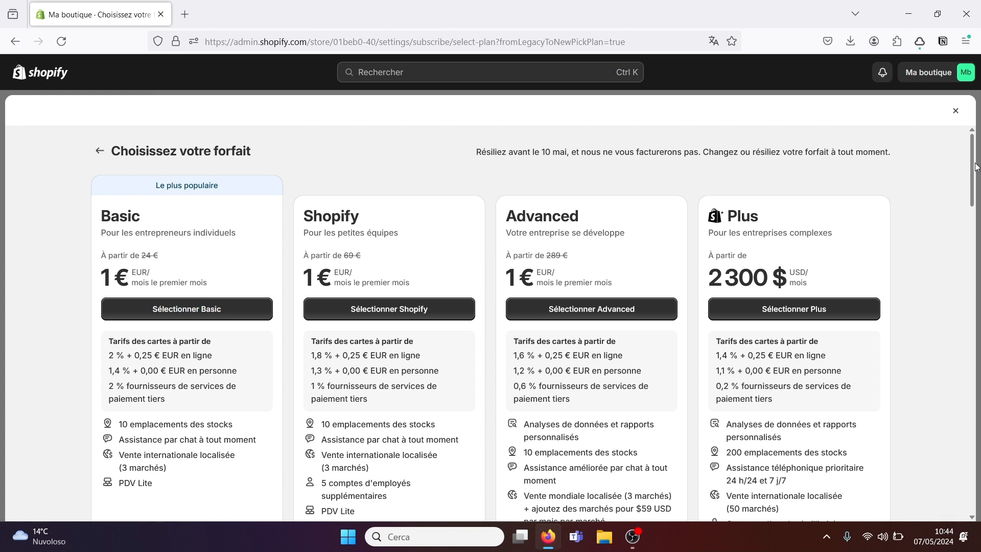
Step: Compare the prices and features of the Basic, Shopify, Advanced and Plus plans, and close the plan selection
{"action": "left_click_drag", "start_coordinate": [972, 174], "coordinate": [973, 179]}
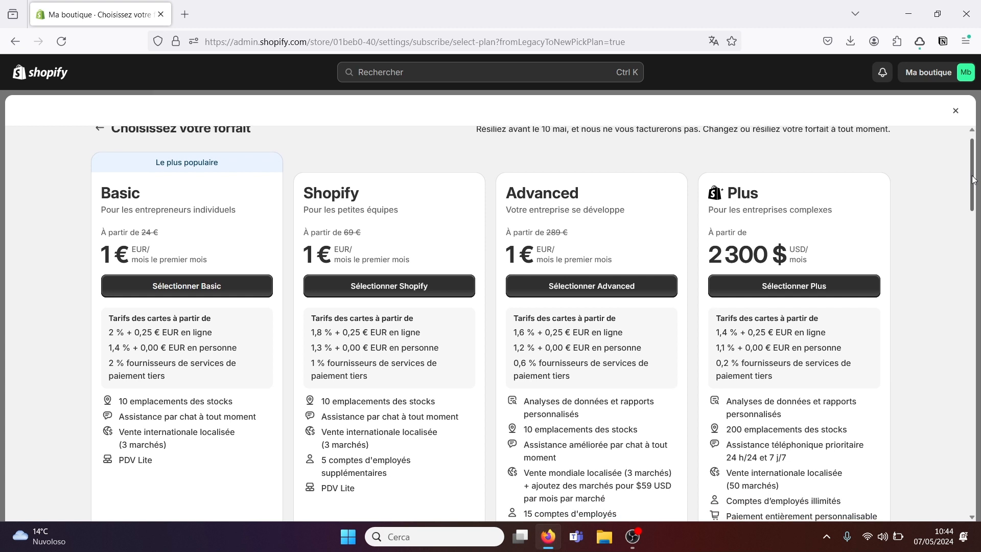
{"action": "left_click_drag", "start_coordinate": [972, 180], "coordinate": [974, 186]}
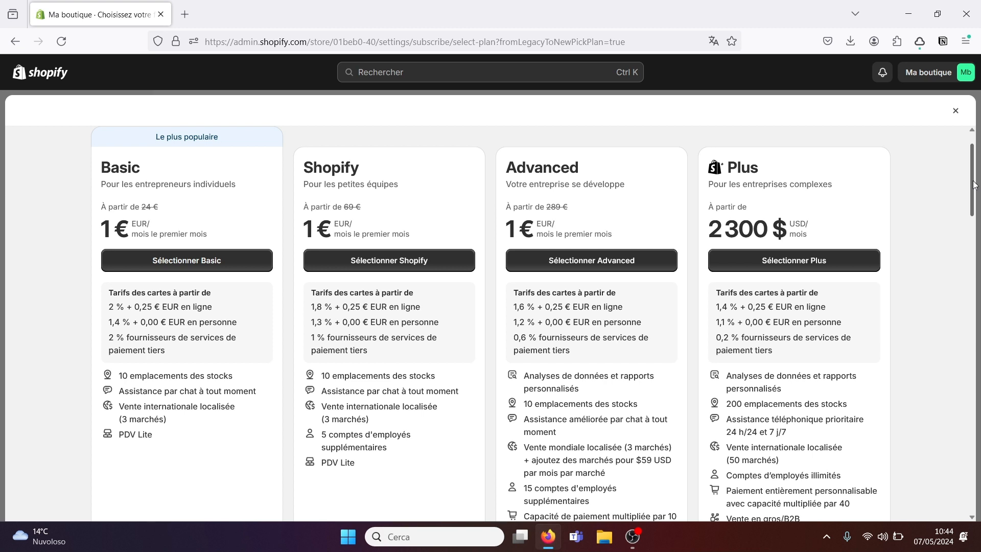
{"action": "left_click_drag", "start_coordinate": [974, 186], "coordinate": [972, 182]}
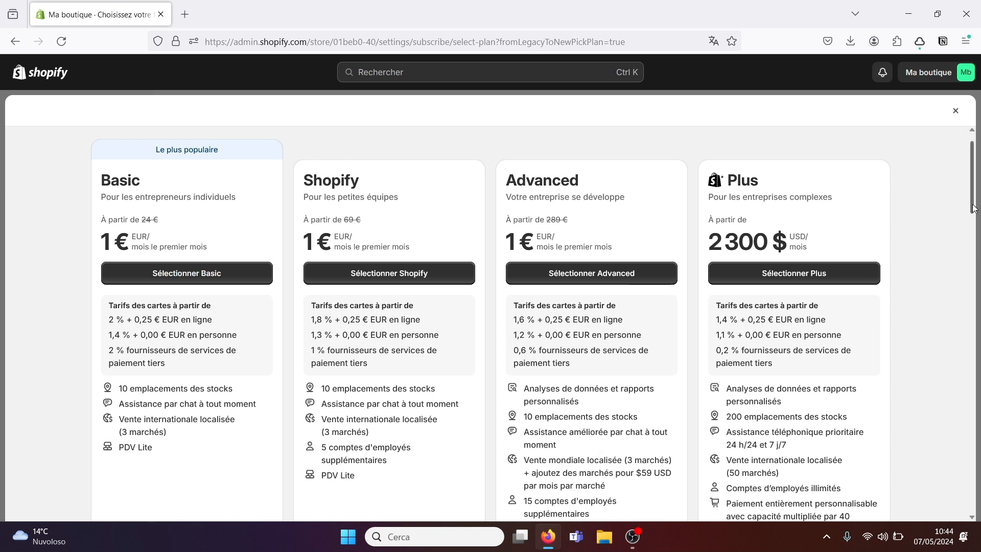
{"action": "scroll", "coordinate": [969, 237], "scroll_direction": "down", "scroll_amount": 3}
{"action": "scroll", "coordinate": [969, 237], "scroll_direction": "up", "scroll_amount": 4}
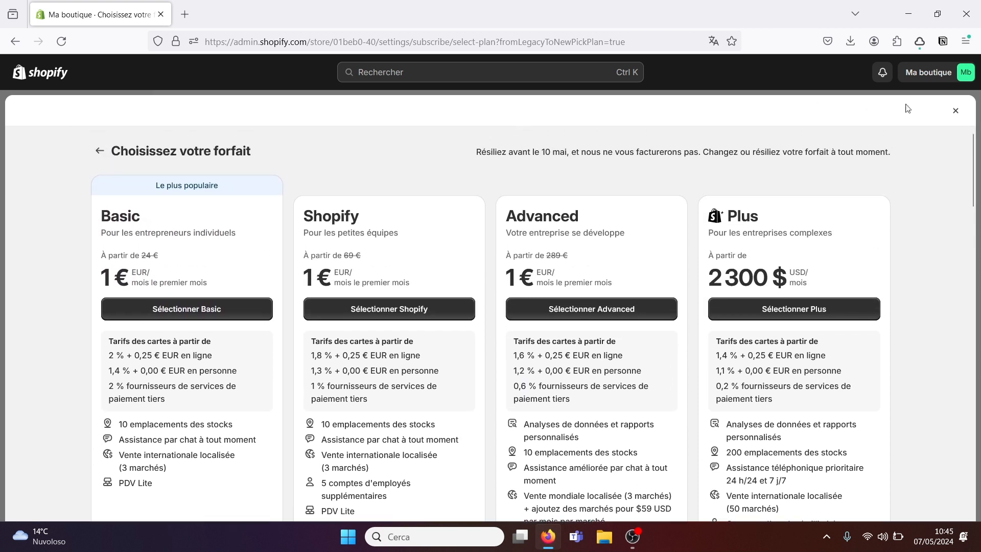
{"action": "left_click", "coordinate": [956, 112]}
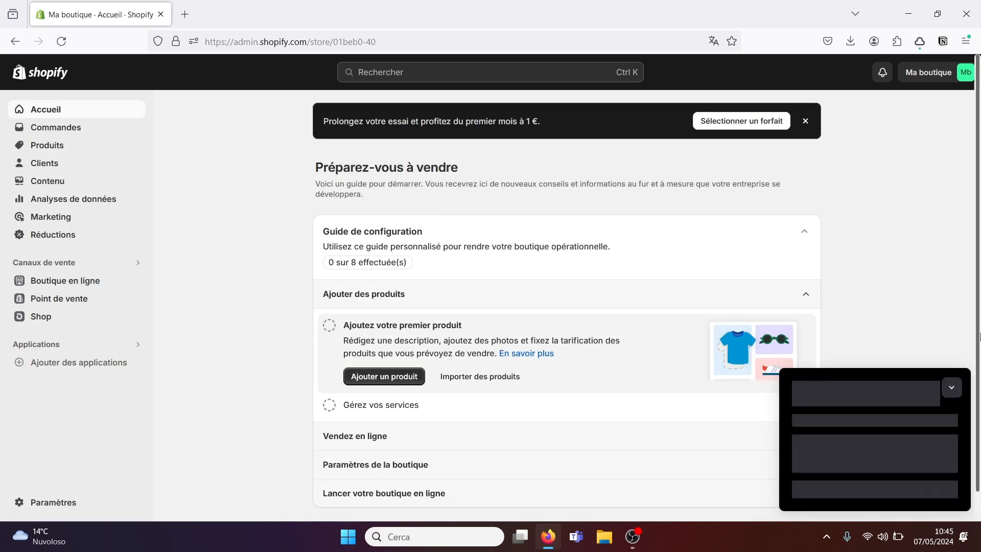
Step: Collapse the trial notice and start a new blog article in the online store
{"action": "left_click", "coordinate": [951, 388]}
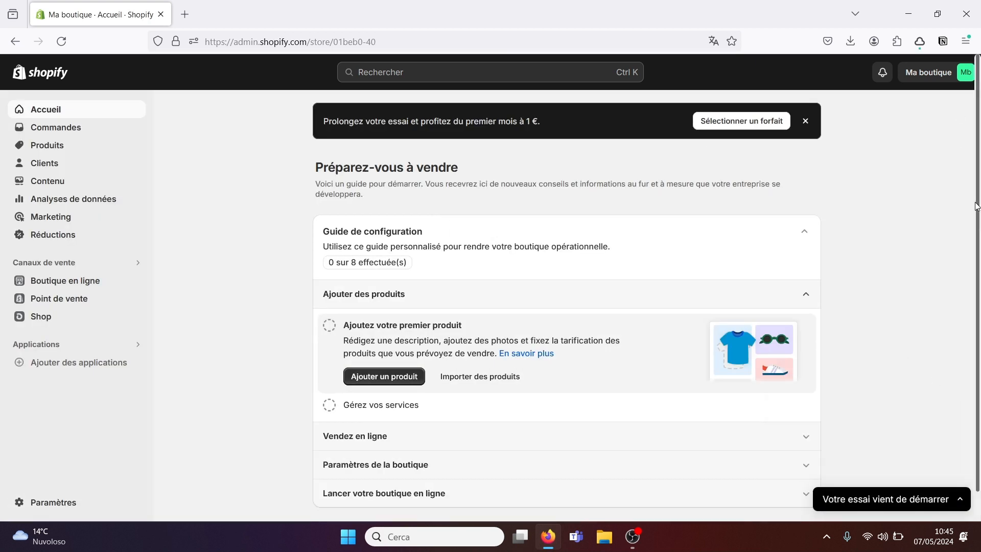
{"action": "scroll", "coordinate": [952, 218], "scroll_direction": "down", "scroll_amount": 1}
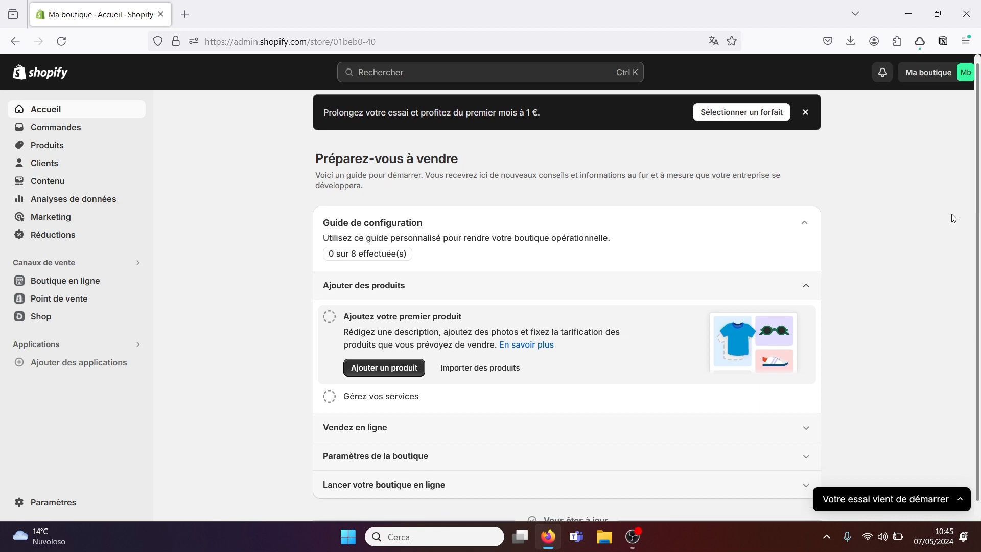
{"action": "left_click", "coordinate": [80, 287]}
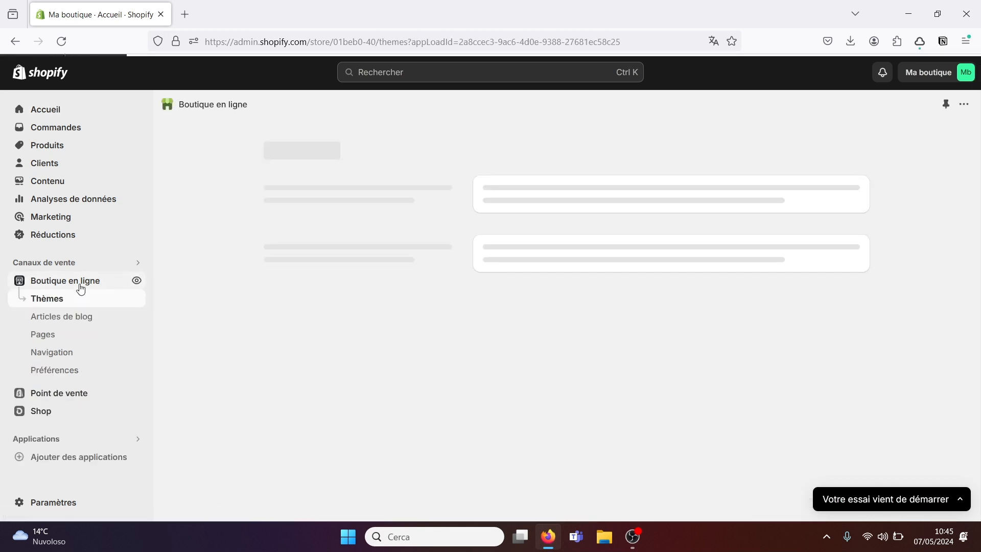
{"action": "left_click", "coordinate": [63, 318]}
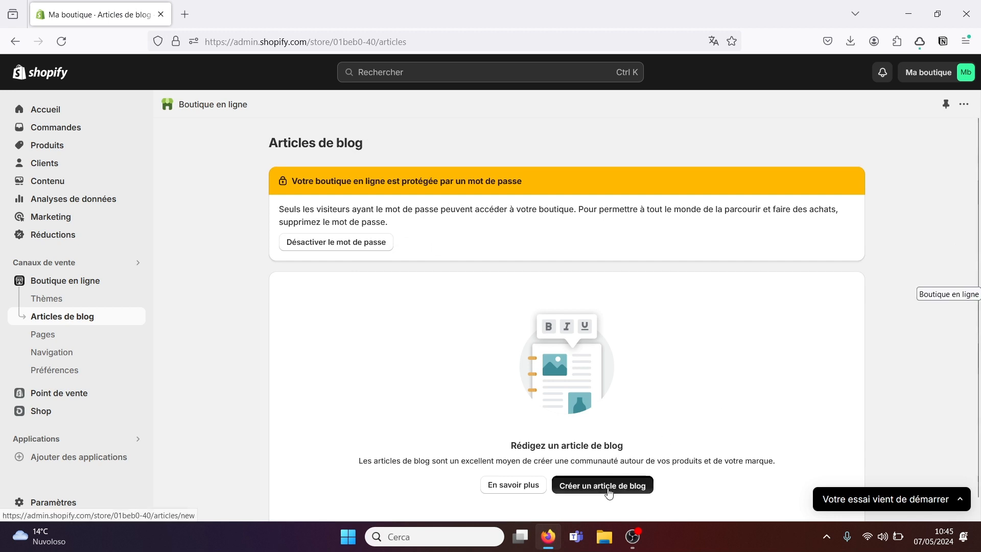
{"action": "left_click", "coordinate": [608, 489]}
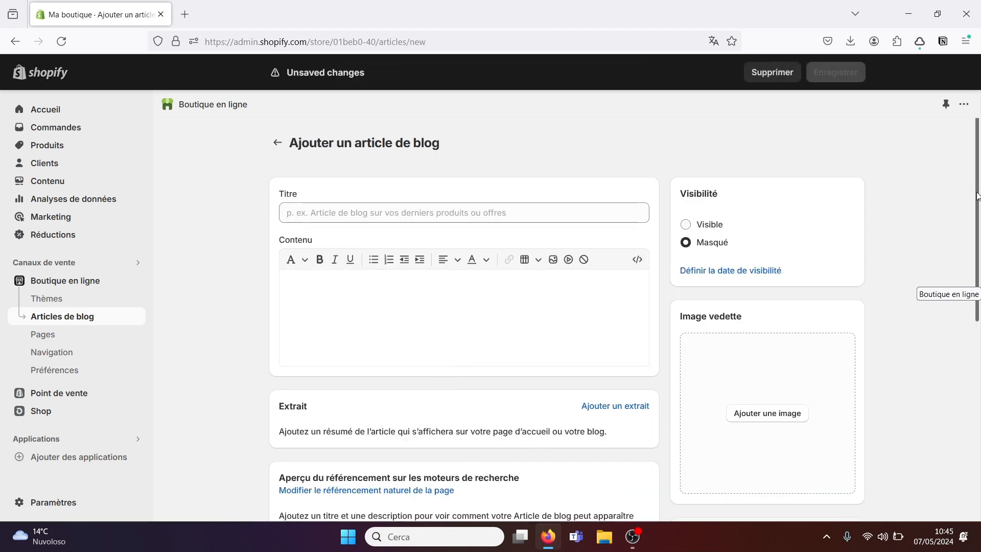
Step: Title the new blog article "Mon Histoire" and start editing its content
{"action": "mouse_move", "coordinate": [976, 197]}
{"action": "left_mouse_down"}
{"action": "mouse_move", "coordinate": [978, 400]}
{"action": "mouse_move", "coordinate": [978, 191]}
{"action": "left_mouse_up"}
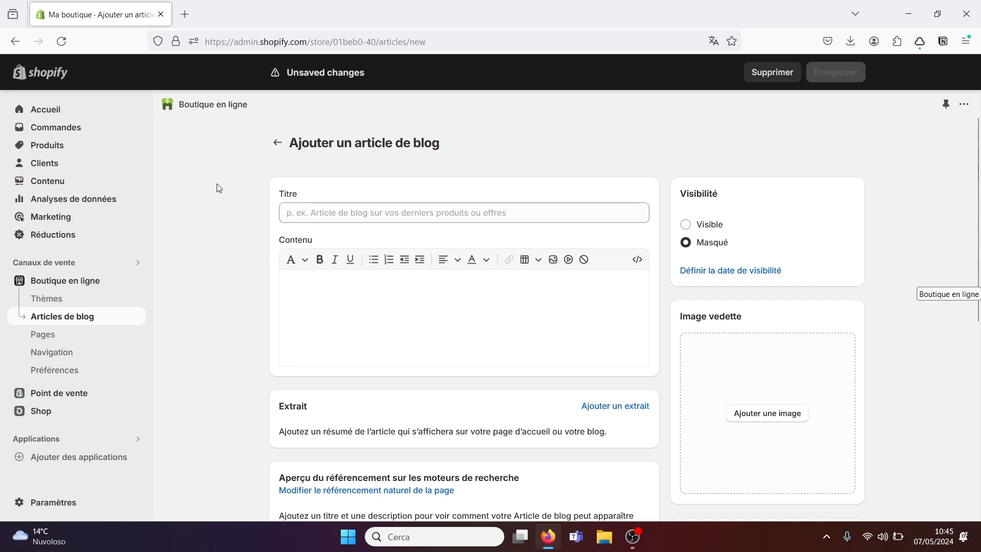
{"action": "left_click", "coordinate": [308, 214]}
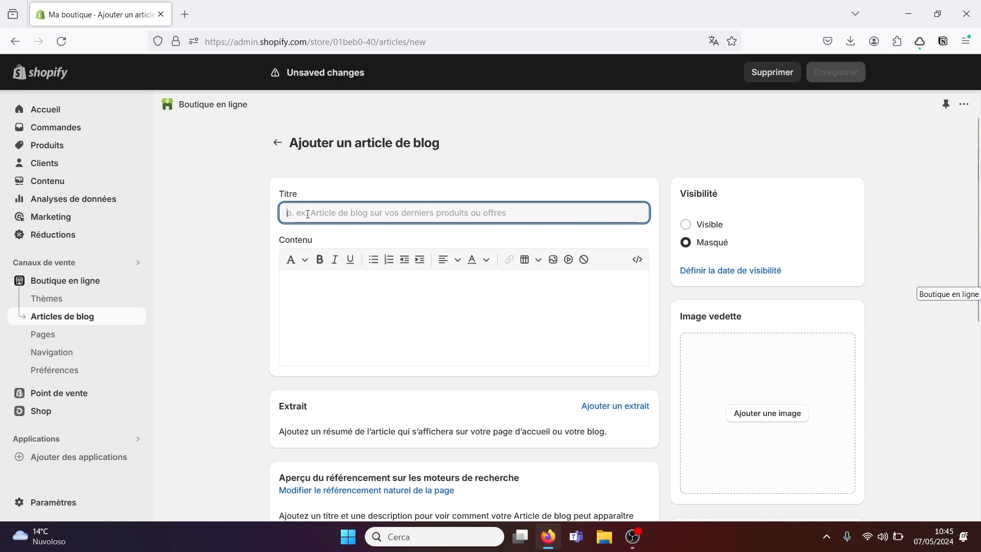
{"action": "type", "text": "Mon H"}
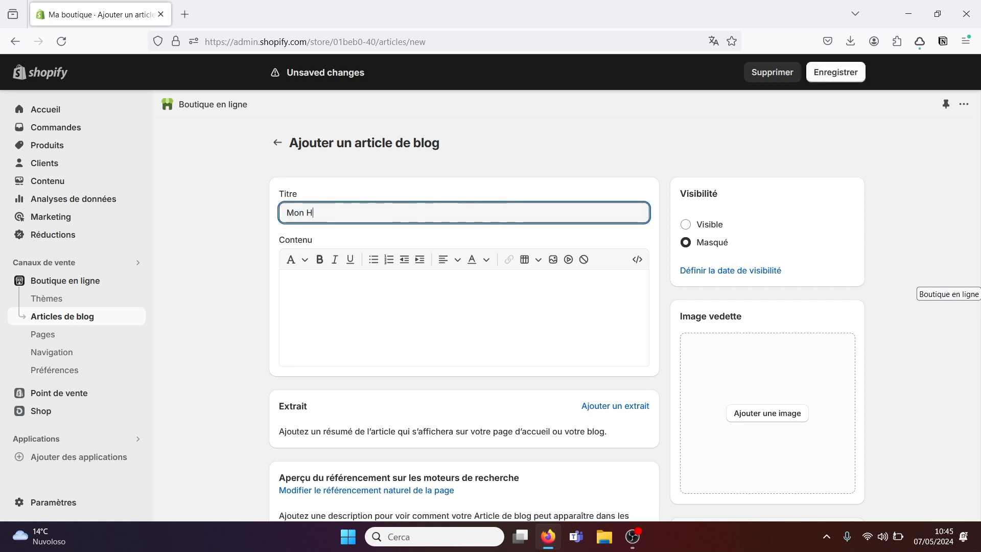
{"action": "type", "text": "istoire"}
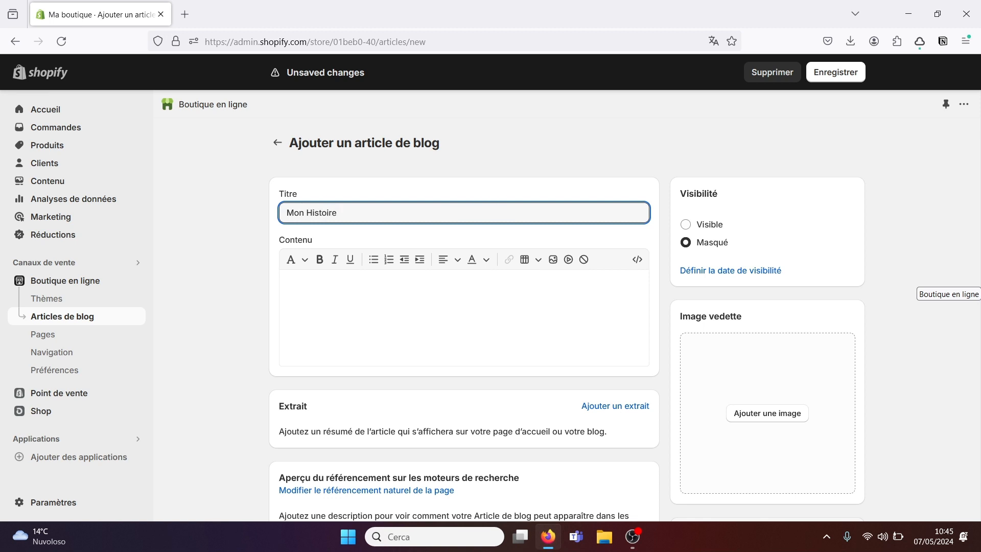
{"action": "left_click", "coordinate": [307, 289]}
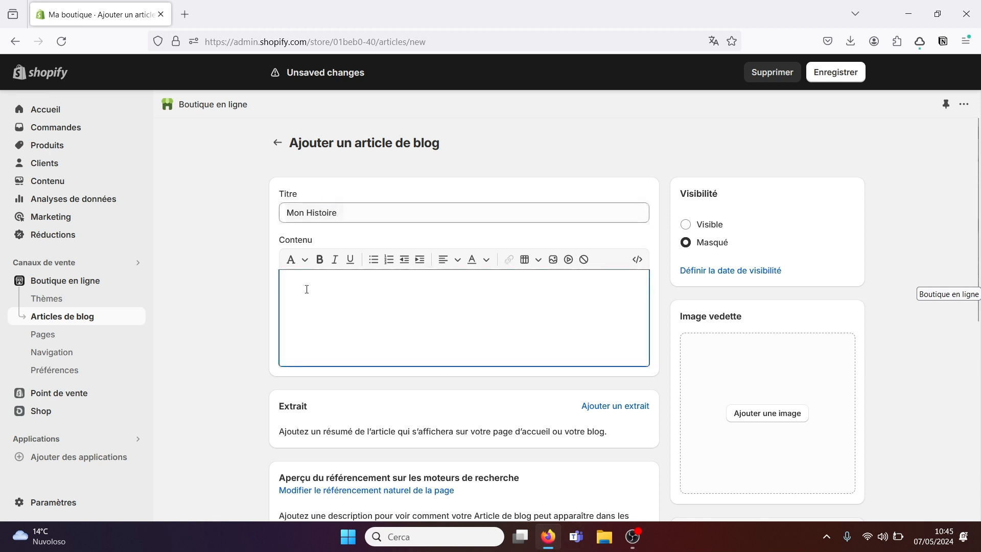
Step: Write "Je décide de créer ma boutique qui me représente" as the blog article's content, without a leading period
{"action": "type", "text": ".Je décide de c"}
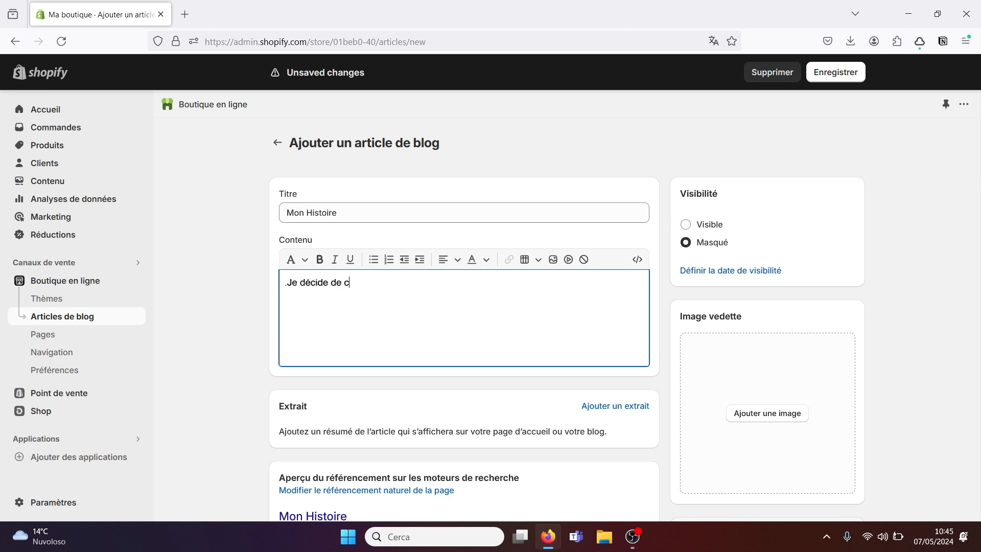
{"action": "type", "text": "réer ma"}
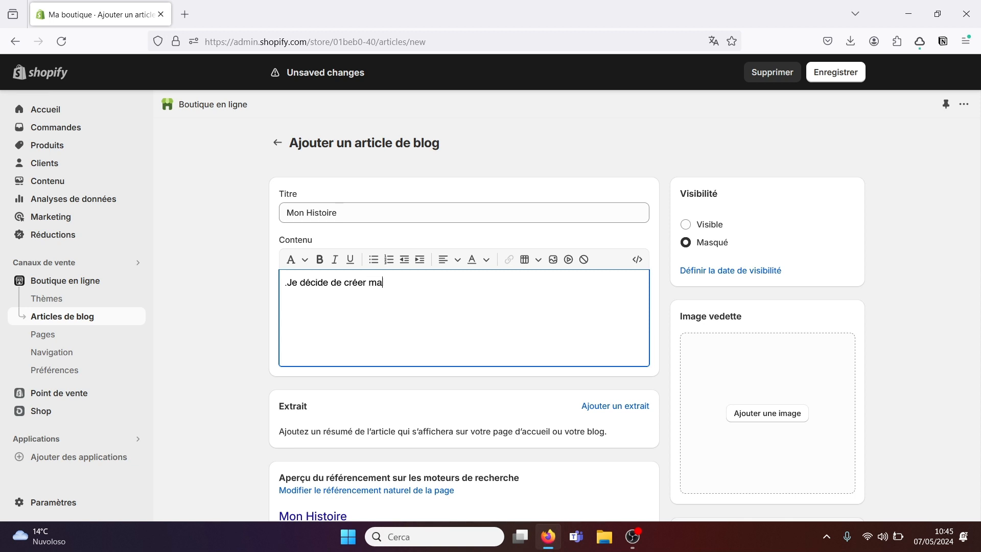
{"action": "type", "text": " boutique qui me représente"}
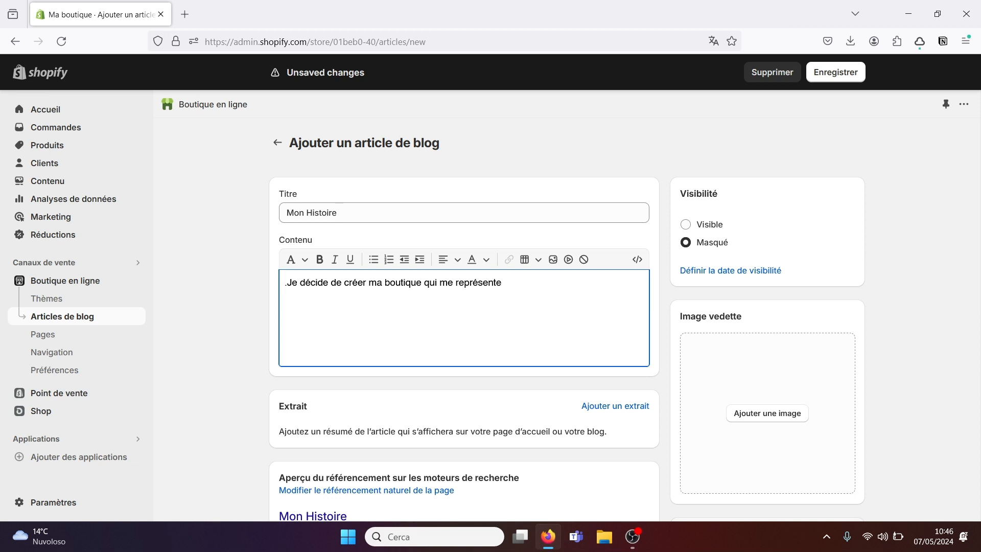
{"action": "left_click", "coordinate": [290, 284]}
{"action": "key", "text": "BackSpace"}
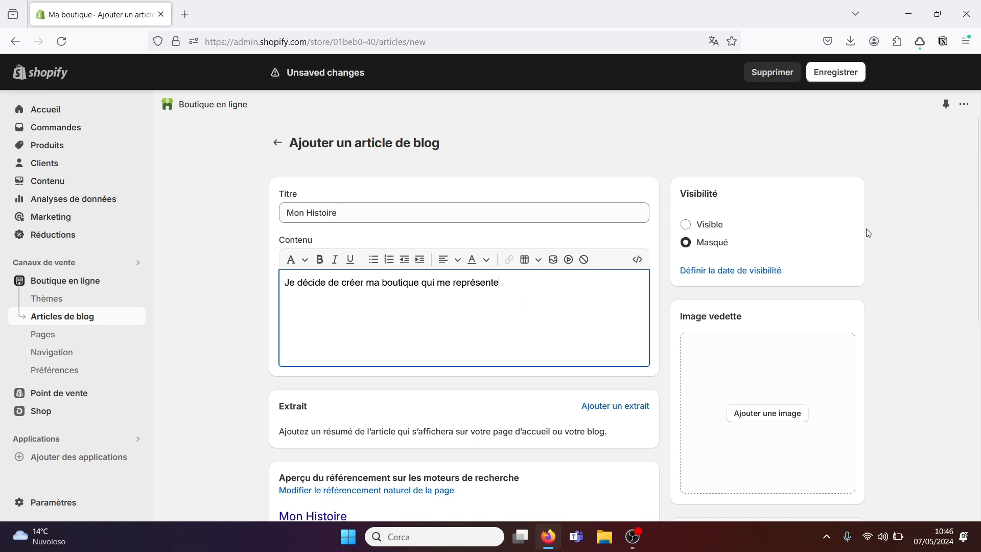
{"action": "mouse_move", "coordinate": [978, 166]}
{"action": "left_mouse_down"}
{"action": "mouse_move", "coordinate": [973, 233]}
{"action": "mouse_move", "coordinate": [979, 162]}
{"action": "left_mouse_up"}
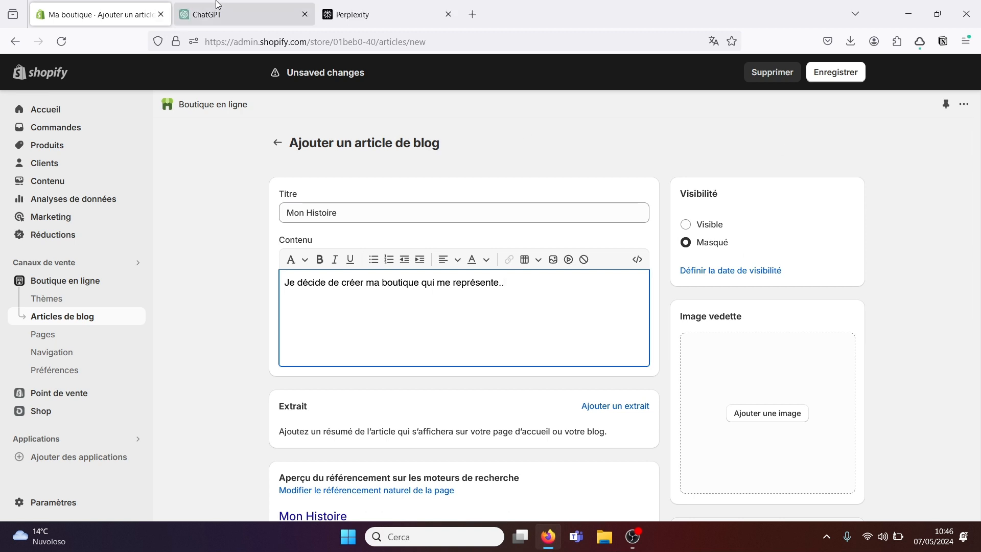
Step: Look at the ChatGPT and Perplexity start pages as writing aids, and close both to return to the blog article
{"action": "left_click", "coordinate": [209, 15]}
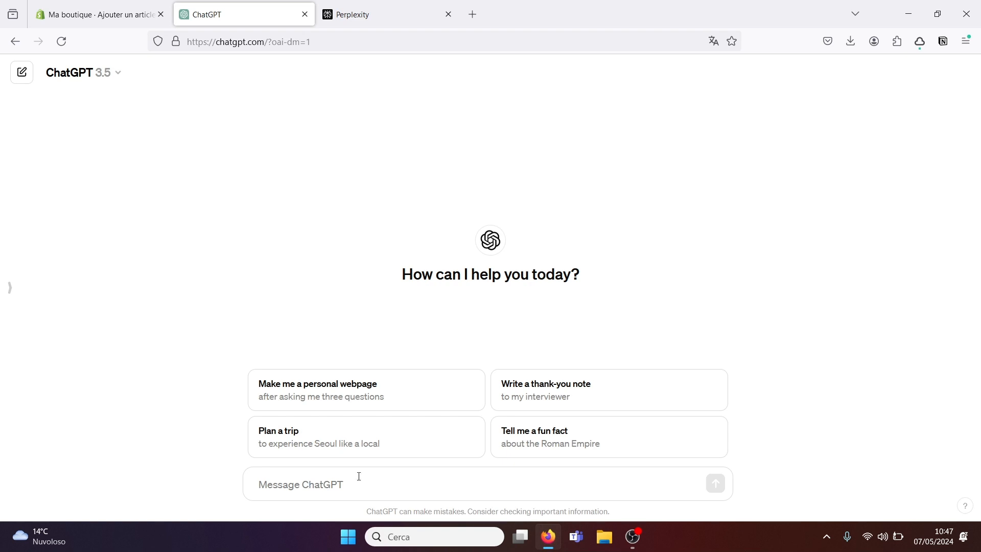
{"action": "left_click", "coordinate": [390, 12]}
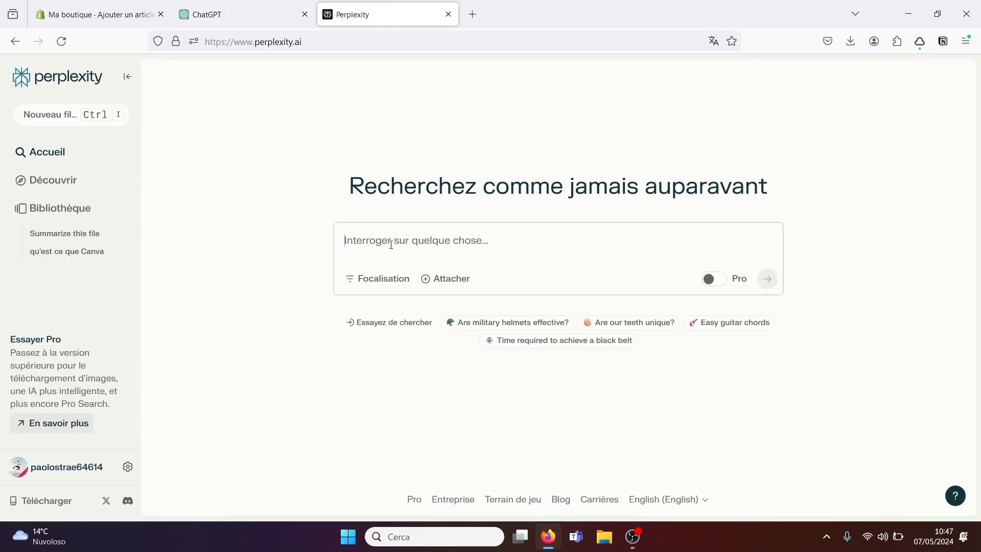
{"action": "left_click", "coordinate": [448, 14]}
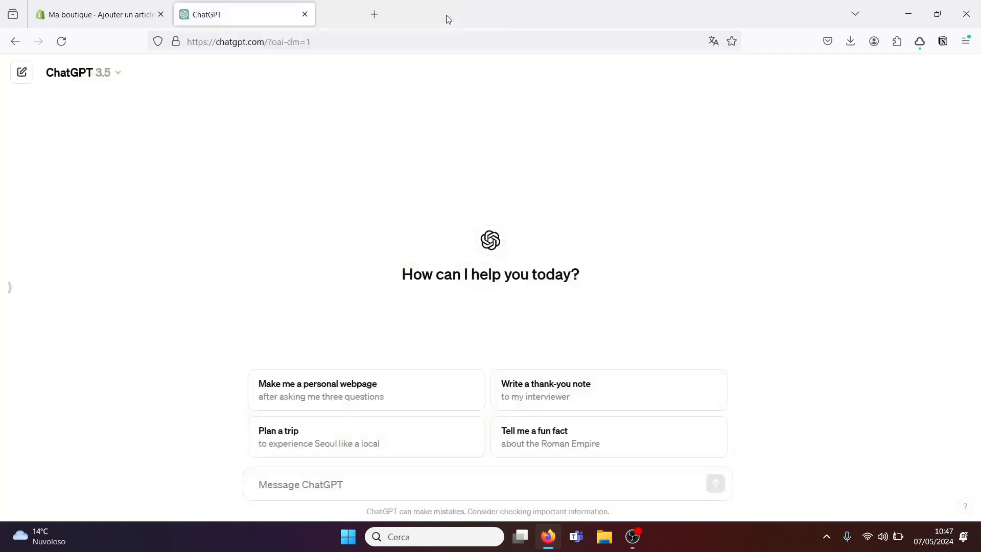
{"action": "left_click", "coordinate": [305, 14]}
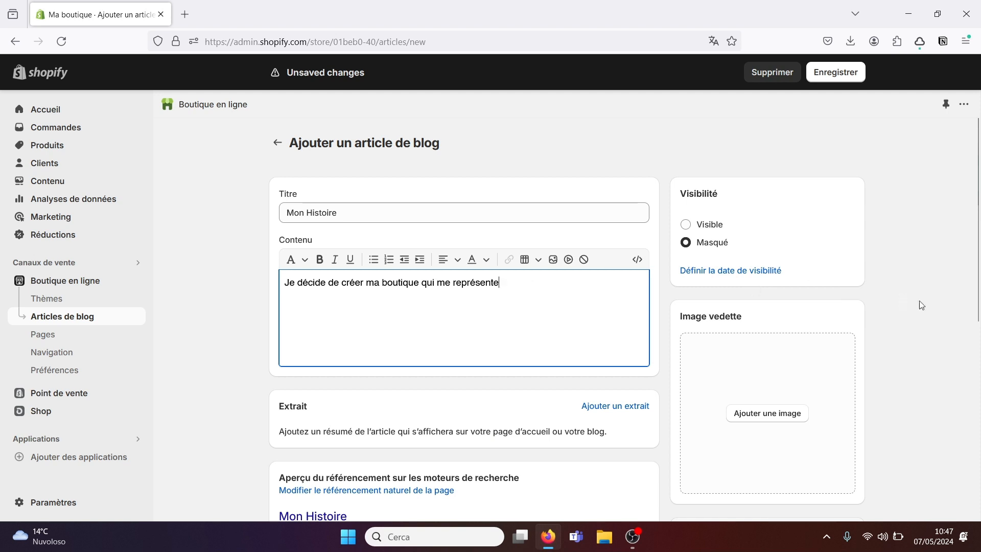
Step: Set the blog article's visibility to Visible and look over the featured image, excerpt and search engine preview sections
{"action": "left_click", "coordinate": [957, 290]}
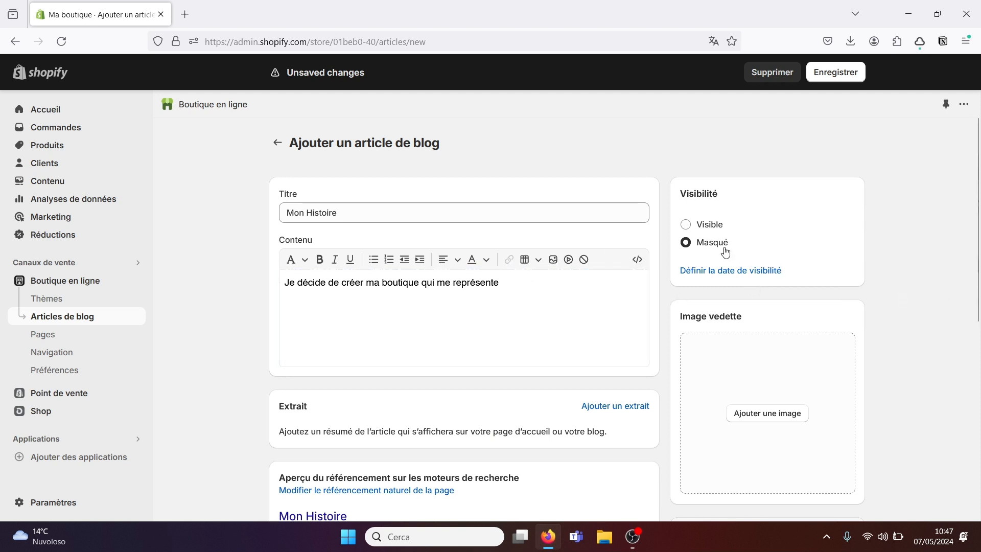
{"action": "left_click", "coordinate": [714, 229]}
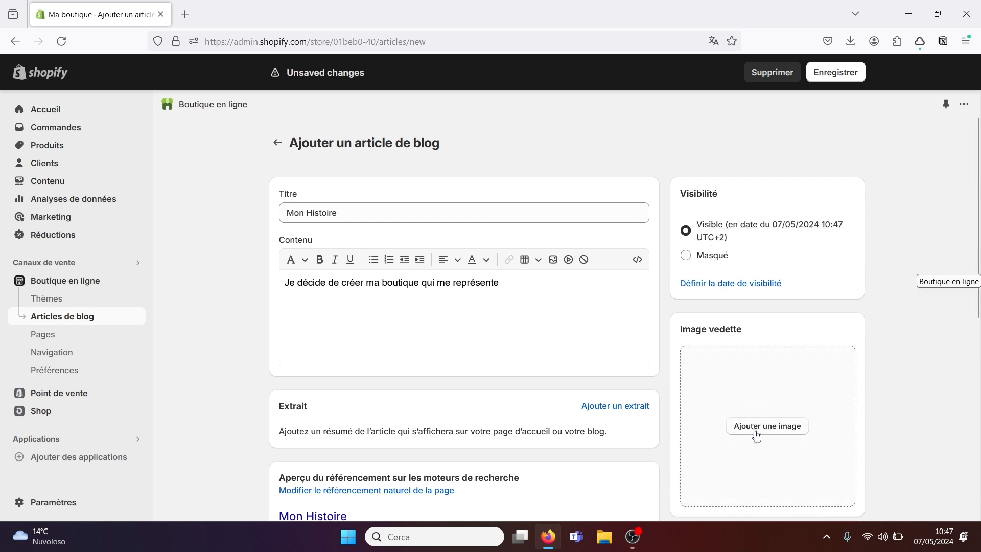
{"action": "scroll", "coordinate": [756, 436], "scroll_direction": "down", "scroll_amount": 2}
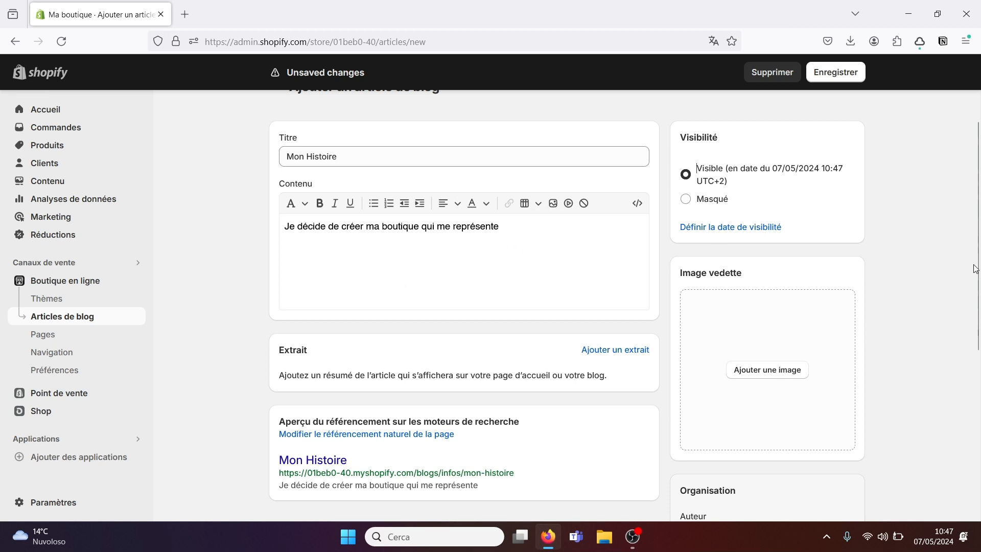
{"action": "left_click_drag", "start_coordinate": [977, 271], "coordinate": [976, 246]}
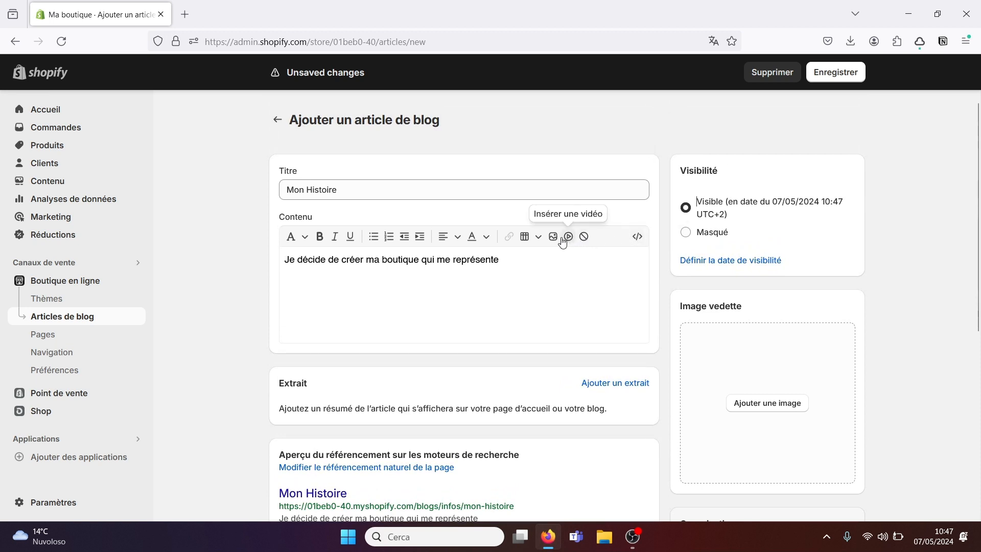
Step: Inspect the HTML source of the article's content and return to the formatted text view
{"action": "left_click", "coordinate": [637, 236]}
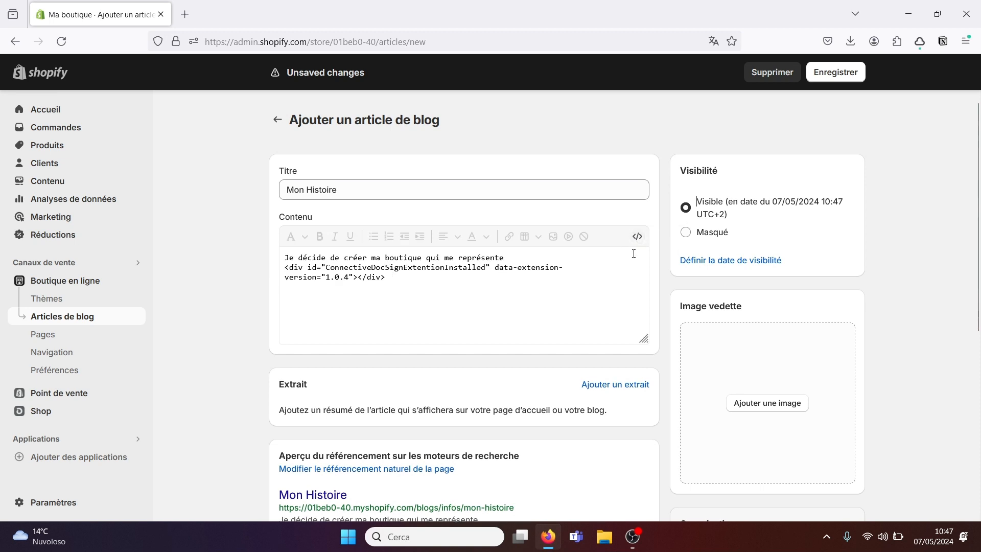
{"action": "left_click", "coordinate": [389, 278]}
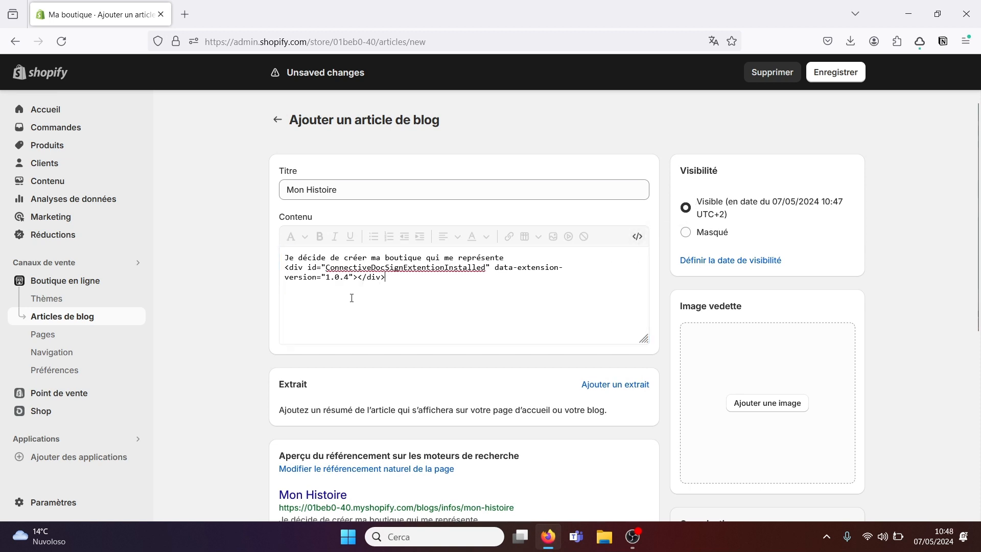
{"action": "left_click", "coordinate": [637, 236]}
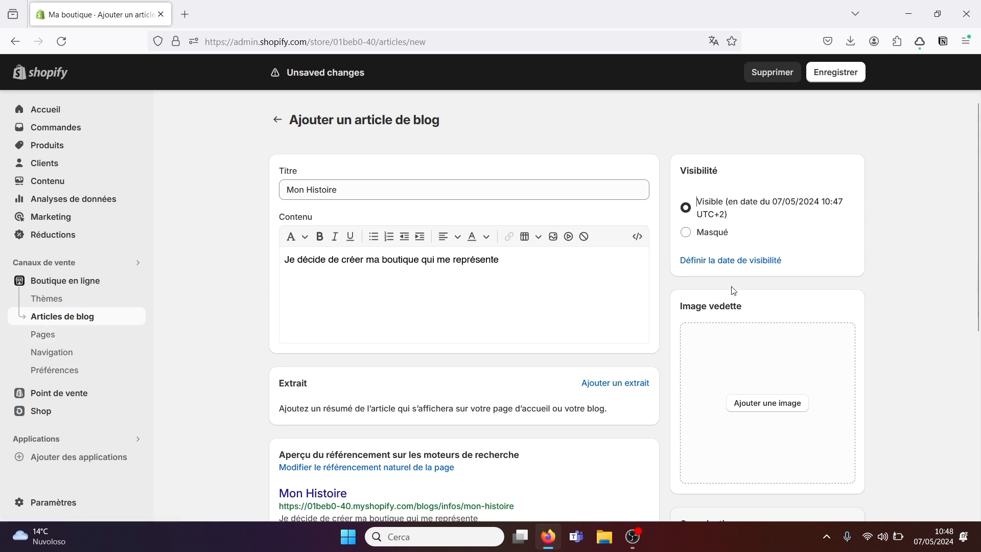
{"action": "scroll", "coordinate": [978, 215], "scroll_direction": "down", "scroll_amount": 1}
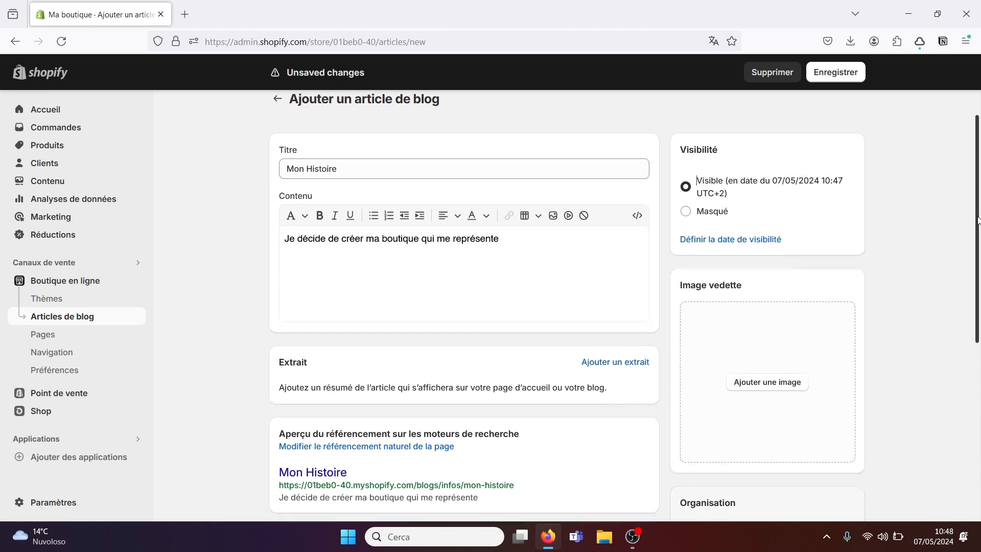
{"action": "left_click_drag", "start_coordinate": [978, 217], "coordinate": [979, 197]}
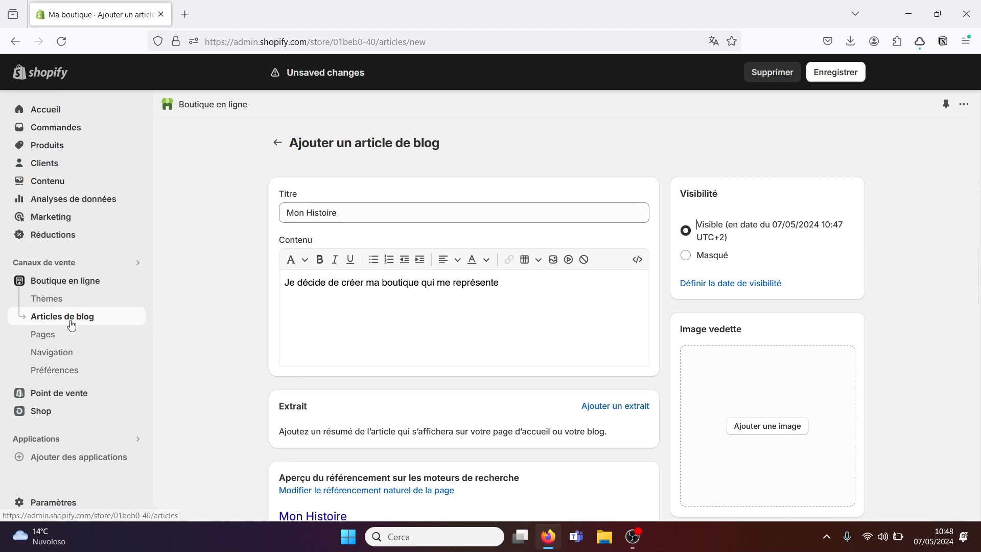
Step: Leave the blog article without saving, go to the online store's pages, and view the Contact page
{"action": "left_click", "coordinate": [44, 336]}
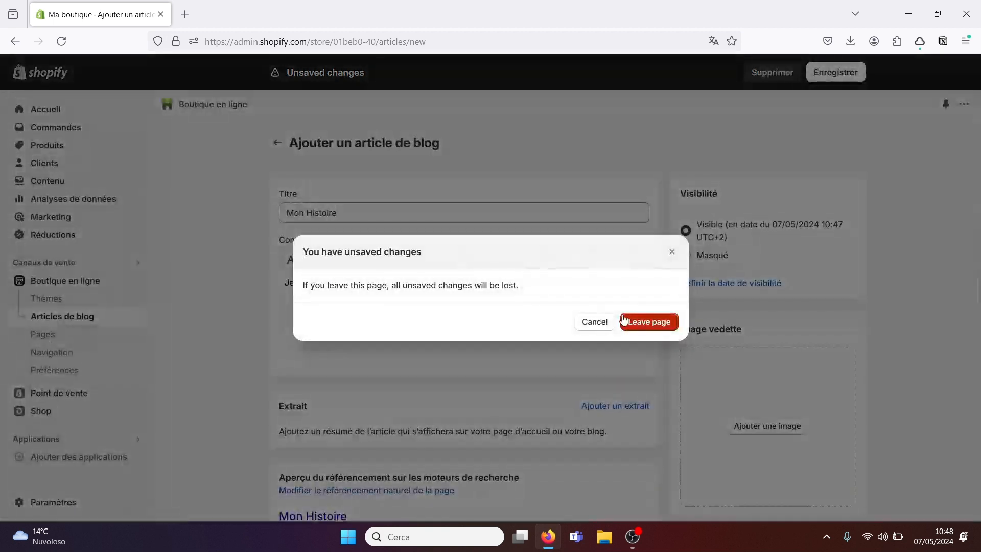
{"action": "left_click", "coordinate": [642, 322]}
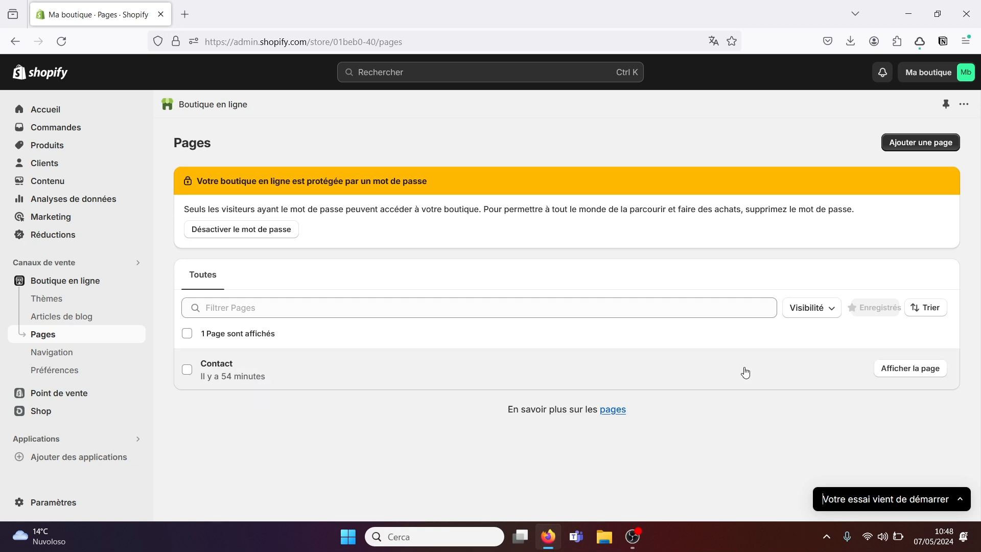
{"action": "left_click", "coordinate": [912, 371]}
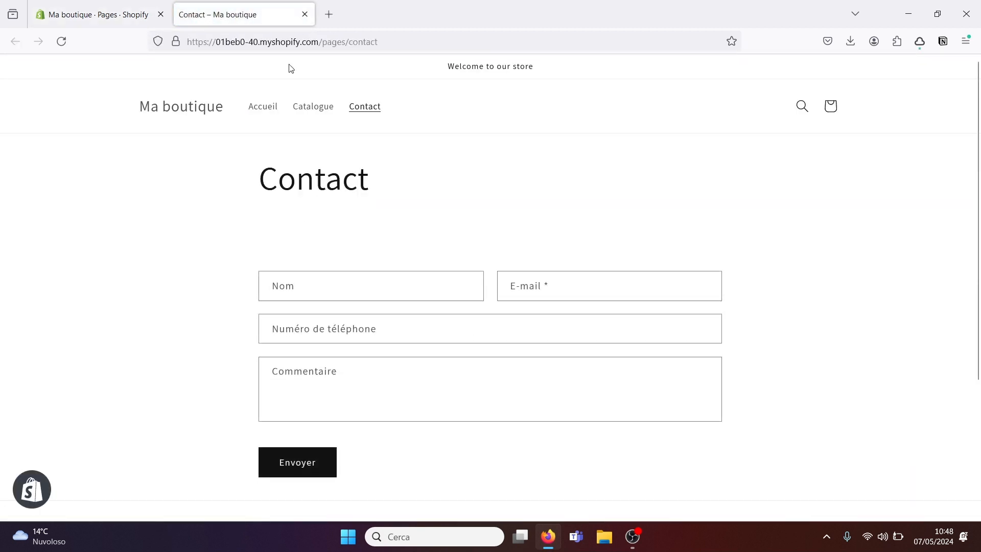
{"action": "left_click", "coordinate": [305, 14]}
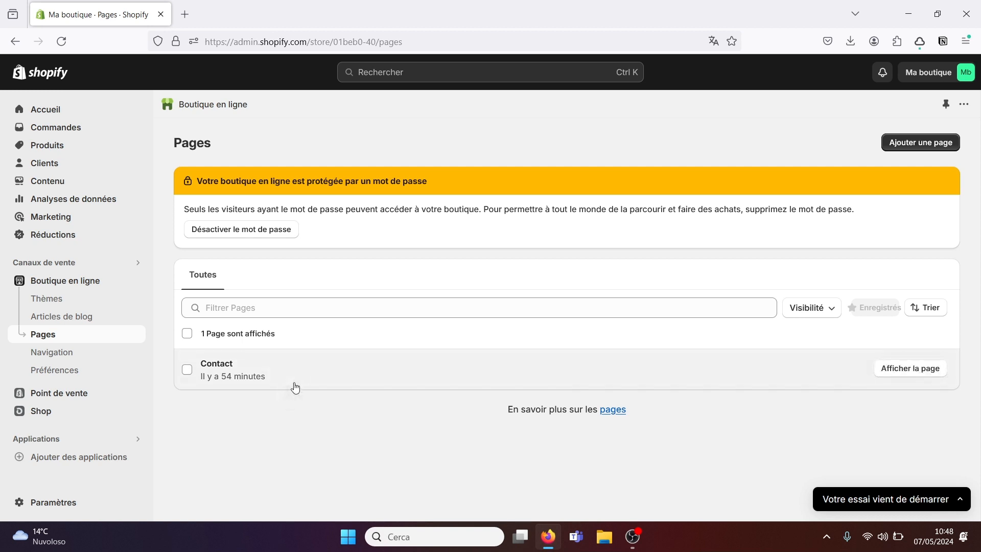
Step: Review the store's navigation menus and preferences, including the recommended size of the social sharing image
{"action": "left_click", "coordinate": [94, 357]}
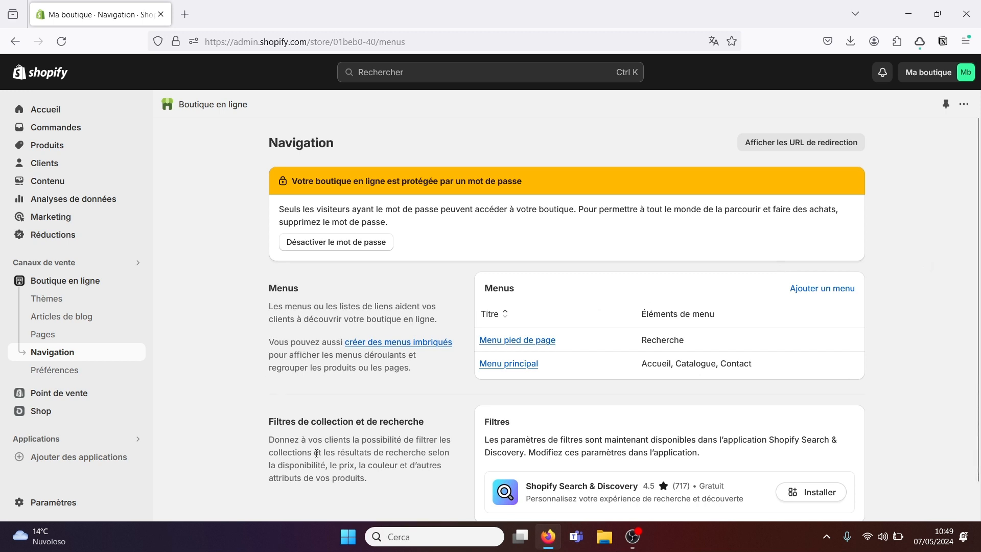
{"action": "left_click", "coordinate": [55, 377]}
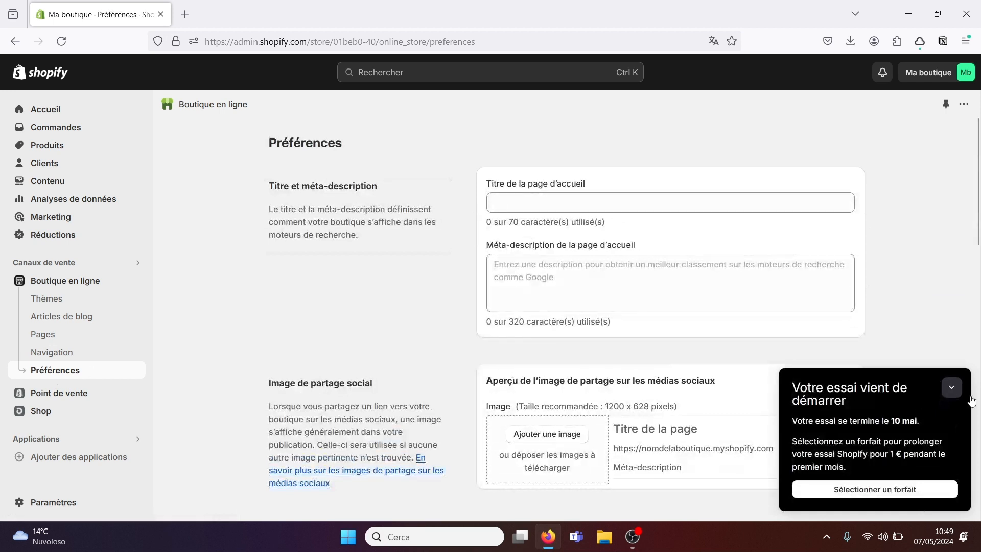
{"action": "left_click", "coordinate": [952, 389]}
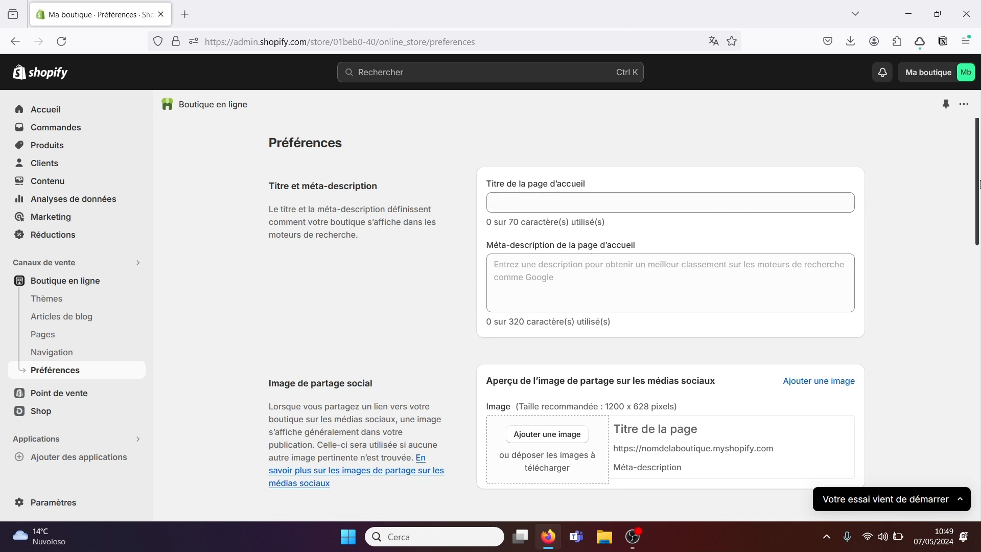
{"action": "left_click_drag", "start_coordinate": [979, 181], "coordinate": [976, 204]}
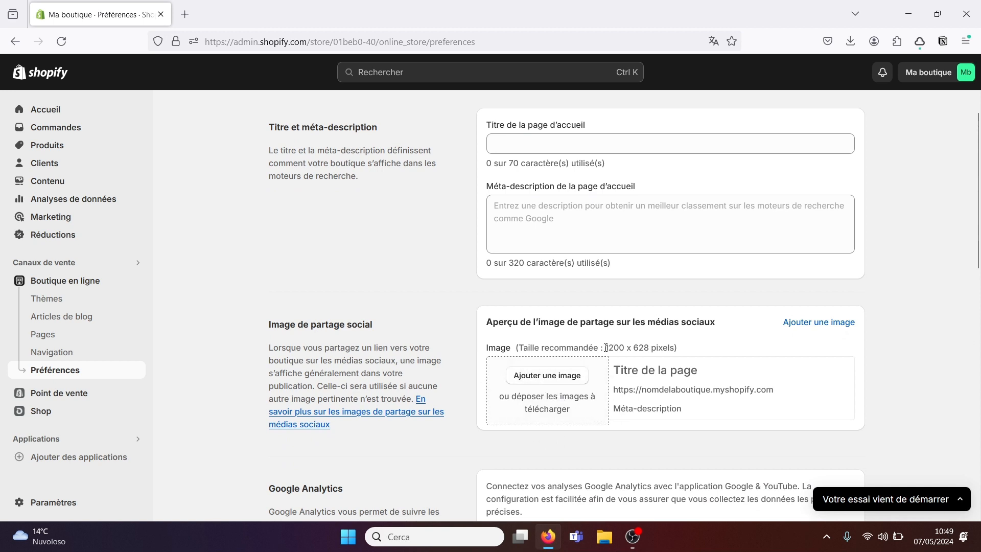
{"action": "left_click_drag", "start_coordinate": [605, 347], "coordinate": [647, 347]}
Step: Open Canva in a new browser tab and create a custom-size design of 1200 x 628 px
{"action": "left_click", "coordinate": [187, 17]}
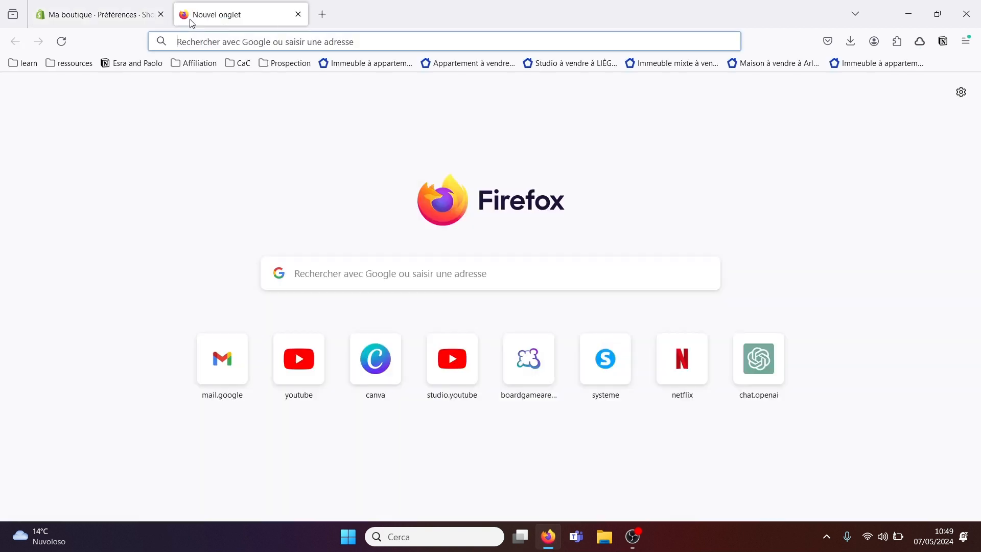
{"action": "left_click", "coordinate": [367, 358]}
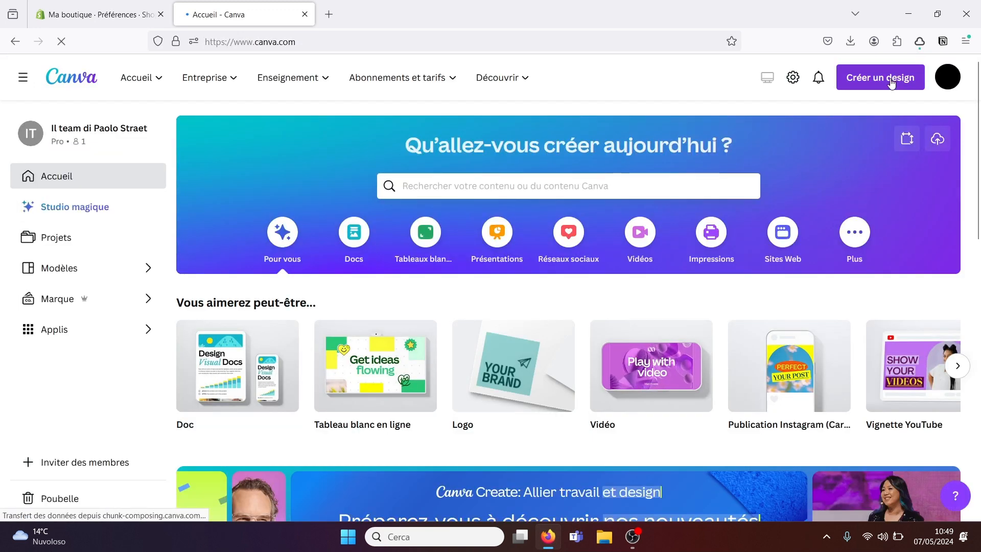
{"action": "left_click", "coordinate": [906, 142]}
{"action": "left_click", "coordinate": [738, 199]}
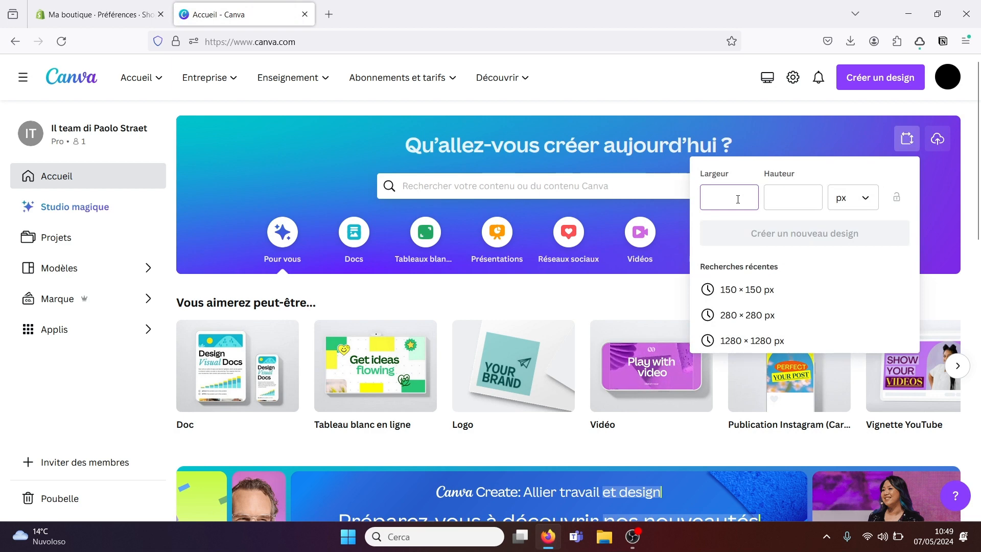
{"action": "type", "text": "1200"}
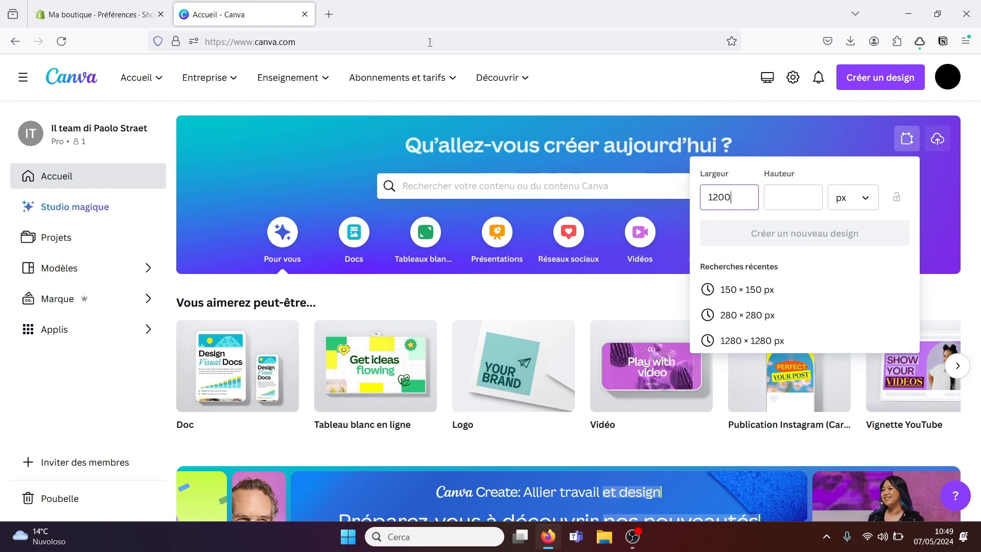
{"action": "left_click", "coordinate": [104, 9]}
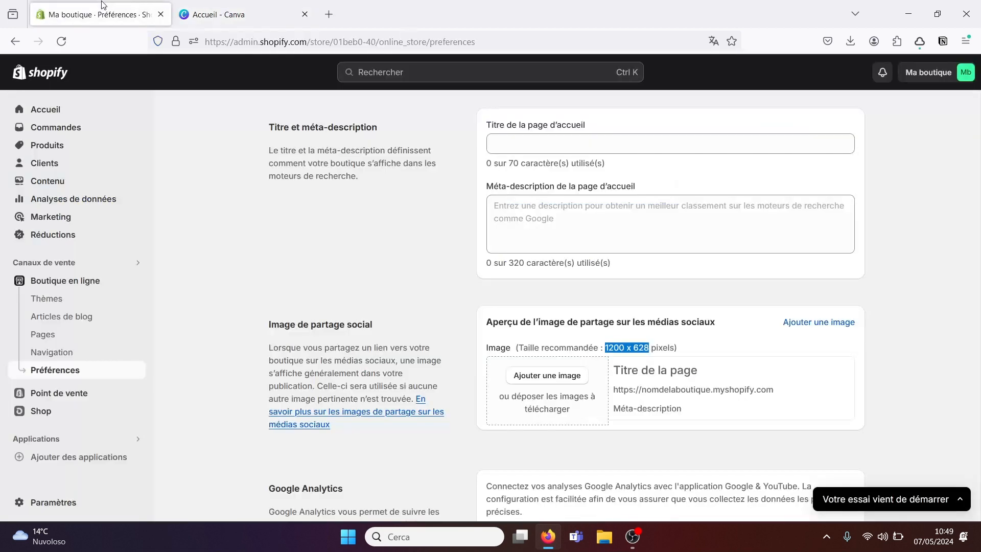
{"action": "left_click", "coordinate": [222, 5]}
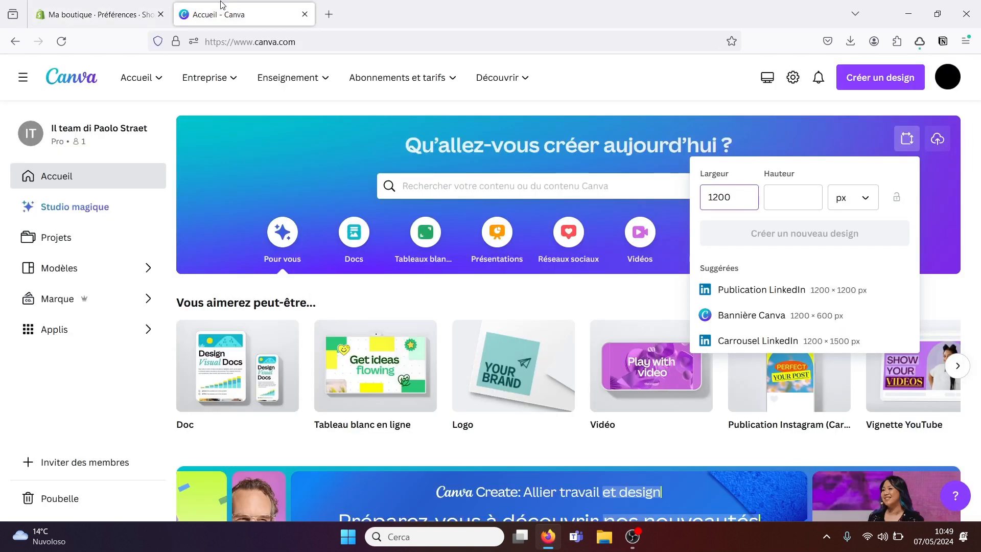
{"action": "left_click", "coordinate": [778, 194]}
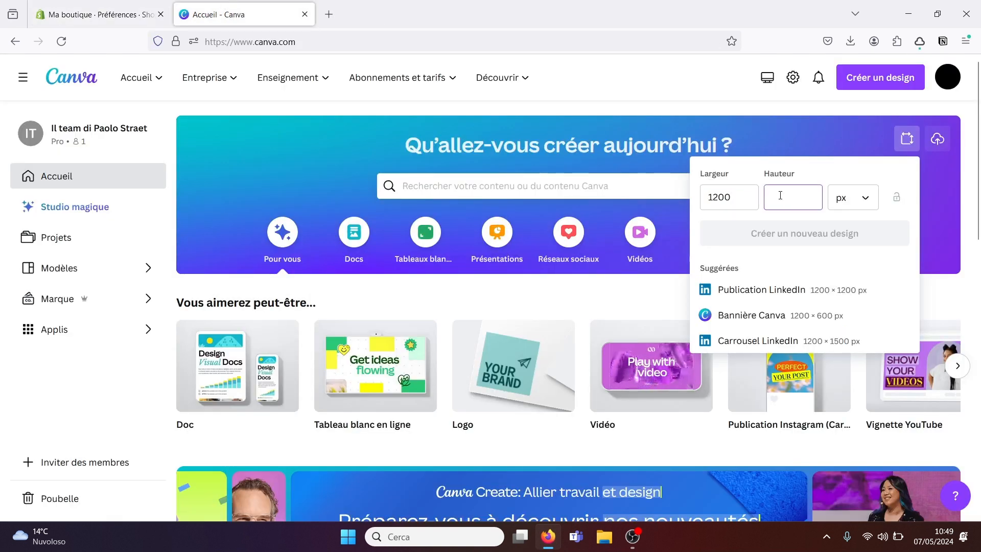
{"action": "type", "text": "62"}
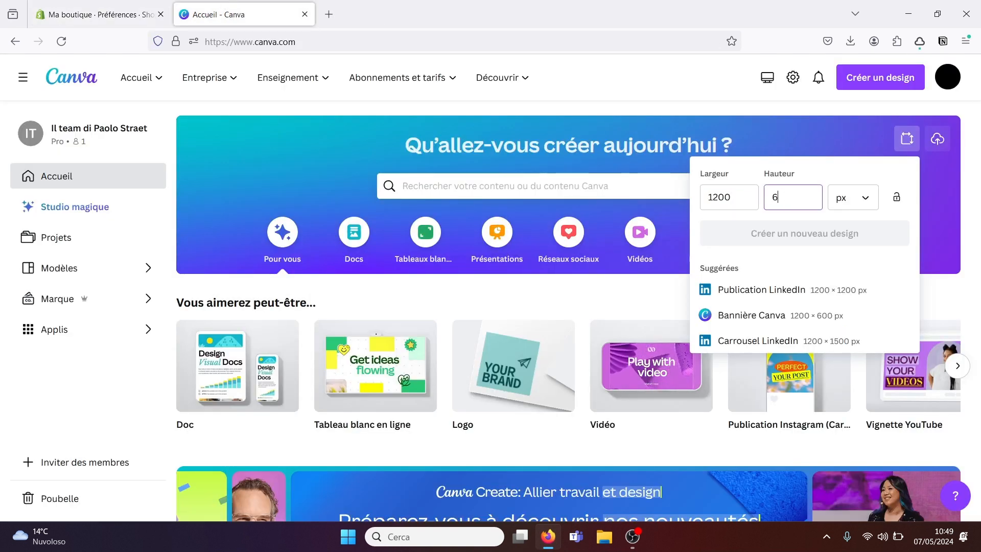
{"action": "type", "text": "8"}
{"action": "left_click", "coordinate": [793, 235]}
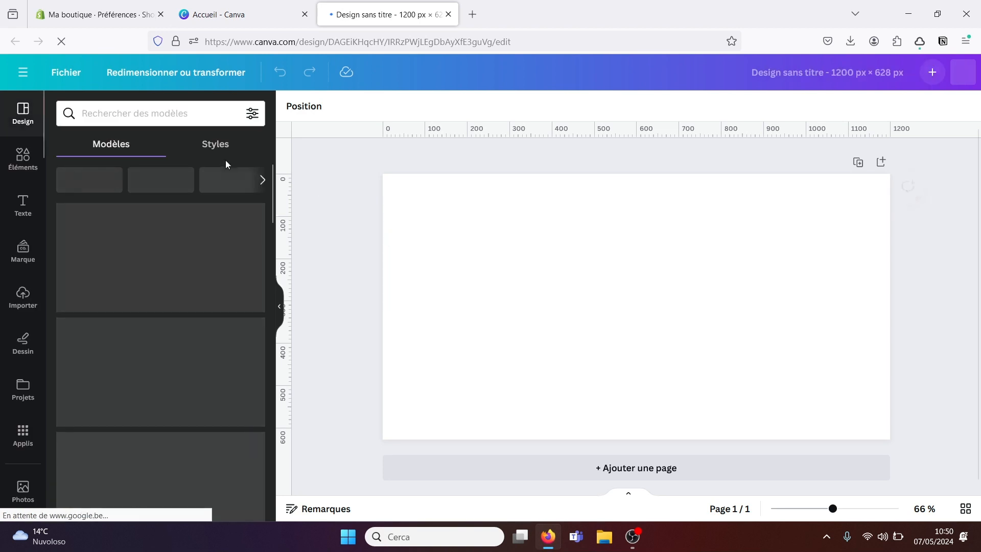
Step: Return to the Shopify preferences page and close both Canva browser tabs
{"action": "left_click", "coordinate": [110, 4]}
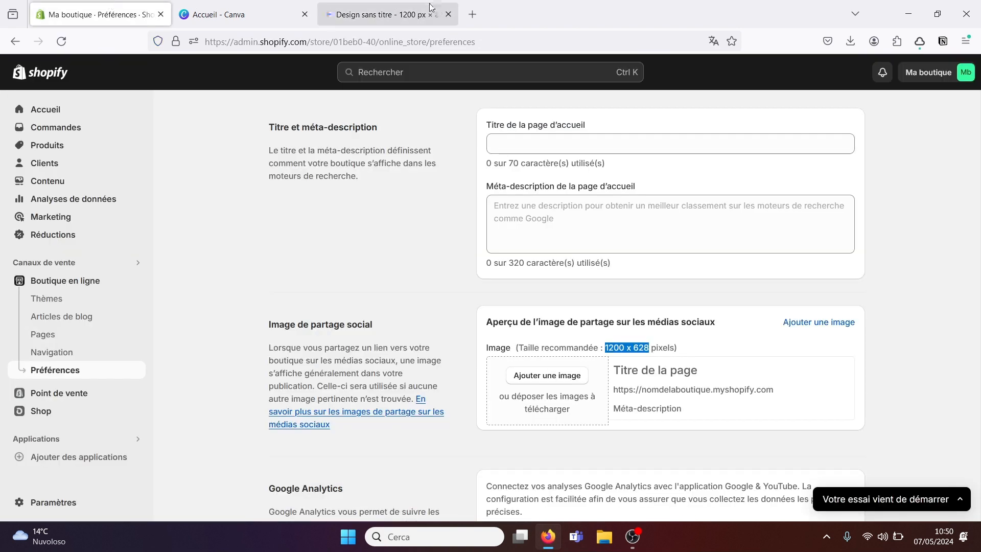
{"action": "left_click", "coordinate": [449, 14]}
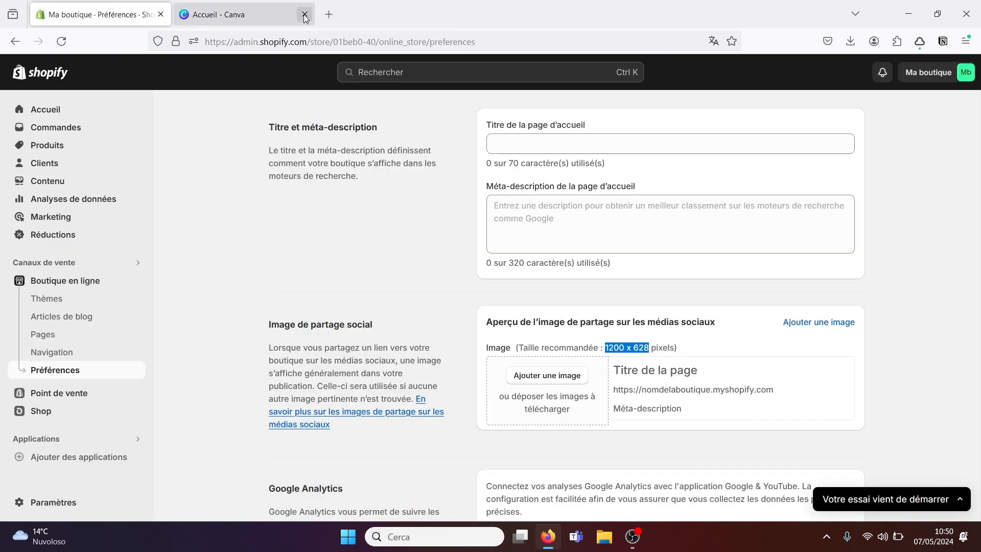
{"action": "left_click", "coordinate": [304, 14]}
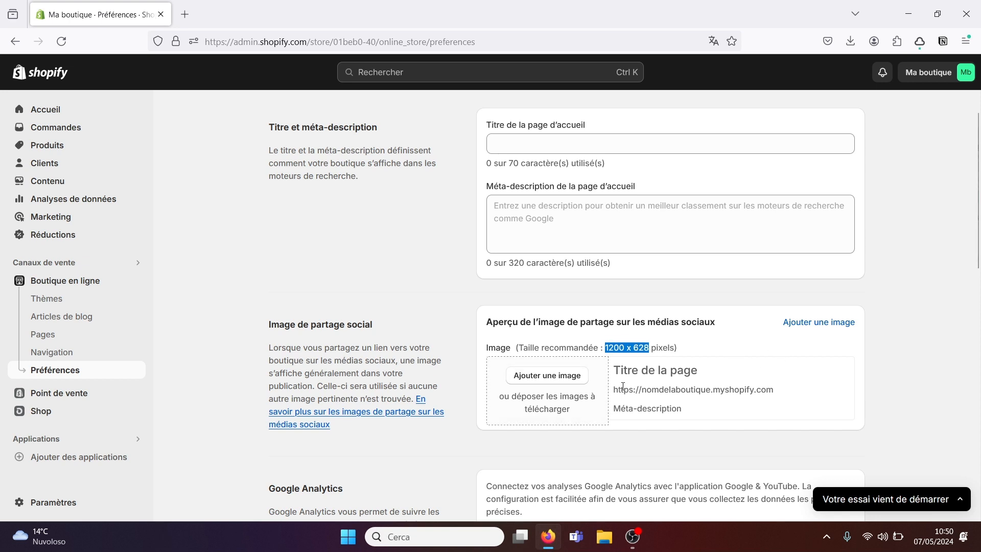
Step: Review the remaining online store preferences: Google Analytics, Facebook pixel, password protection and spam protection
{"action": "left_click", "coordinate": [980, 255]}
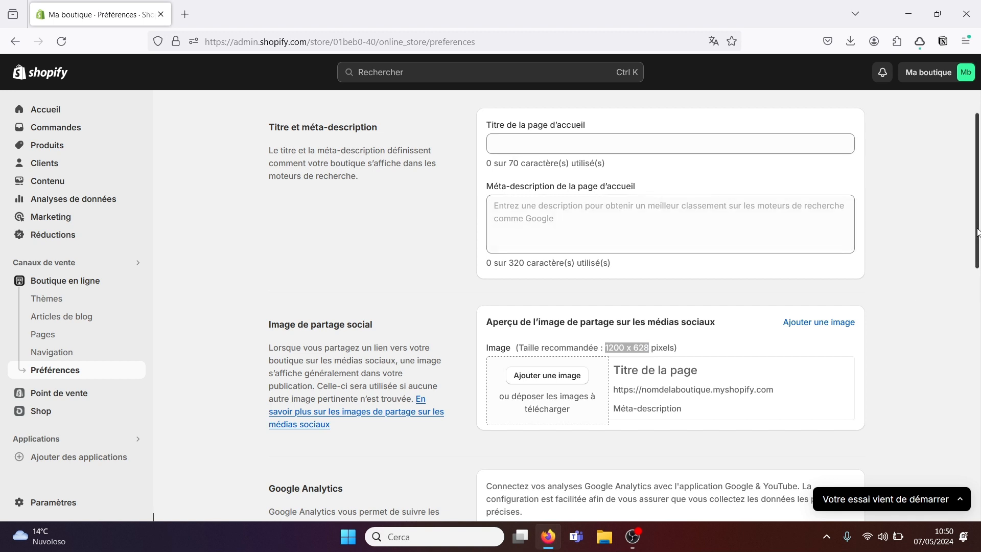
{"action": "scroll", "coordinate": [977, 305], "scroll_direction": "down", "scroll_amount": 3}
{"action": "scroll", "coordinate": [977, 305], "scroll_direction": "down", "scroll_amount": 3}
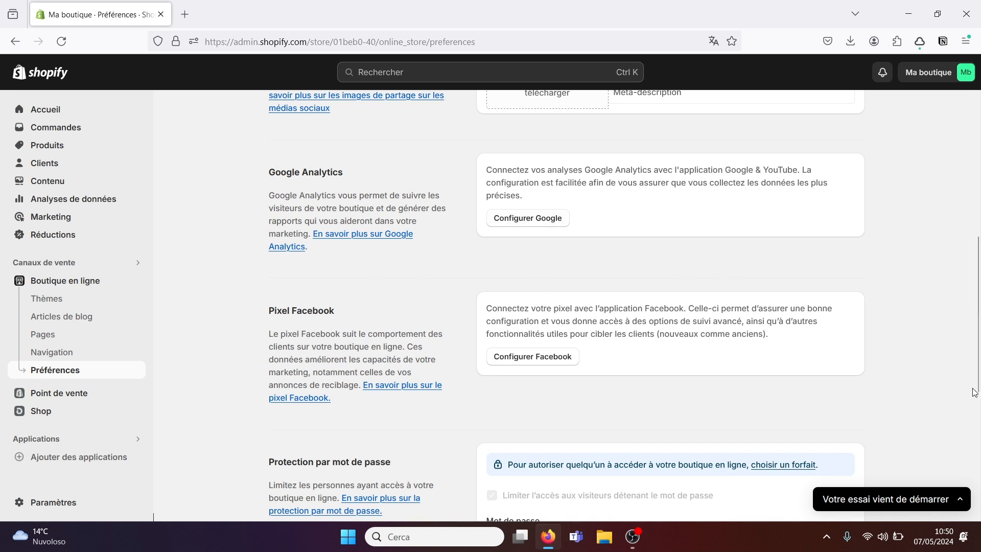
{"action": "scroll", "coordinate": [974, 392], "scroll_direction": "down", "scroll_amount": 1}
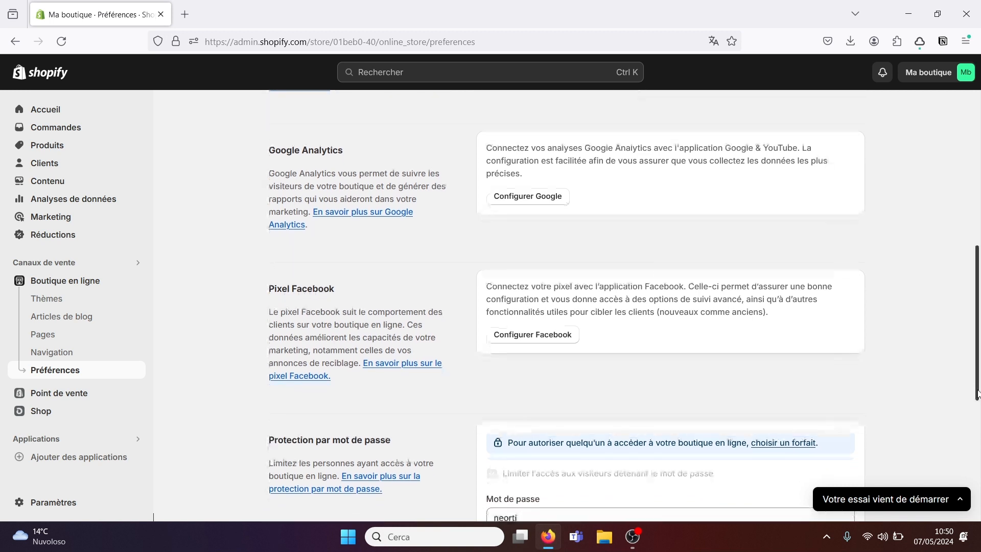
{"action": "left_click_drag", "start_coordinate": [977, 393], "coordinate": [976, 482]}
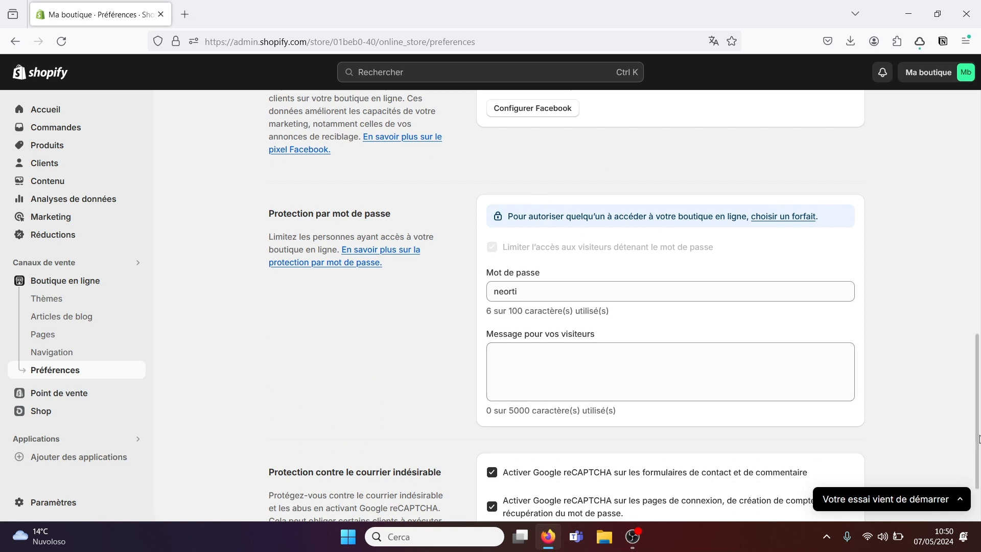
{"action": "scroll", "coordinate": [978, 472], "scroll_direction": "down", "scroll_amount": 2}
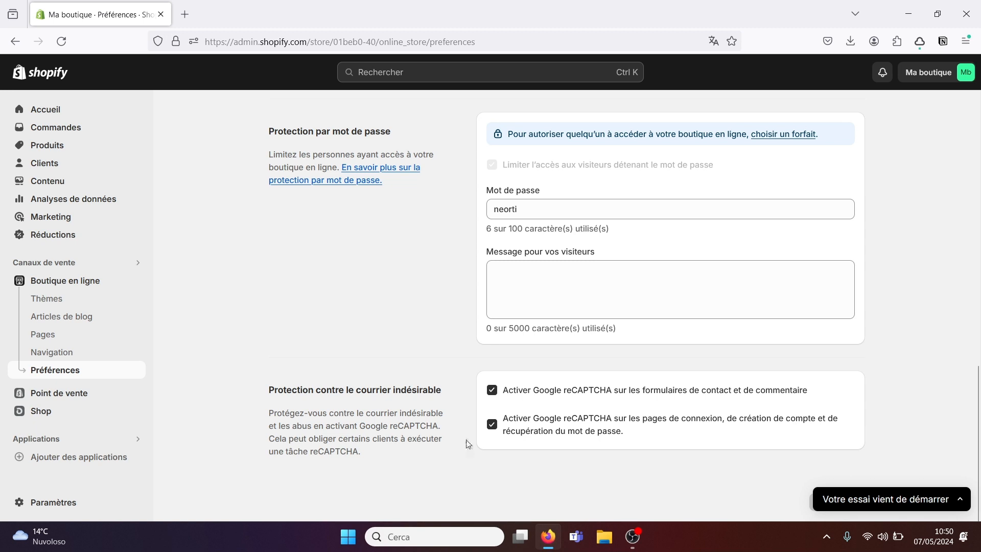
Step: View the Point of Sale channel's start questionnaire and the Shop channel's Shop Promise page
{"action": "left_click", "coordinate": [76, 403]}
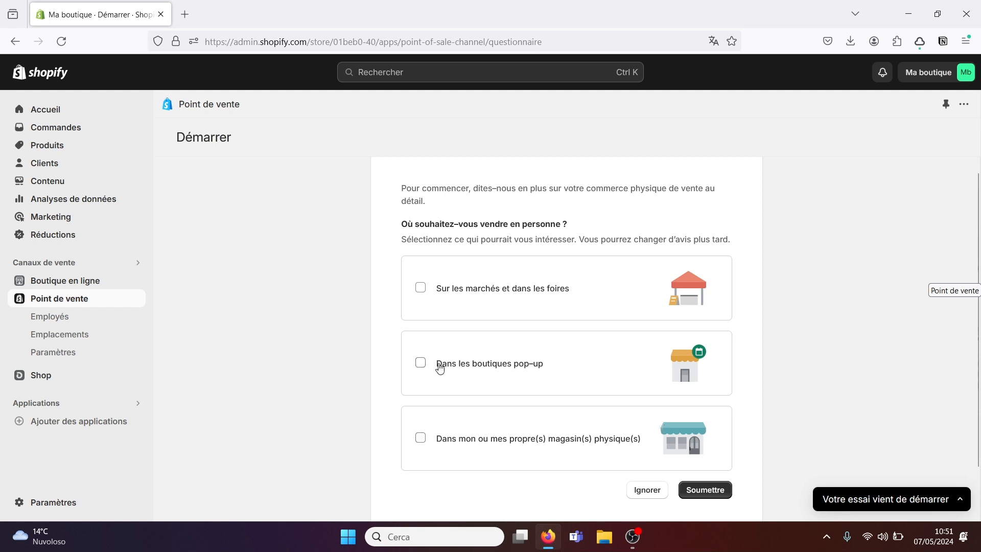
{"action": "left_click", "coordinate": [92, 380]}
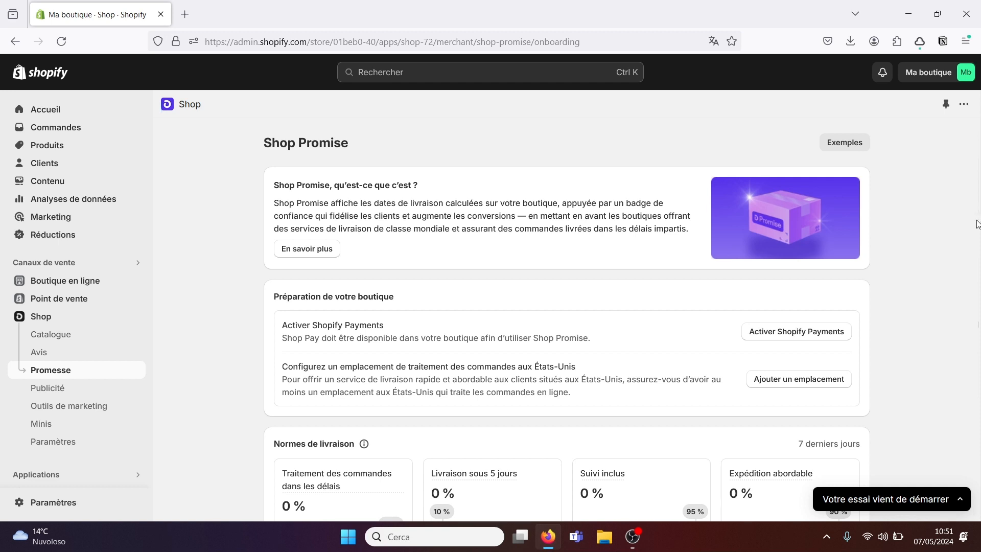
{"action": "scroll", "coordinate": [978, 235], "scroll_direction": "down", "scroll_amount": 1}
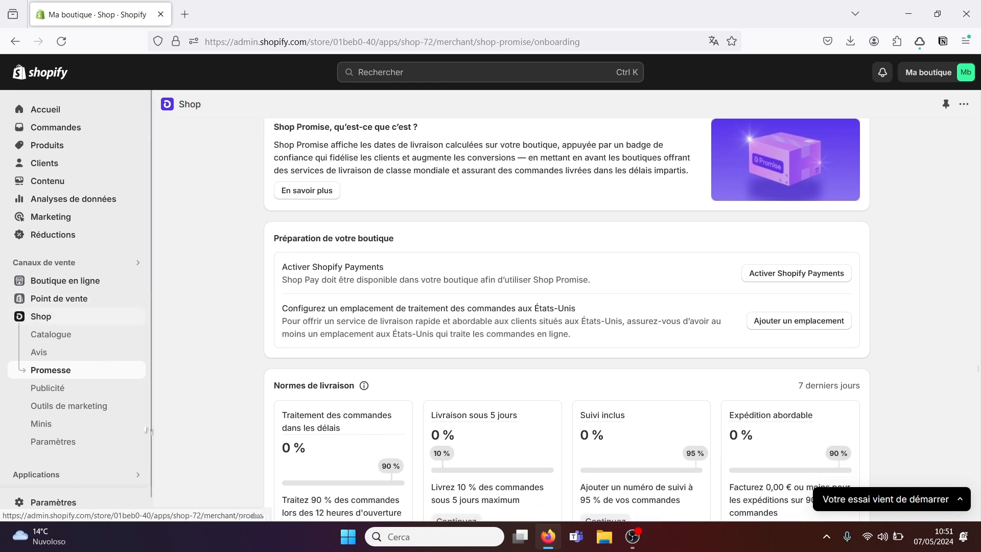
Step: Review the recommended applications for the store, open the Shopify App Store from them and accept its cookie notice
{"action": "scroll", "coordinate": [149, 466], "scroll_direction": "down", "scroll_amount": 1}
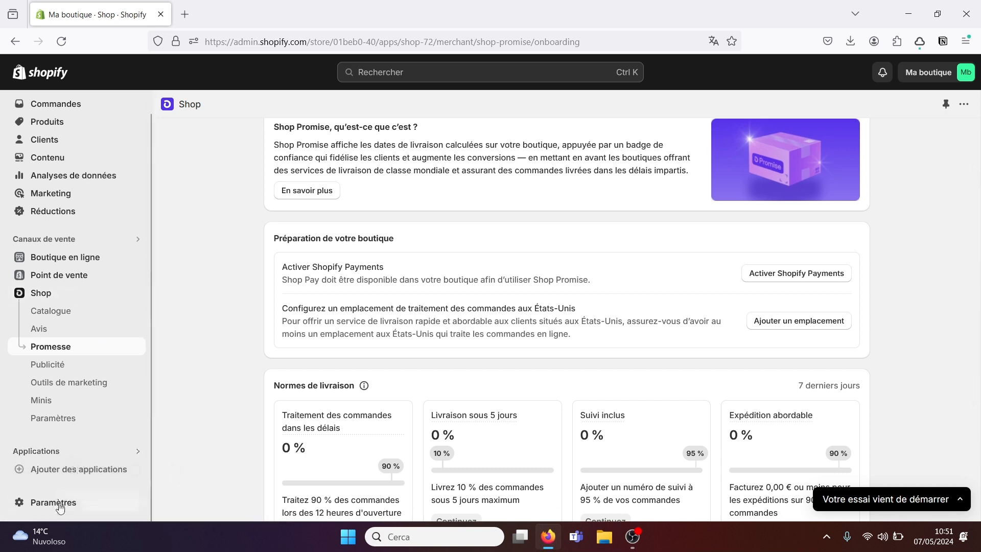
{"action": "left_click", "coordinate": [103, 454]}
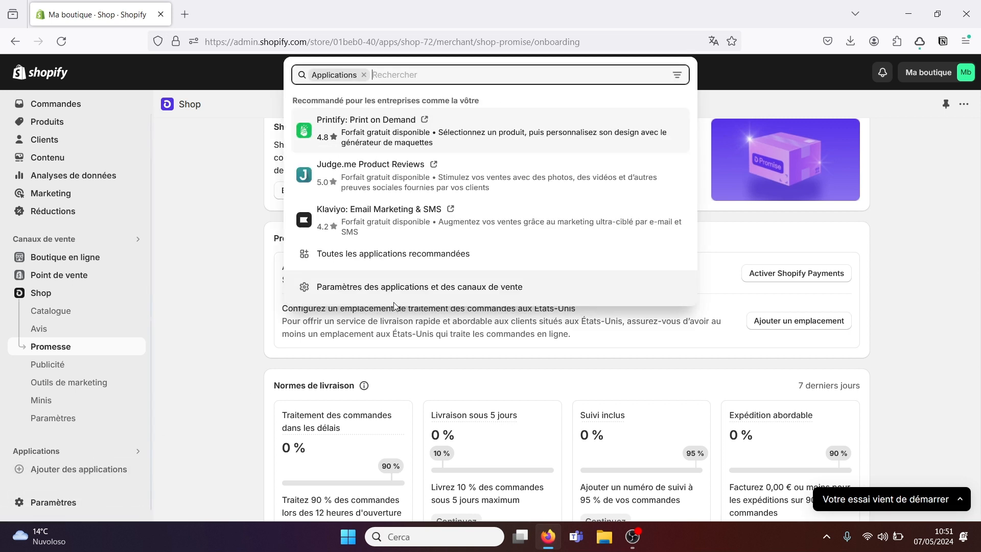
{"action": "left_click", "coordinate": [91, 436]}
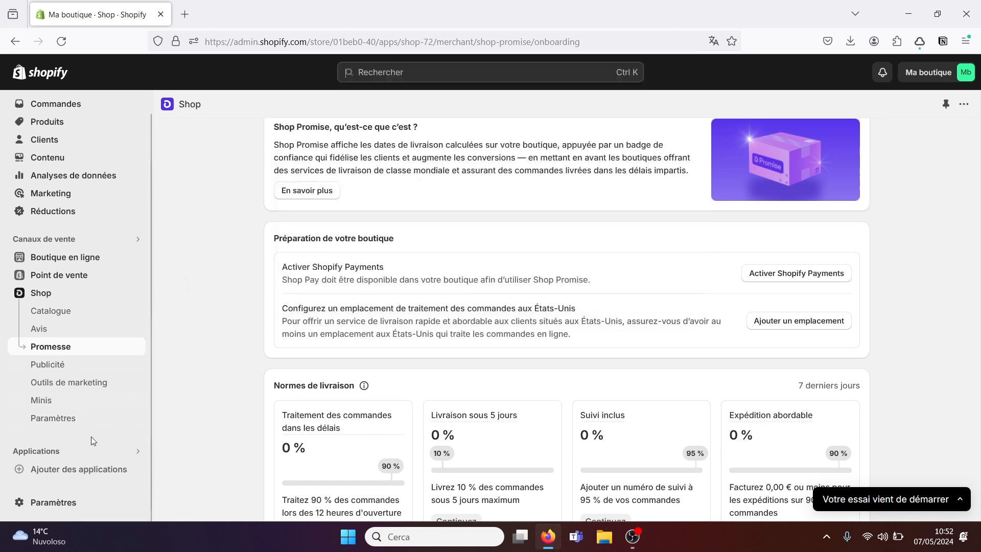
{"action": "left_click", "coordinate": [68, 470]}
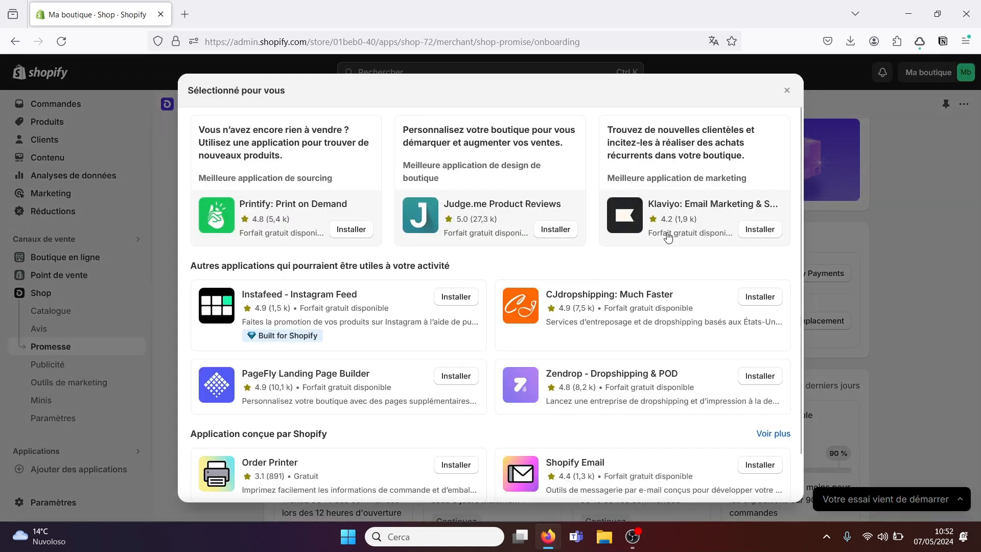
{"action": "scroll", "coordinate": [785, 289], "scroll_direction": "down", "scroll_amount": 2}
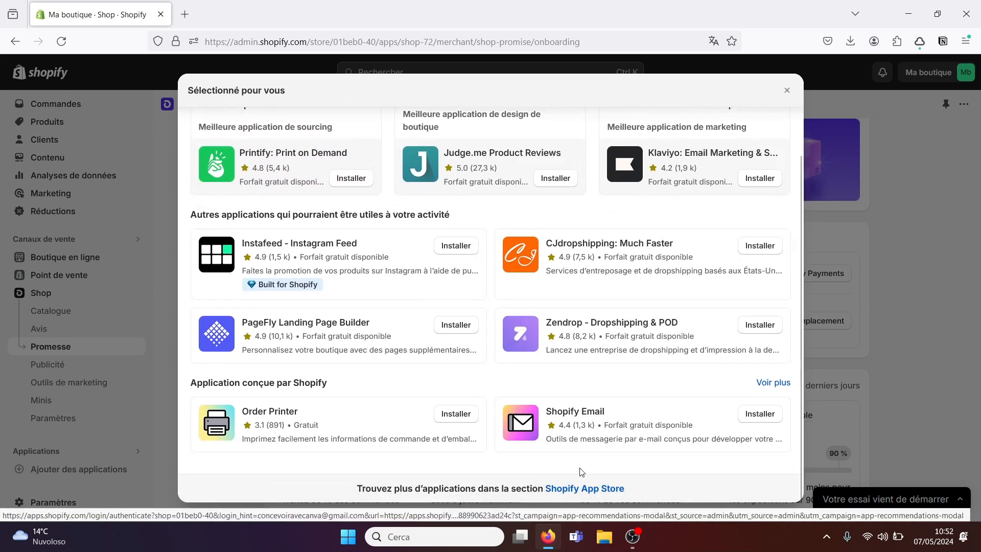
{"action": "left_click", "coordinate": [570, 490]}
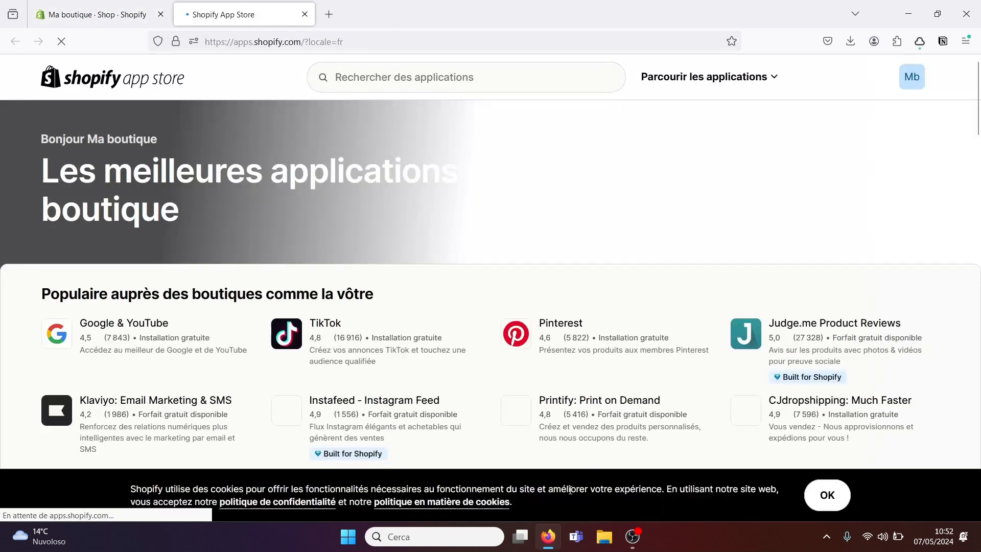
{"action": "left_click", "coordinate": [831, 504]}
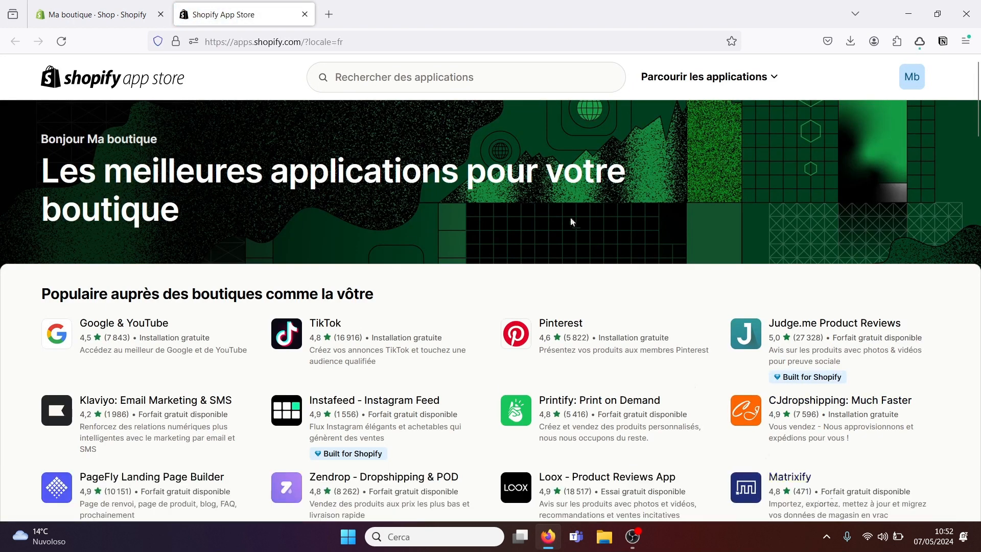
Step: Browse the App Store home page from popular and trending apps to the sales channel, store design and product sourcing sections
{"action": "left_click_drag", "start_coordinate": [978, 124], "coordinate": [978, 509]}
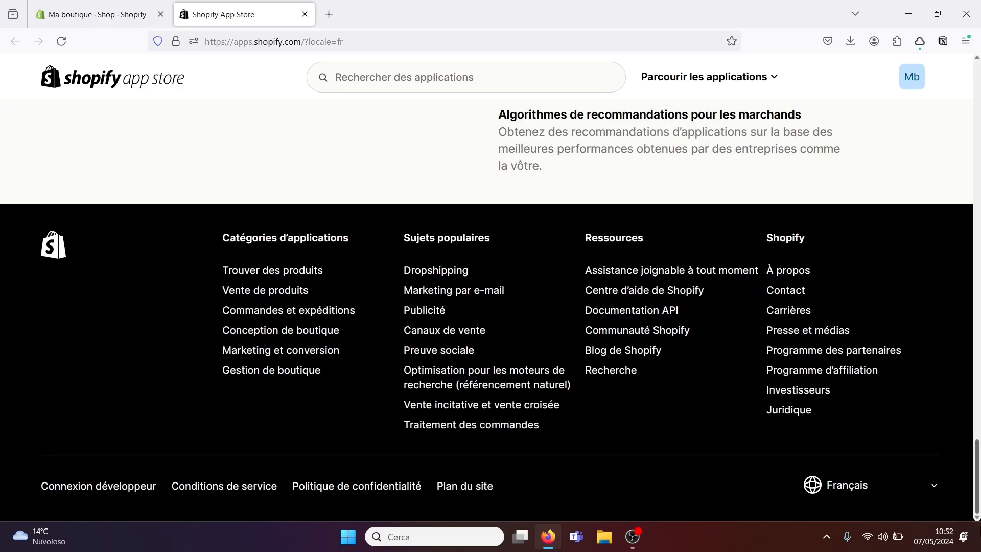
{"action": "left_click_drag", "start_coordinate": [979, 427], "coordinate": [979, 90]}
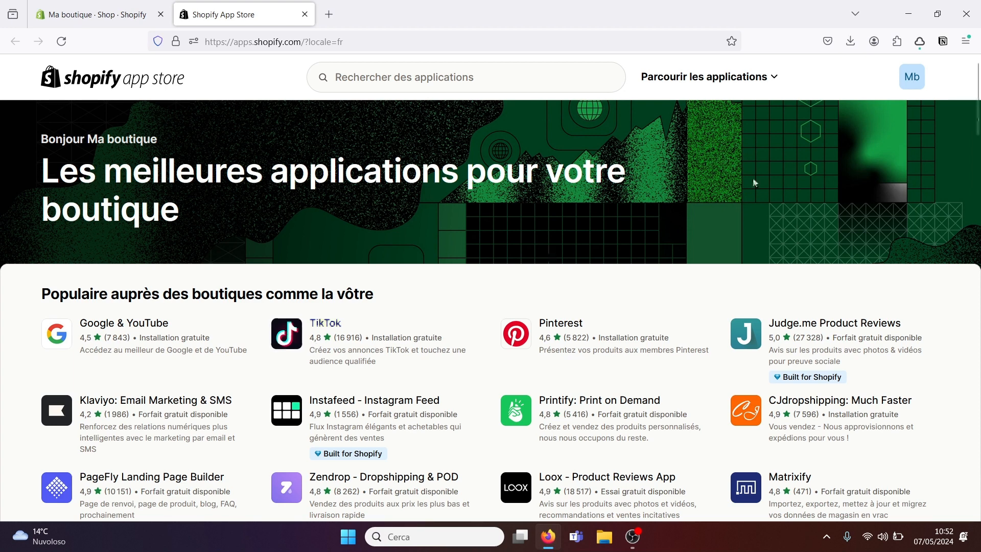
{"action": "scroll", "coordinate": [978, 137], "scroll_direction": "down", "scroll_amount": 3}
{"action": "left_click_drag", "start_coordinate": [978, 137], "coordinate": [975, 180]}
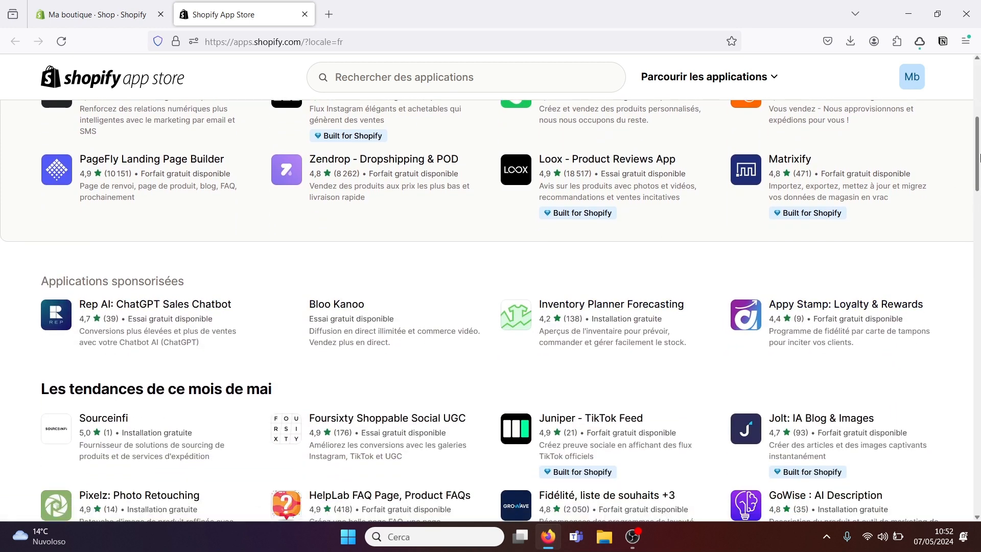
{"action": "left_click_drag", "start_coordinate": [978, 159], "coordinate": [979, 324]}
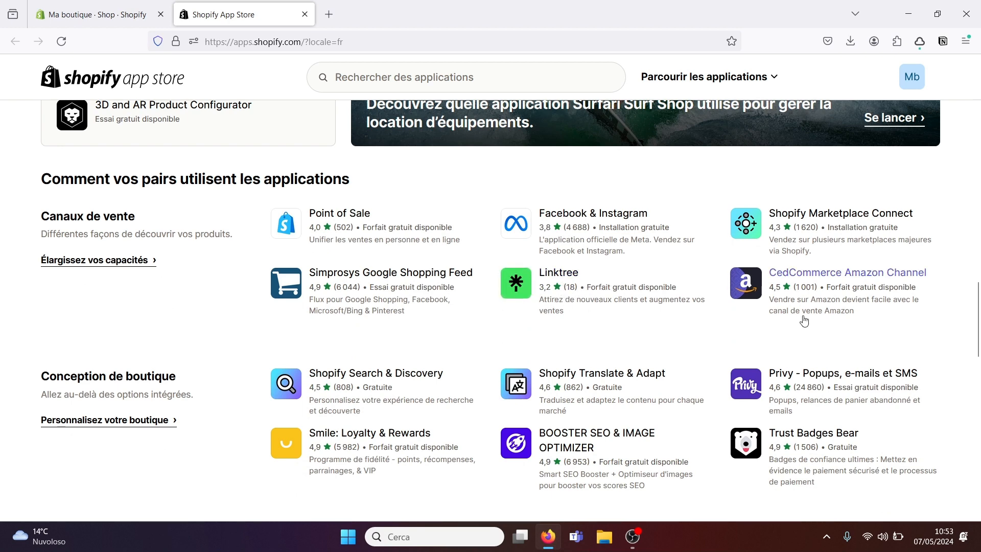
{"action": "left_click_drag", "start_coordinate": [979, 322], "coordinate": [979, 360]}
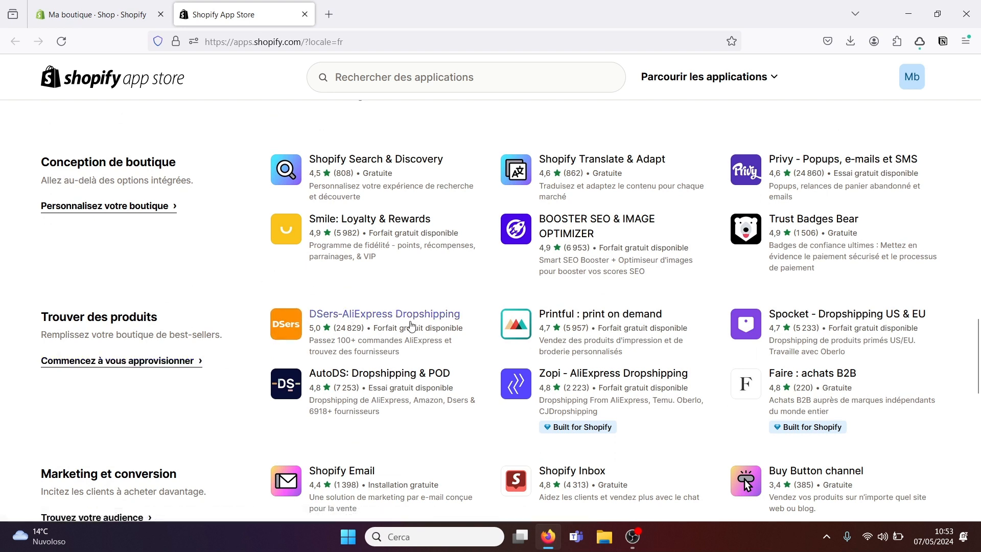
Step: Install the DSers-AliExpress Dropshipping app from its App Store listing and approve its access to the store
{"action": "left_click", "coordinate": [342, 321]}
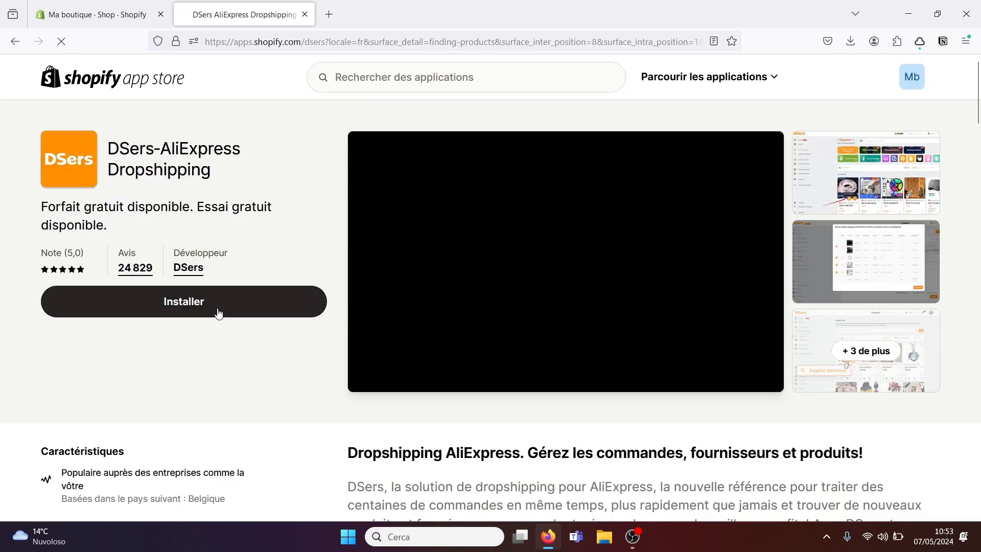
{"action": "left_click", "coordinate": [217, 309]}
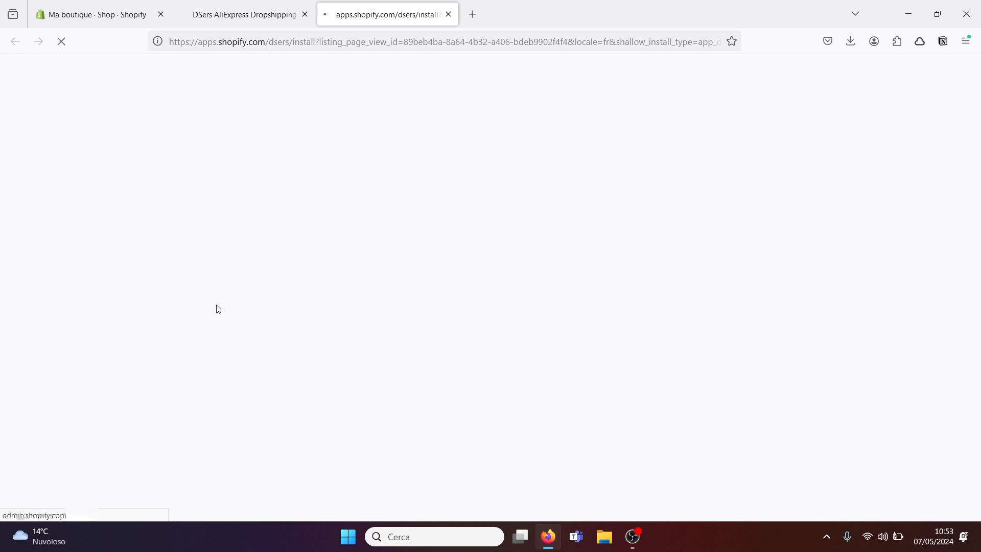
{"action": "left_click", "coordinate": [241, 7]}
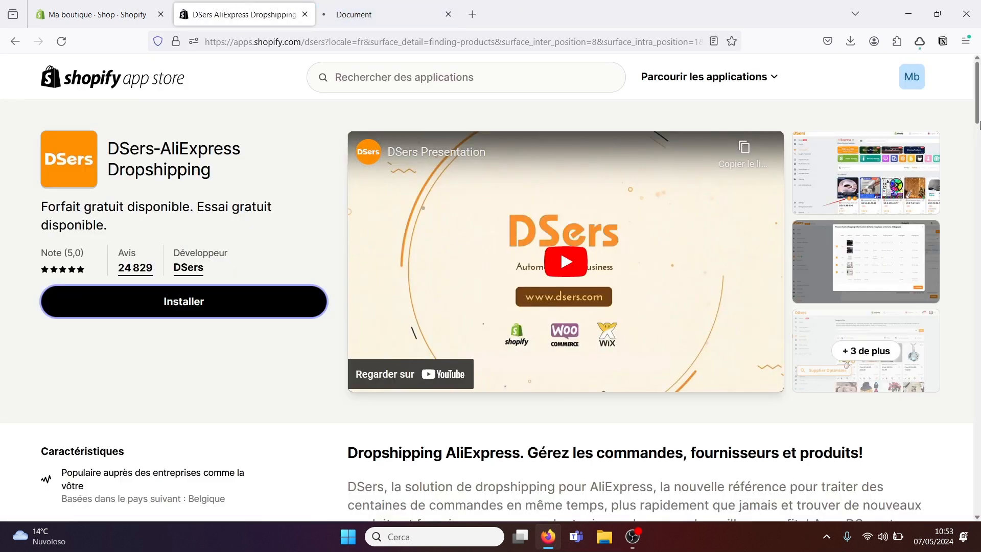
{"action": "mouse_move", "coordinate": [978, 124]}
{"action": "left_mouse_down"}
{"action": "mouse_move", "coordinate": [978, 251]}
{"action": "mouse_move", "coordinate": [978, 128]}
{"action": "left_mouse_up"}
{"action": "left_click", "coordinate": [389, 7]}
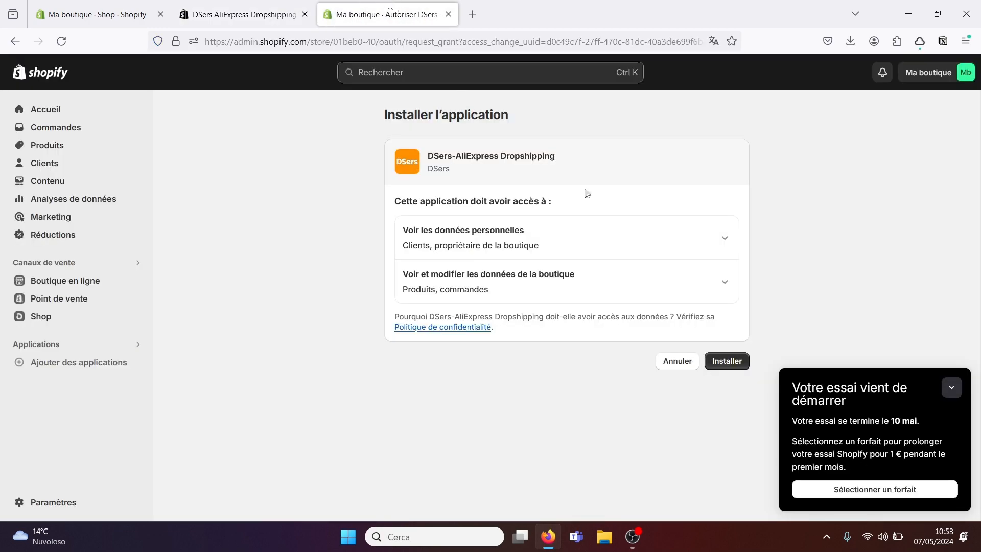
{"action": "left_click", "coordinate": [727, 360]}
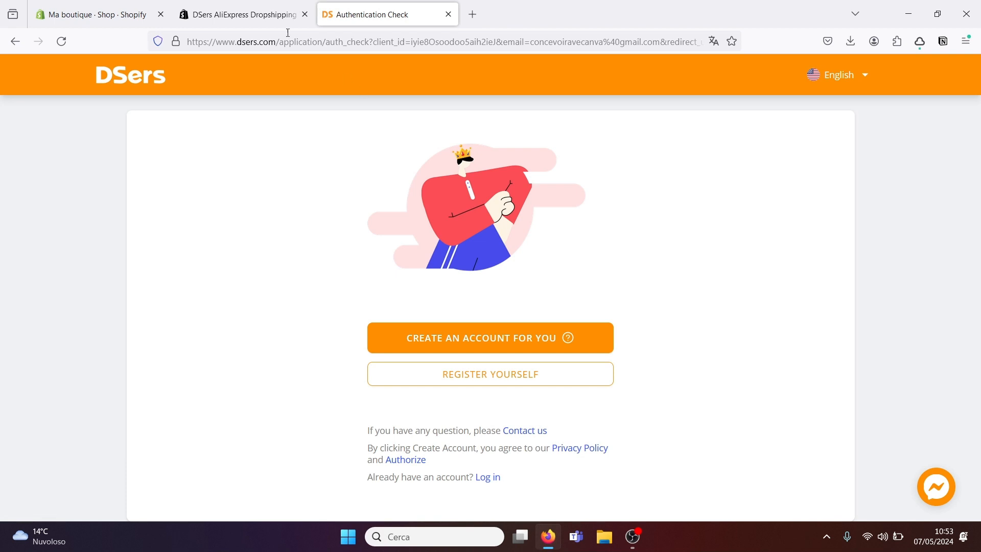
Step: Return to the App Store home page, open the Printful print on demand listing and start its installation
{"action": "left_click", "coordinate": [246, 5]}
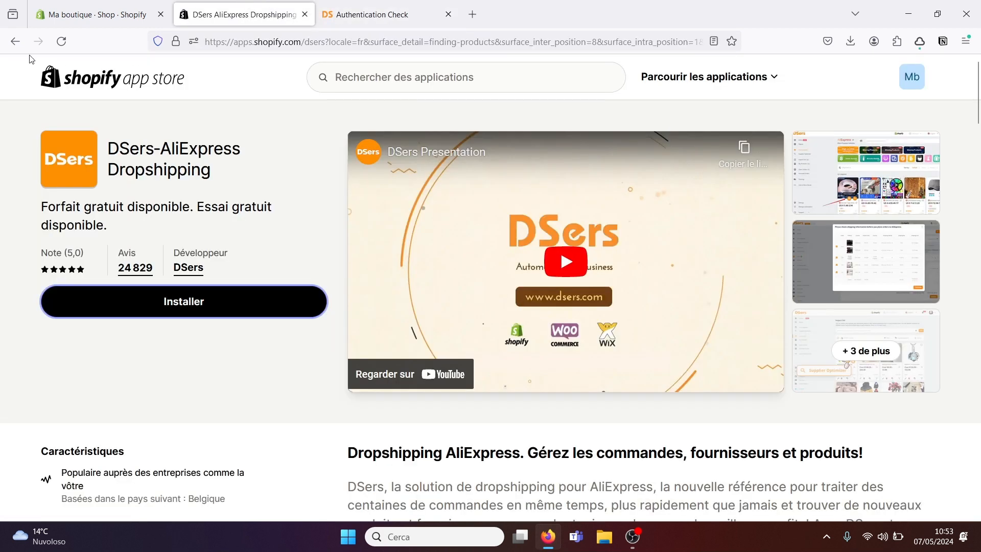
{"action": "left_click", "coordinate": [16, 41]}
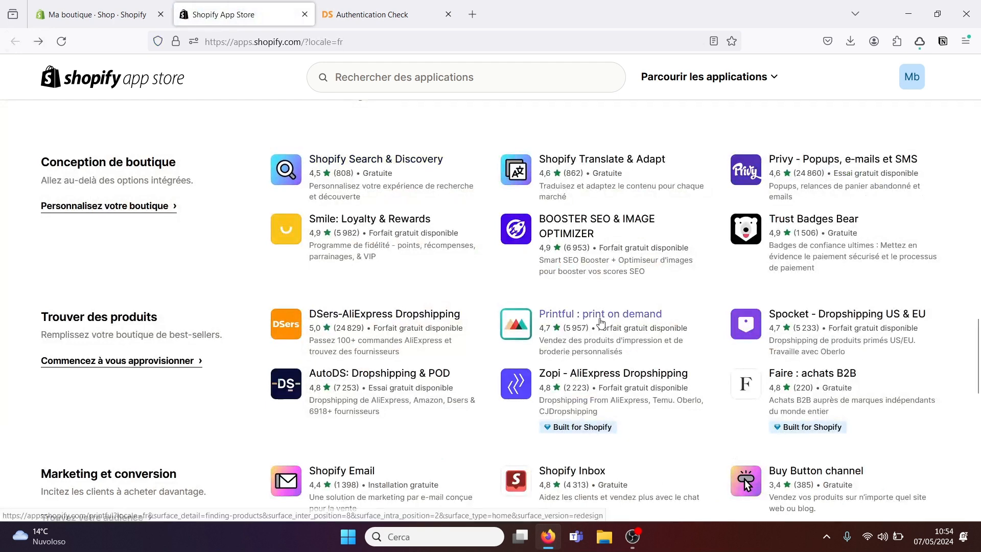
{"action": "left_click", "coordinate": [531, 323]}
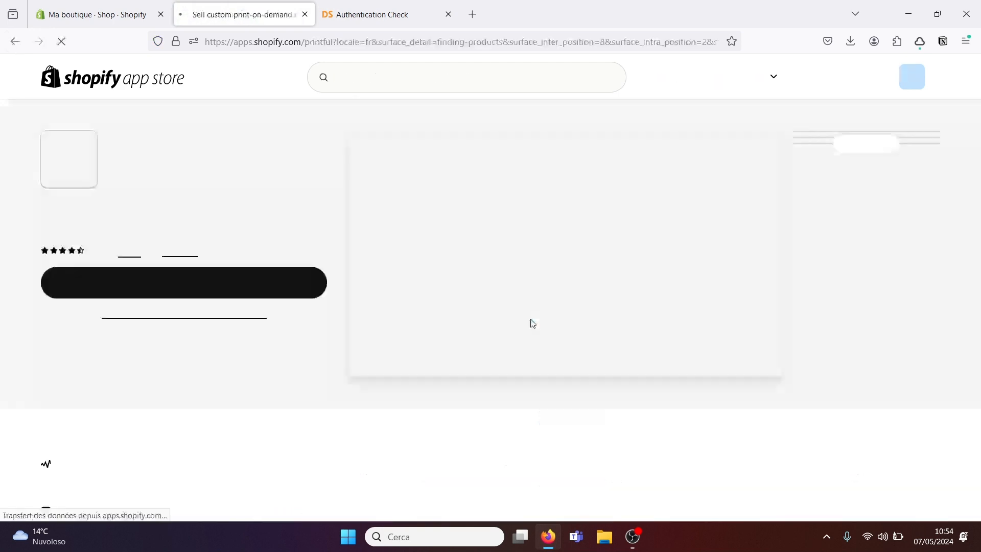
{"action": "left_click", "coordinate": [211, 294]}
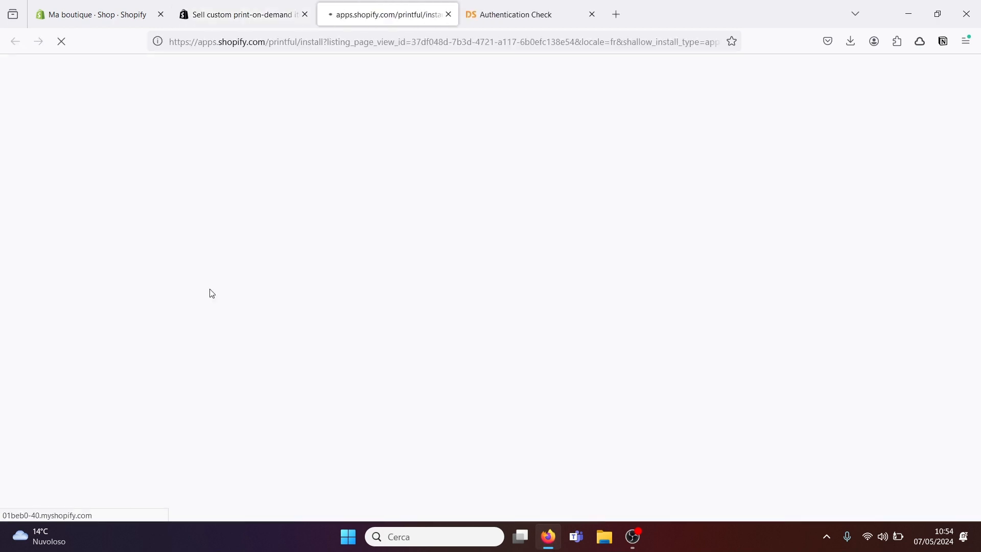
Step: Go back to the App Store home page and view the sales channel and store design apps
{"action": "left_click", "coordinate": [278, 16]}
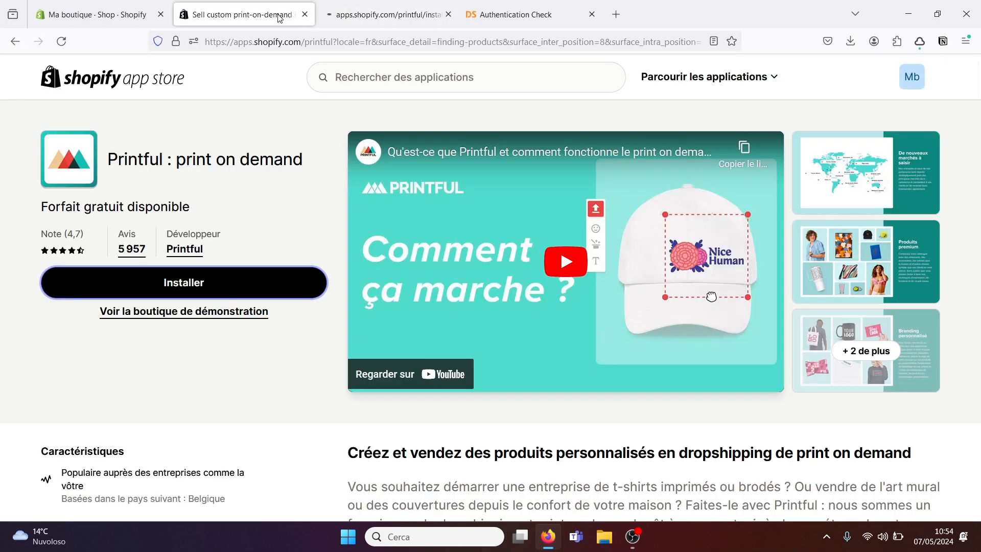
{"action": "left_click", "coordinate": [16, 42]}
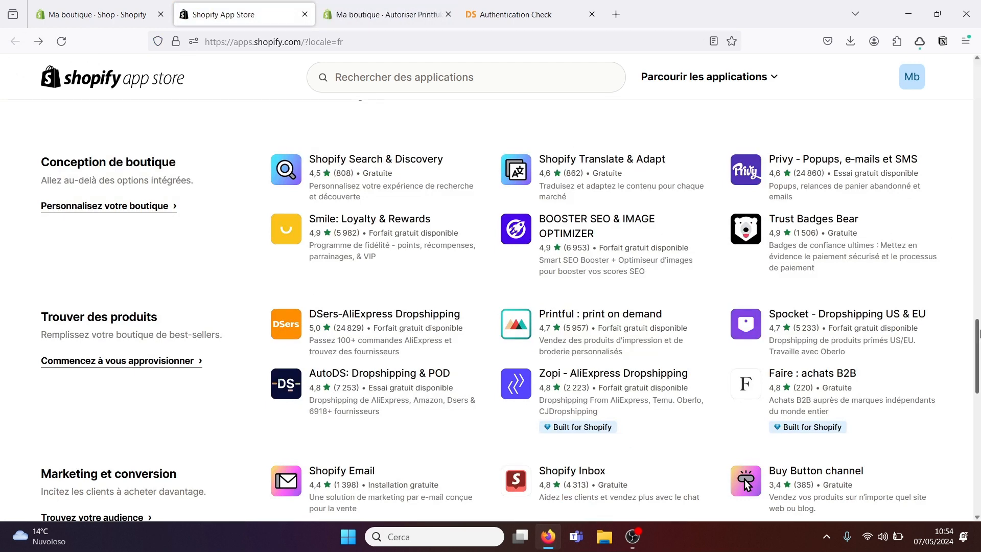
{"action": "left_click_drag", "start_coordinate": [978, 330], "coordinate": [978, 285]}
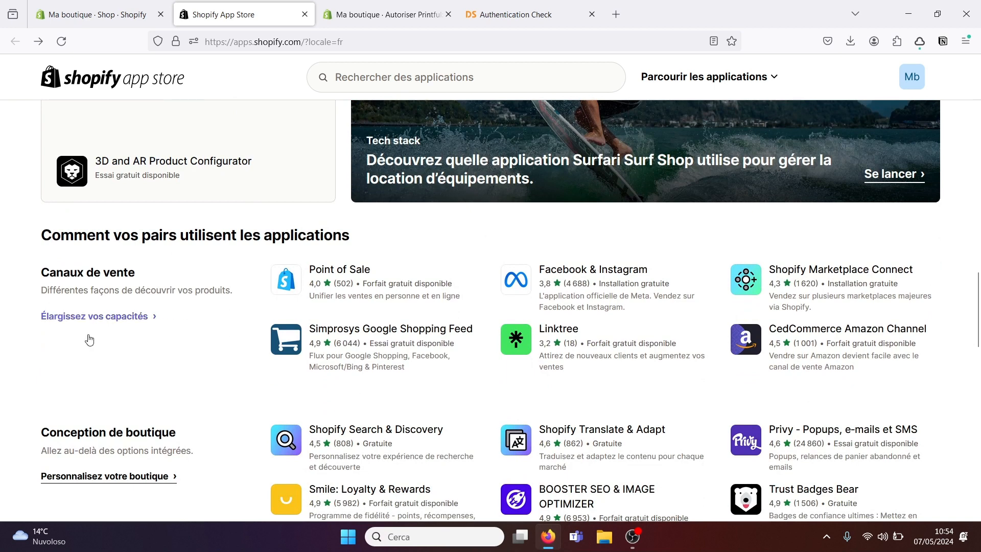
Step: Look through the product sourcing and marketing apps in the App Store, and approve Printful's access to the store
{"action": "left_click_drag", "start_coordinate": [978, 331], "coordinate": [978, 423]}
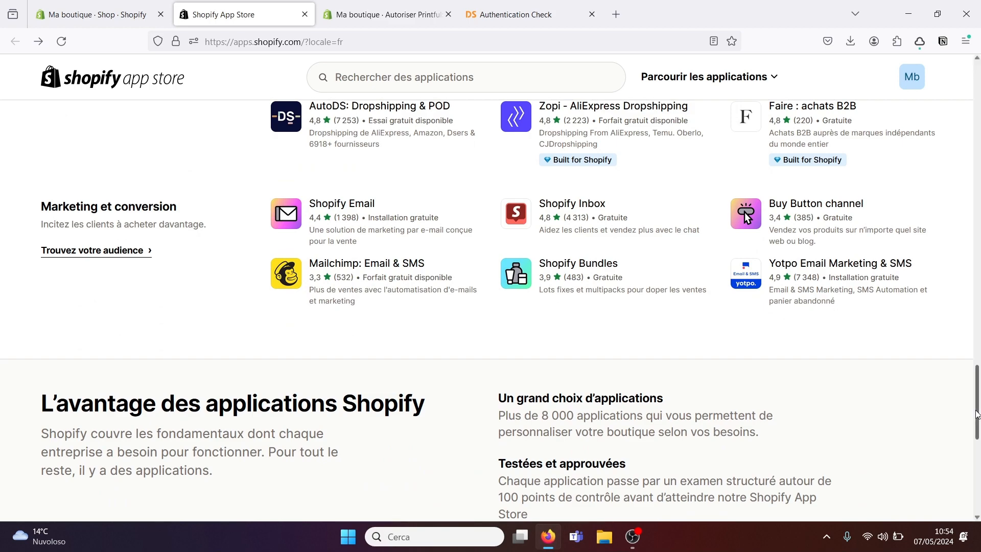
{"action": "left_click_drag", "start_coordinate": [976, 414], "coordinate": [977, 110]}
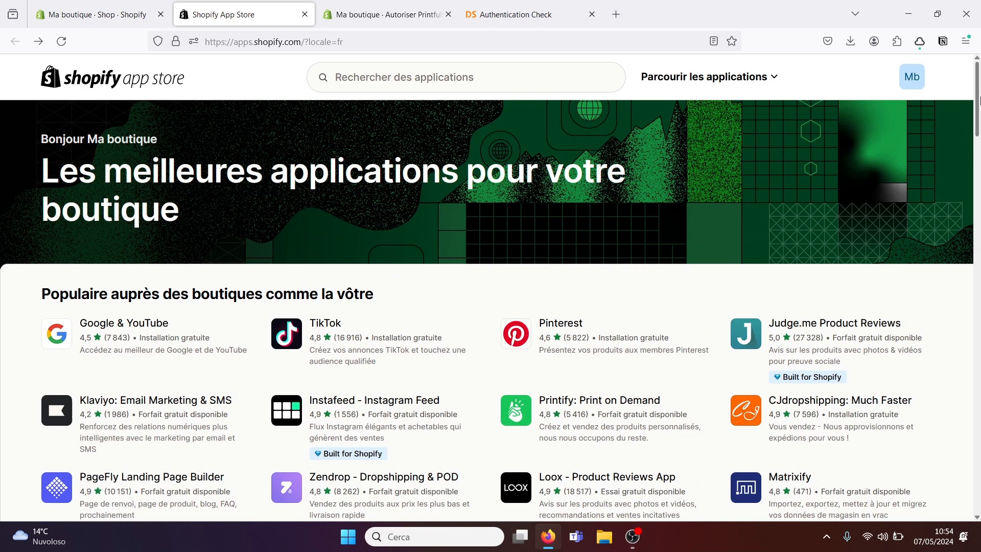
{"action": "left_click", "coordinate": [378, 14]}
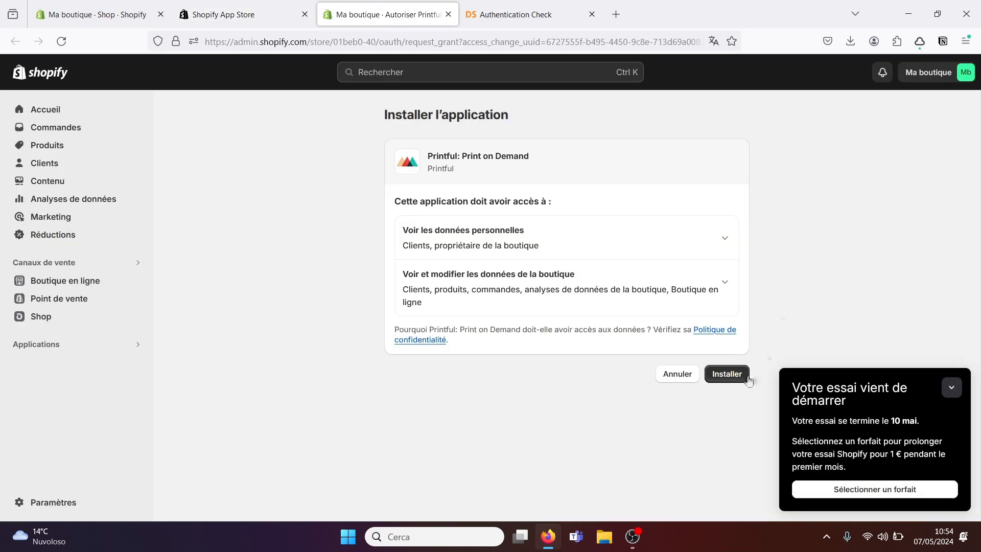
{"action": "left_click", "coordinate": [733, 374]}
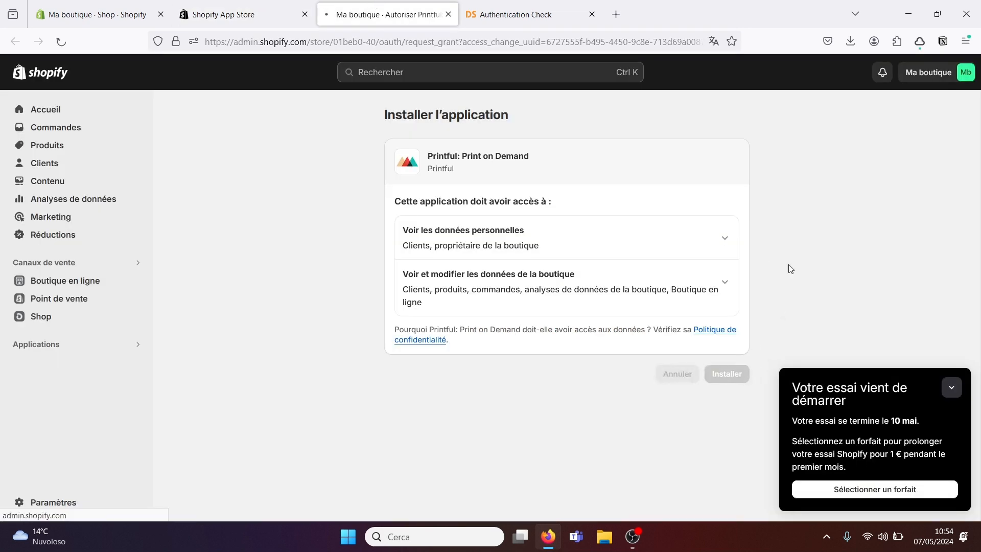
Step: Have DSers create an account for the store and choose the free Basic plan
{"action": "left_click", "coordinate": [515, 5]}
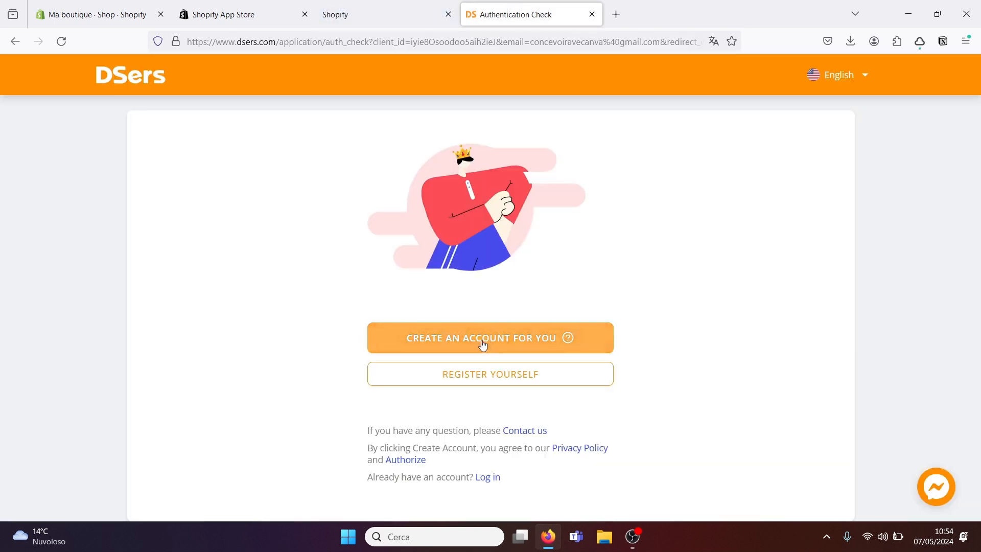
{"action": "left_click", "coordinate": [580, 347]}
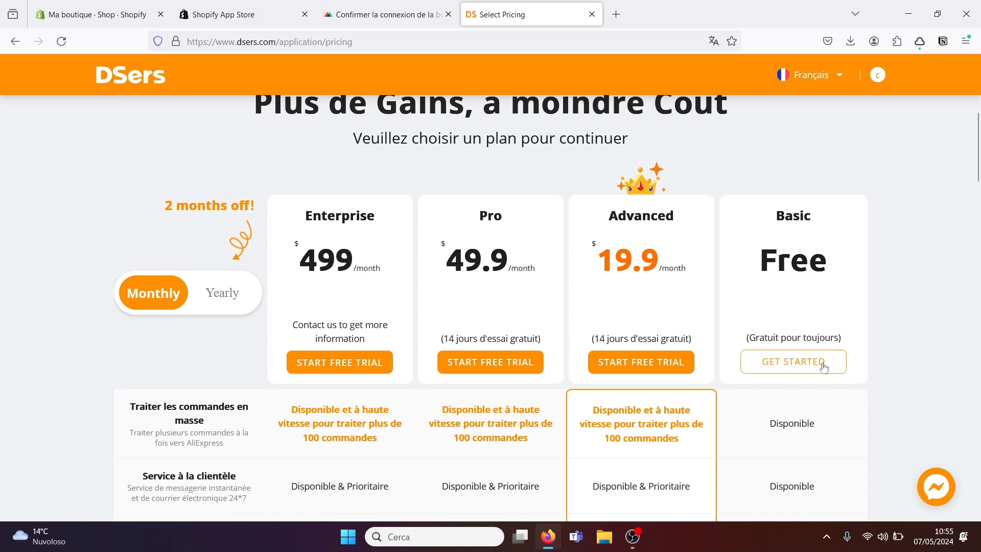
{"action": "left_click", "coordinate": [790, 364]}
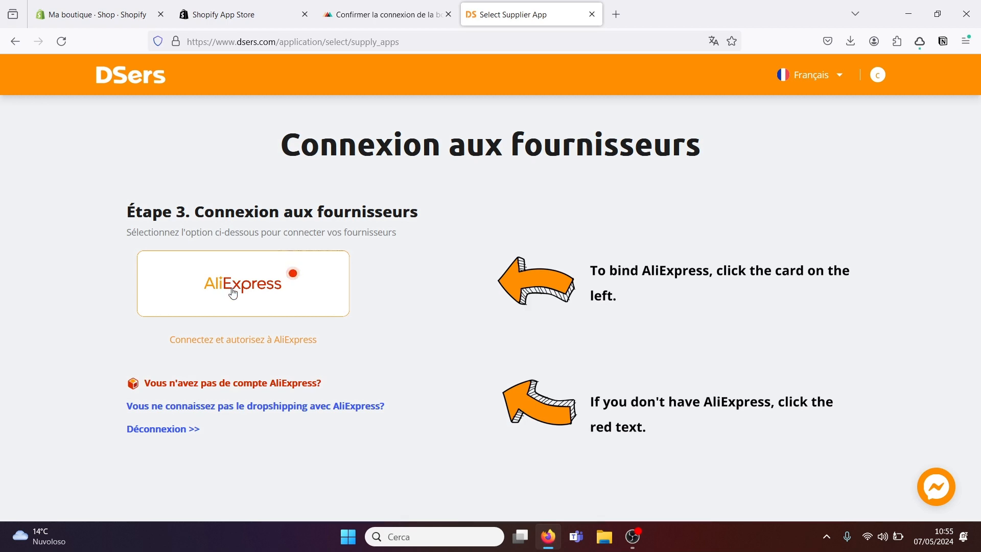
Step: Connect AliExpress as the supplier in DSers using an existing AliExpress account
{"action": "left_click", "coordinate": [247, 345]}
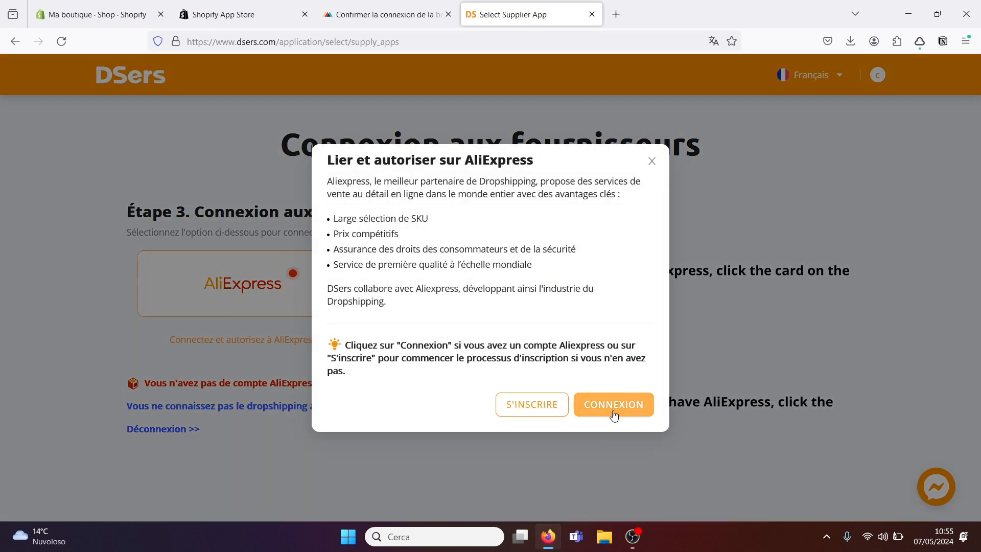
{"action": "left_click", "coordinate": [613, 404]}
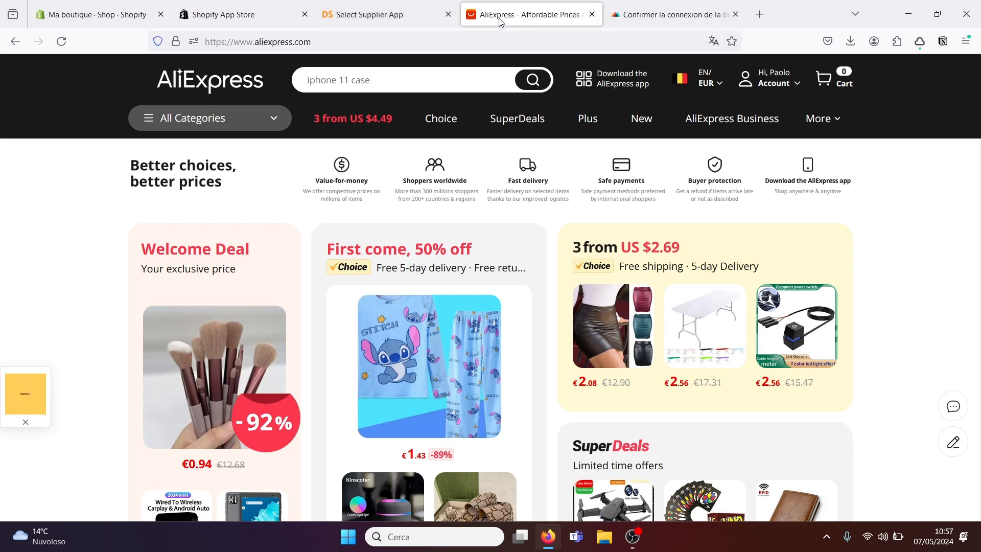
{"action": "left_click", "coordinate": [362, 5]}
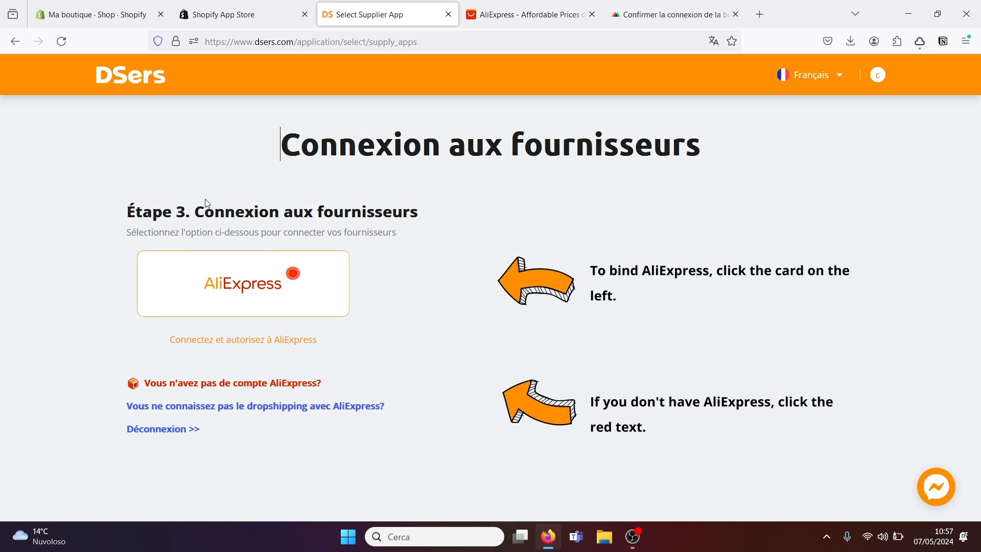
Step: Search AliExpress for "t shirt" and examine the Men's Quick Dry Short Sleeve T-shirt listing
{"action": "left_click", "coordinate": [564, 20]}
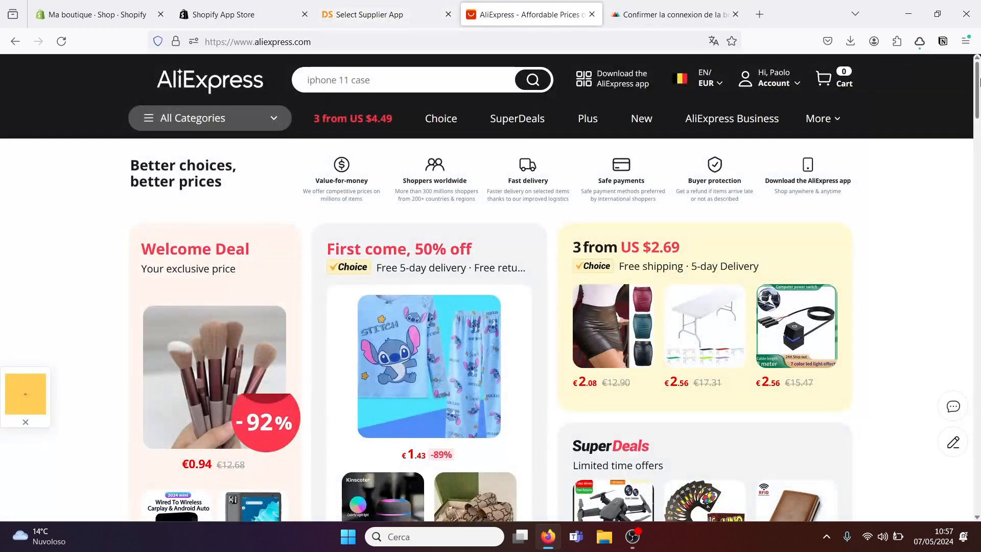
{"action": "left_click_drag", "start_coordinate": [977, 82], "coordinate": [979, 17]}
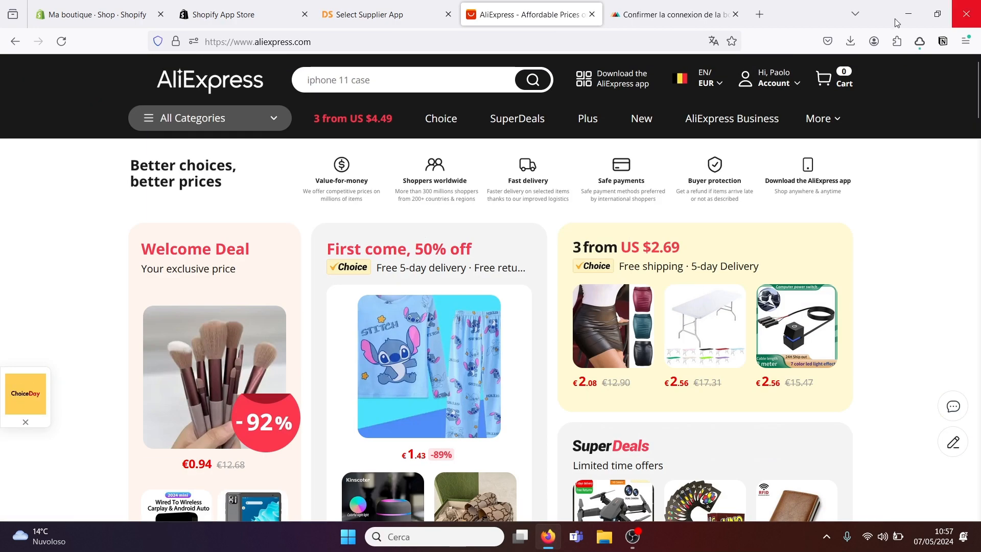
{"action": "left_click", "coordinate": [386, 81]}
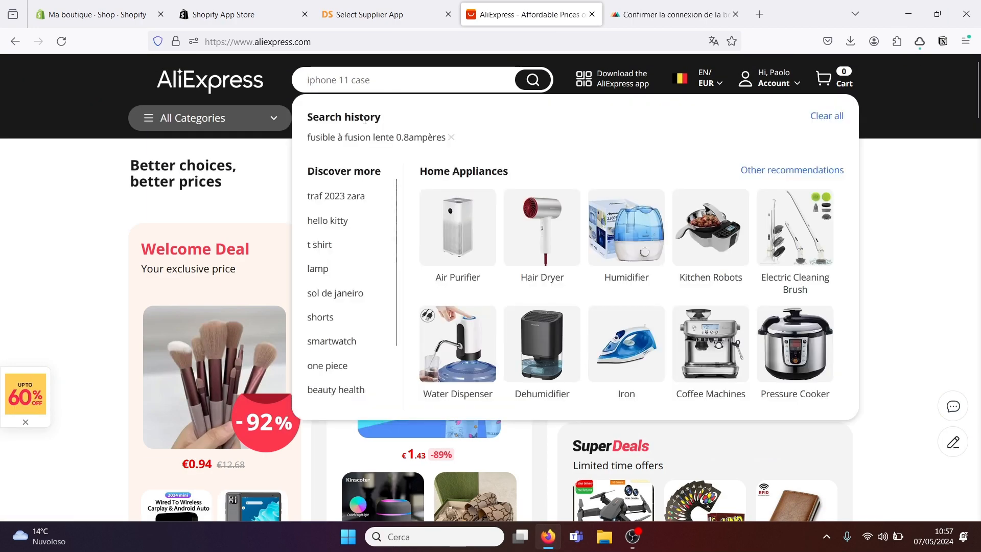
{"action": "left_click", "coordinate": [314, 250]}
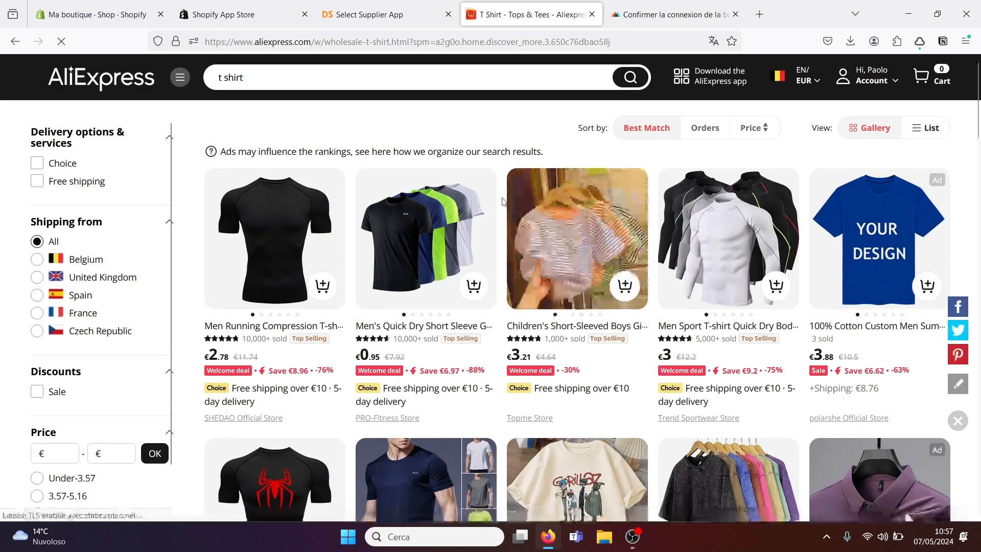
{"action": "mouse_move", "coordinate": [390, 245]}
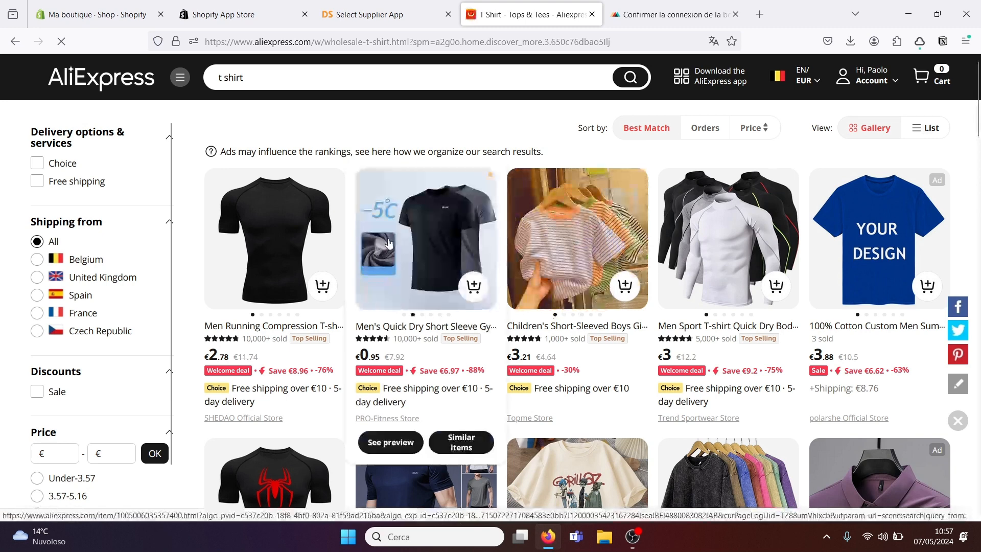
{"action": "left_click", "coordinate": [416, 244]}
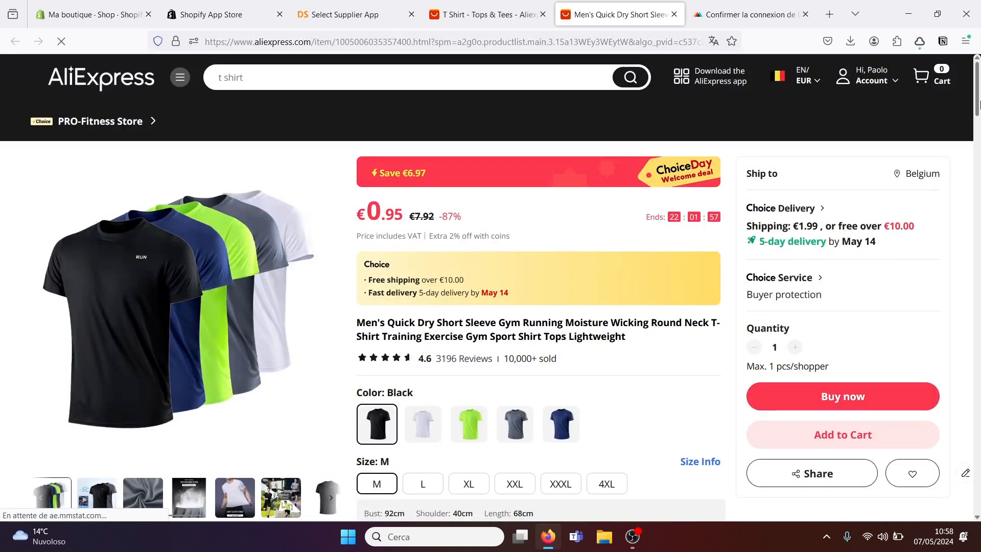
{"action": "left_click_drag", "start_coordinate": [979, 102], "coordinate": [976, 123]}
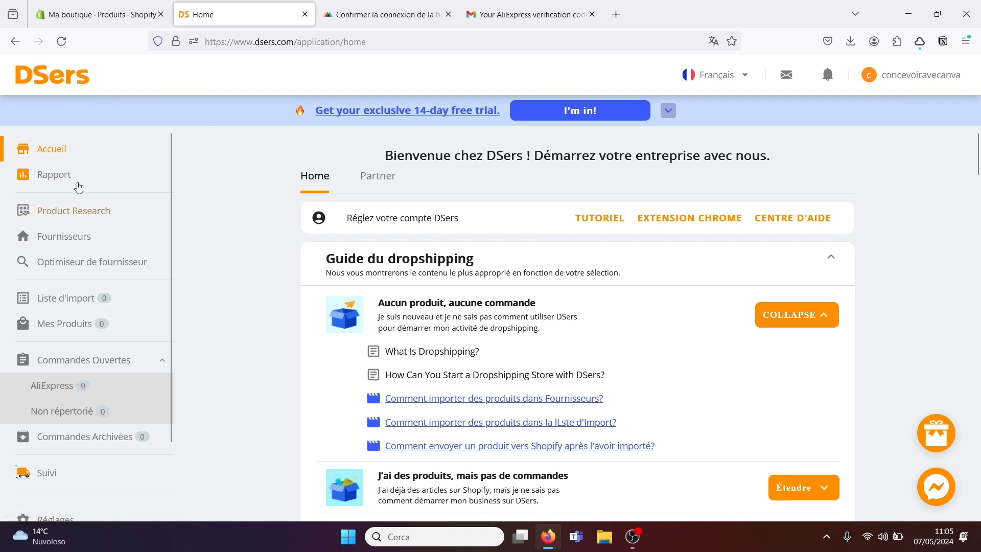
Step: Look over the featured TikTok ads in DSers Product Research
{"action": "left_click", "coordinate": [67, 218]}
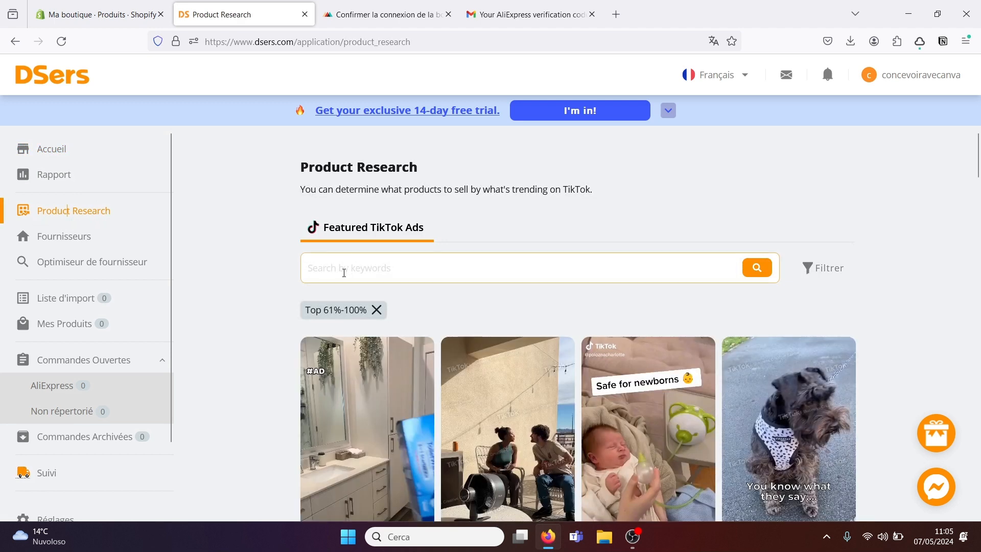
{"action": "left_click", "coordinate": [344, 272]}
{"action": "left_click_drag", "start_coordinate": [978, 170], "coordinate": [979, 101]}
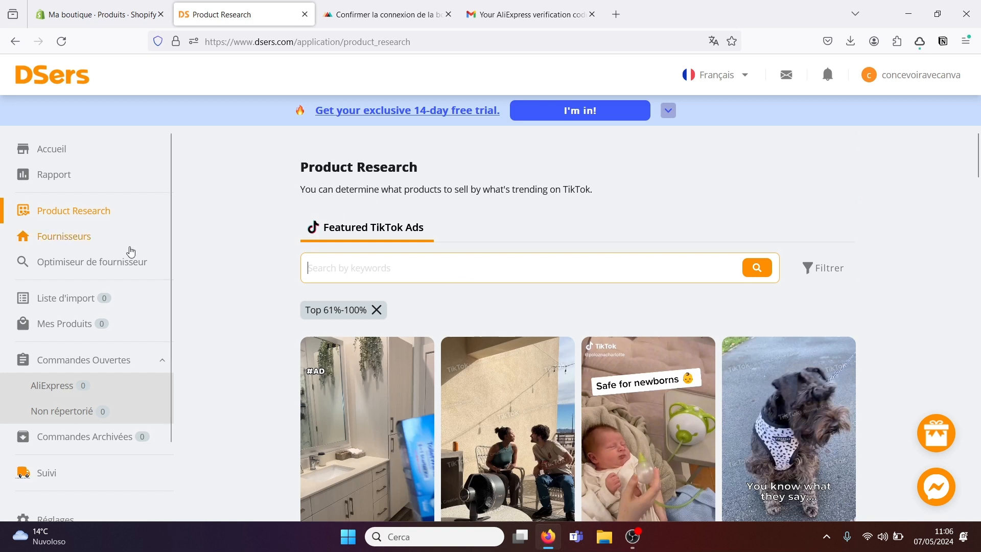
Step: Filter the DSers suppliers by Discount Bazaar for BR and review the S Shape Pet Cat Tunnel listing on AliExpress
{"action": "left_click", "coordinate": [82, 246]}
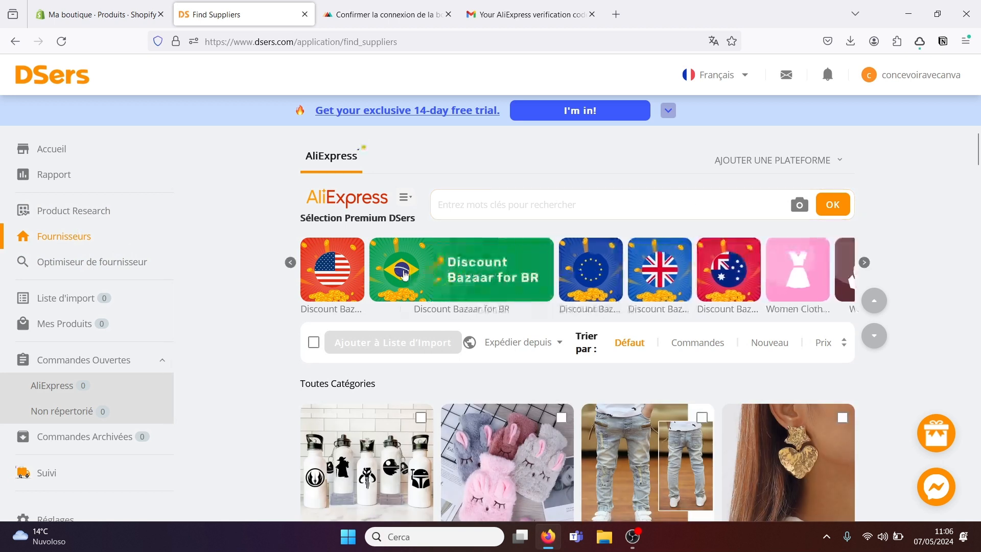
{"action": "left_click", "coordinate": [434, 276]}
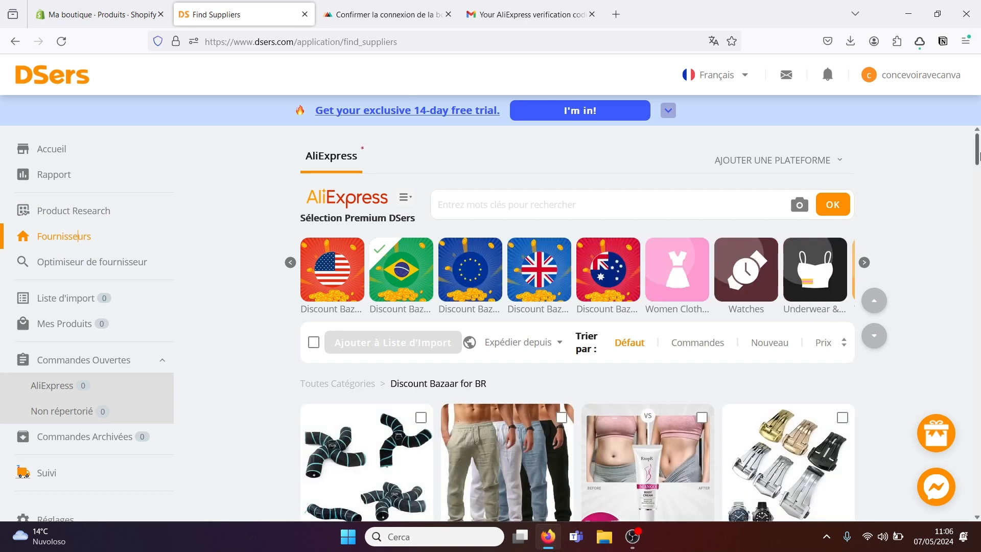
{"action": "left_click_drag", "start_coordinate": [977, 153], "coordinate": [978, 172]}
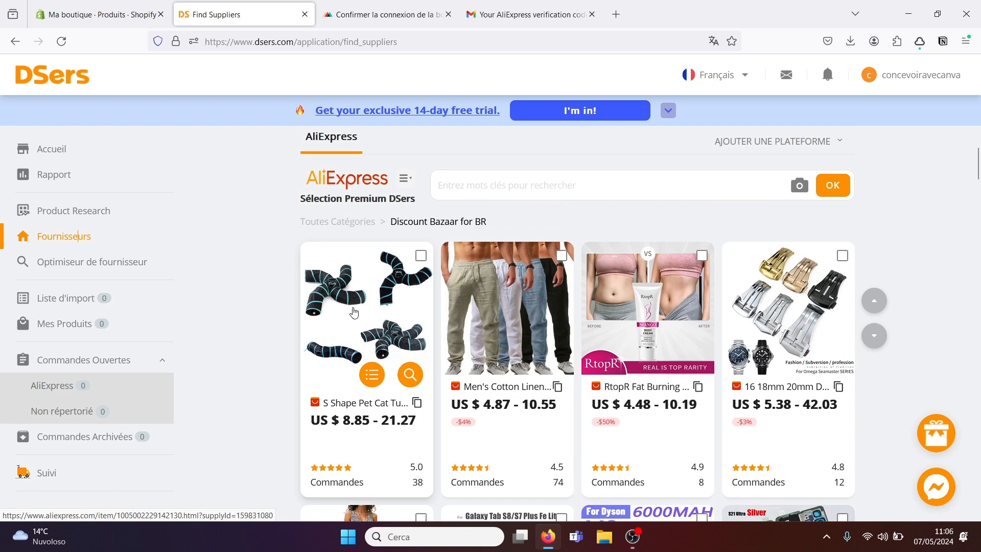
{"action": "left_click", "coordinate": [354, 313]}
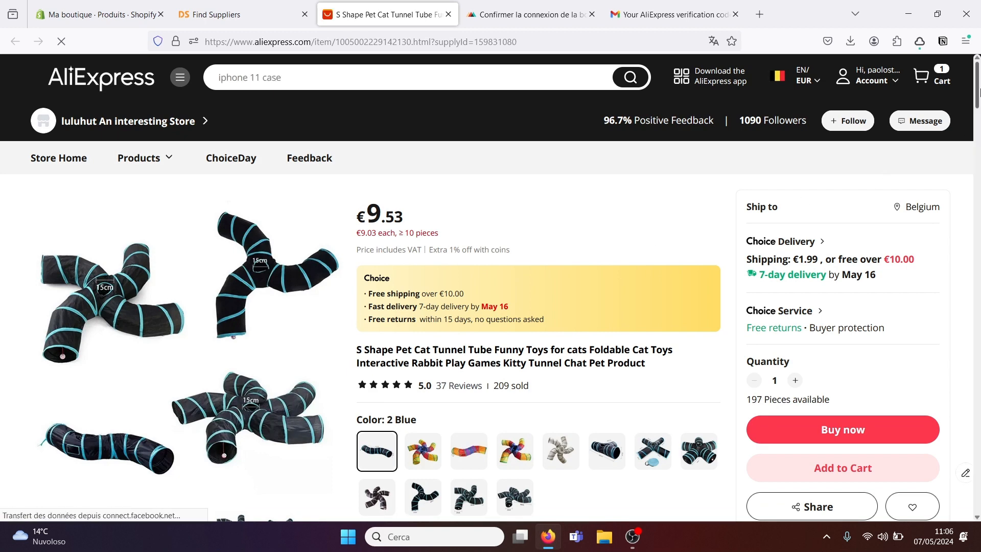
{"action": "scroll", "coordinate": [440, 315], "scroll_direction": "down", "scroll_amount": 2}
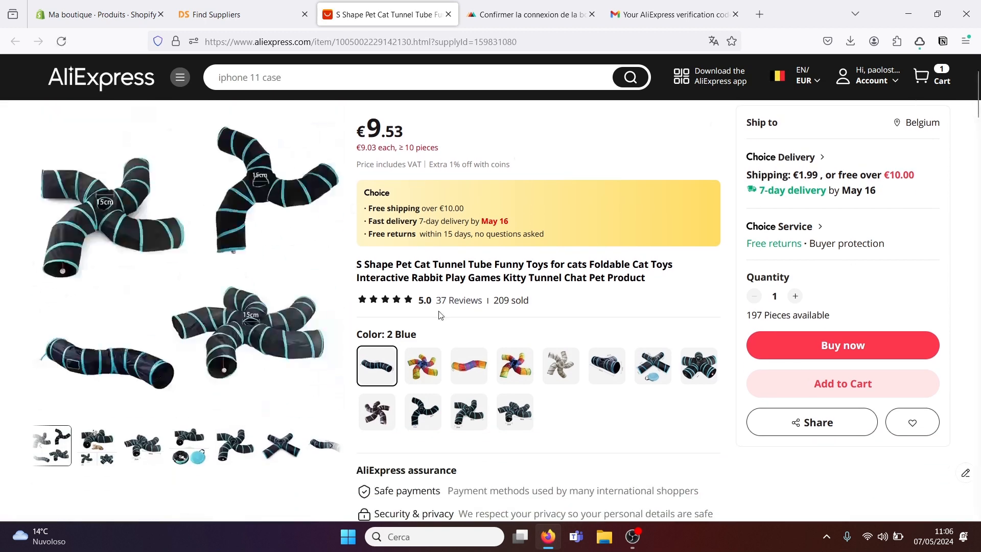
{"action": "left_click_drag", "start_coordinate": [977, 88], "coordinate": [960, 64]}
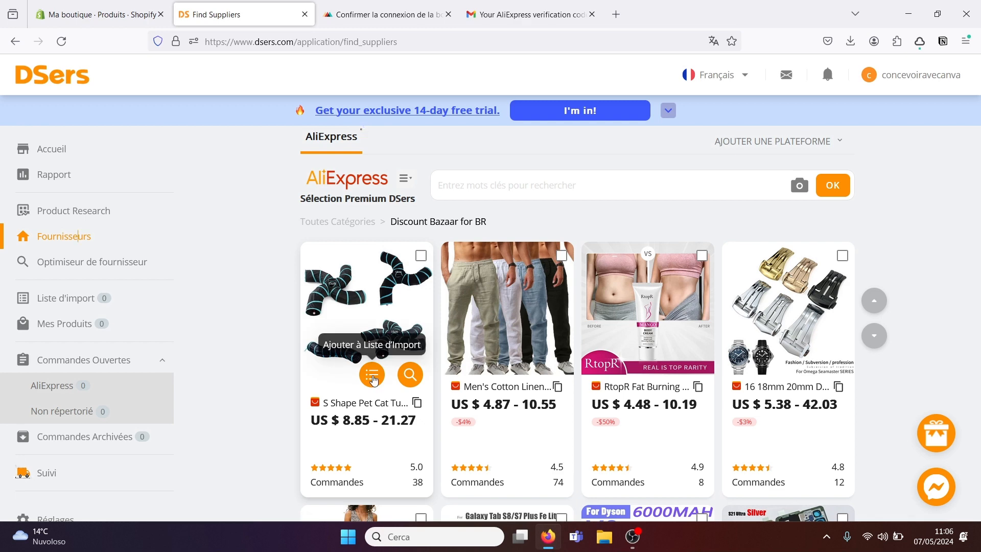
Step: Add the S Shape Pet Cat Tunnel product to the DSers import list and open that list
{"action": "left_click", "coordinate": [372, 376]}
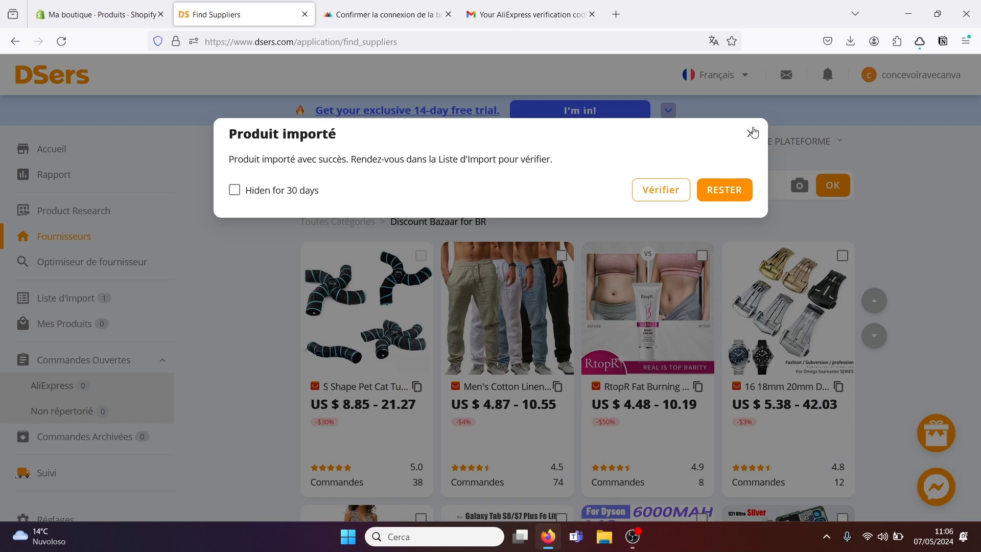
{"action": "left_click", "coordinate": [751, 134]}
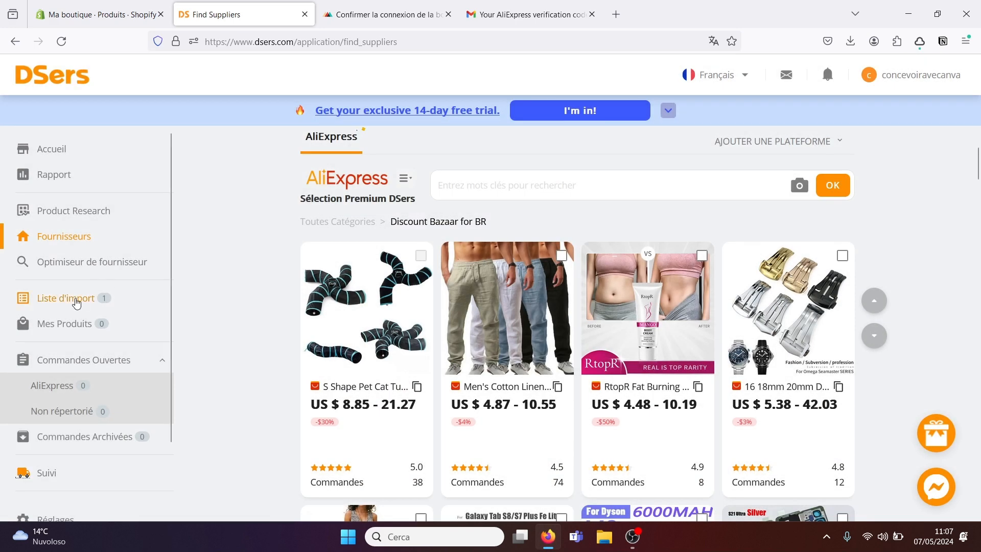
{"action": "left_click", "coordinate": [77, 301]}
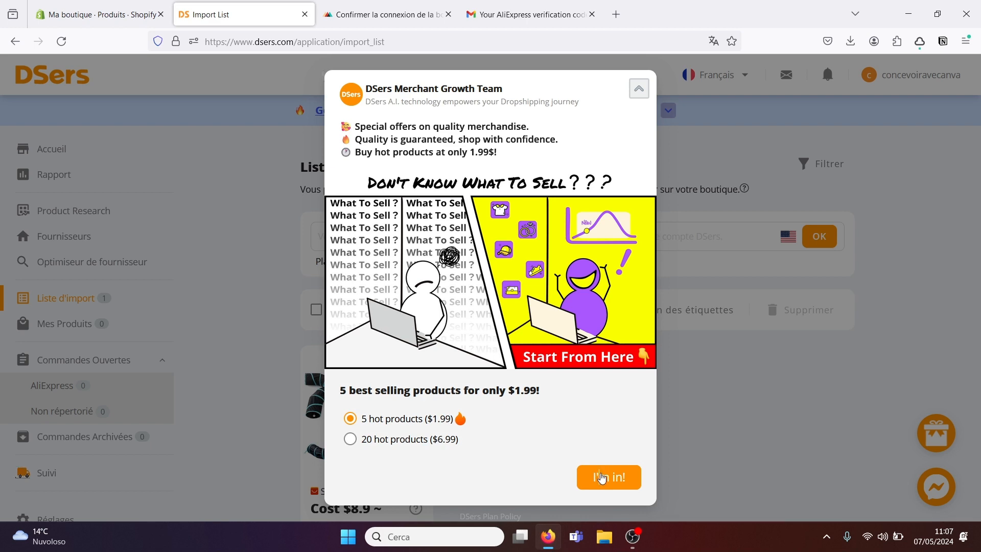
{"action": "left_click", "coordinate": [601, 477]}
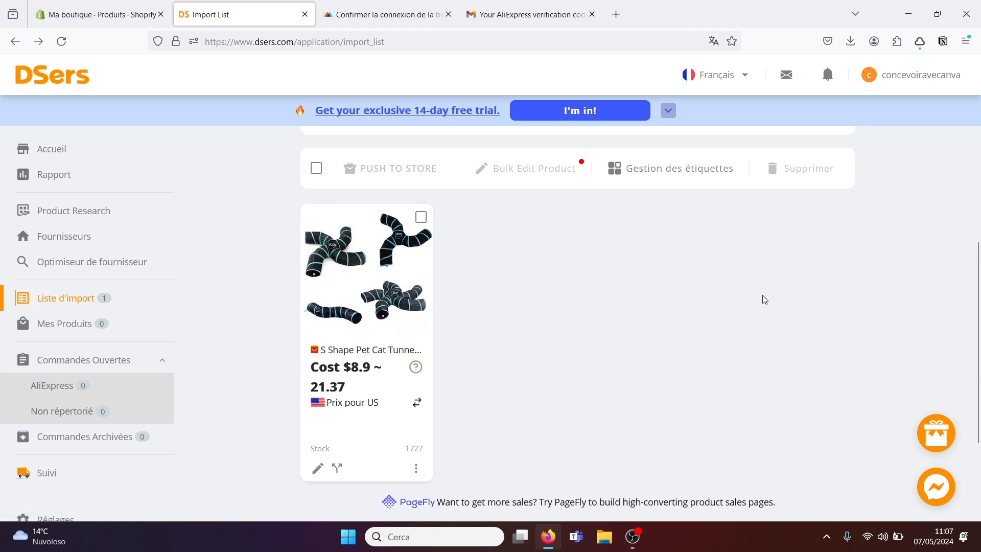
Step: Push the cat tunnel product to the Shopify store with the option to also publish it in the shop
{"action": "left_click", "coordinate": [420, 217]}
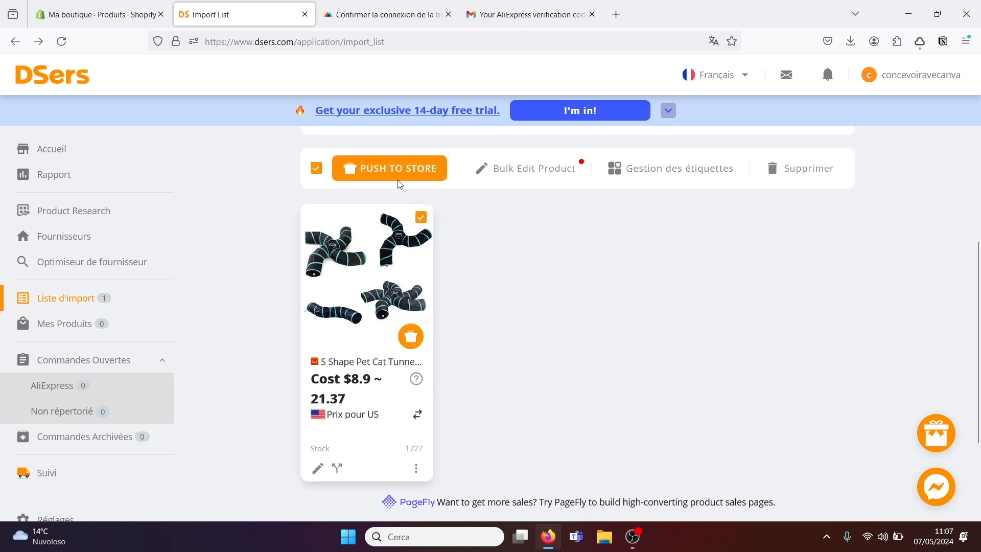
{"action": "left_click", "coordinate": [389, 175]}
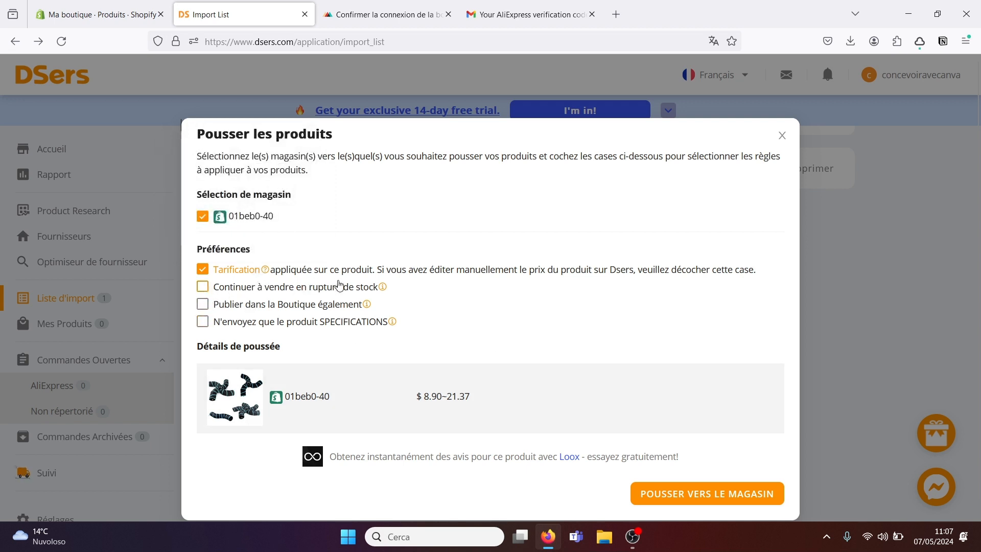
{"action": "mouse_move", "coordinate": [384, 295]}
{"action": "left_click", "coordinate": [203, 306]}
{"action": "left_click", "coordinate": [718, 498]}
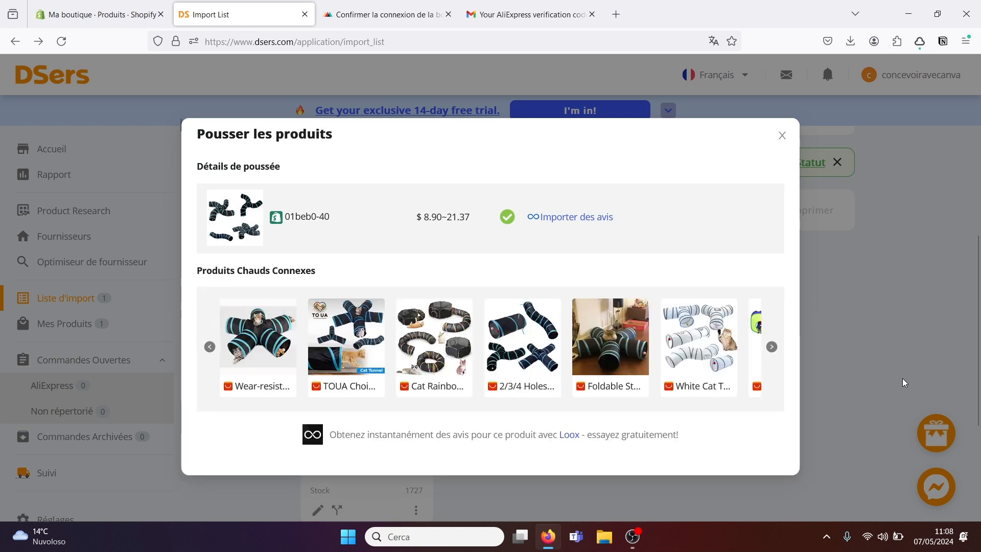
{"action": "left_click", "coordinate": [781, 137]}
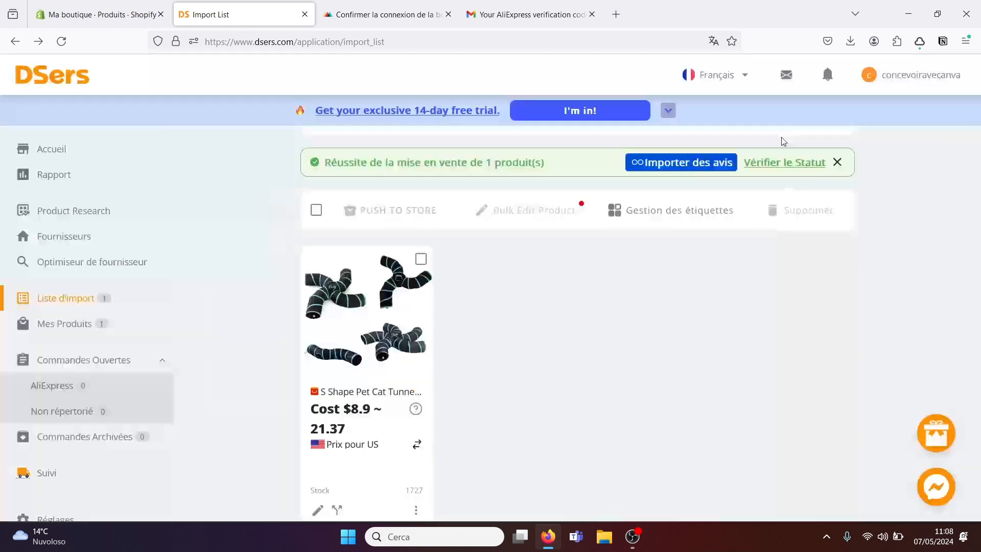
Step: Close DSers and return to the products page of the Shopify admin
{"action": "left_click", "coordinate": [303, 15]}
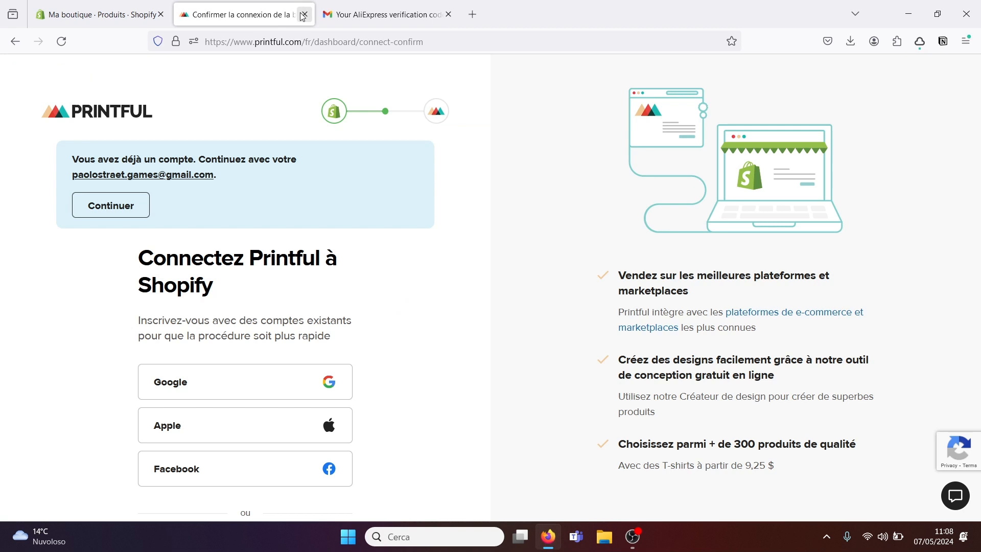
{"action": "left_click", "coordinate": [97, 14]}
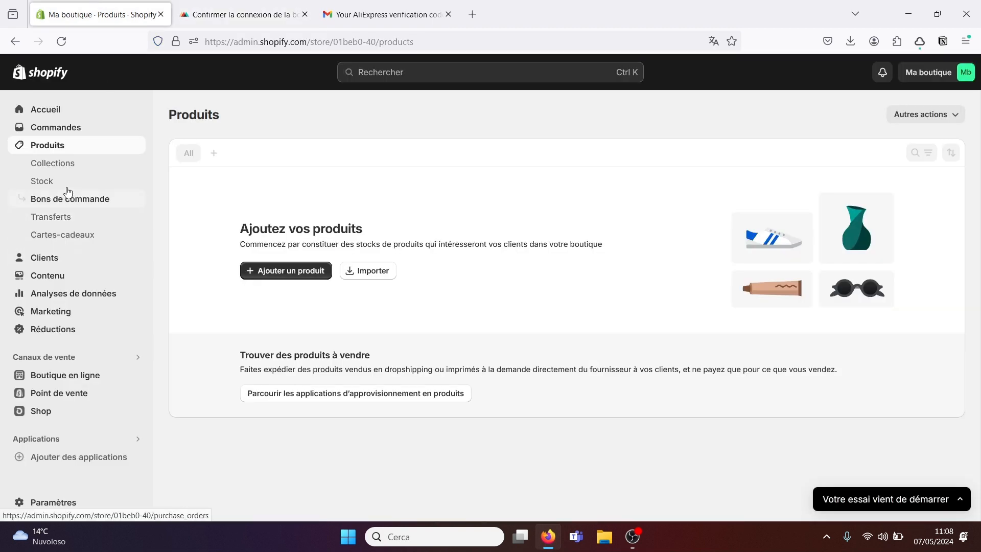
Step: Refresh the products list and review the details of the imported S Shape Pet Cat Tunnel product
{"action": "left_click", "coordinate": [55, 129]}
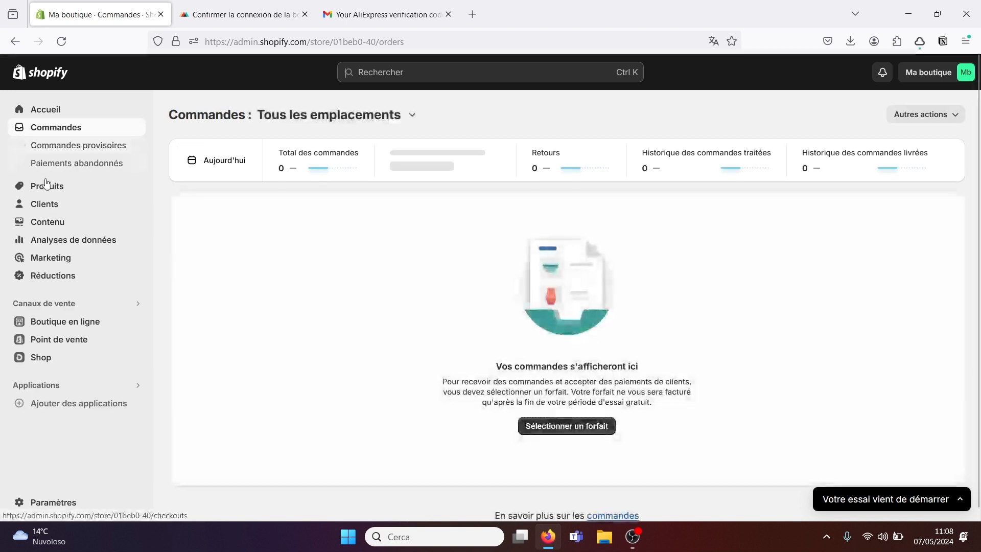
{"action": "left_click", "coordinate": [43, 192]}
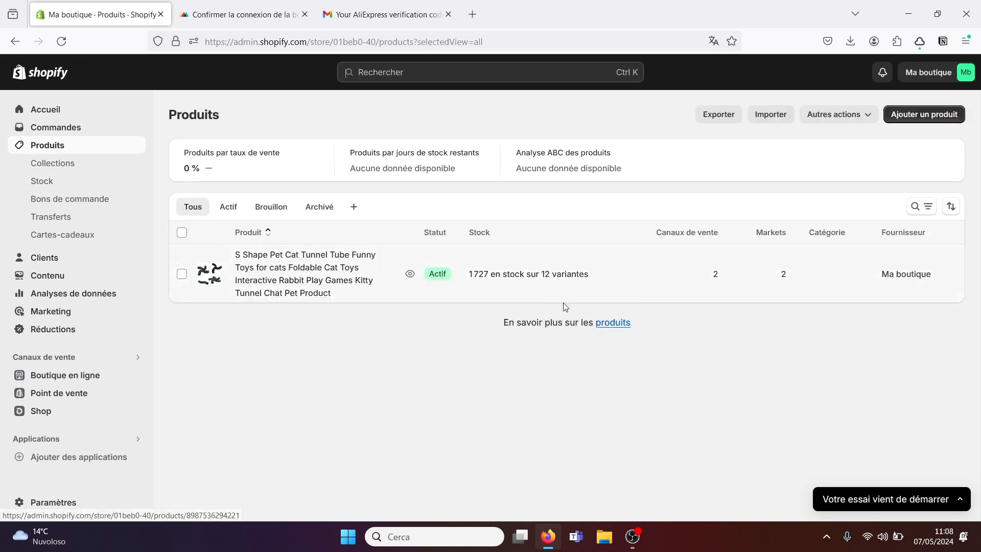
{"action": "left_click", "coordinate": [315, 274]}
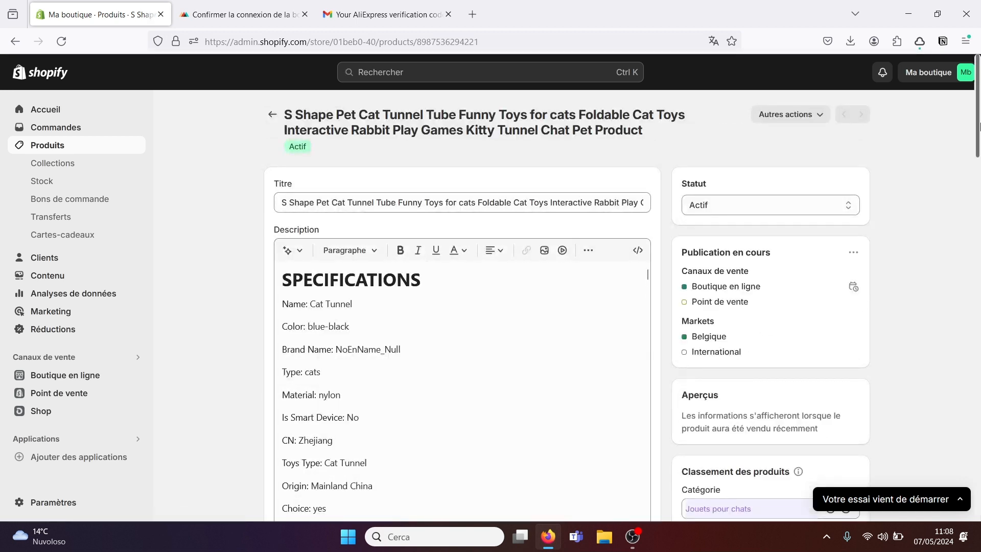
{"action": "mouse_move", "coordinate": [979, 127]}
{"action": "left_mouse_down"}
{"action": "mouse_move", "coordinate": [978, 270]}
{"action": "mouse_move", "coordinate": [978, 125]}
{"action": "left_mouse_up"}
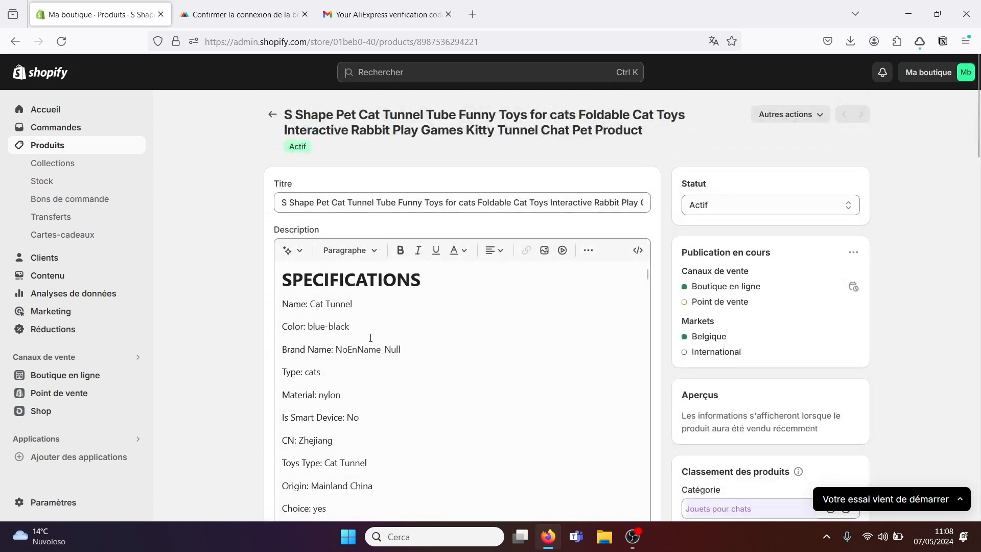
{"action": "mouse_move", "coordinate": [979, 148]}
{"action": "left_mouse_down"}
{"action": "mouse_move", "coordinate": [979, 283]}
{"action": "mouse_move", "coordinate": [979, 145]}
{"action": "left_mouse_up"}
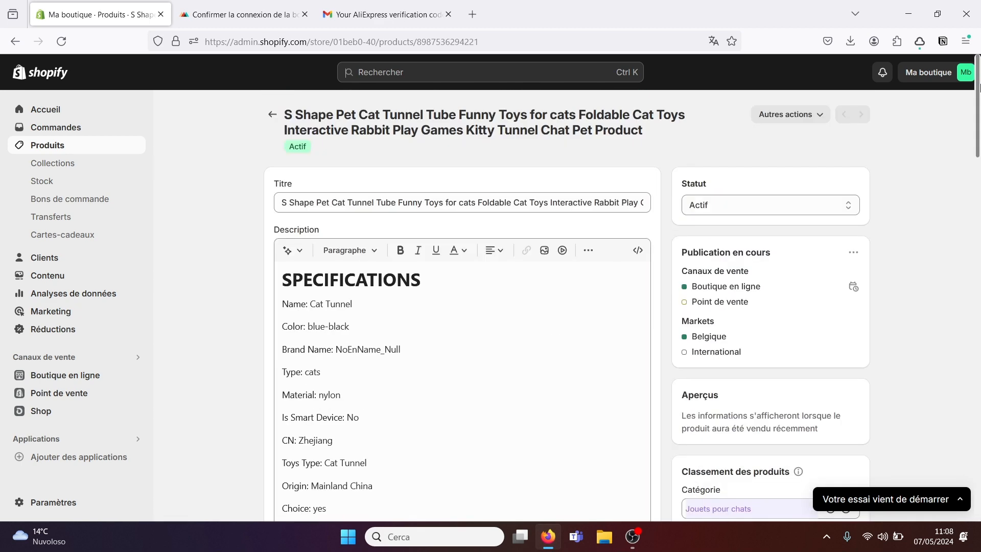
{"action": "left_click", "coordinate": [268, 115]}
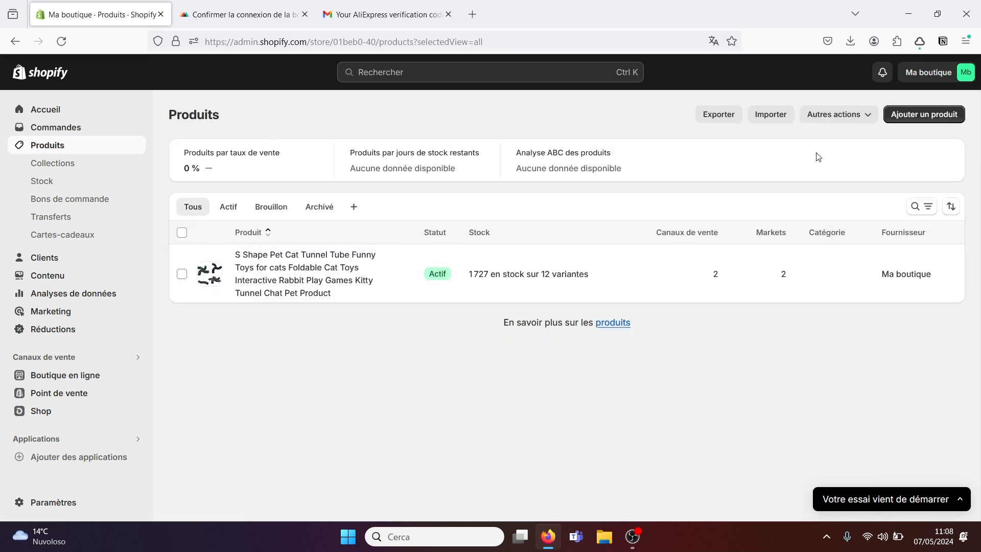
Step: Look at the form for adding a new product, return to the products list and collapse the trial notice
{"action": "left_click", "coordinate": [927, 113]}
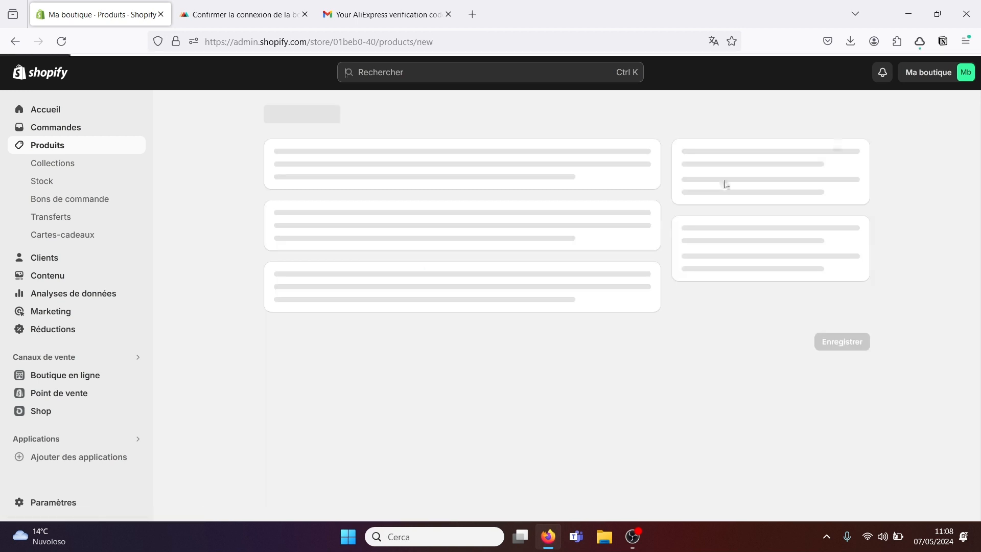
{"action": "left_click", "coordinate": [9, 46]}
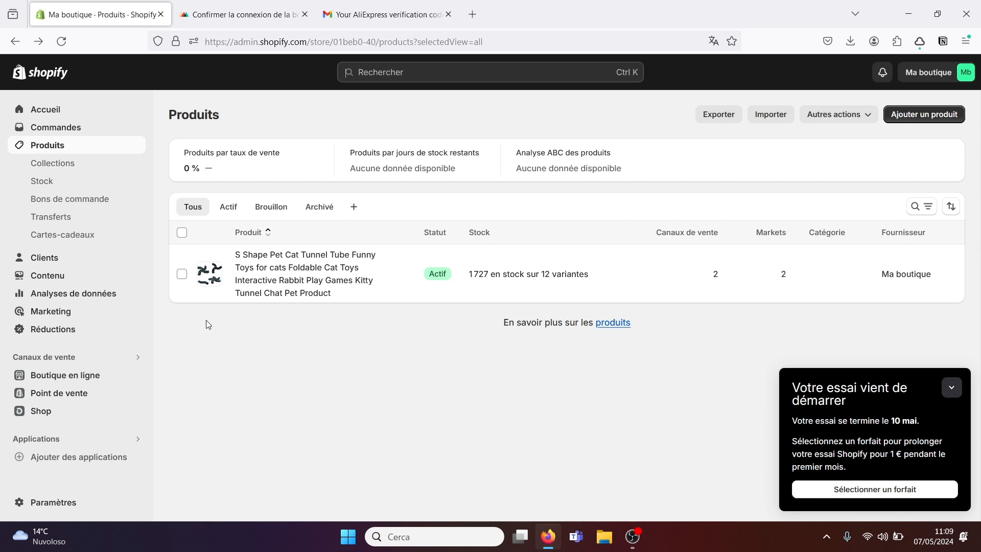
{"action": "left_click", "coordinate": [951, 387]}
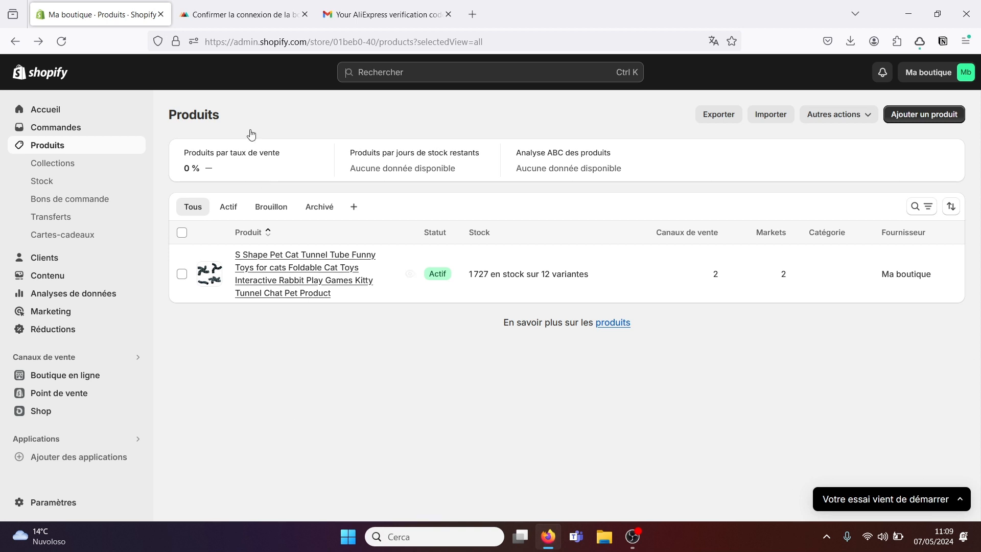
Step: Switch to Printful, open its product catalogue and browse the suggested products and categories
{"action": "left_click", "coordinate": [236, 6]}
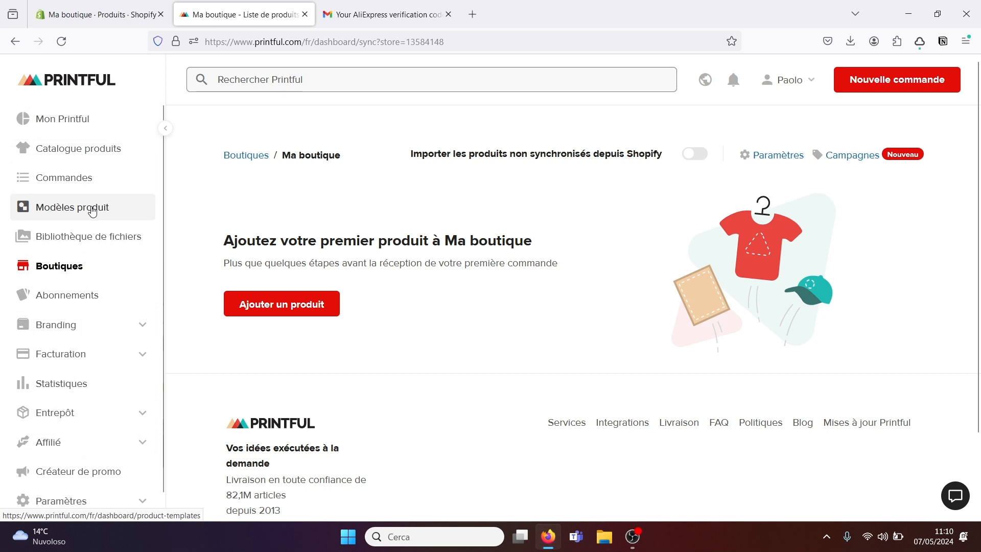
{"action": "left_click", "coordinate": [83, 159]}
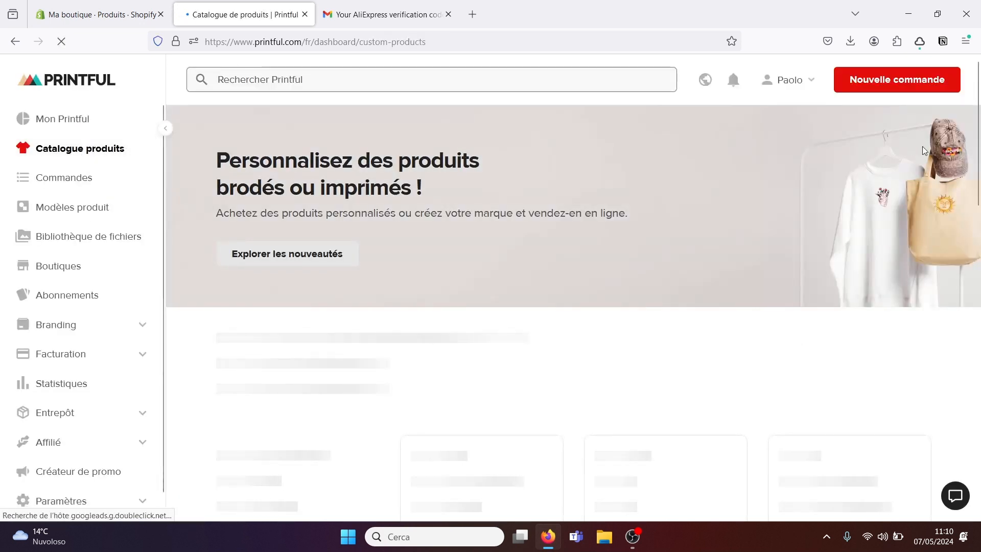
{"action": "scroll", "coordinate": [979, 138], "scroll_direction": "down", "scroll_amount": 3}
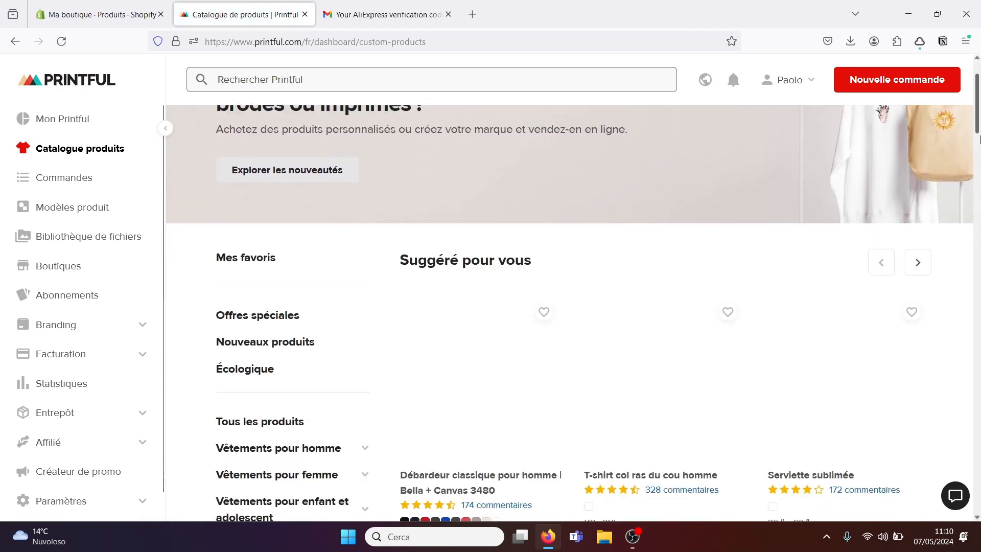
{"action": "scroll", "coordinate": [979, 138], "scroll_direction": "down", "scroll_amount": 3}
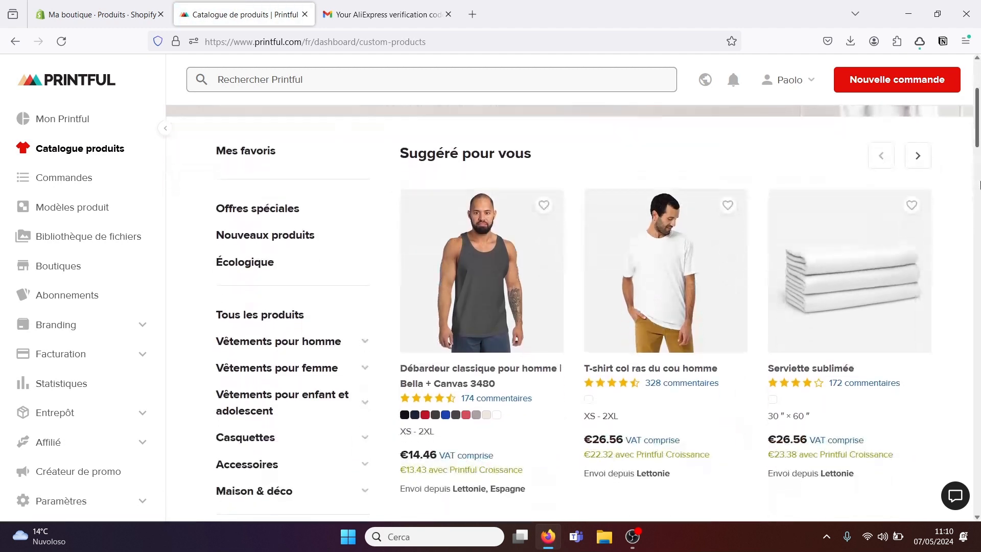
{"action": "scroll", "coordinate": [979, 184], "scroll_direction": "down", "scroll_amount": 3}
{"action": "scroll", "coordinate": [979, 207], "scroll_direction": "up", "scroll_amount": 2}
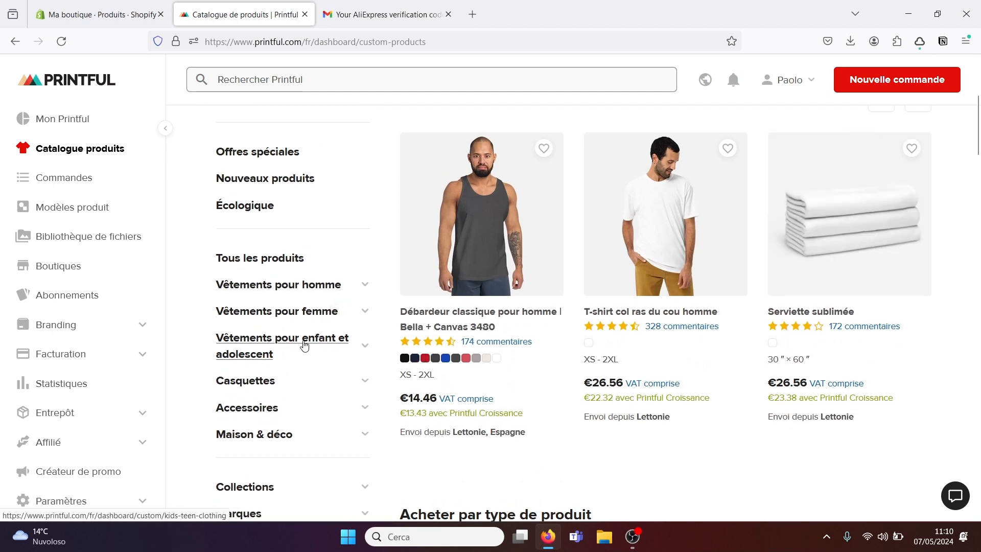
Step: Open the Legging all over homme product from the men's leggings category
{"action": "left_click", "coordinate": [364, 284]}
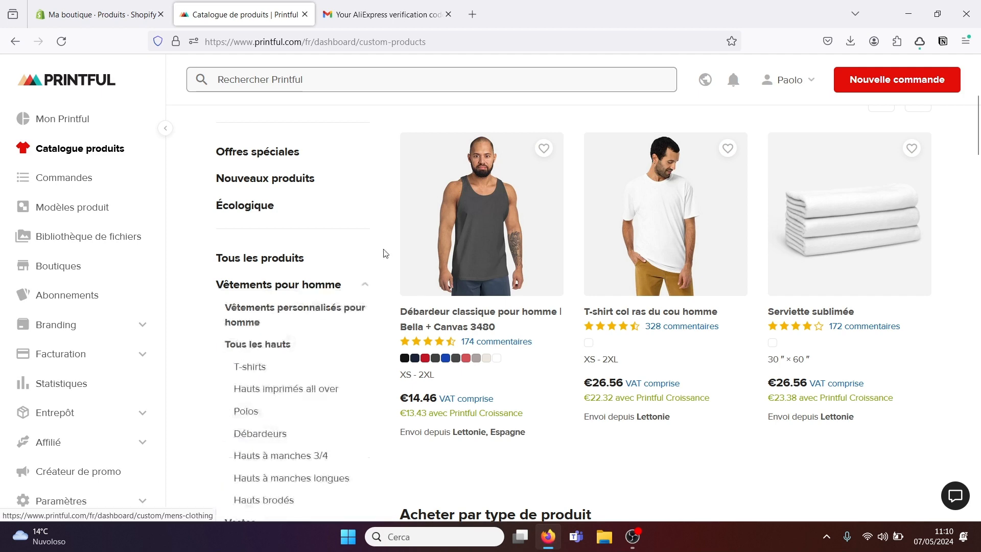
{"action": "left_click_drag", "start_coordinate": [978, 123], "coordinate": [976, 174]}
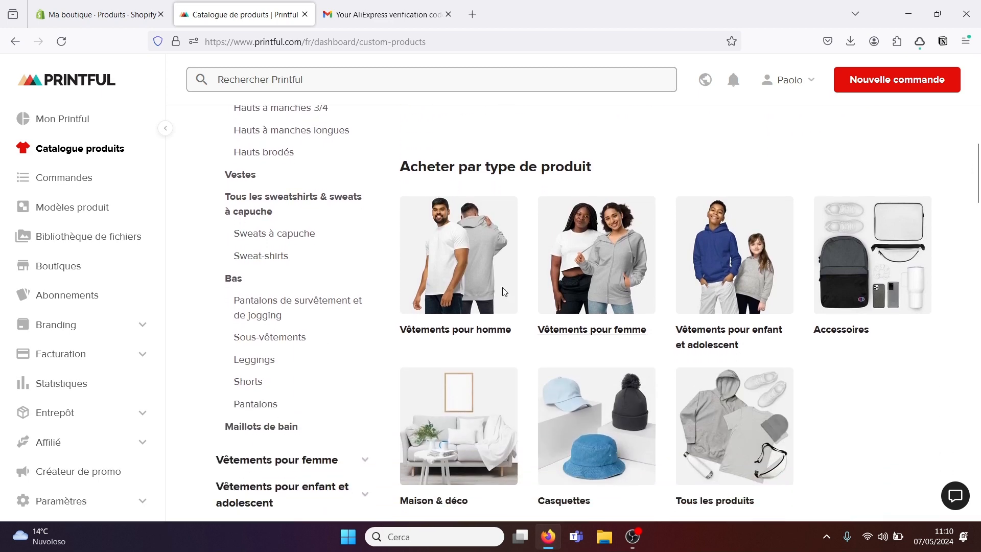
{"action": "left_click", "coordinate": [270, 361]}
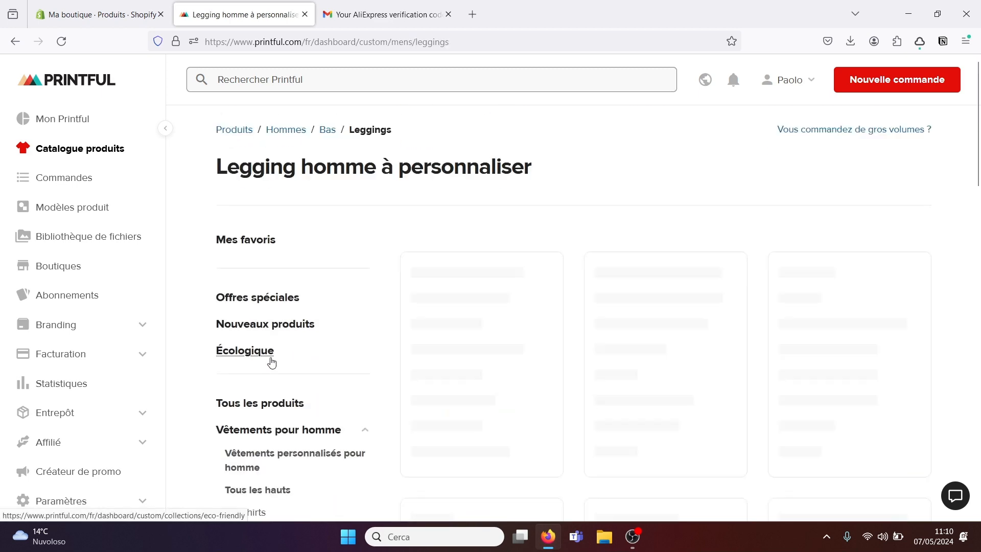
{"action": "scroll", "coordinate": [508, 304], "scroll_direction": "down", "scroll_amount": 3}
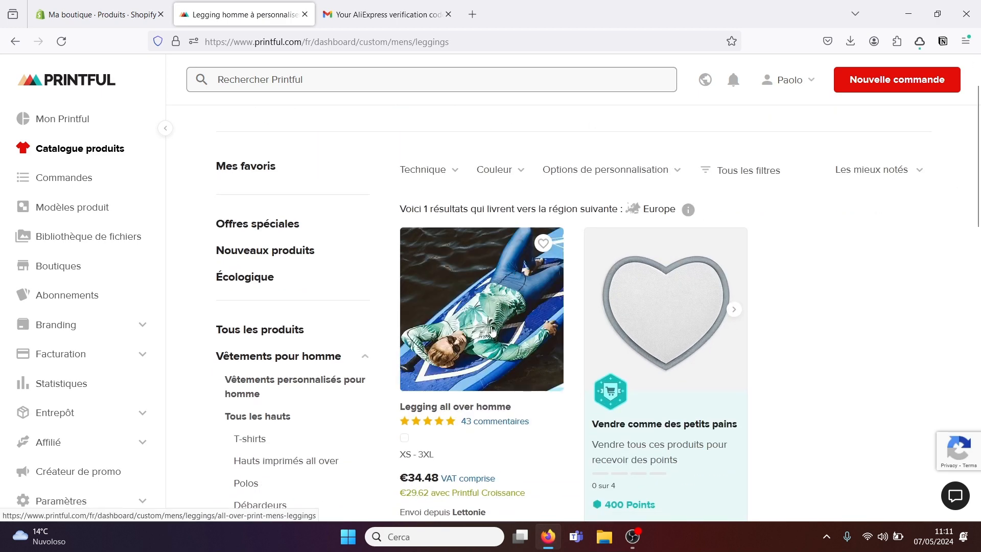
{"action": "left_click", "coordinate": [492, 331]}
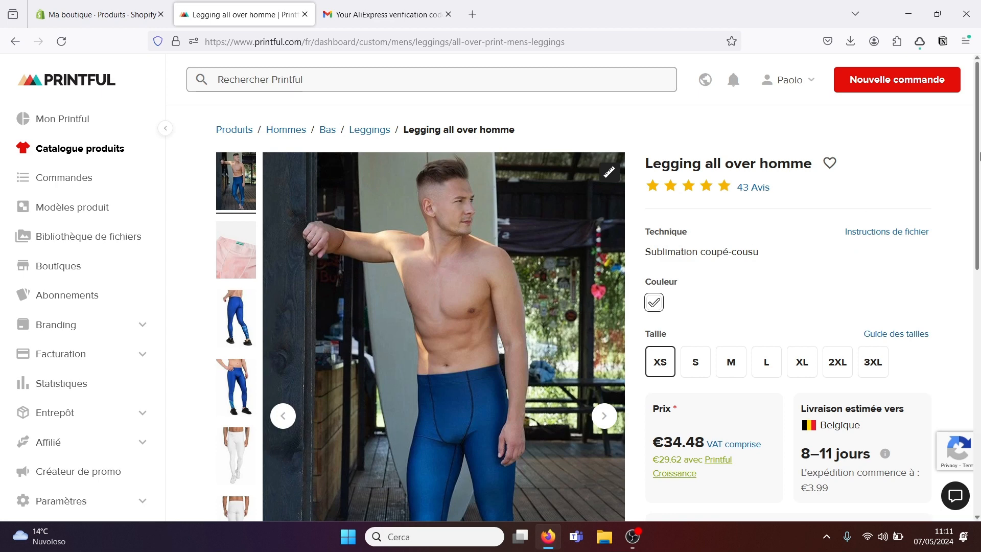
Step: Start a product template for the men's all-over leggings and dismiss the title-editing tip
{"action": "scroll", "coordinate": [973, 231], "scroll_direction": "down", "scroll_amount": 3}
{"action": "scroll", "coordinate": [974, 231], "scroll_direction": "up", "scroll_amount": 1}
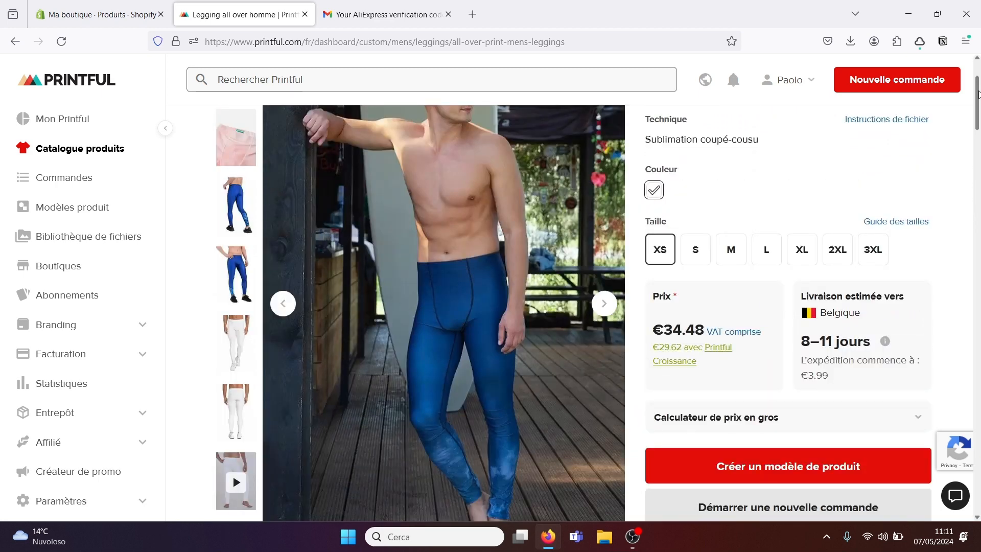
{"action": "scroll", "coordinate": [787, 305], "scroll_direction": "down", "scroll_amount": 3}
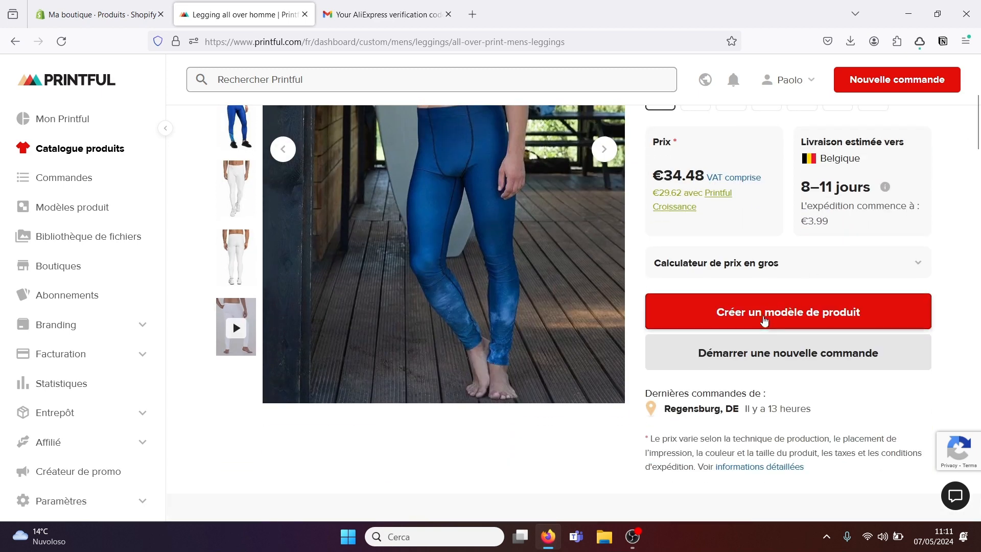
{"action": "left_click", "coordinate": [764, 320]}
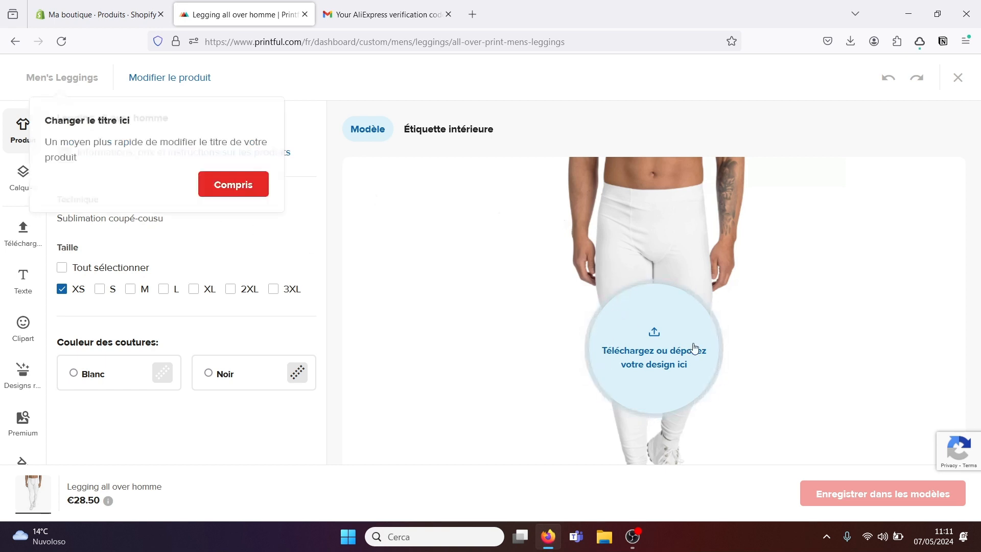
{"action": "left_click", "coordinate": [257, 185]}
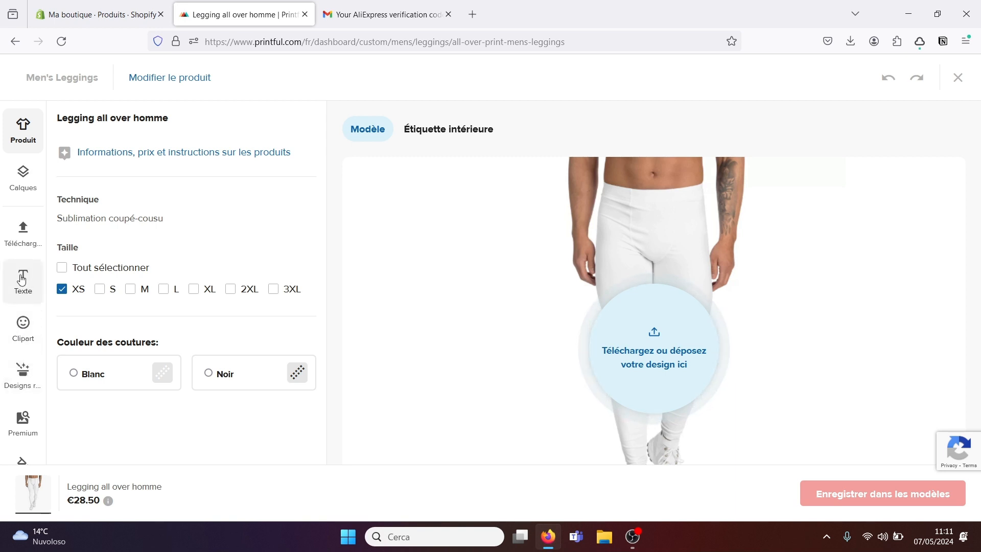
Step: Browse the cliparts and quick designs, and apply the recently used Abstract 18 design to the leggings
{"action": "left_click", "coordinate": [19, 332]}
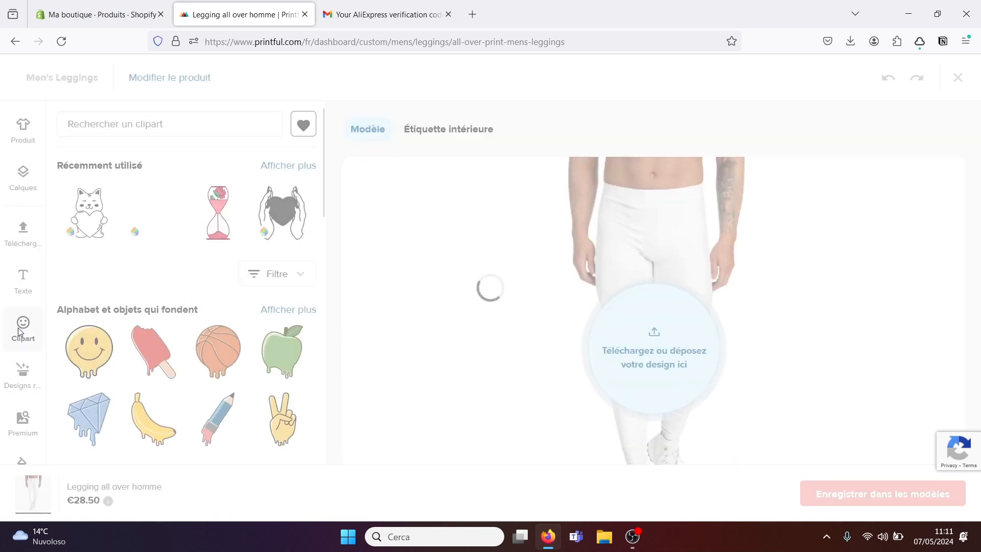
{"action": "left_click_drag", "start_coordinate": [323, 183], "coordinate": [335, 459]}
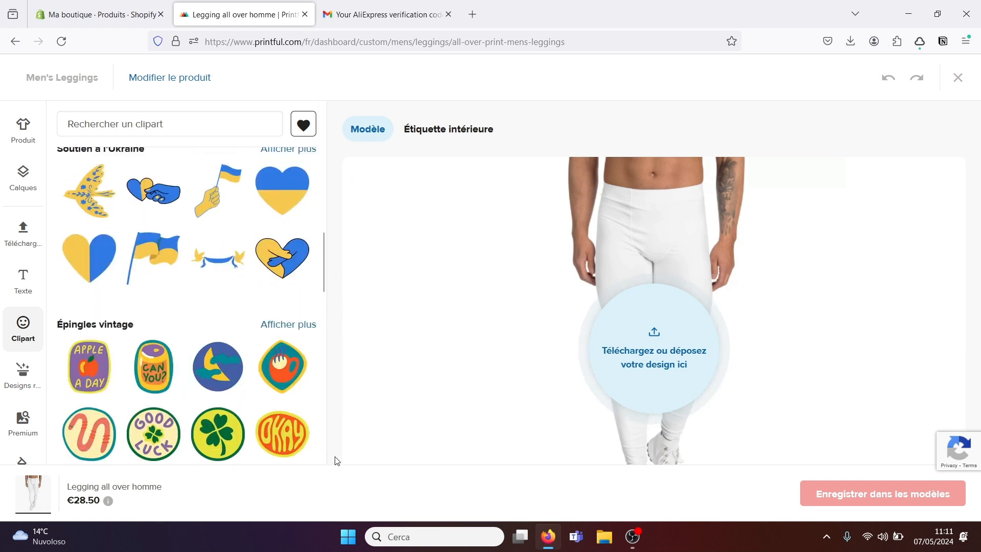
{"action": "left_click", "coordinate": [18, 384]}
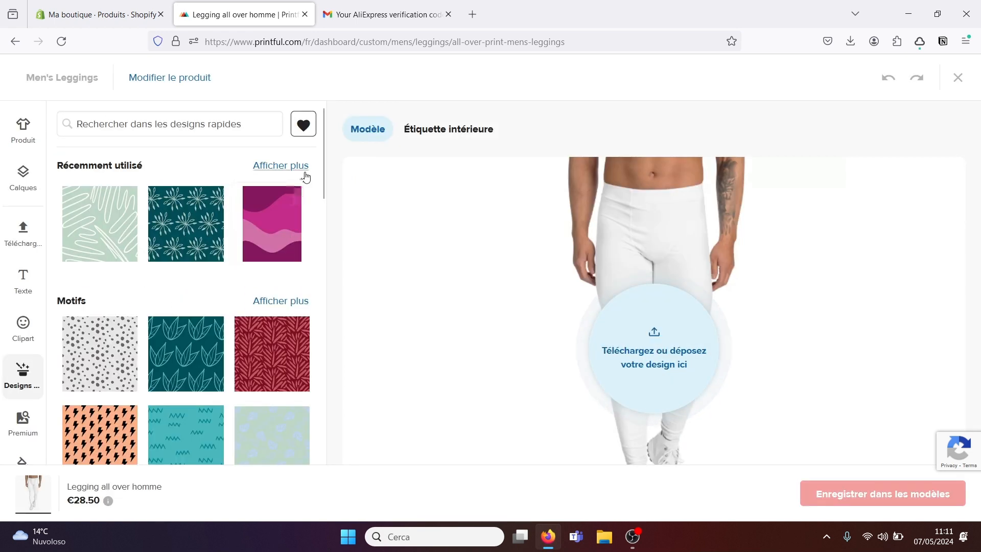
{"action": "left_click_drag", "start_coordinate": [102, 225], "coordinate": [642, 322]}
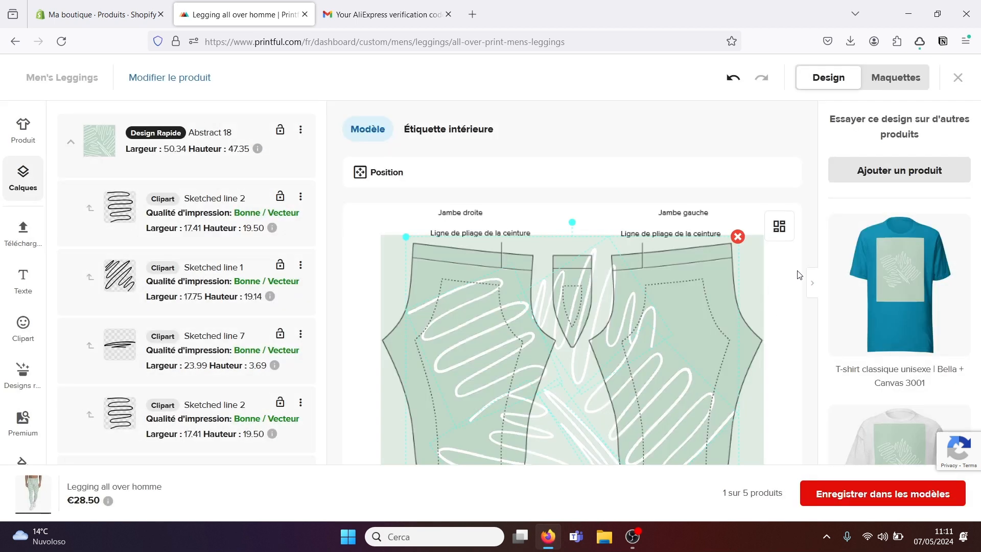
Step: Save the leggings design as a product template with white (Blanc) stitching
{"action": "left_click", "coordinate": [864, 498]}
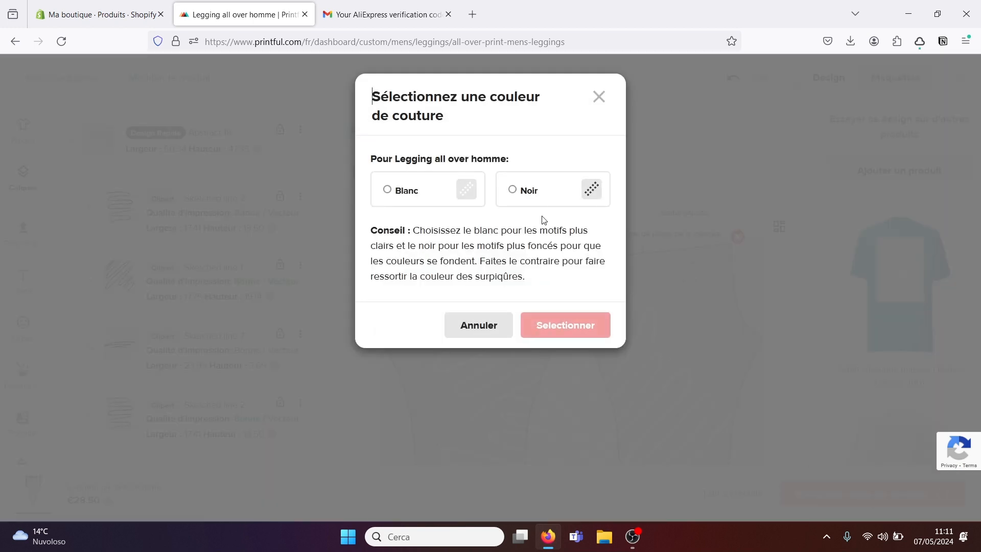
{"action": "left_click", "coordinate": [410, 191]}
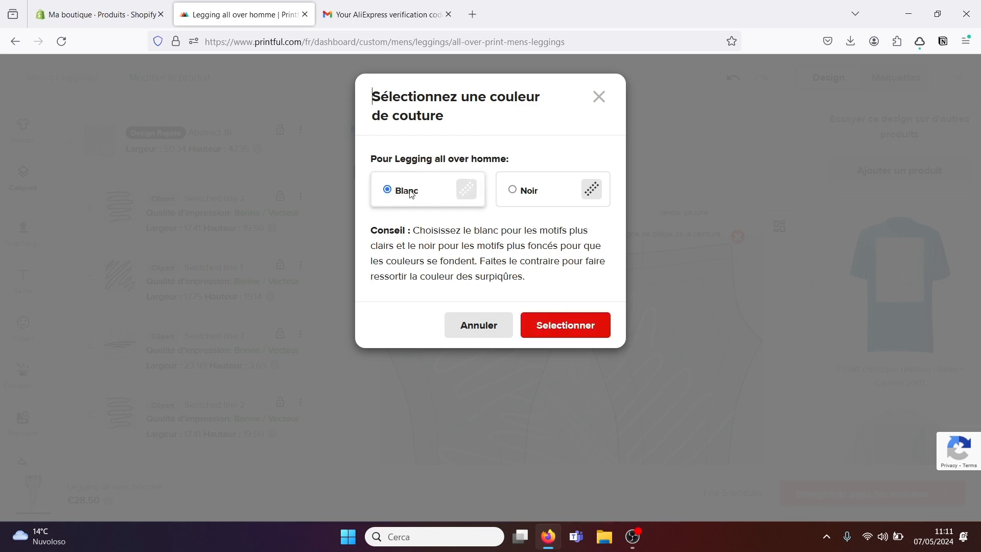
{"action": "left_click", "coordinate": [555, 320]}
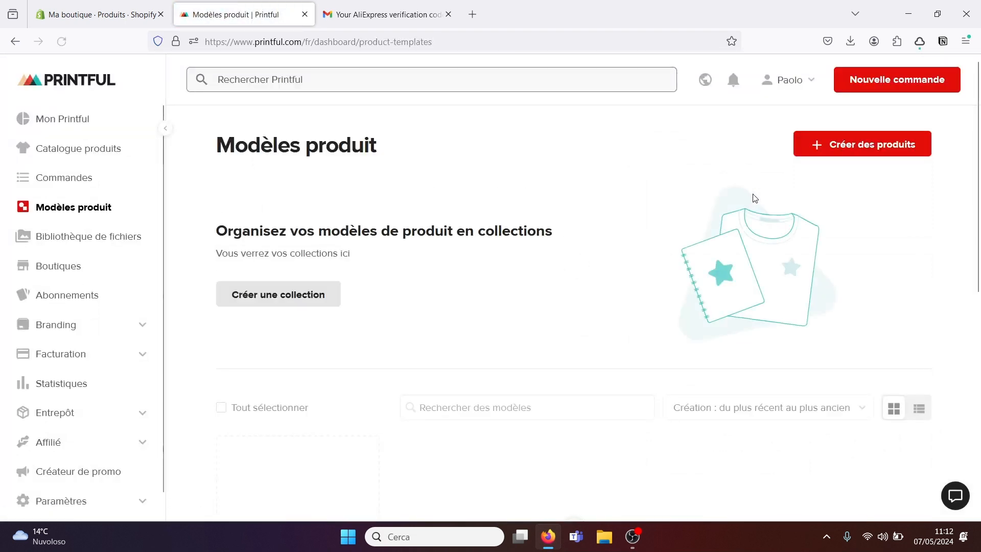
Step: Start adding the Men's Leggings template to the Shopify store Ma boutique
{"action": "left_click_drag", "start_coordinate": [979, 153], "coordinate": [979, 198]}
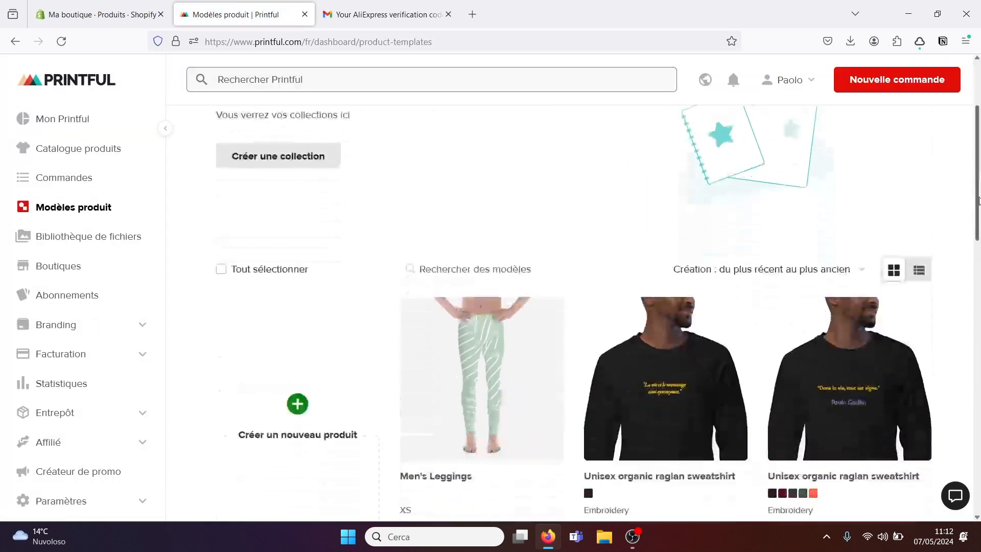
{"action": "mouse_move", "coordinate": [548, 400]}
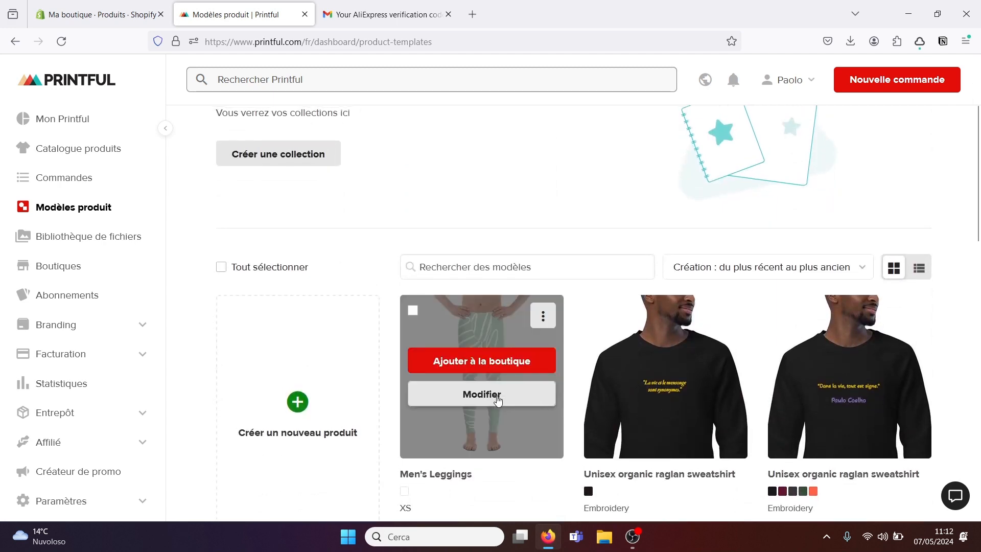
{"action": "left_click", "coordinate": [477, 361]}
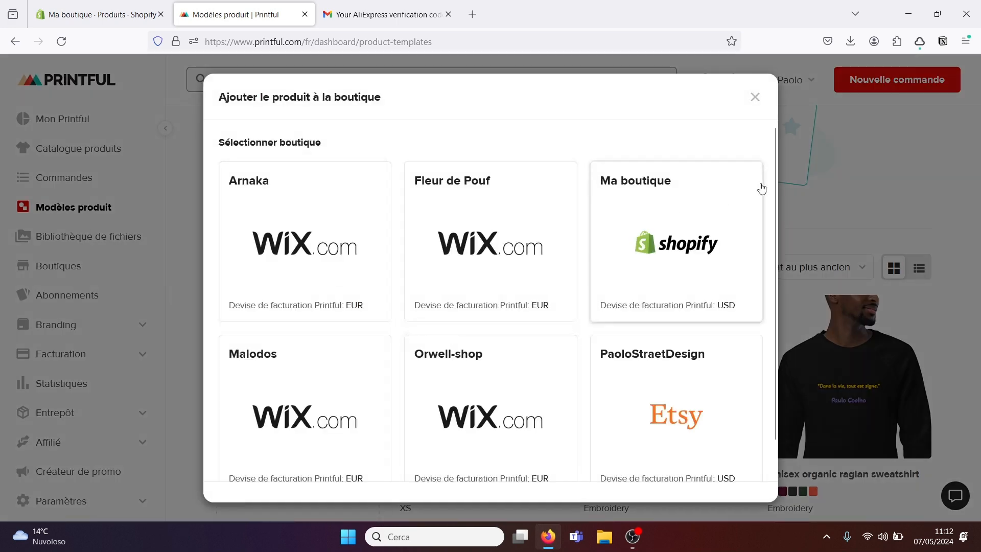
{"action": "left_click_drag", "start_coordinate": [774, 186], "coordinate": [774, 200]}
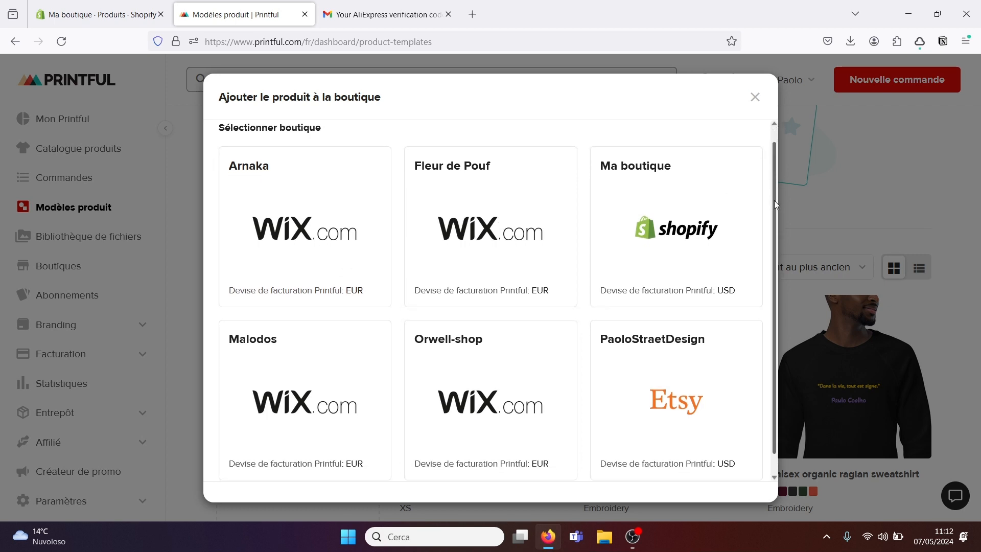
{"action": "left_click", "coordinate": [665, 240]}
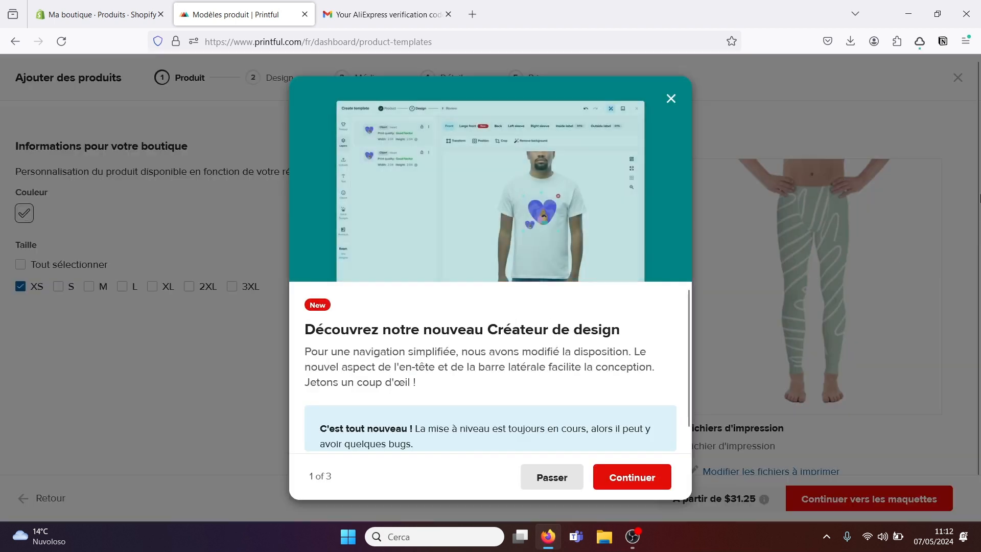
Step: Dismiss the design maker introduction, add sizes S and 3XL to the leggings, and continue to the mockup choice
{"action": "left_click", "coordinate": [634, 476]}
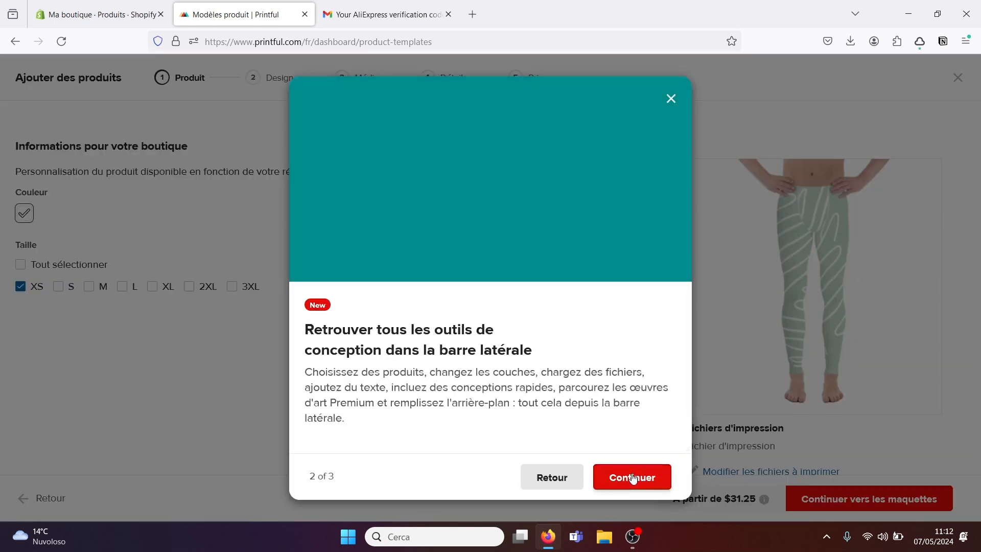
{"action": "left_click", "coordinate": [670, 98]}
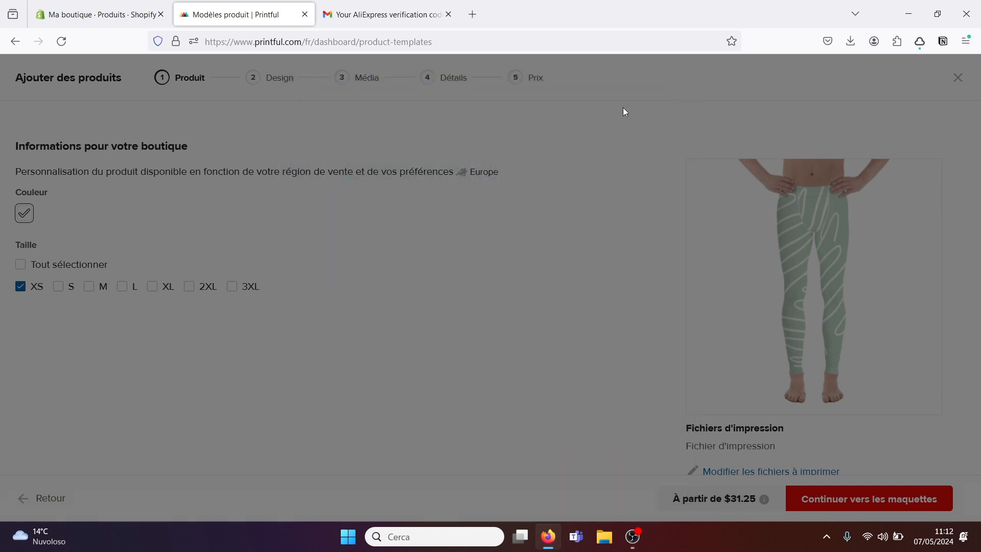
{"action": "left_click", "coordinate": [59, 288]}
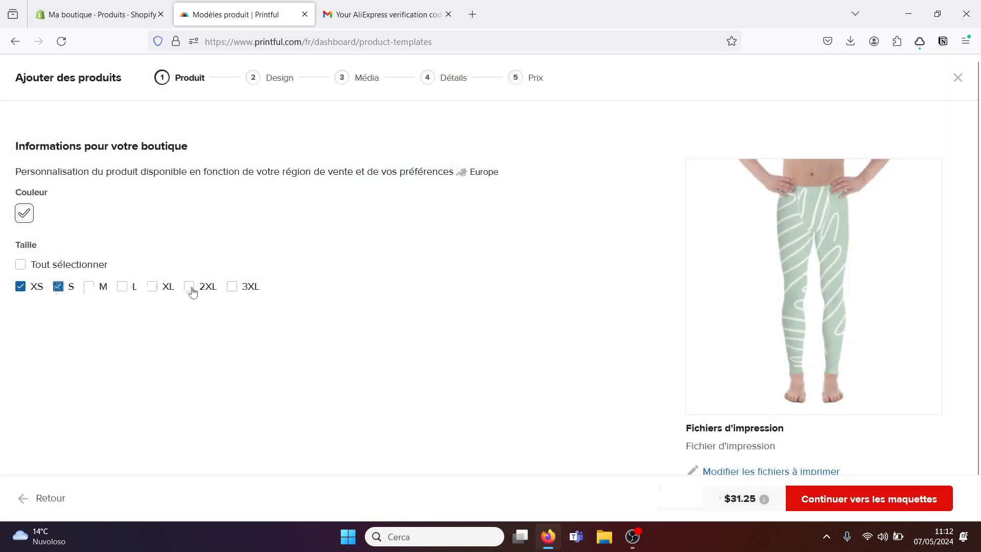
{"action": "left_click", "coordinate": [232, 289]}
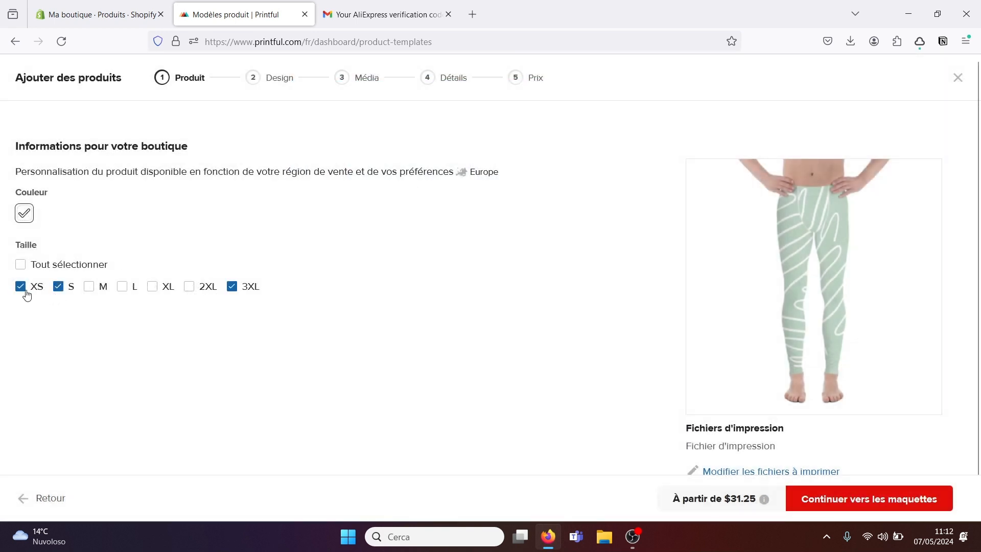
{"action": "left_click", "coordinate": [882, 509]}
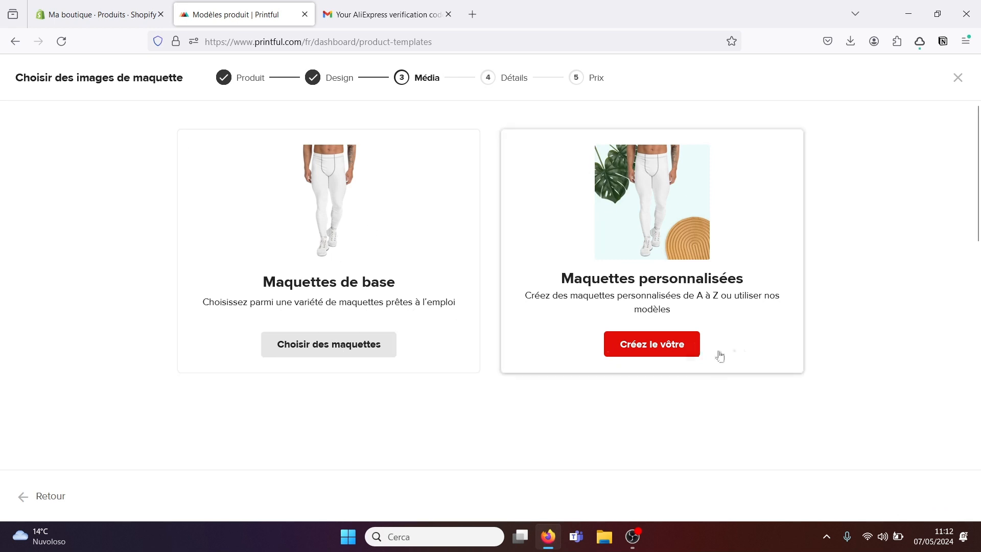
Step: Create a custom mockup of the leggings using the Design d'intérieur scene with potted plants against grey concrete tiles, and continue to the product details
{"action": "left_click", "coordinate": [653, 343]}
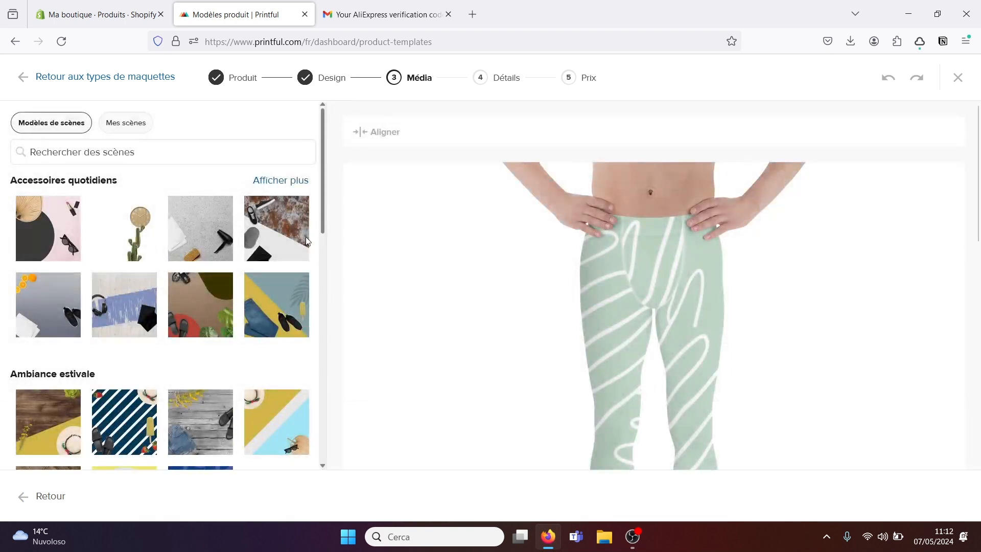
{"action": "left_click_drag", "start_coordinate": [322, 222], "coordinate": [315, 364]}
{"action": "left_click", "coordinate": [278, 335]}
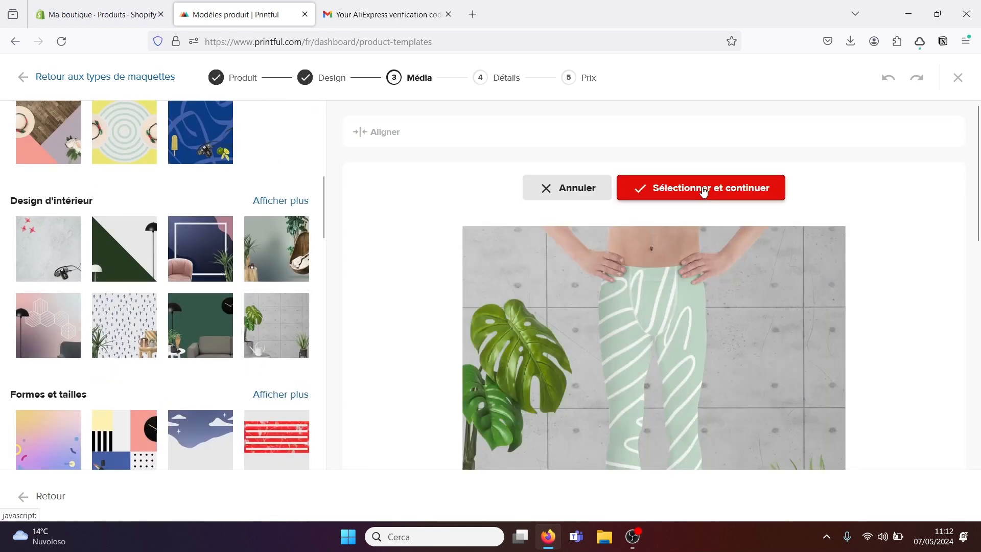
{"action": "left_click", "coordinate": [697, 191]}
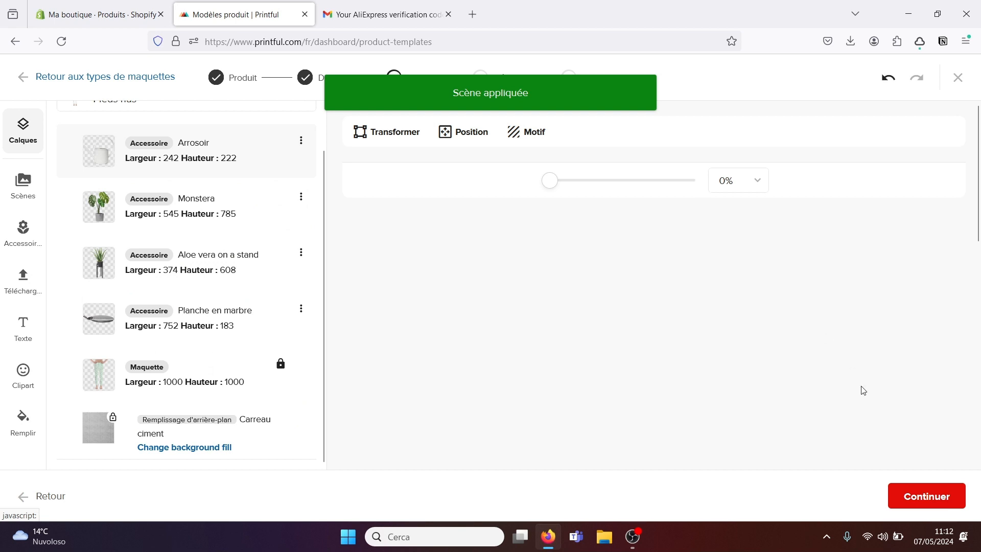
{"action": "left_click", "coordinate": [913, 500]}
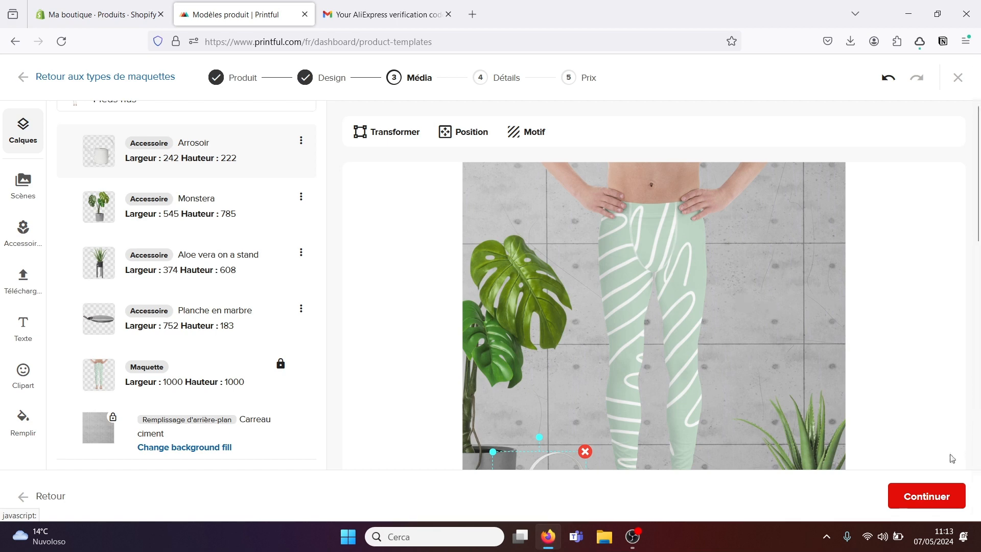
{"action": "left_click", "coordinate": [937, 499]}
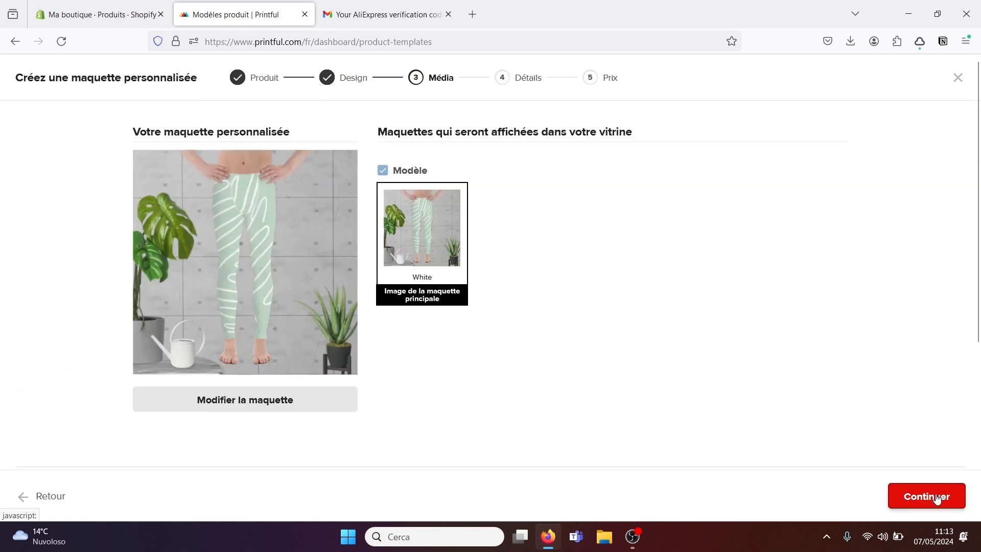
{"action": "left_click", "coordinate": [937, 499]}
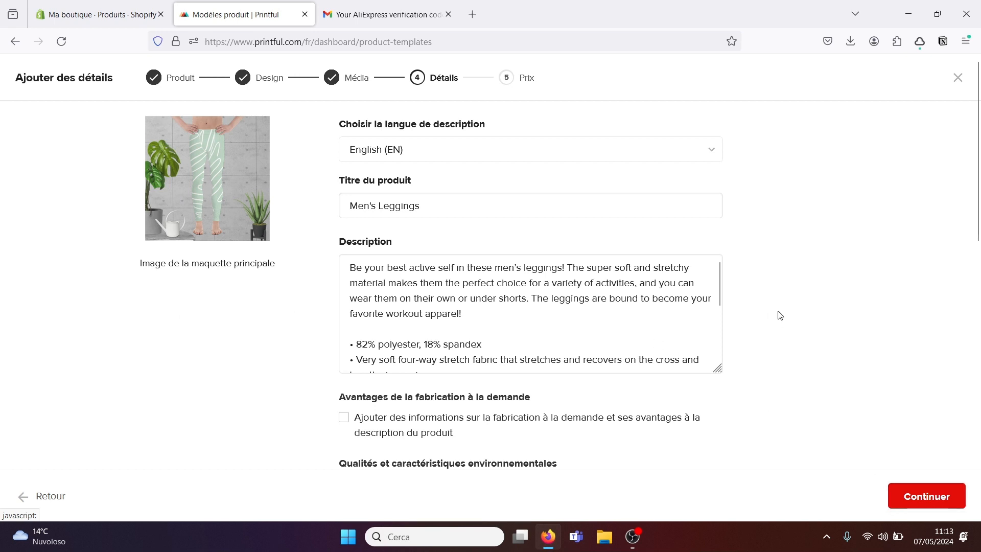
Step: Set the product description language to Français (FR) and continue to pricing
{"action": "left_click", "coordinate": [703, 155]}
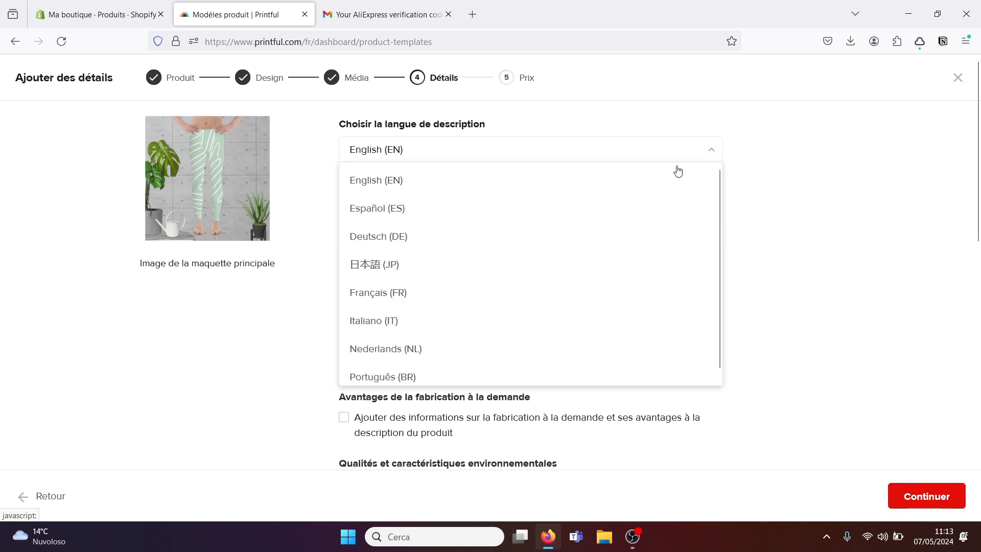
{"action": "left_click", "coordinate": [552, 287]}
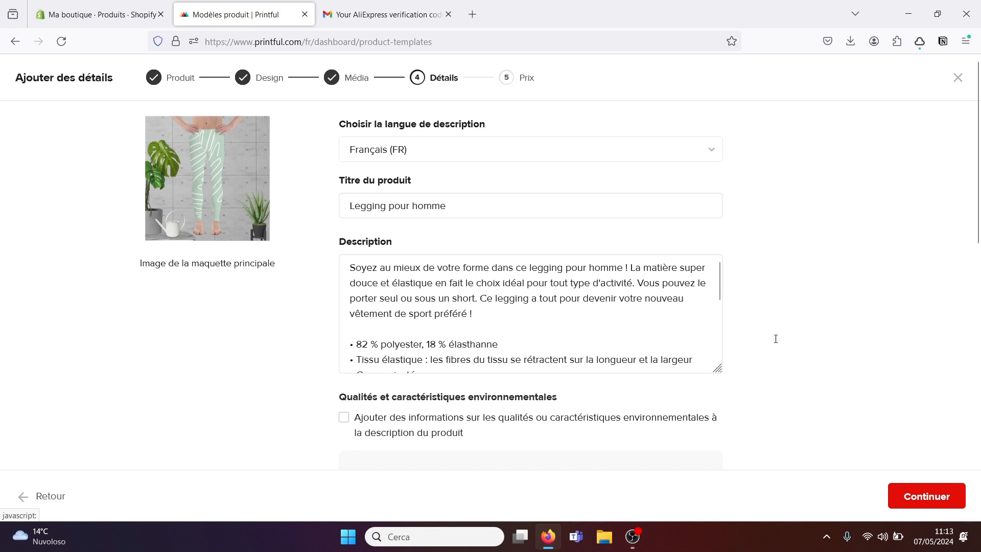
{"action": "left_click", "coordinate": [920, 495]}
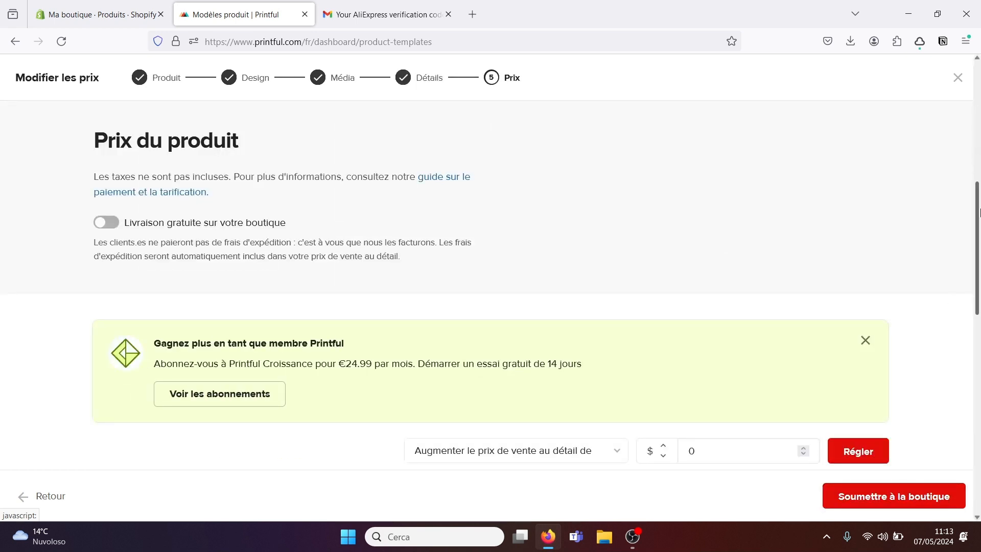
Step: Dismiss the membership offer, apply a $4 increase to the retail price, and submit the leggings to the store
{"action": "left_click", "coordinate": [865, 340]}
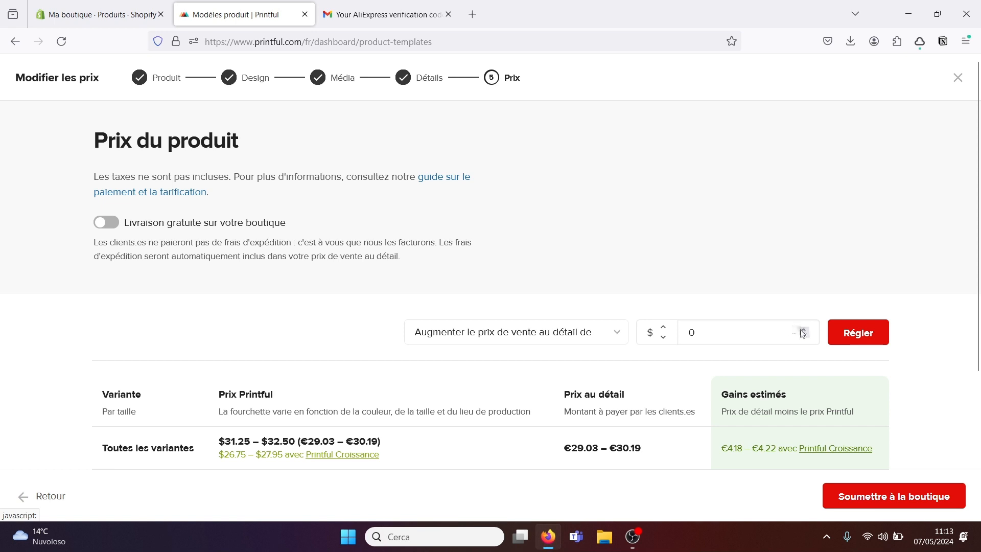
{"action": "left_click", "coordinate": [829, 333]}
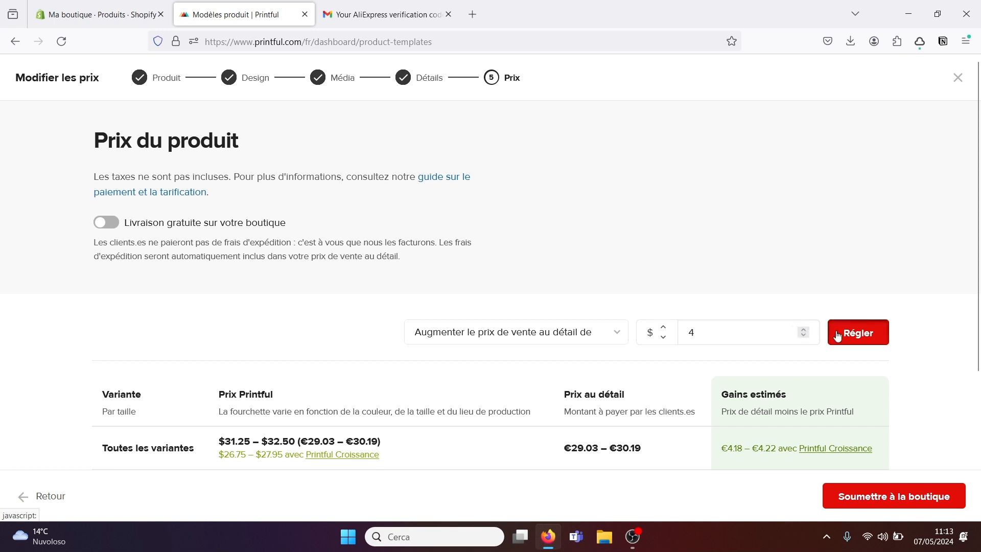
{"action": "left_click", "coordinate": [902, 499]}
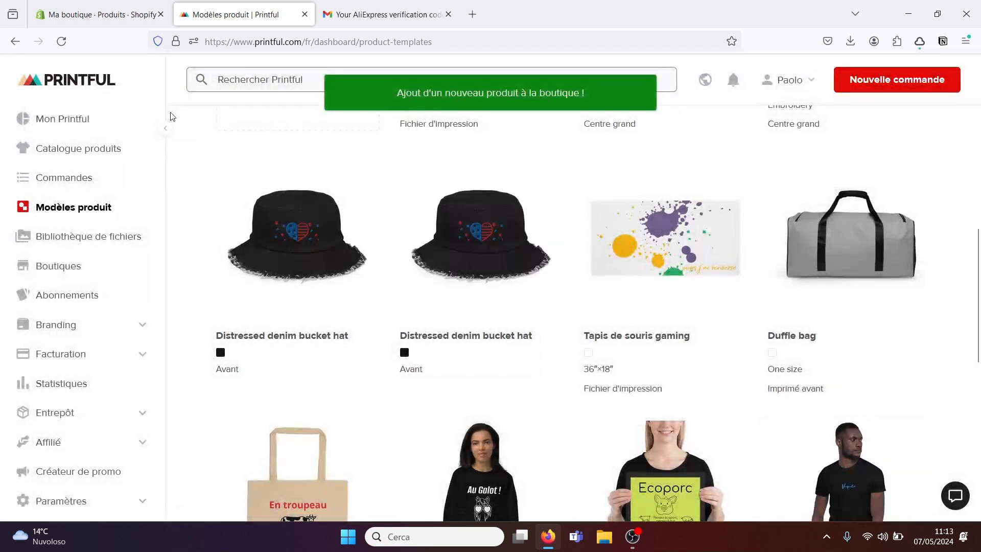
Step: Switch to the Shopify admin and reload the product list to check for the newly submitted leggings
{"action": "left_click", "coordinate": [100, 14]}
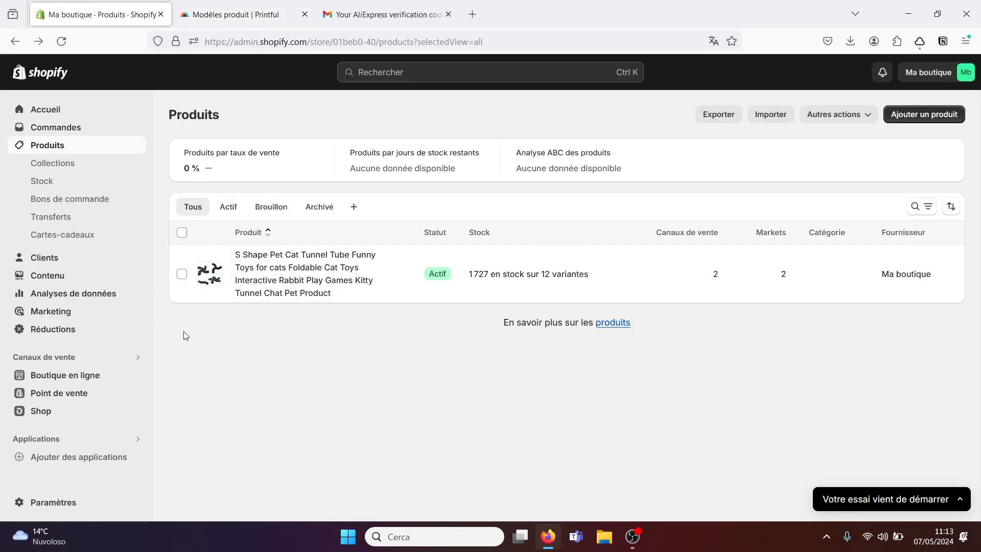
{"action": "left_click", "coordinate": [43, 120]}
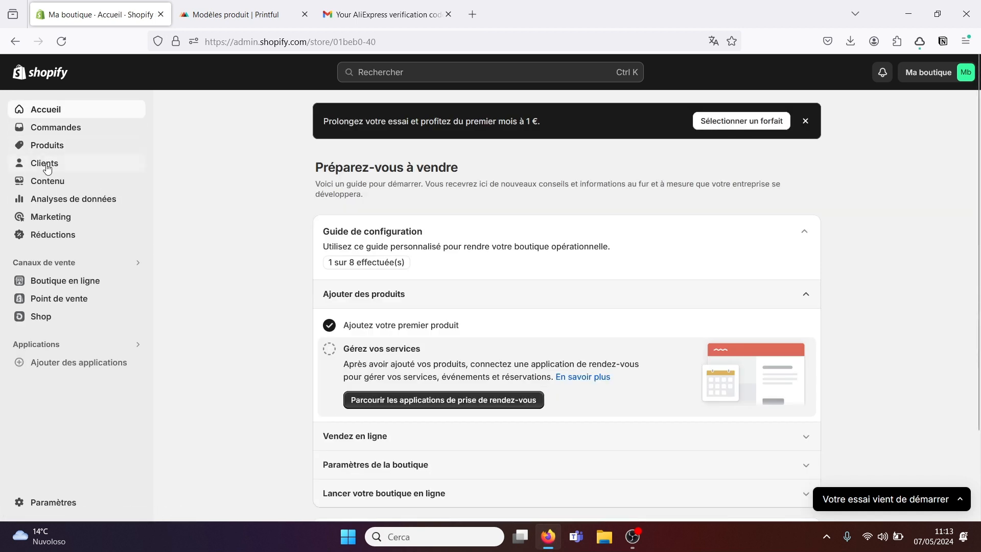
{"action": "left_click", "coordinate": [48, 149]}
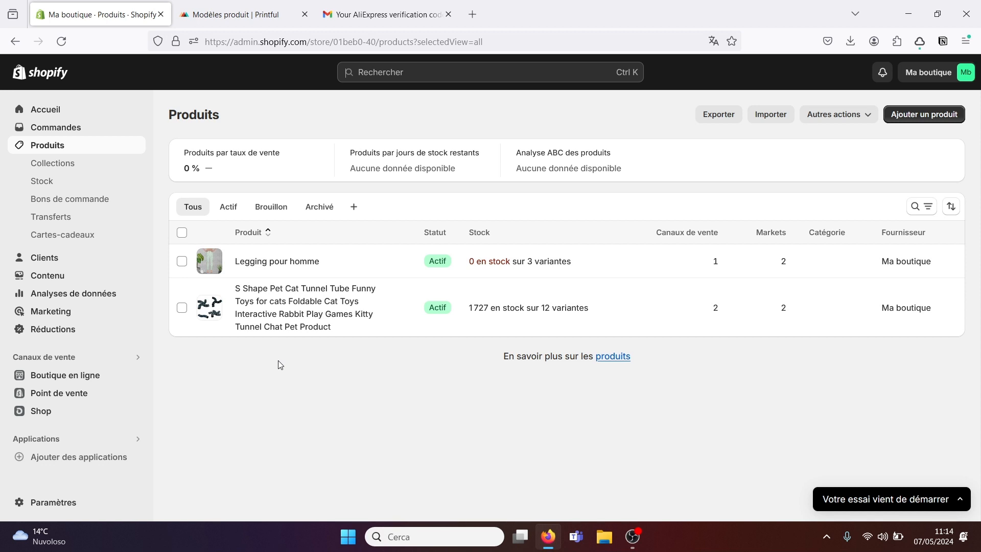
Step: Open the store settings and review the store information, plan and billing sections
{"action": "left_click", "coordinate": [45, 503]}
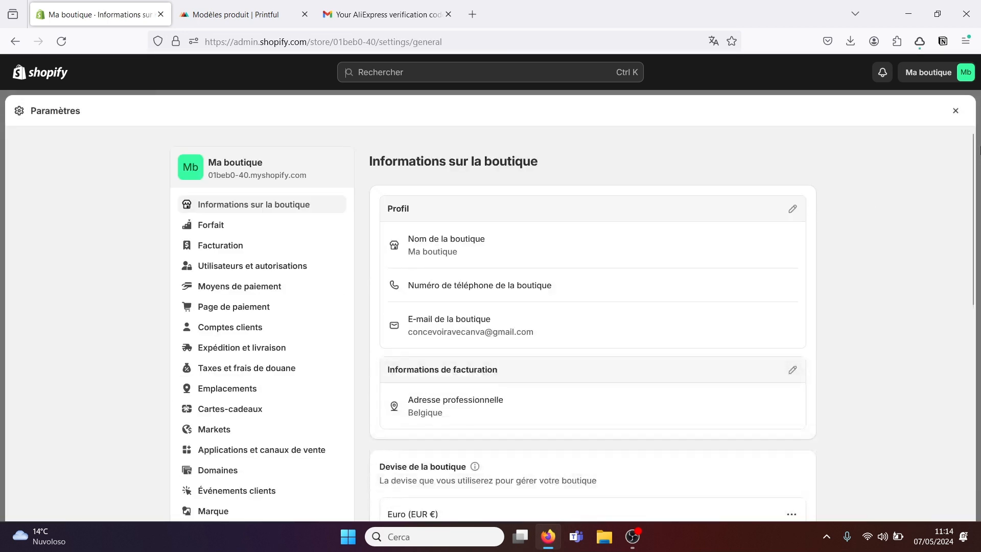
{"action": "left_click_drag", "start_coordinate": [970, 168], "coordinate": [970, 368]}
{"action": "left_click_drag", "start_coordinate": [970, 410], "coordinate": [976, 127]}
{"action": "left_click", "coordinate": [251, 228]}
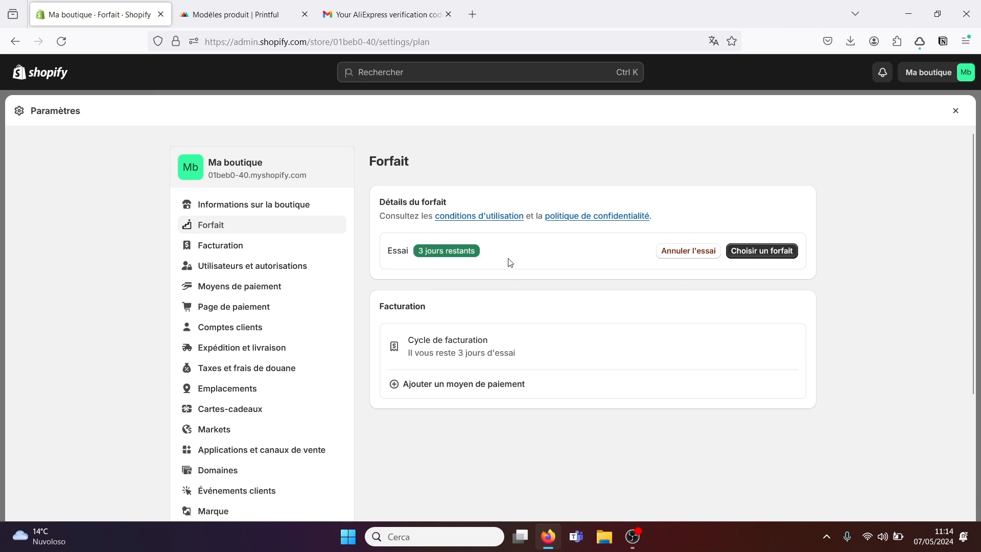
{"action": "left_click", "coordinate": [258, 247]}
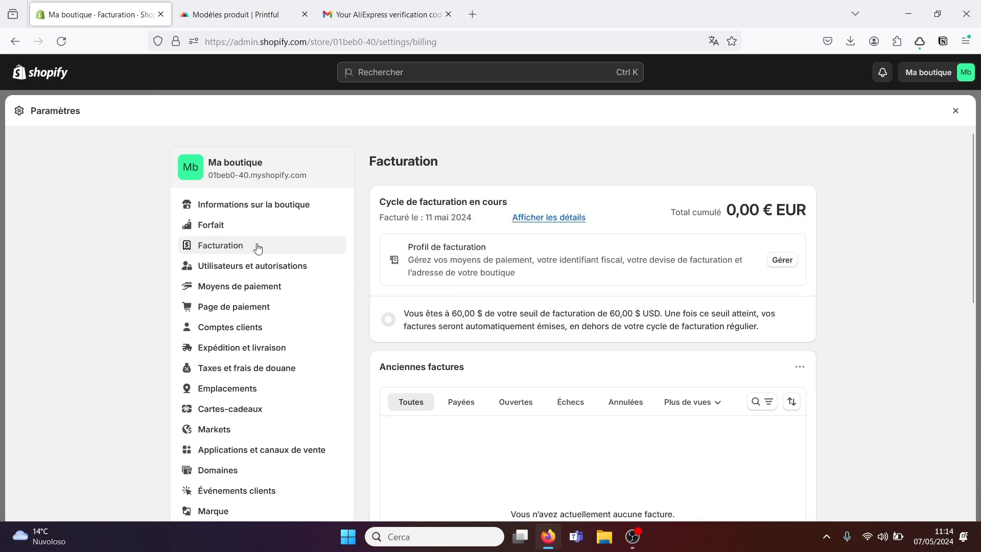
Step: Examine the users and permissions settings, including staff accounts and collaborator access options
{"action": "left_click", "coordinate": [251, 270]}
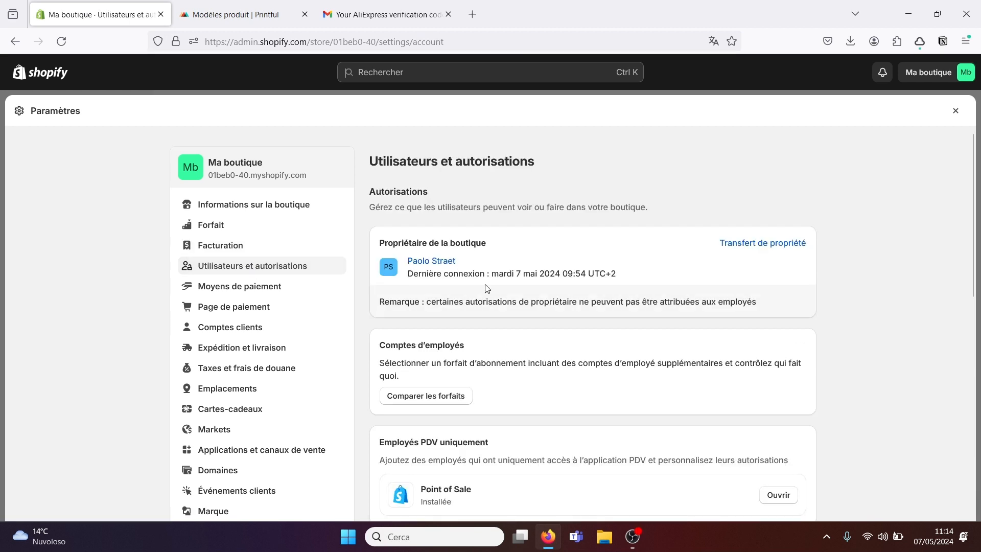
{"action": "left_click_drag", "start_coordinate": [974, 208], "coordinate": [971, 357]}
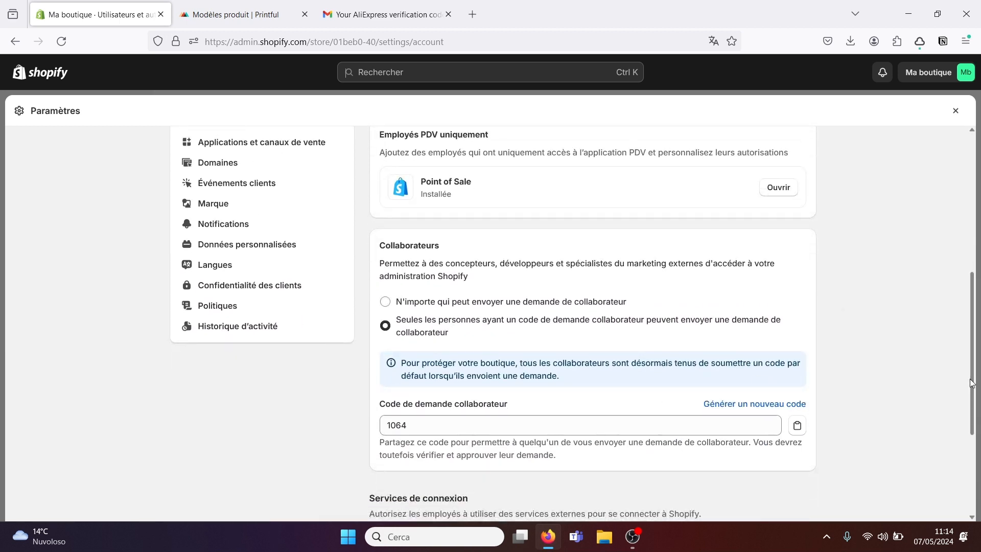
{"action": "mouse_move", "coordinate": [978, 378]}
{"action": "left_mouse_down"}
{"action": "mouse_move", "coordinate": [974, 230]}
{"action": "mouse_move", "coordinate": [976, 398]}
{"action": "left_mouse_up"}
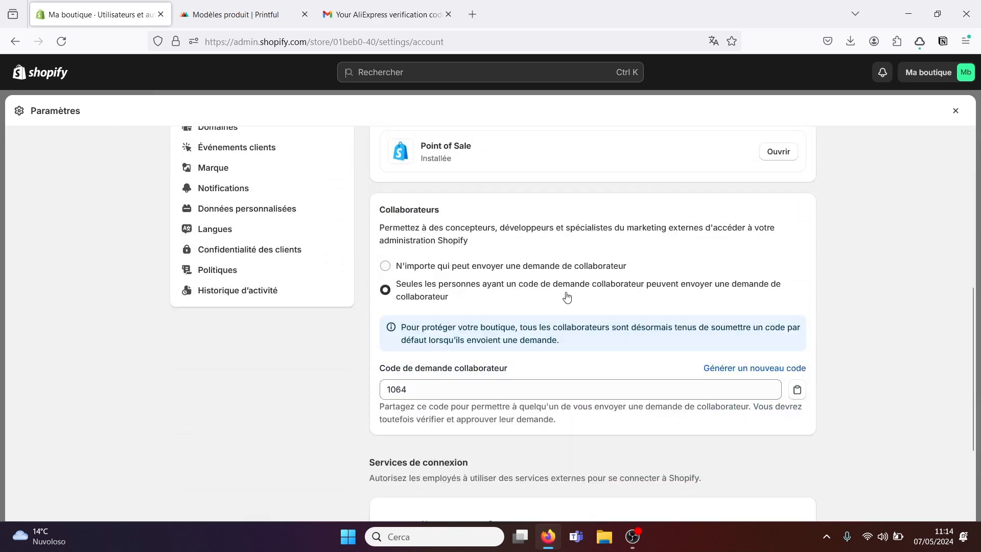
{"action": "left_click_drag", "start_coordinate": [973, 358], "coordinate": [978, 197]}
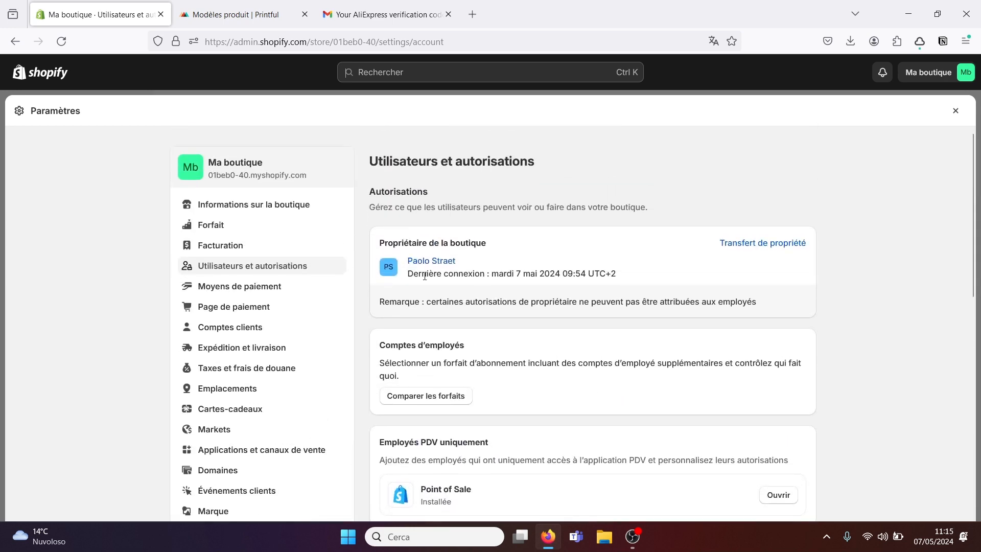
Step: Examine the payment methods and the checkout settings for customer contact and required customer information
{"action": "left_click", "coordinate": [281, 295]}
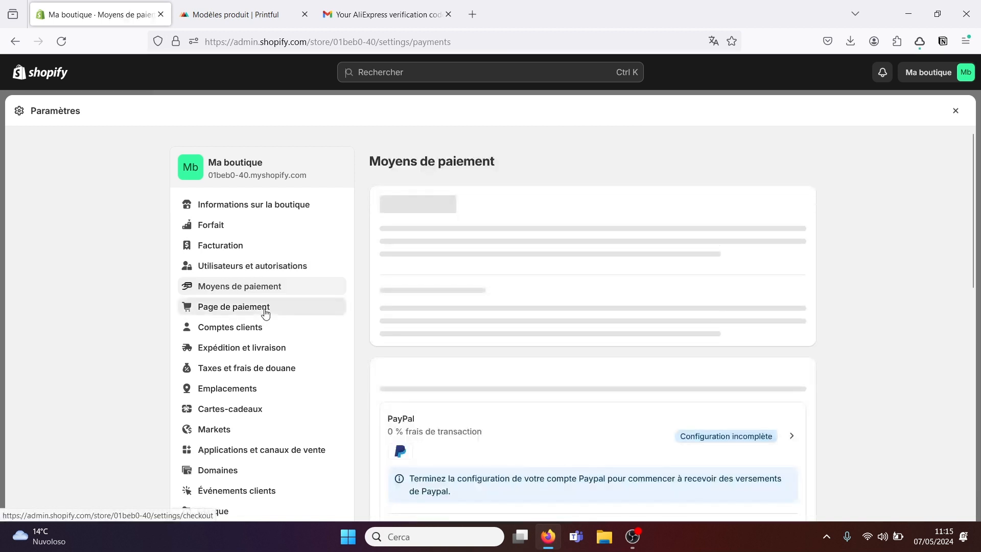
{"action": "left_click", "coordinate": [266, 313]}
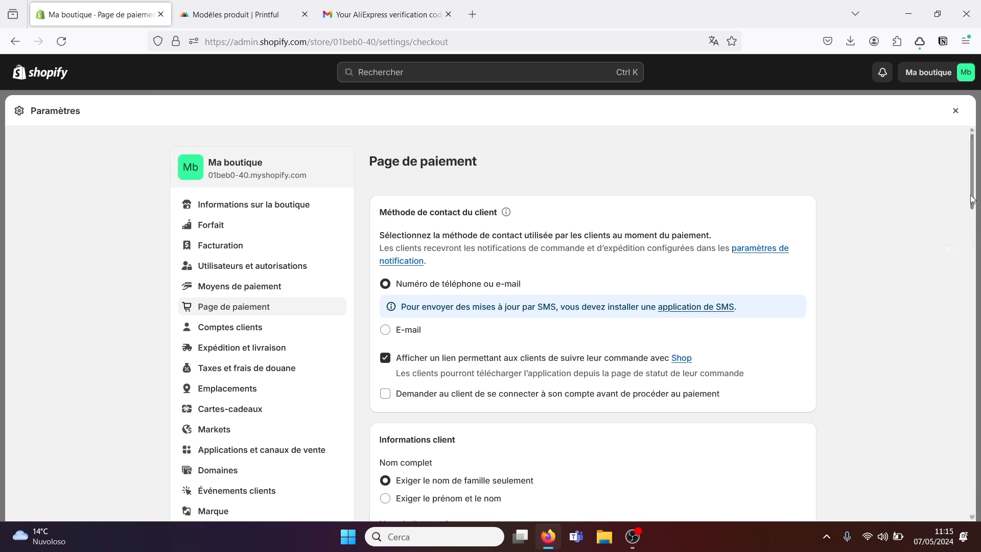
{"action": "left_click_drag", "start_coordinate": [972, 199], "coordinate": [967, 242]}
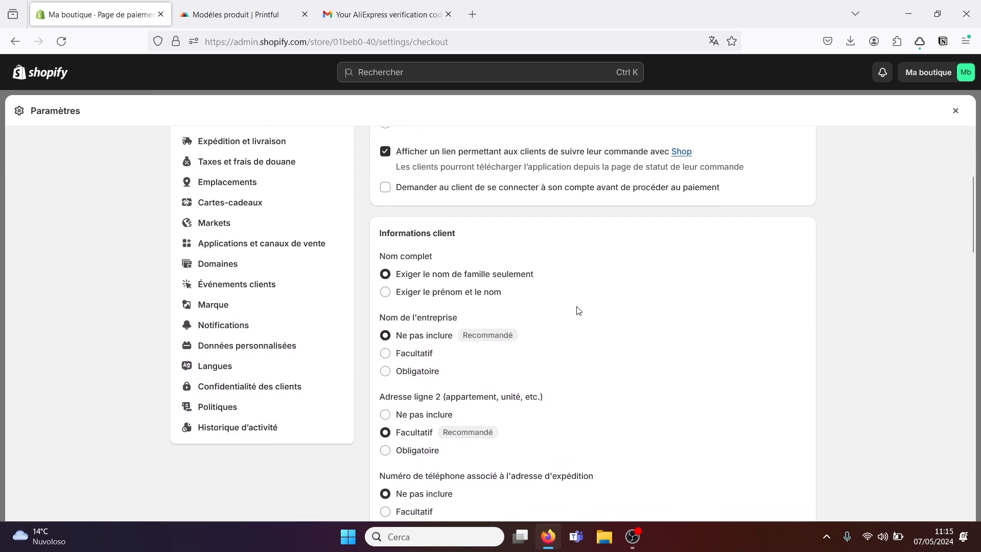
{"action": "left_click", "coordinate": [402, 298]}
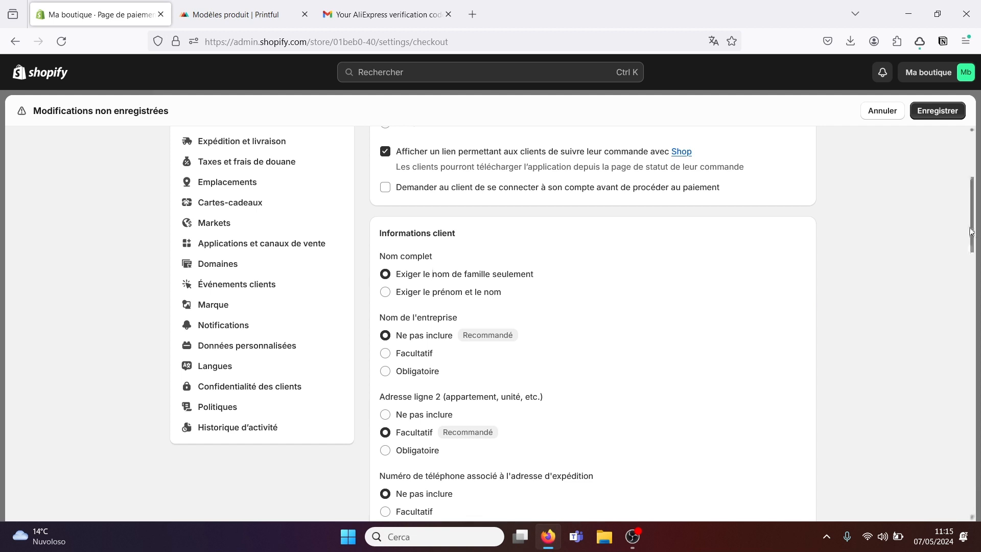
{"action": "left_click_drag", "start_coordinate": [977, 232], "coordinate": [967, 162]}
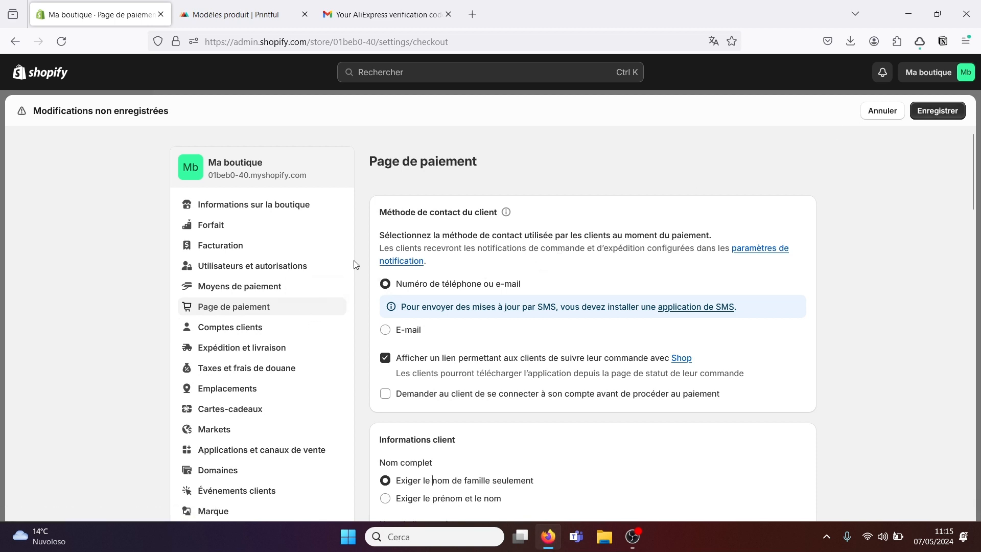
Step: Review the customer account settings, including sign-in experience, self-service returns and account URLs
{"action": "left_click", "coordinate": [276, 328]}
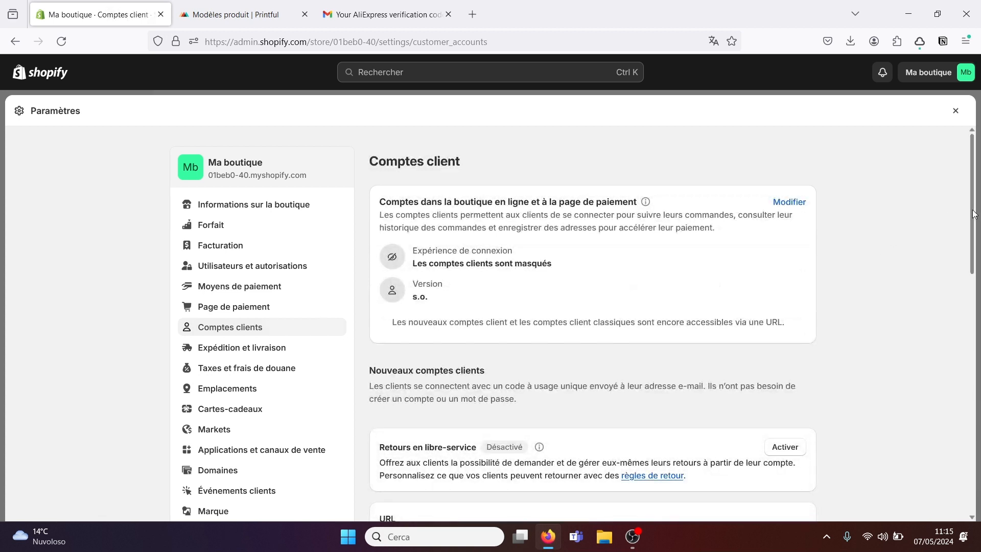
{"action": "left_click_drag", "start_coordinate": [973, 213], "coordinate": [973, 336]}
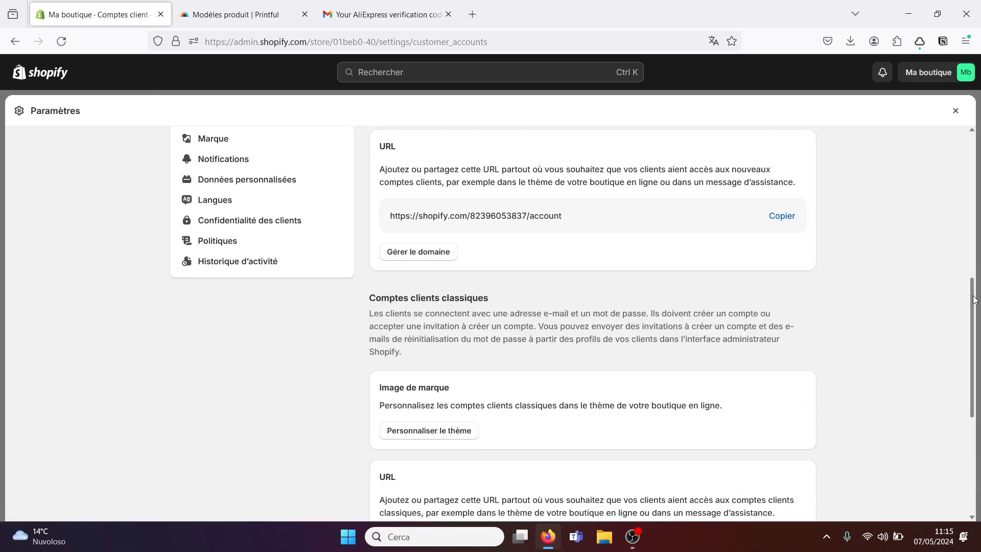
{"action": "left_click_drag", "start_coordinate": [968, 294], "coordinate": [977, 172]}
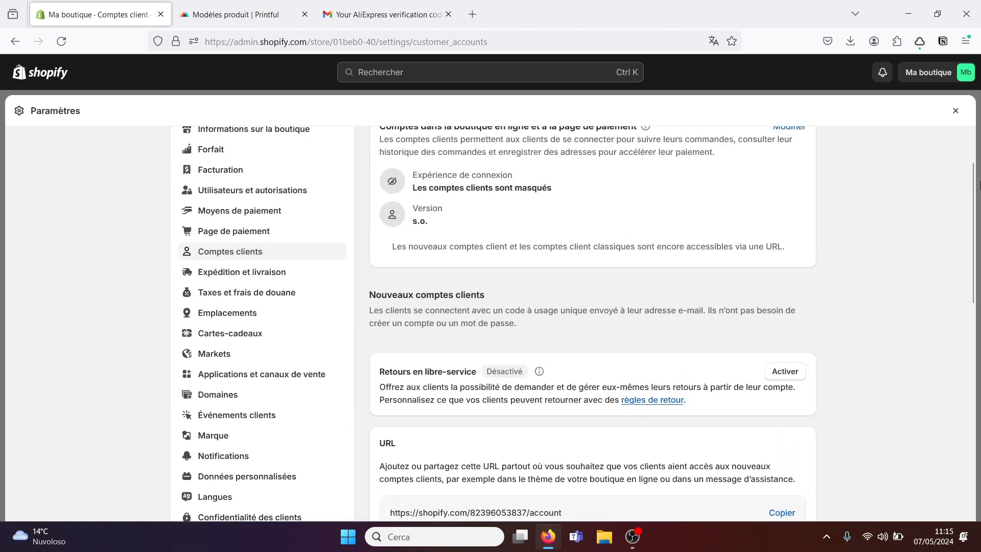
Step: Review the shipping and delivery settings and the taxes and duties settings of the store
{"action": "left_click", "coordinate": [279, 278]}
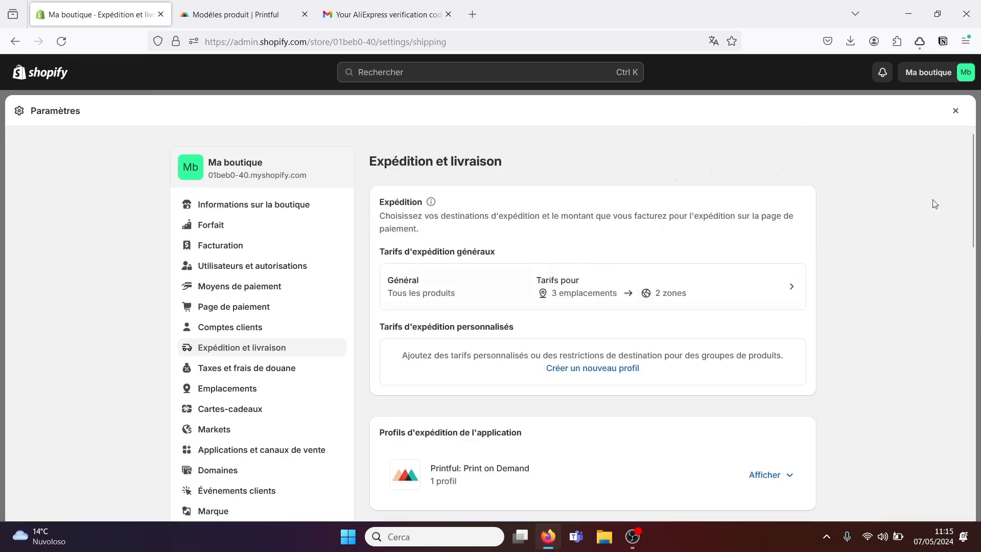
{"action": "left_click_drag", "start_coordinate": [971, 198], "coordinate": [967, 222]}
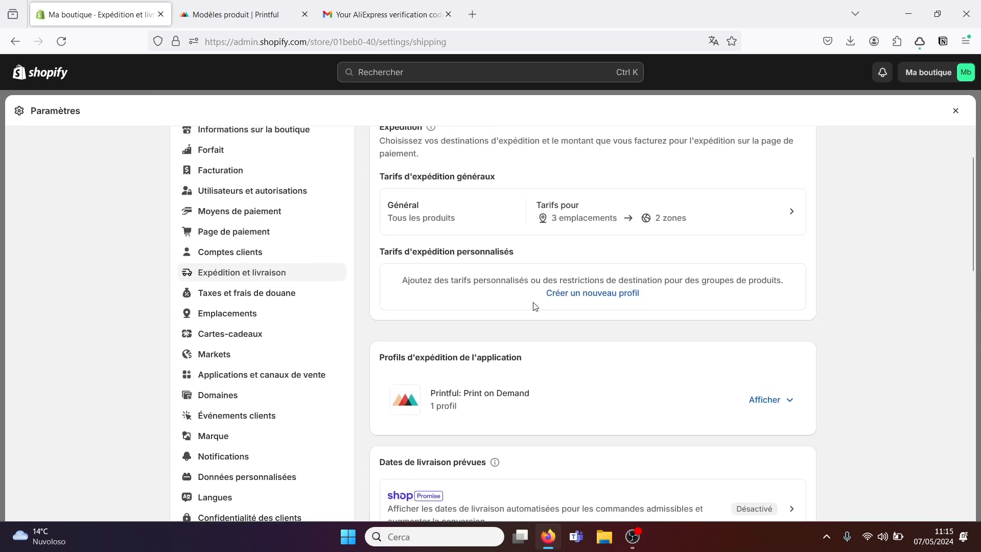
{"action": "left_click", "coordinate": [250, 293]}
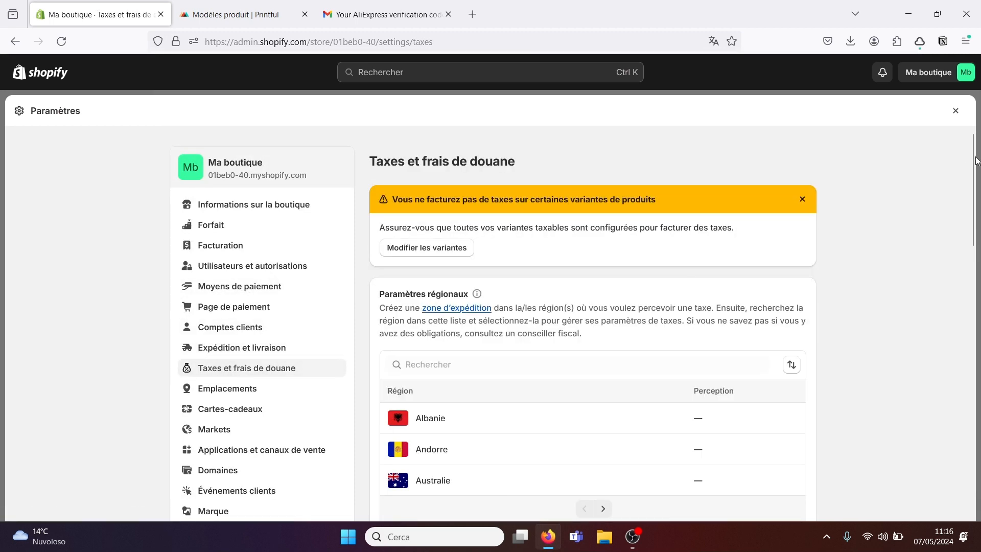
{"action": "left_click_drag", "start_coordinate": [973, 162], "coordinate": [974, 197]}
Step: Look through the store's locations, gift card and markets settings, including the markets recommendations
{"action": "left_click", "coordinate": [238, 284]}
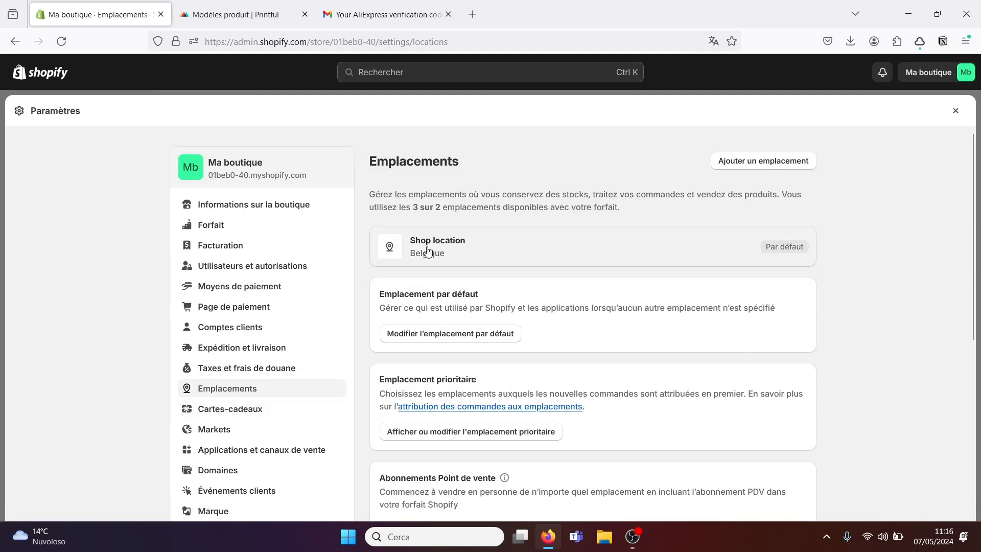
{"action": "left_click", "coordinate": [244, 409]}
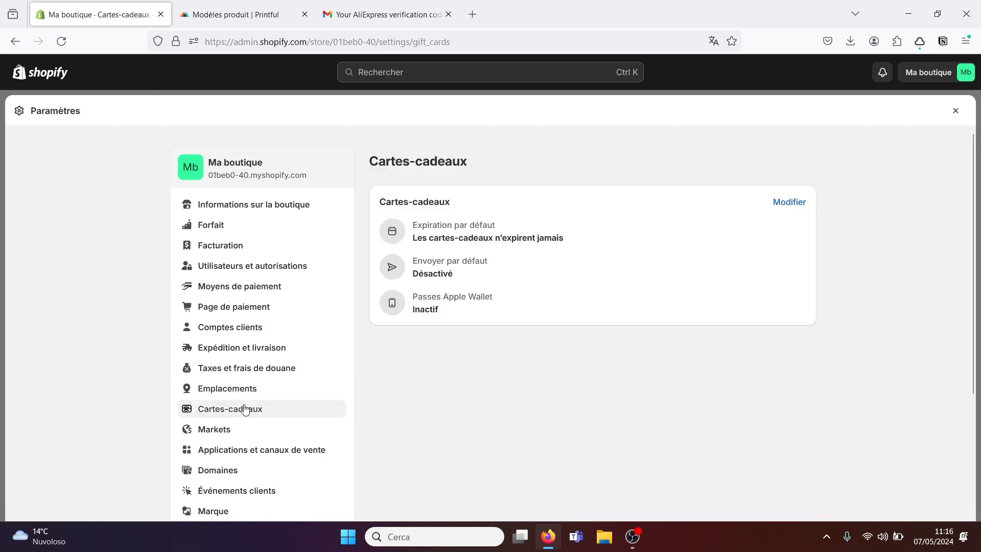
{"action": "left_click", "coordinate": [225, 431]}
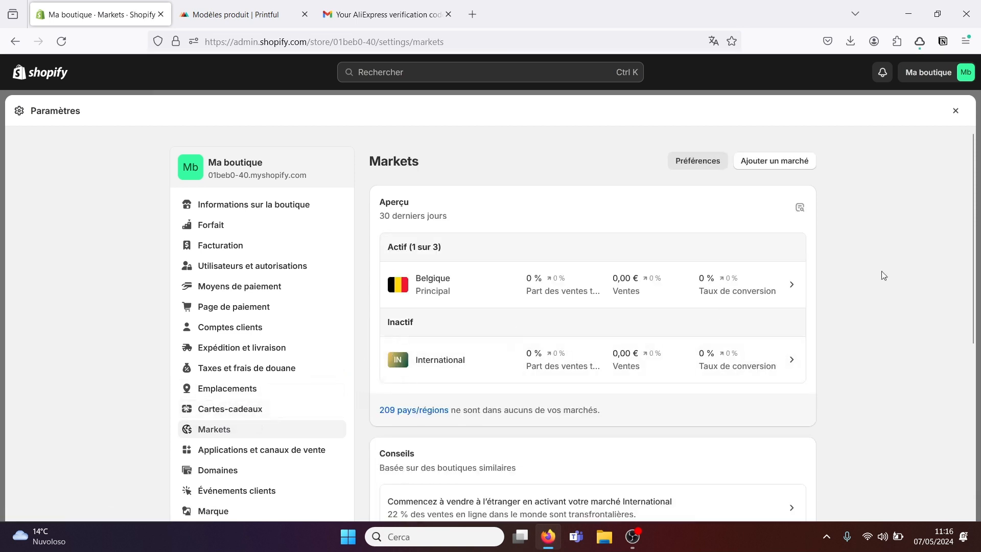
{"action": "left_click_drag", "start_coordinate": [972, 187], "coordinate": [970, 287]}
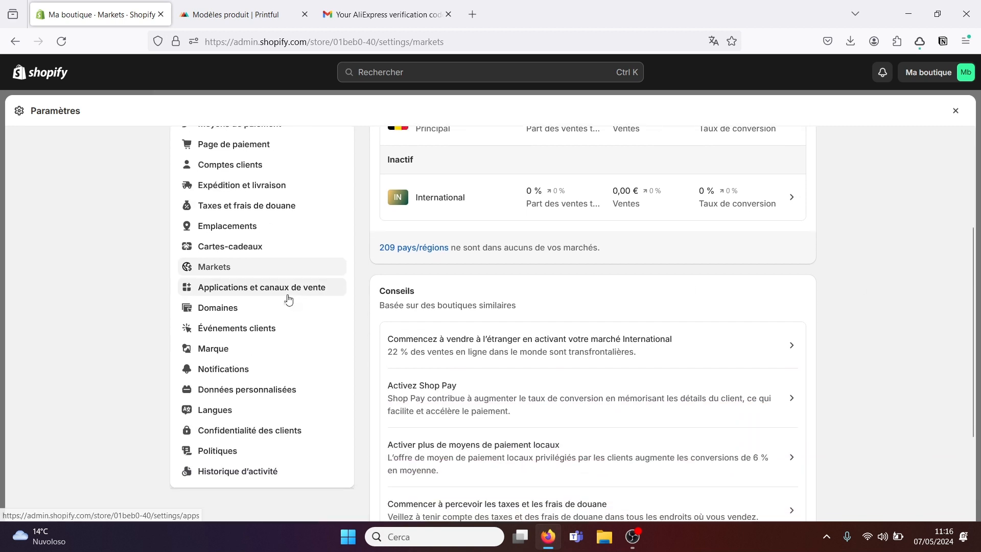
Step: Open the domain settings and search for pommedepin as a new domain to buy
{"action": "left_click", "coordinate": [257, 308]}
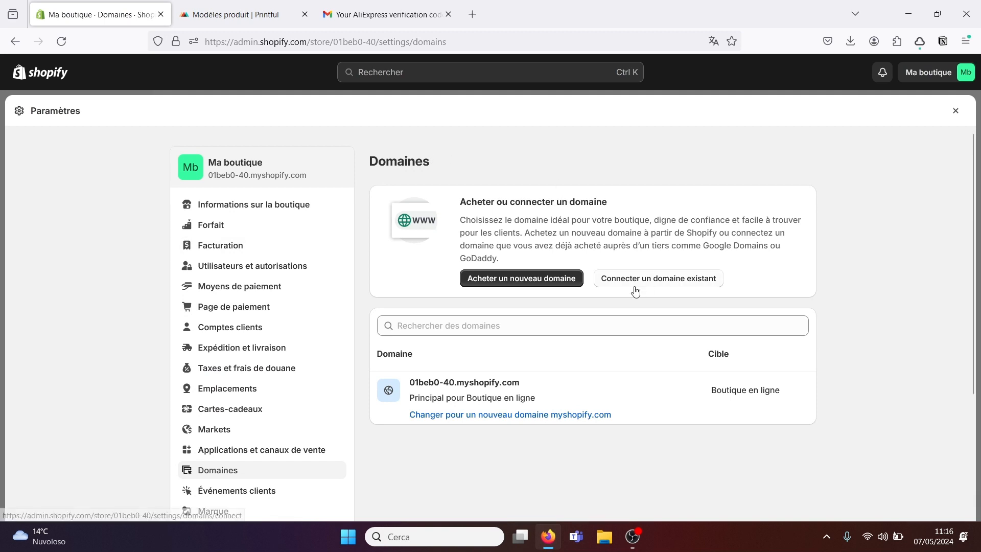
{"action": "left_click", "coordinate": [545, 282]}
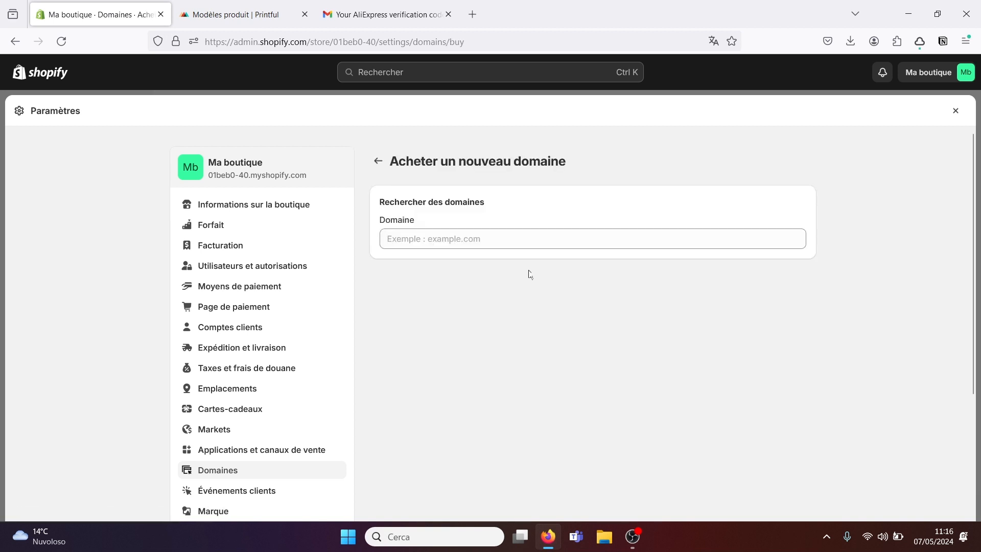
{"action": "left_click", "coordinate": [485, 243]}
{"action": "type", "text": "po"}
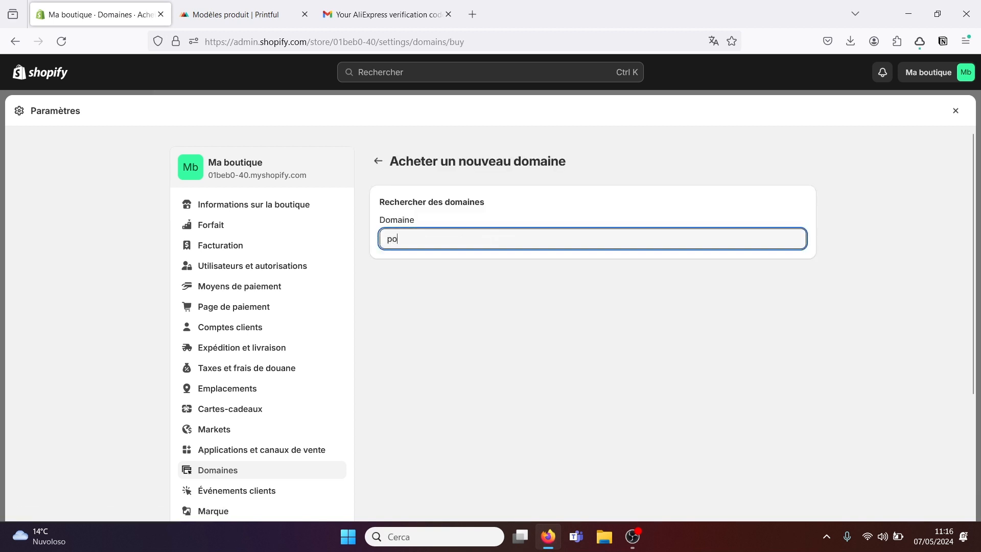
{"action": "type", "text": "mmede"}
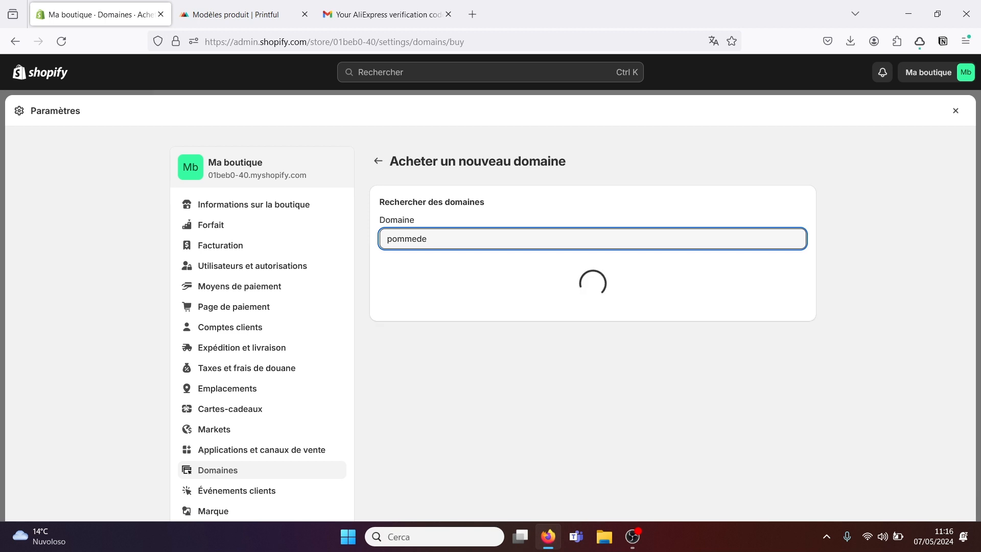
{"action": "type", "text": "pin"}
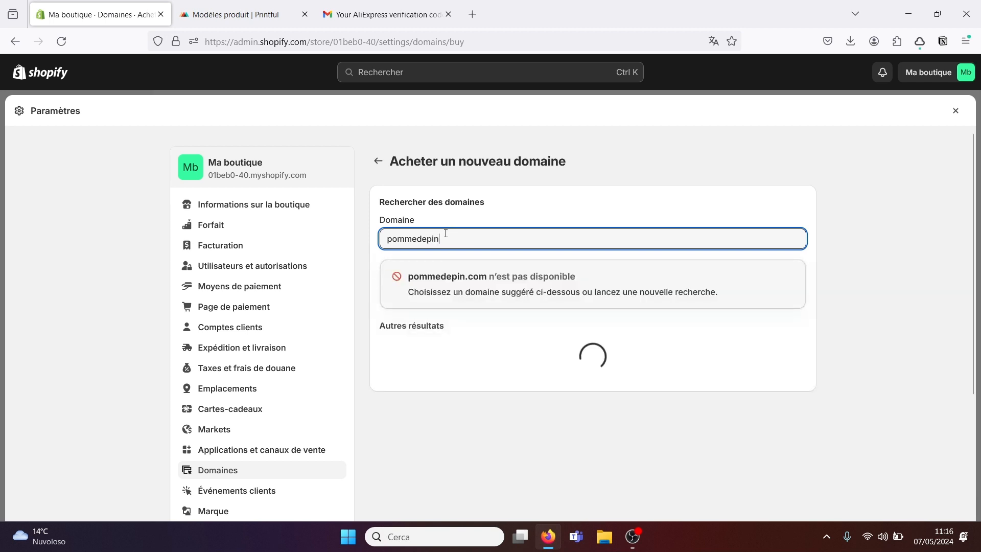
Step: Shorten the domain search to pomdepin and examine the suggested extensions and their yearly prices
{"action": "left_click", "coordinate": [418, 238]}
{"action": "key", "text": "BackSpace"}
{"action": "key", "text": "BackSpace"}
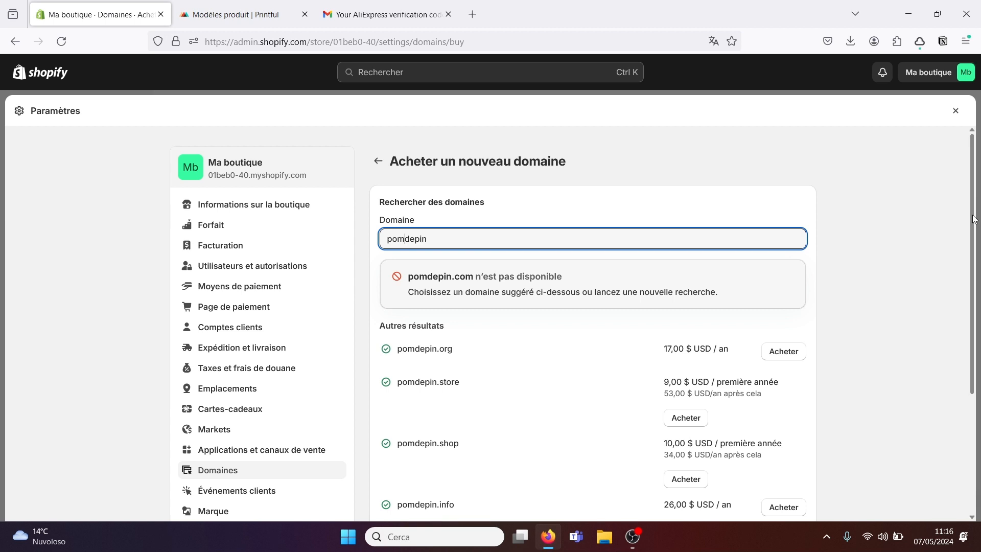
{"action": "left_click_drag", "start_coordinate": [976, 212], "coordinate": [975, 250]}
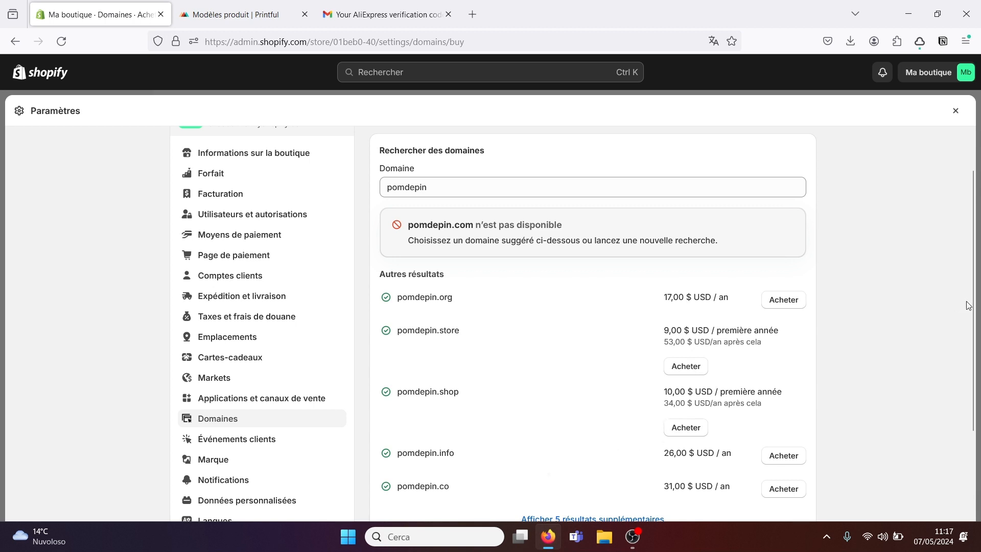
{"action": "left_click_drag", "start_coordinate": [968, 306], "coordinate": [969, 361]}
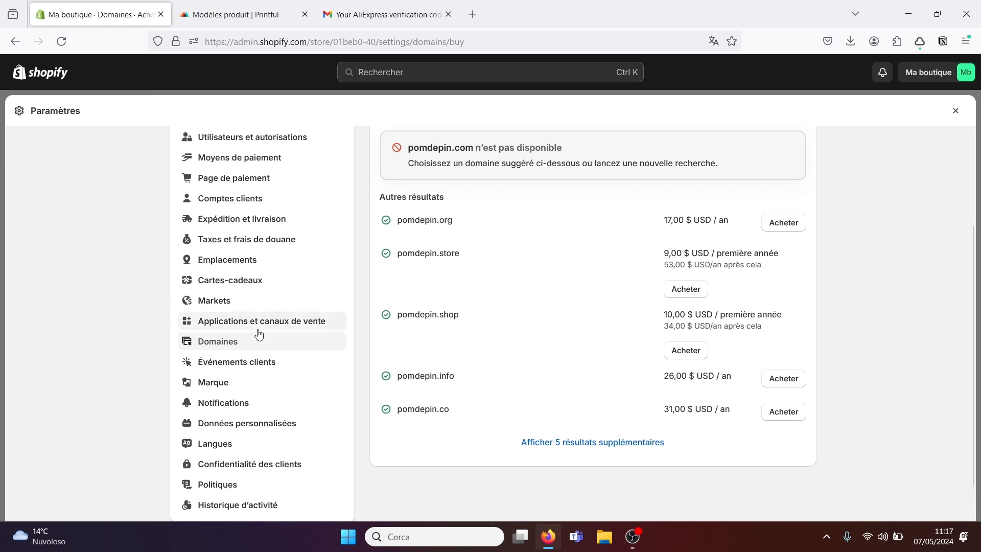
Step: Review the customer events pixels and the brand settings for logos, colours and additional brand assets
{"action": "left_click", "coordinate": [243, 363]}
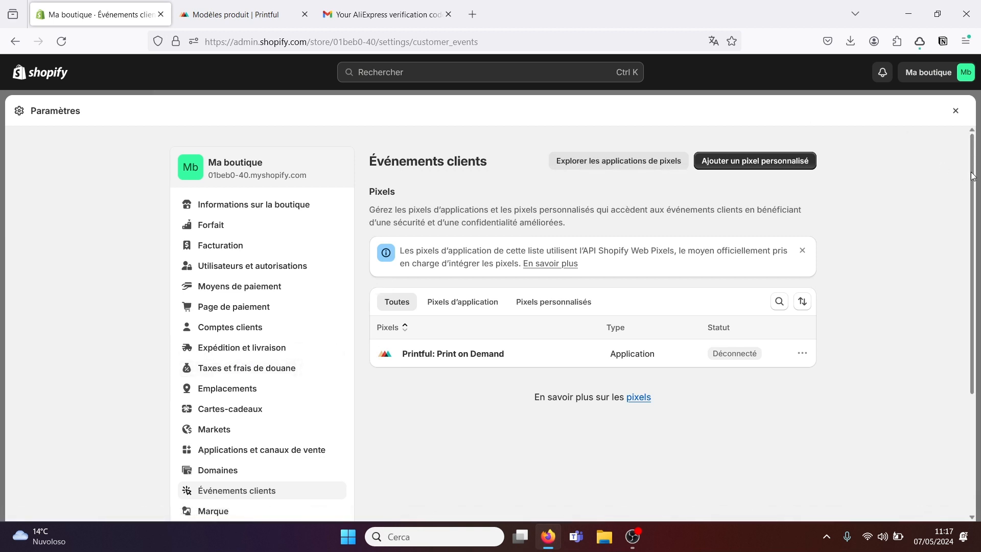
{"action": "left_click_drag", "start_coordinate": [972, 177], "coordinate": [970, 314]}
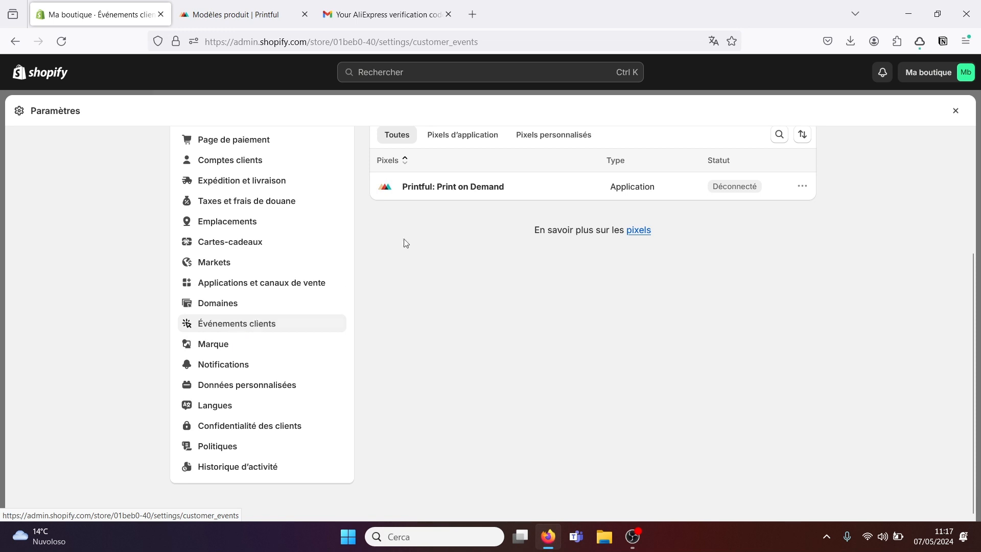
{"action": "left_click", "coordinate": [215, 344]}
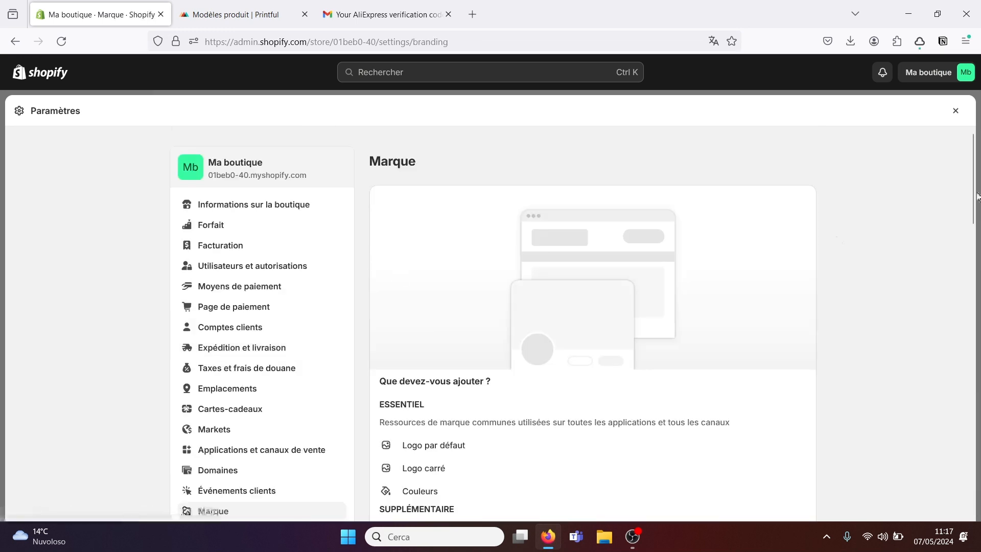
{"action": "scroll", "coordinate": [975, 198], "scroll_direction": "down", "scroll_amount": 1}
{"action": "scroll", "coordinate": [975, 198], "scroll_direction": "down", "scroll_amount": 3}
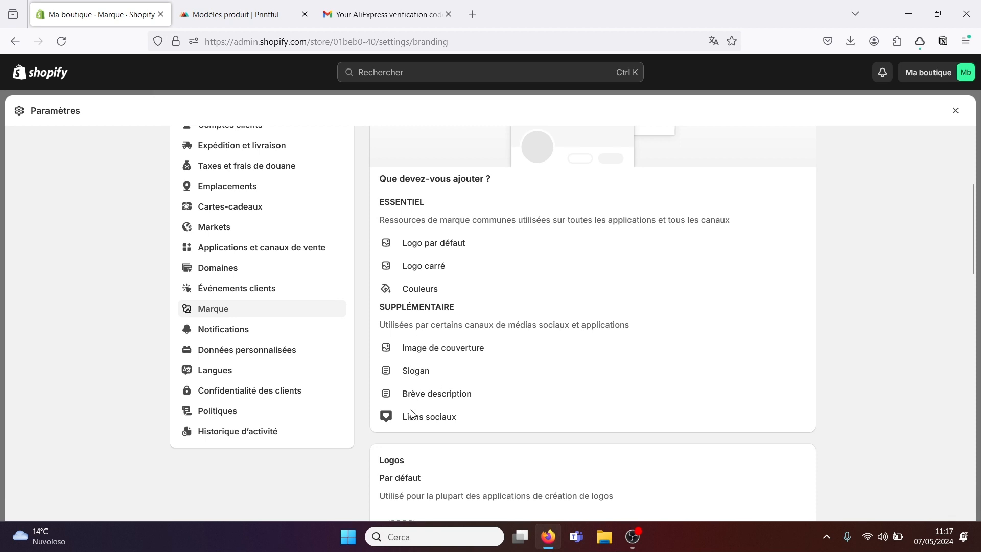
{"action": "scroll", "coordinate": [746, 298], "scroll_direction": "down", "scroll_amount": 5}
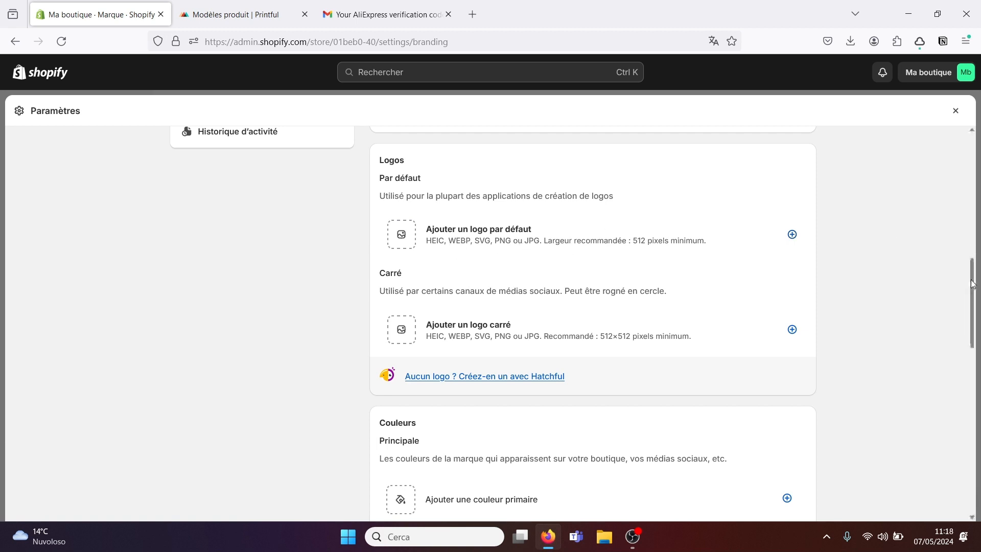
{"action": "scroll", "coordinate": [972, 285], "scroll_direction": "down", "scroll_amount": 3}
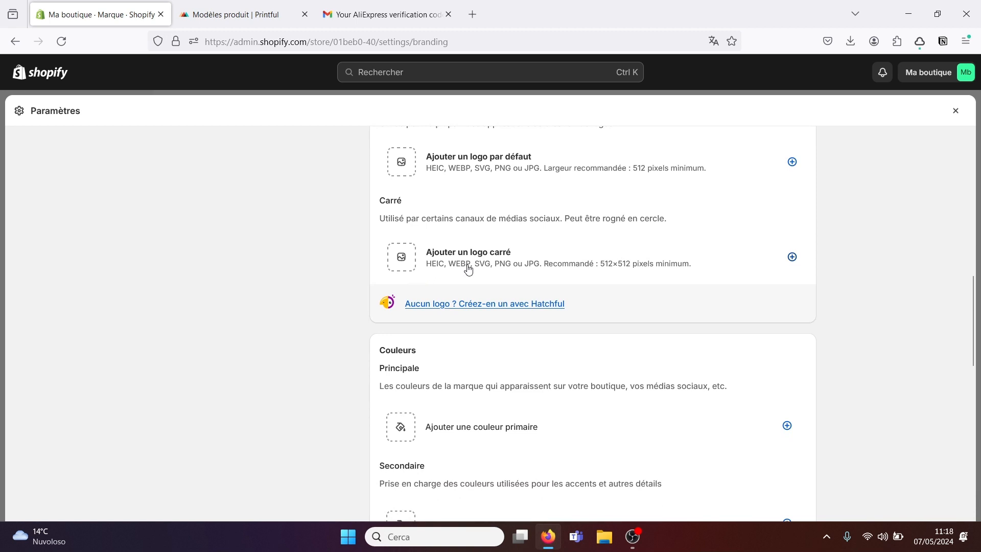
{"action": "left_click_drag", "start_coordinate": [969, 328], "coordinate": [964, 226]}
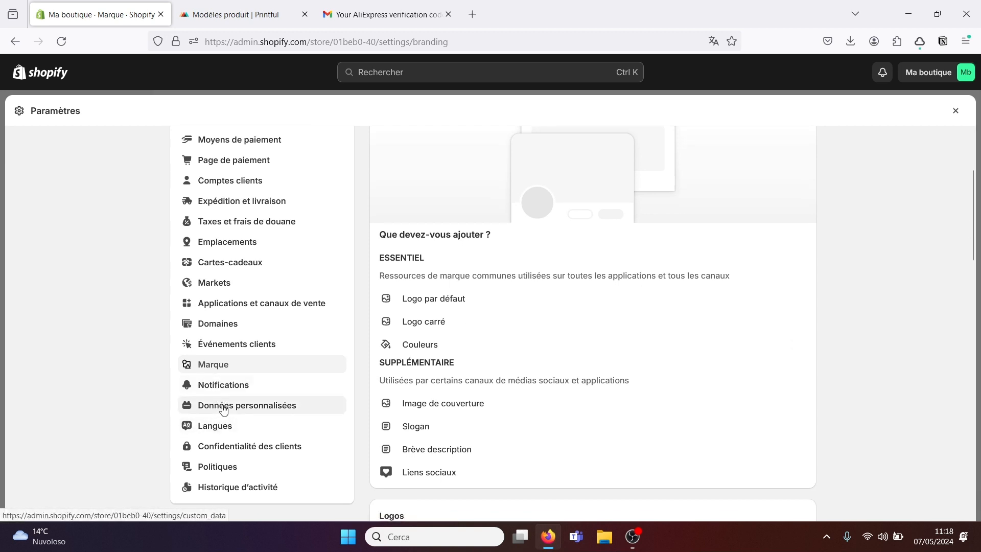
Step: Review the customer privacy settings, including privacy policy, cookie banner, marketing options and data storage location
{"action": "left_click", "coordinate": [222, 453]}
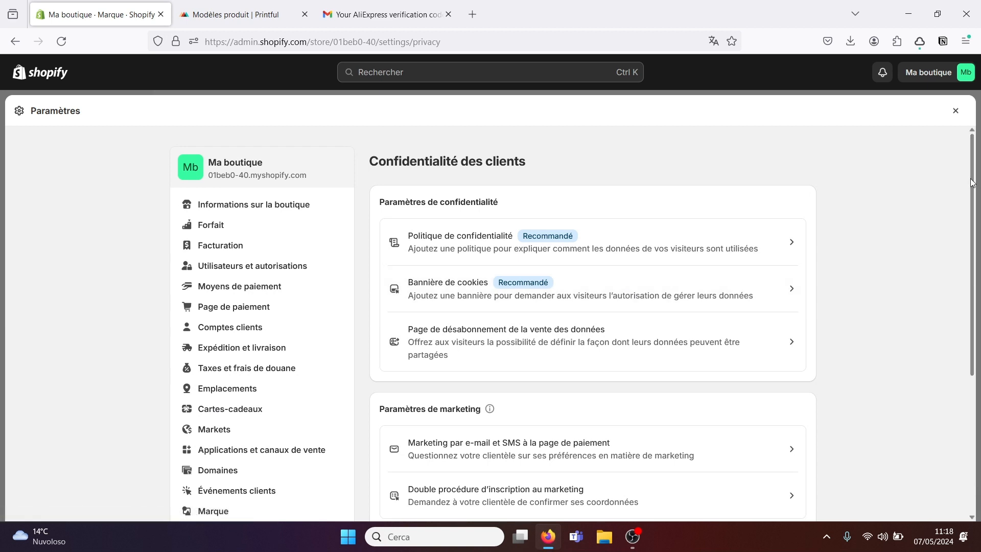
{"action": "left_click_drag", "start_coordinate": [970, 179], "coordinate": [976, 319]}
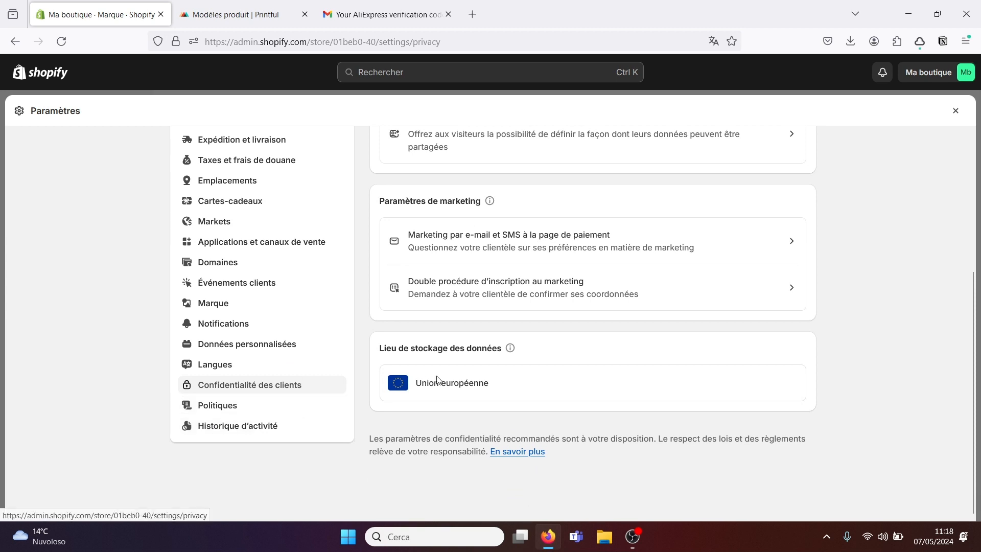
{"action": "scroll", "coordinate": [973, 321], "scroll_direction": "up", "scroll_amount": 5}
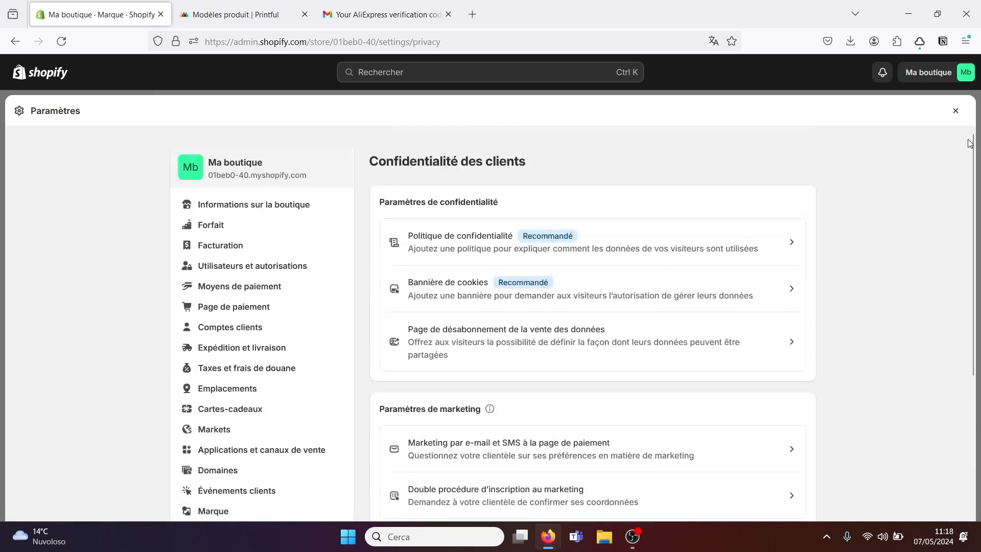
Step: Leave the store settings and close the Printful and Gmail pages, keeping only the Shopify product list open
{"action": "left_click", "coordinate": [955, 111]}
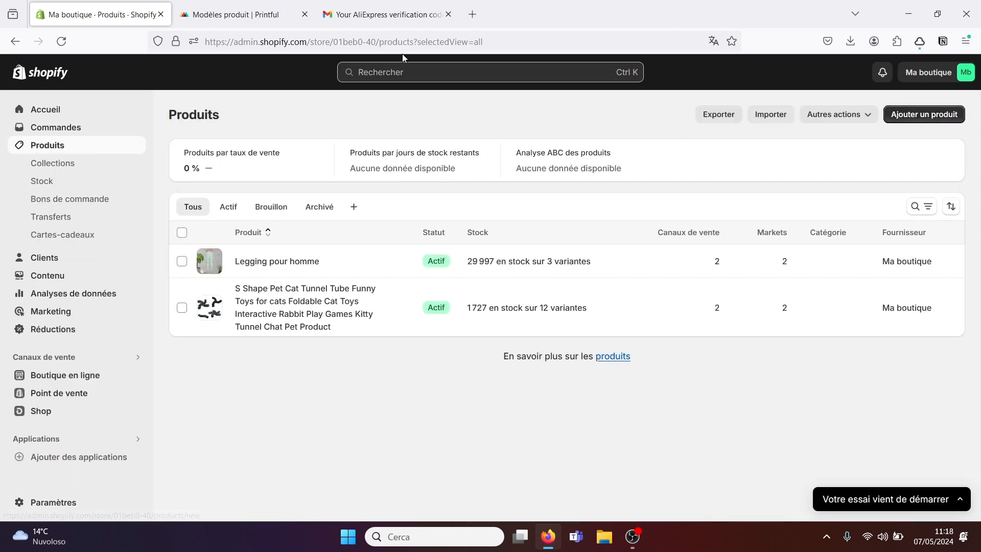
{"action": "left_click", "coordinate": [305, 15]}
{"action": "left_click", "coordinate": [305, 15]}
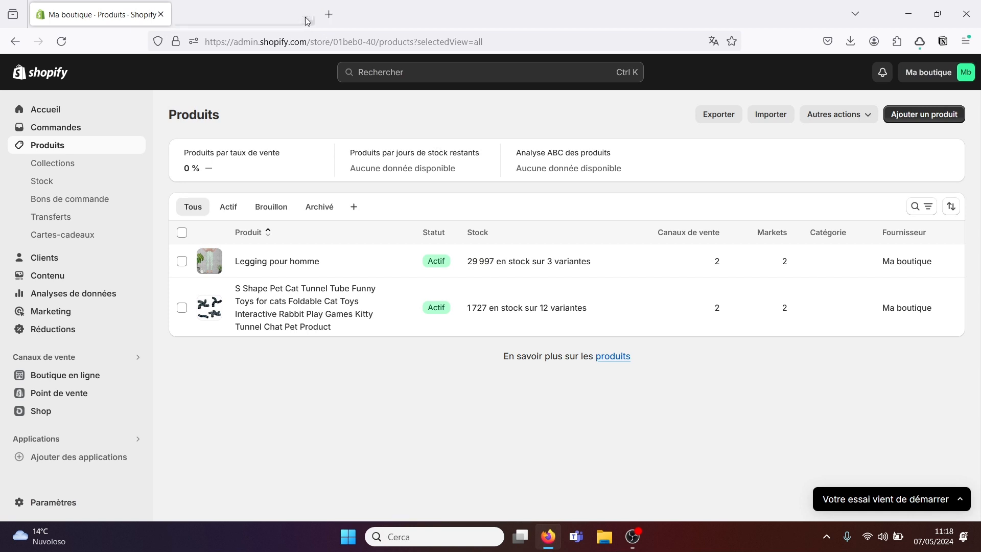